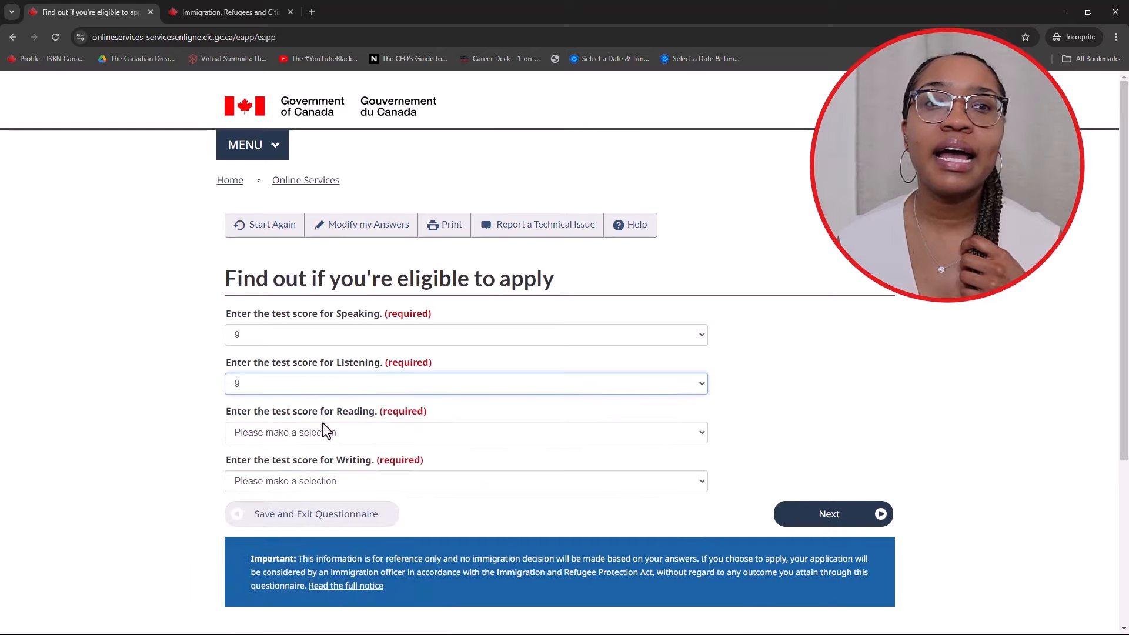
# Set the language test scores to 7.5 for Reading and 8.5 for Writing, and continue the eligibility questionnaire
pyautogui.click(323, 432)
pyautogui.click(318, 265)
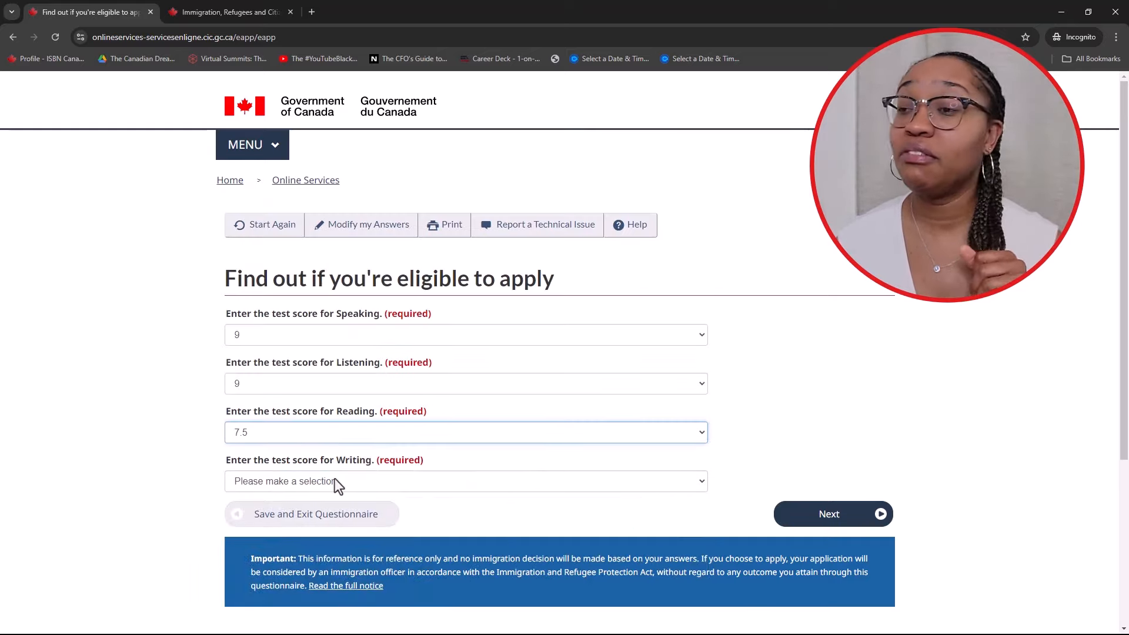
pyautogui.click(334, 481)
pyautogui.click(305, 281)
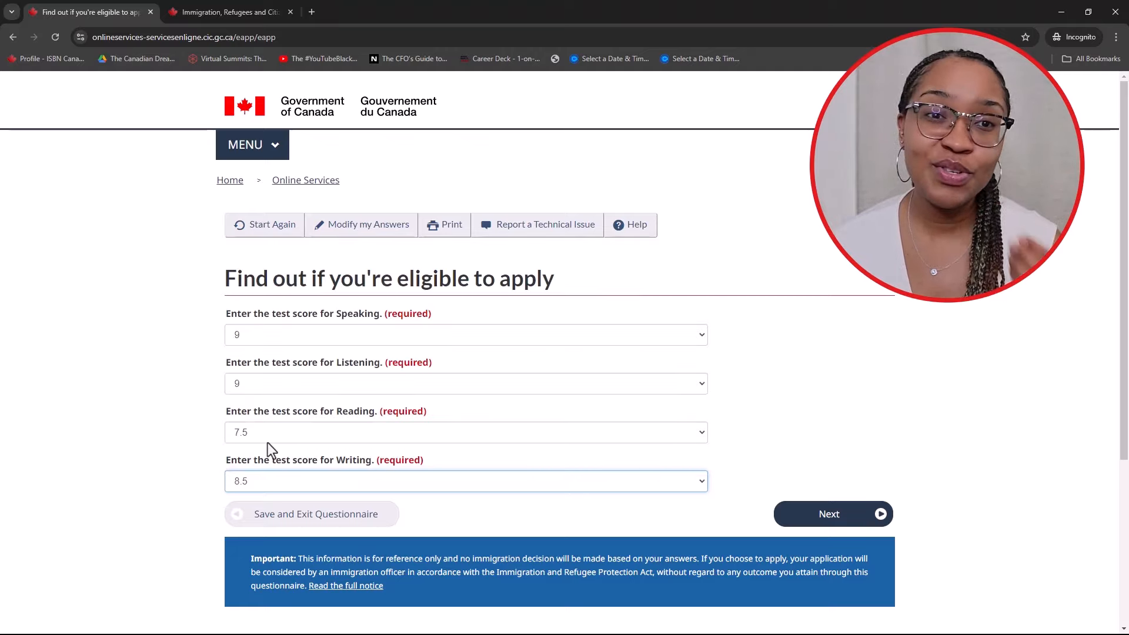
pyautogui.click(808, 515)
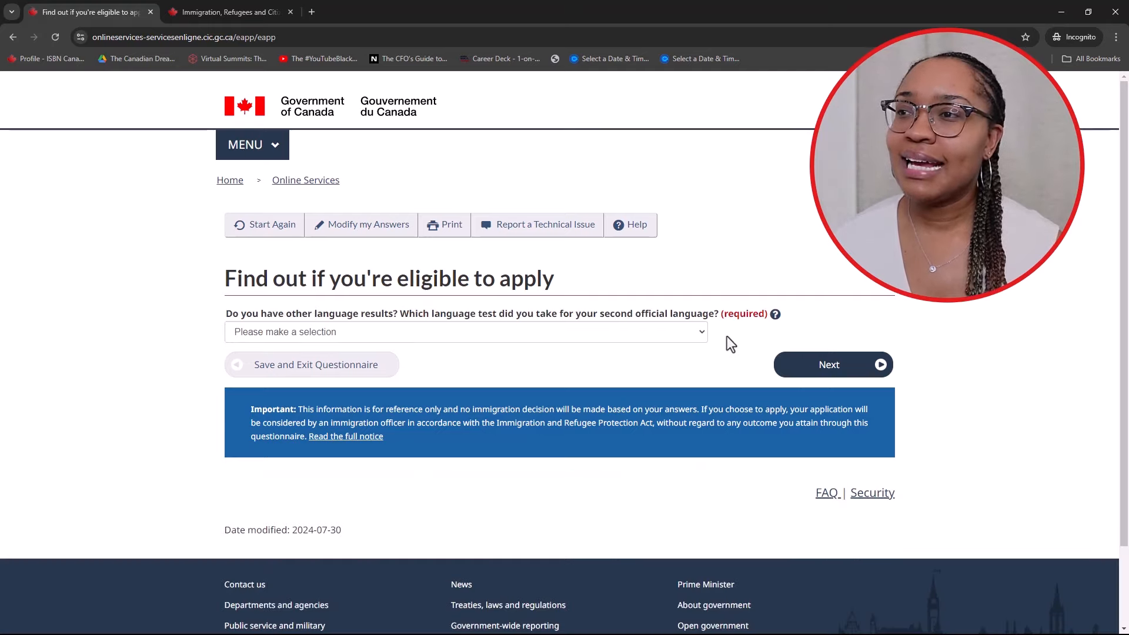
# Answer None for the second official language test and continue the questionnaire
pyautogui.click(462, 333)
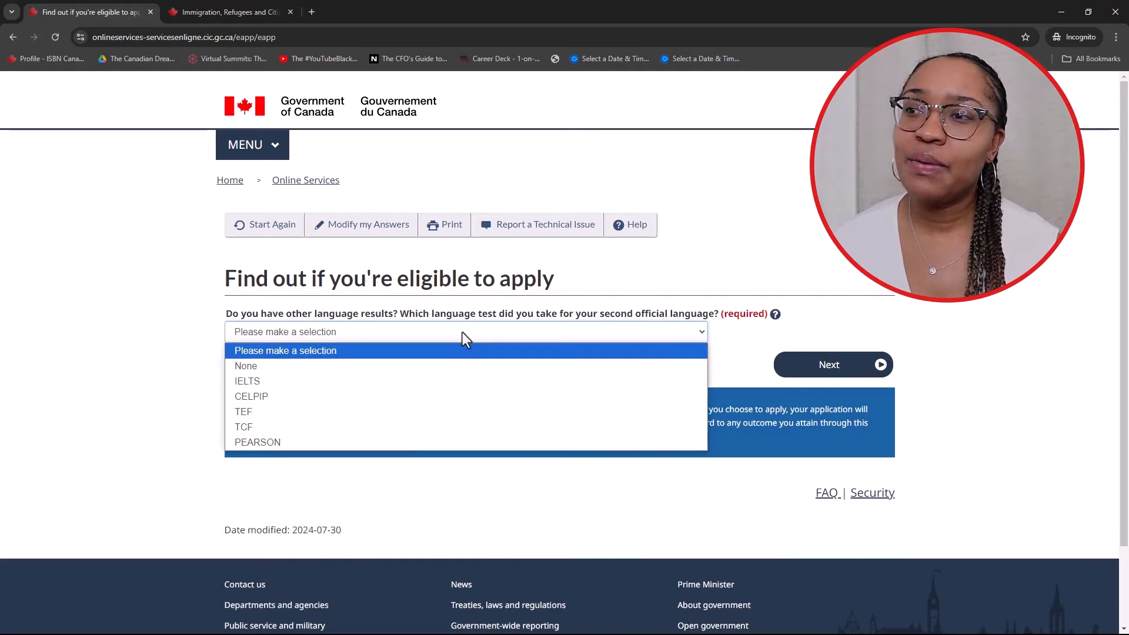
pyautogui.click(396, 366)
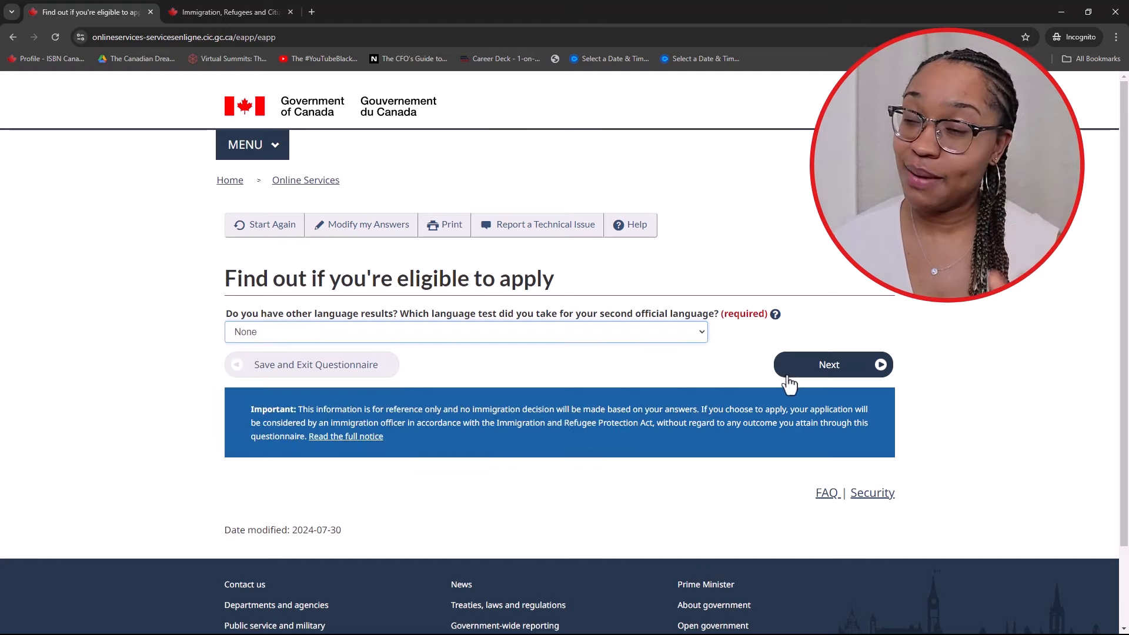
pyautogui.click(821, 376)
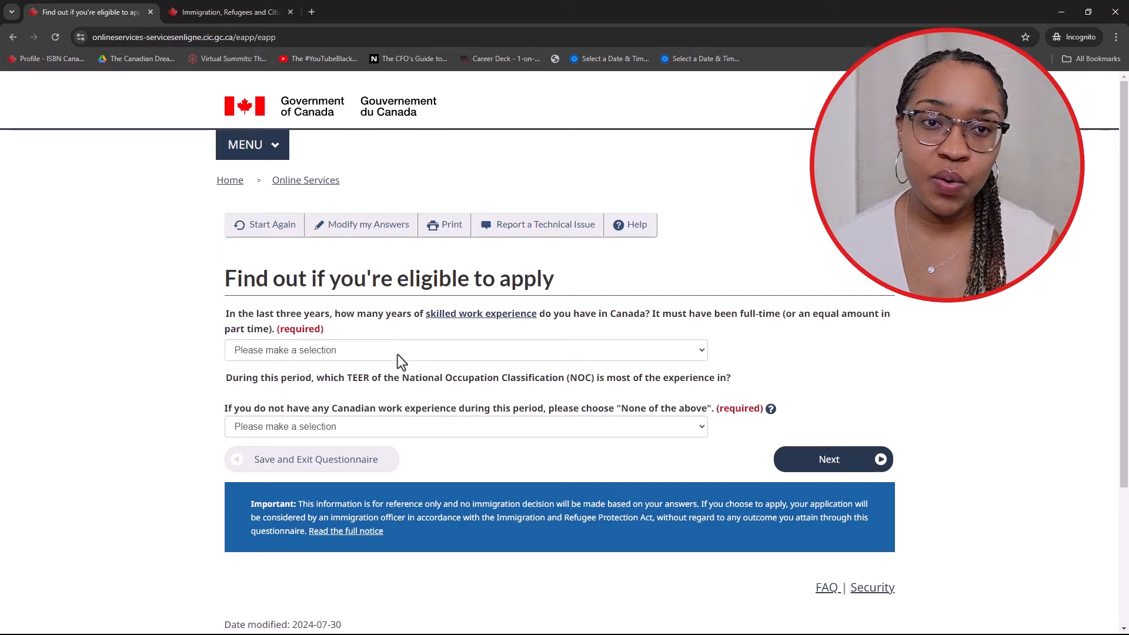
# Read the glossary definition of skilled work experience and return to the questionnaire
pyautogui.click(470, 326)
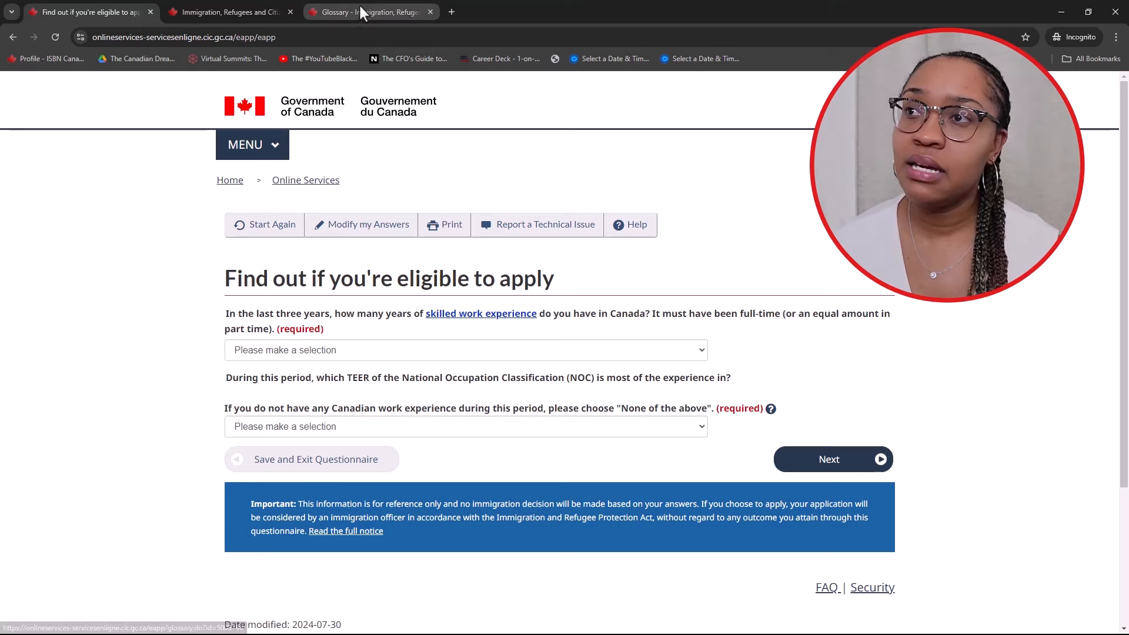
pyautogui.scroll(-1, 418, 312)
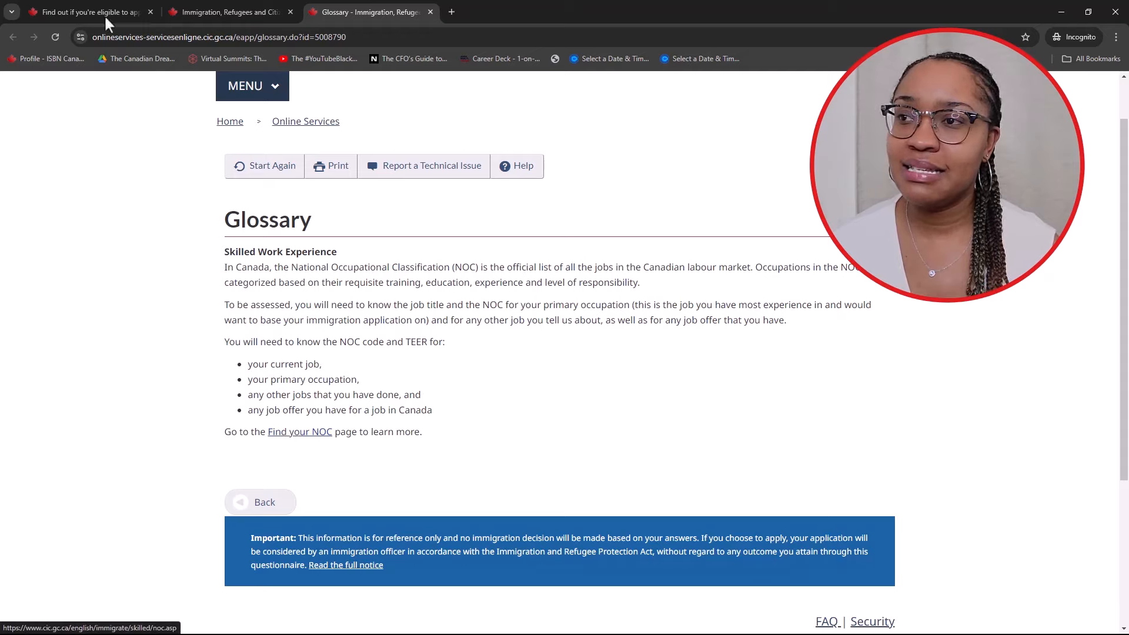
pyautogui.click(71, 13)
# Answer One year or more for skilled work experience in Canada with TEER Category 2, and continue the questionnaire
pyautogui.click(365, 357)
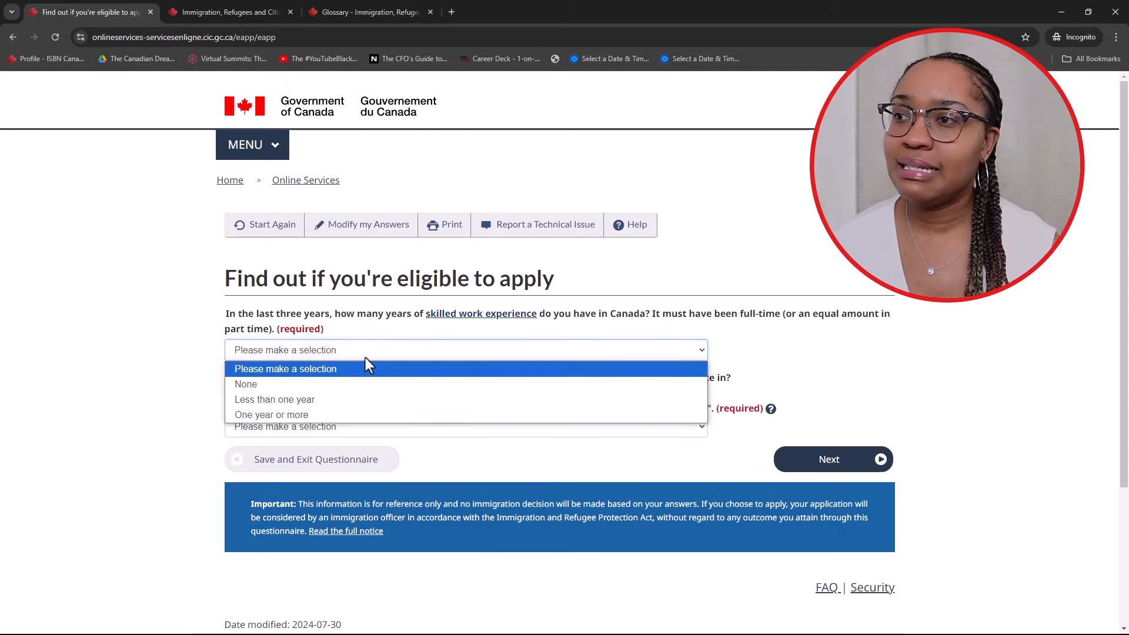
pyautogui.click(367, 415)
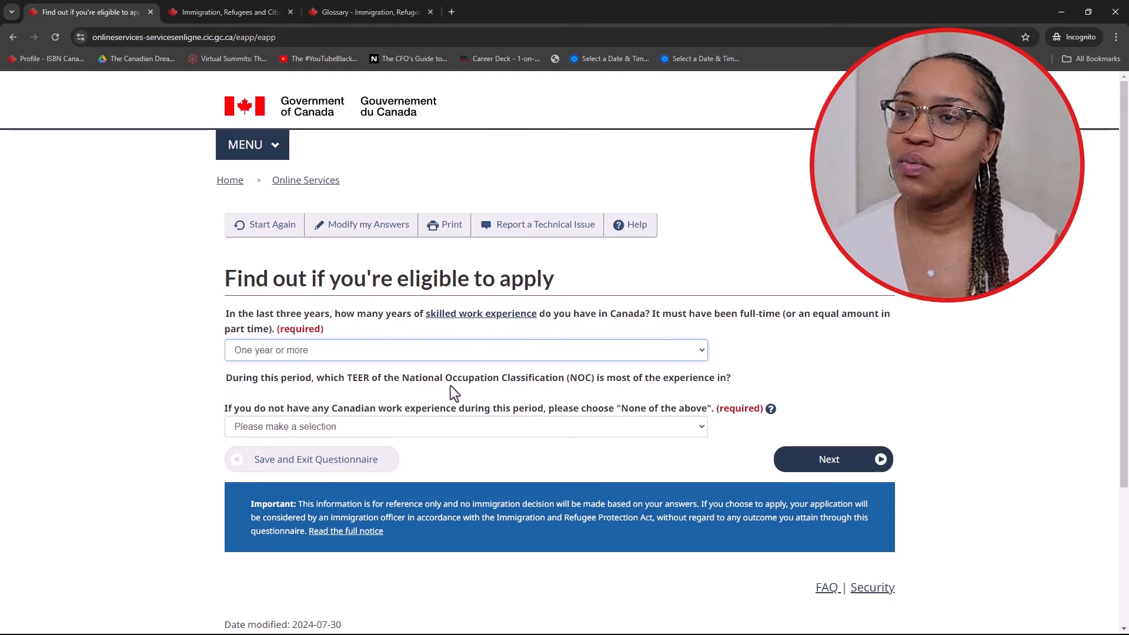
pyautogui.click(387, 428)
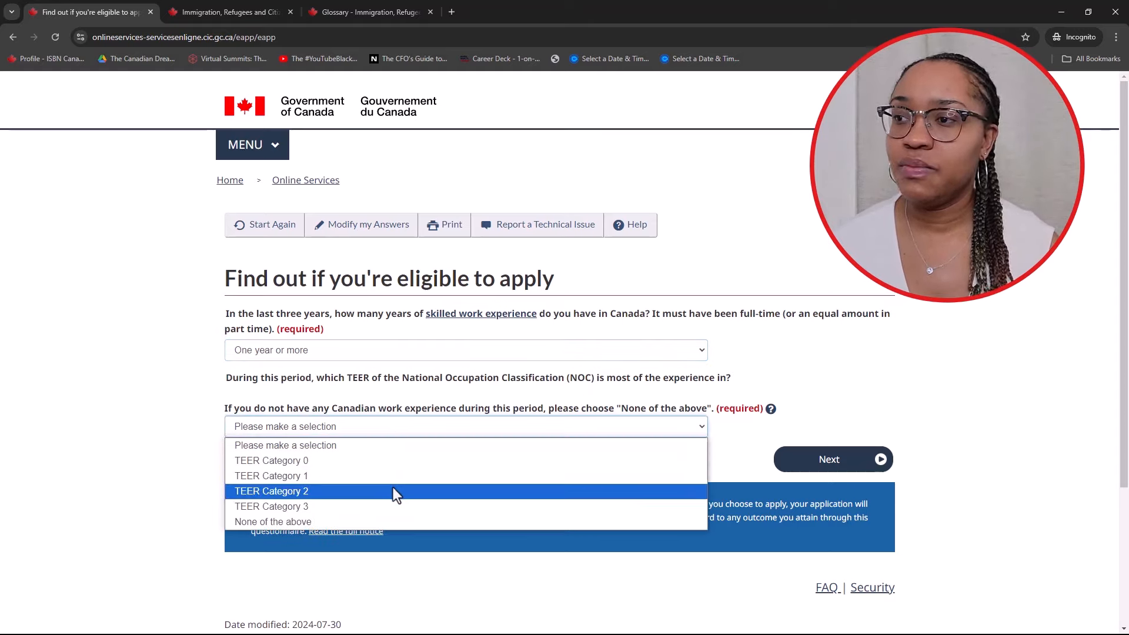
pyautogui.click(393, 492)
pyautogui.click(415, 426)
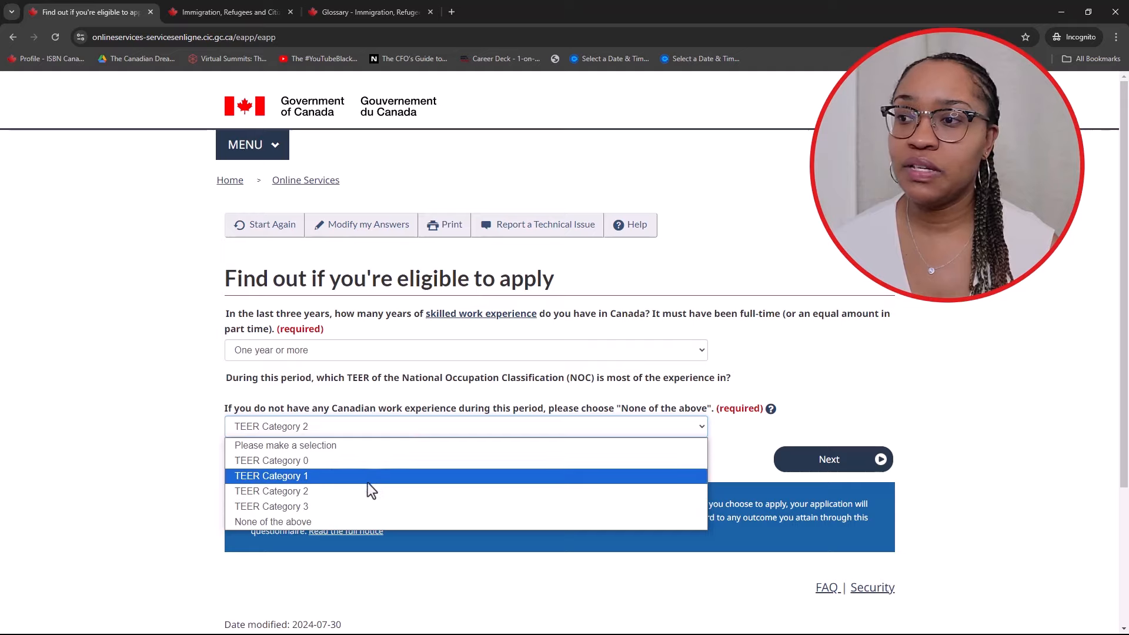
pyautogui.click(351, 522)
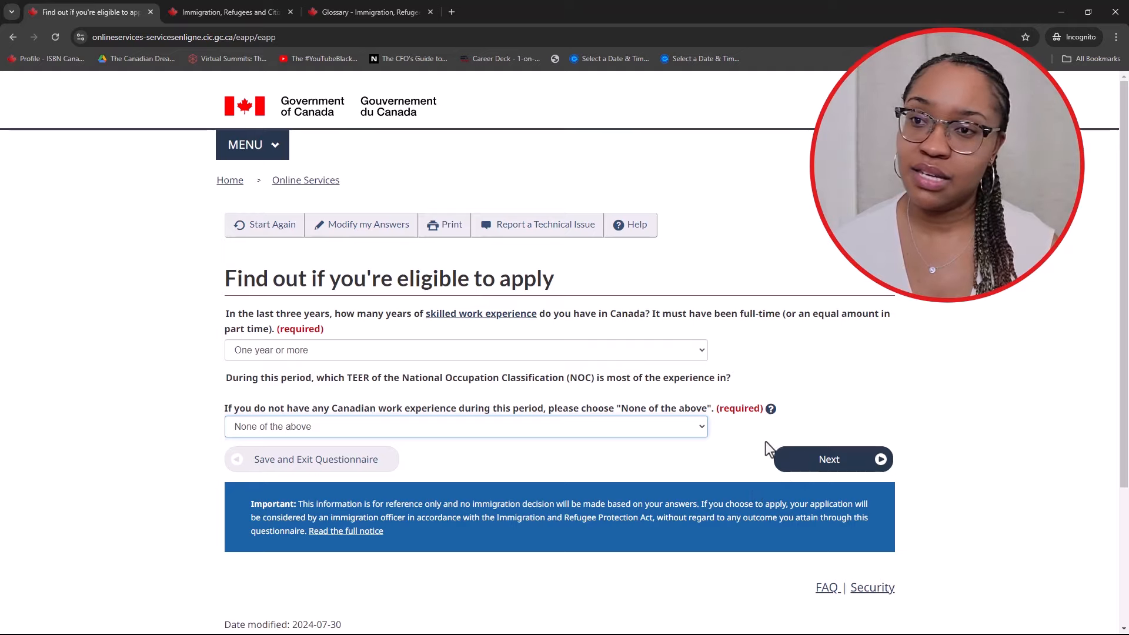
pyautogui.click(694, 430)
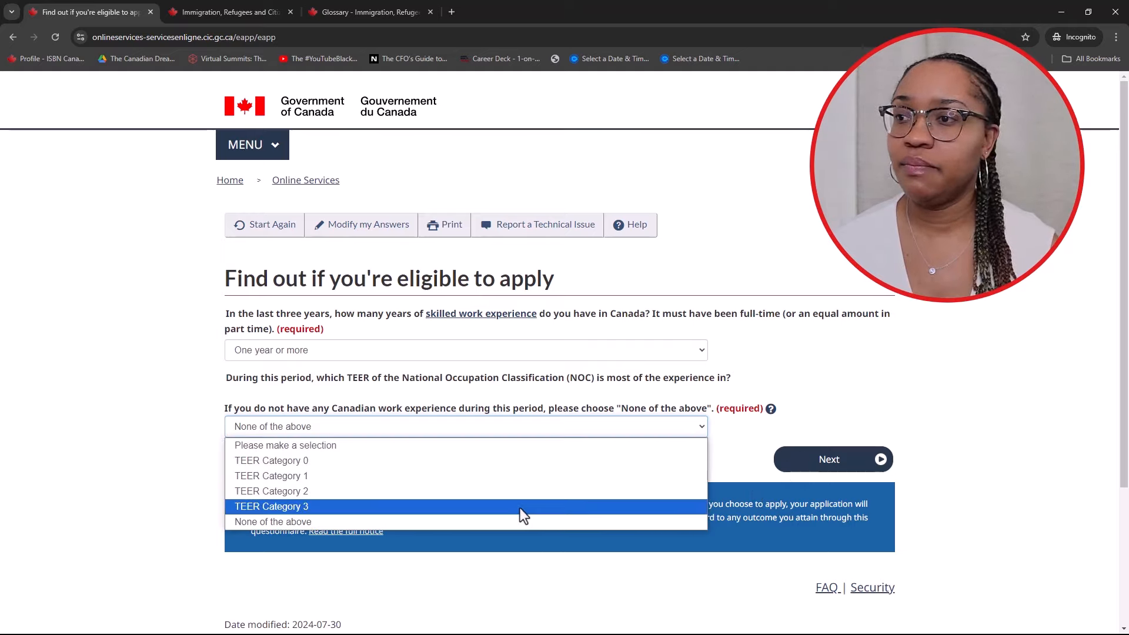
pyautogui.click(520, 492)
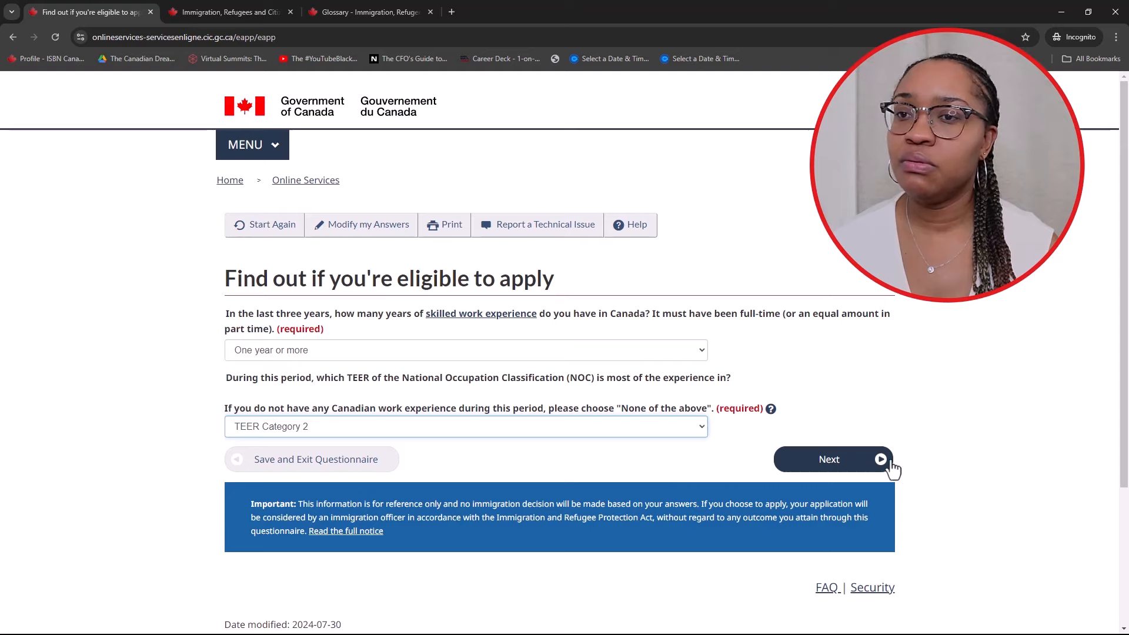
pyautogui.click(829, 459)
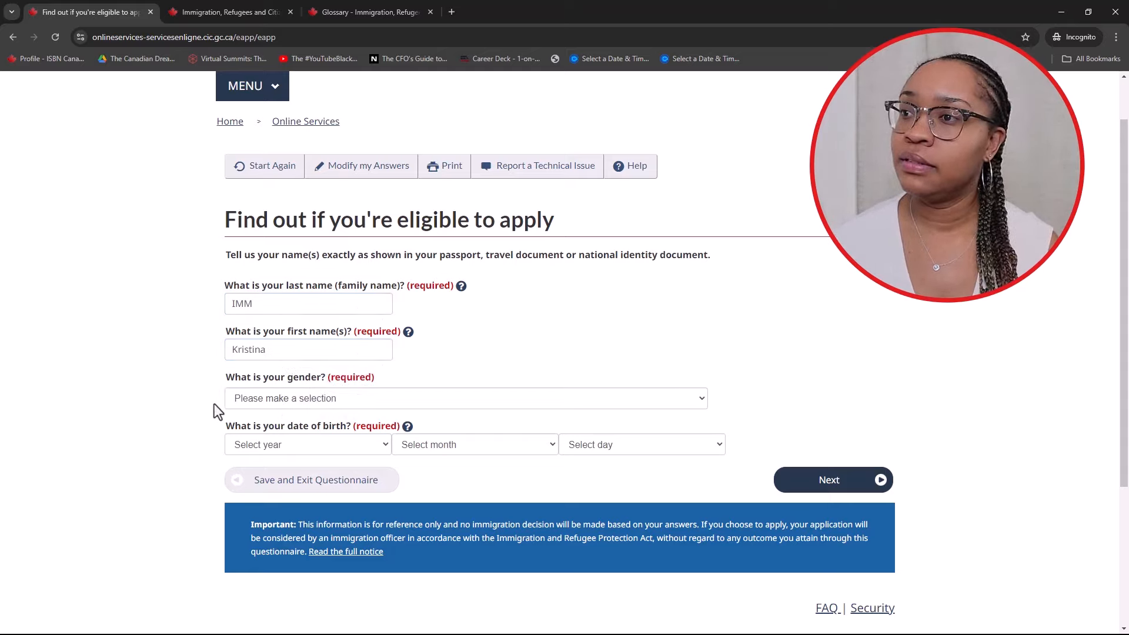
# Set the gender to Female and open the birth year choices for the date of birth
pyautogui.click(284, 401)
pyautogui.click(285, 435)
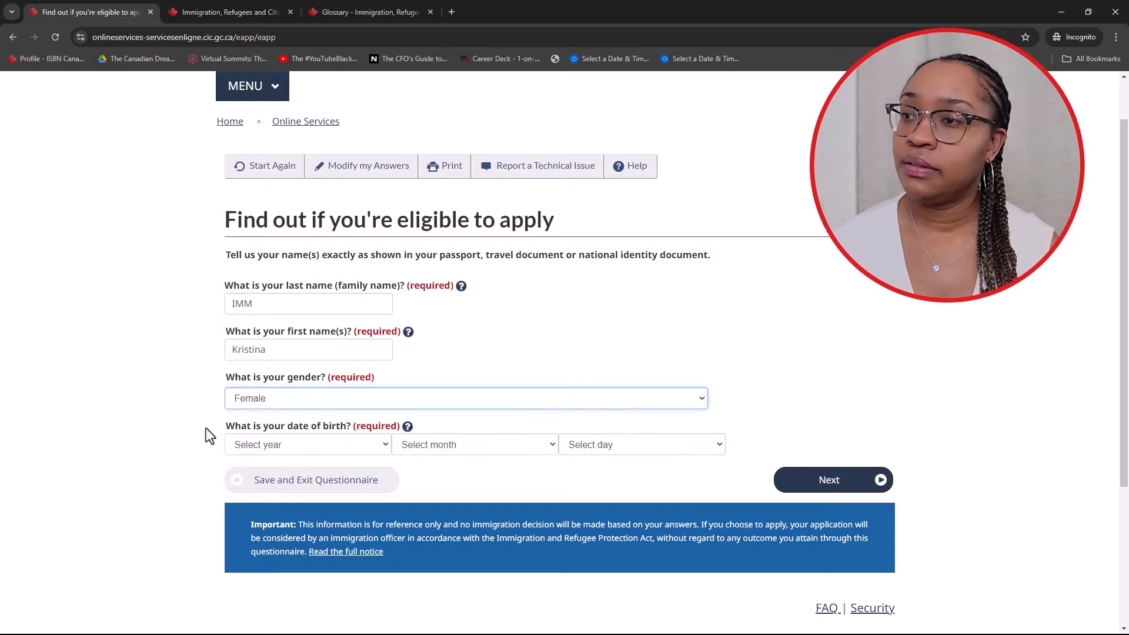
pyautogui.click(296, 445)
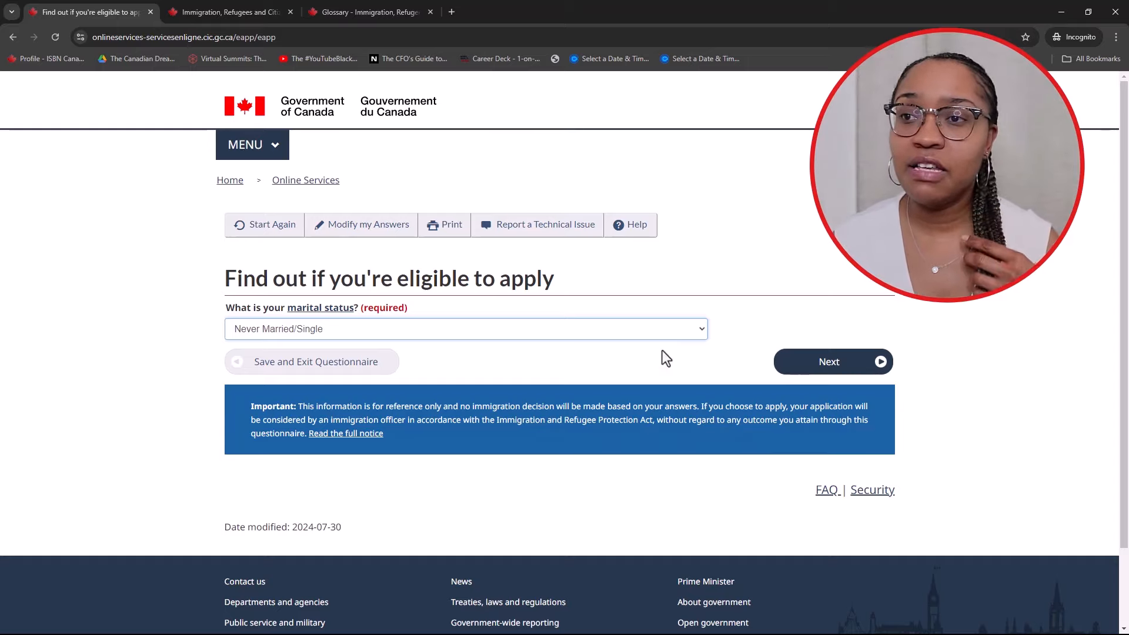
# Look through the marital status options and submit Never Married/Single as the answer
pyautogui.click(659, 335)
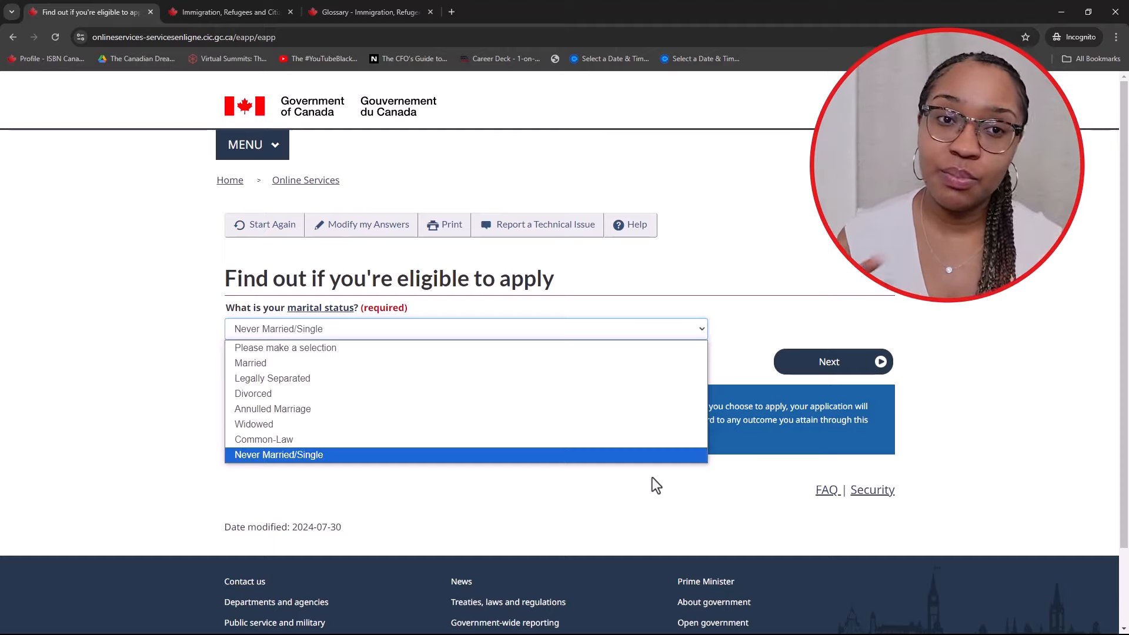
pyautogui.click(822, 364)
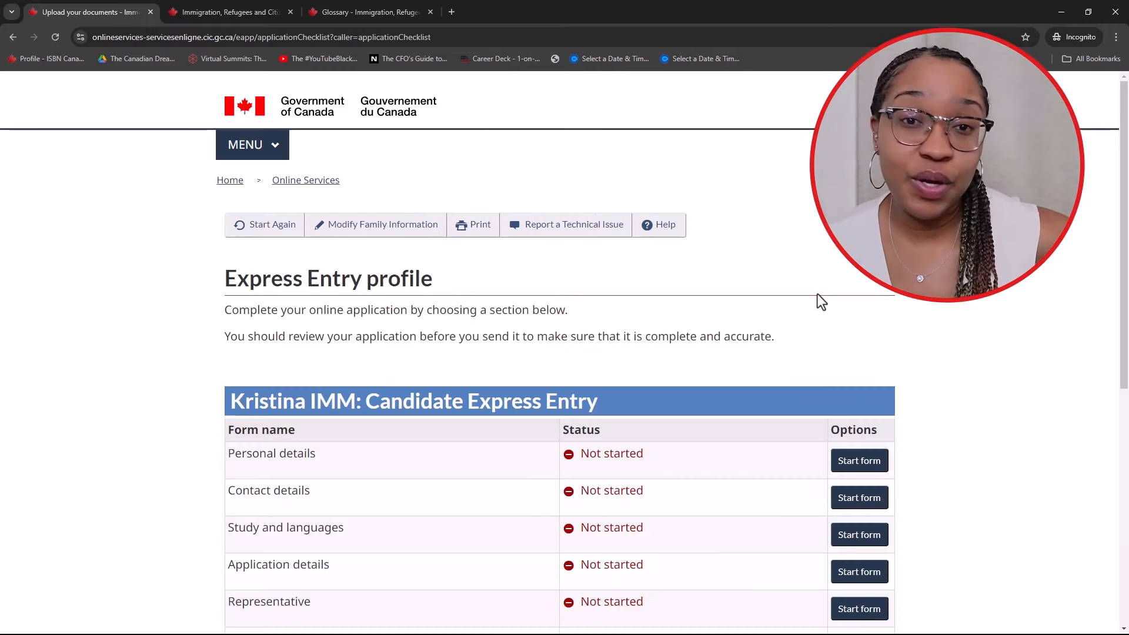
# Examine the list of forms in the Express Entry profile, from Personal details through Work history
pyautogui.scroll(-3, 844, 328)
pyautogui.scroll(3, 844, 330)
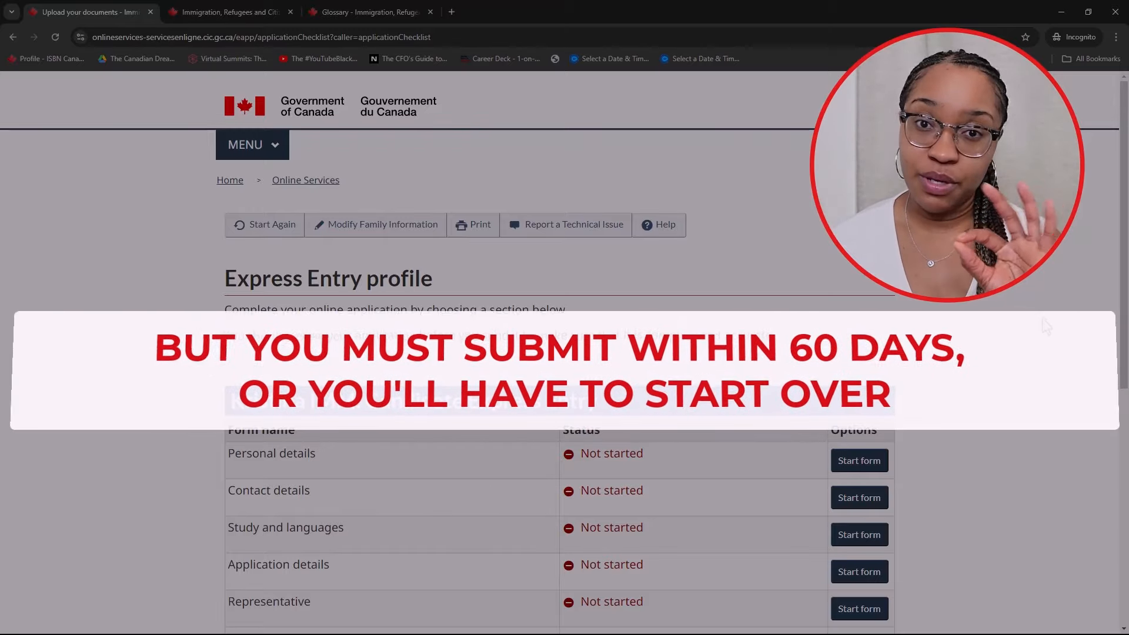
pyautogui.scroll(-3, 991, 297)
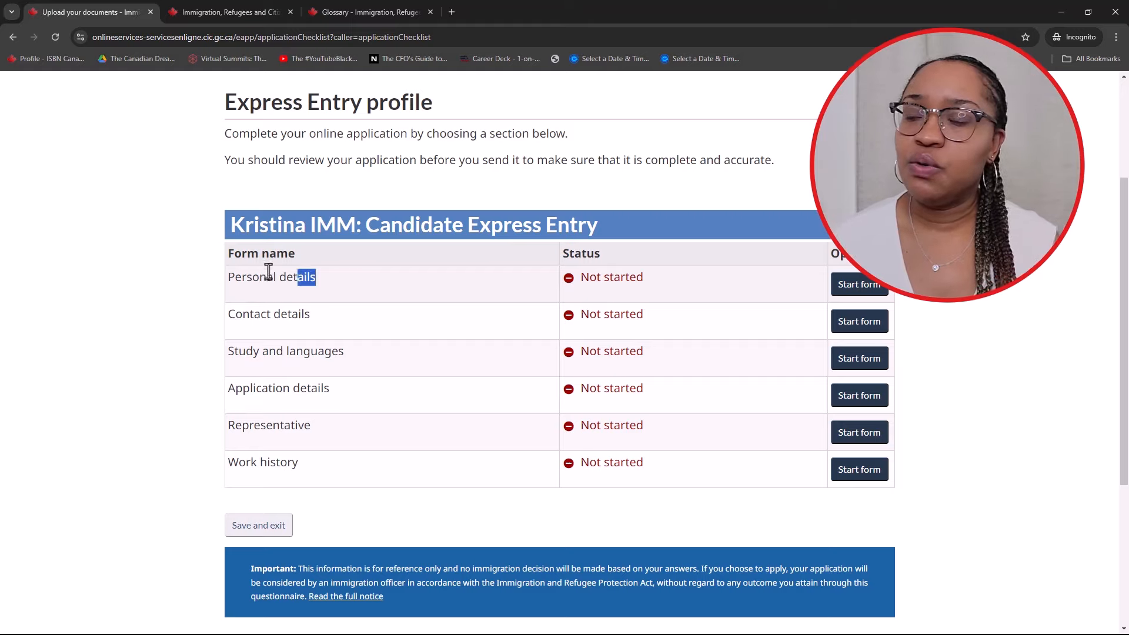
pyautogui.moveTo(269, 272); pyautogui.dragTo(188, 352)
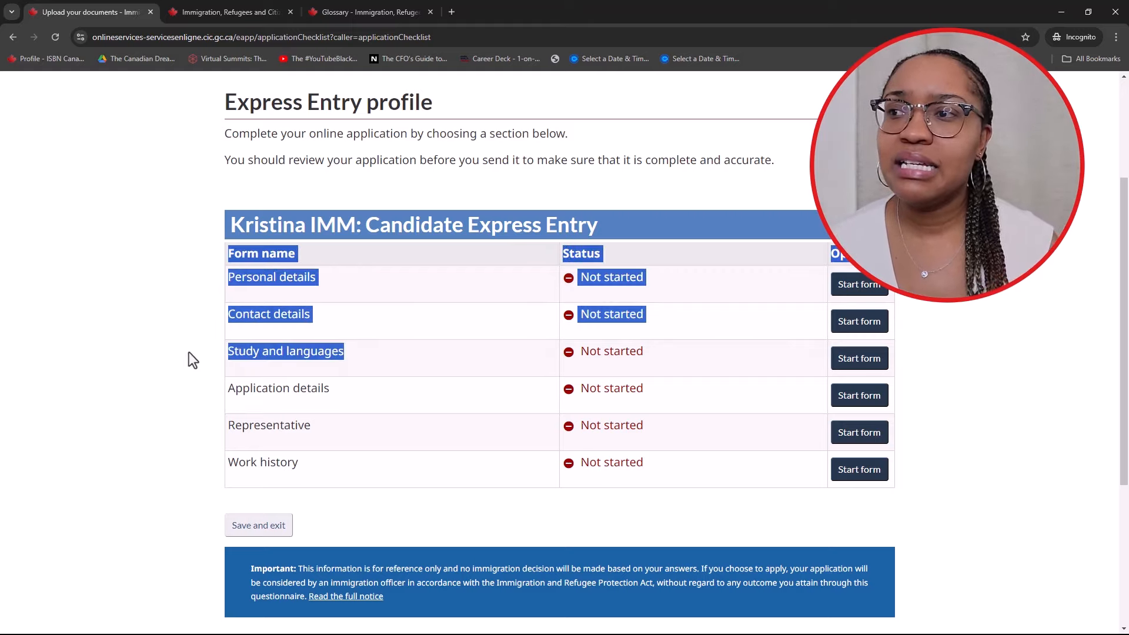
pyautogui.moveTo(329, 379); pyautogui.dragTo(184, 410)
pyautogui.moveTo(345, 432); pyautogui.dragTo(235, 426)
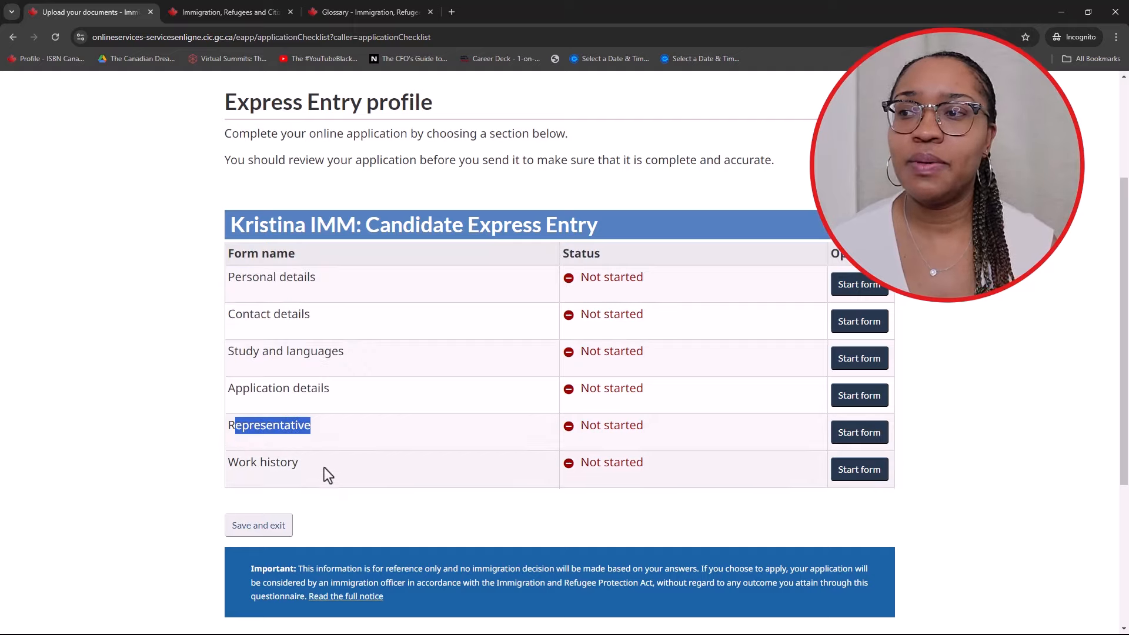
pyautogui.moveTo(324, 469); pyautogui.dragTo(223, 474)
pyautogui.click(347, 352)
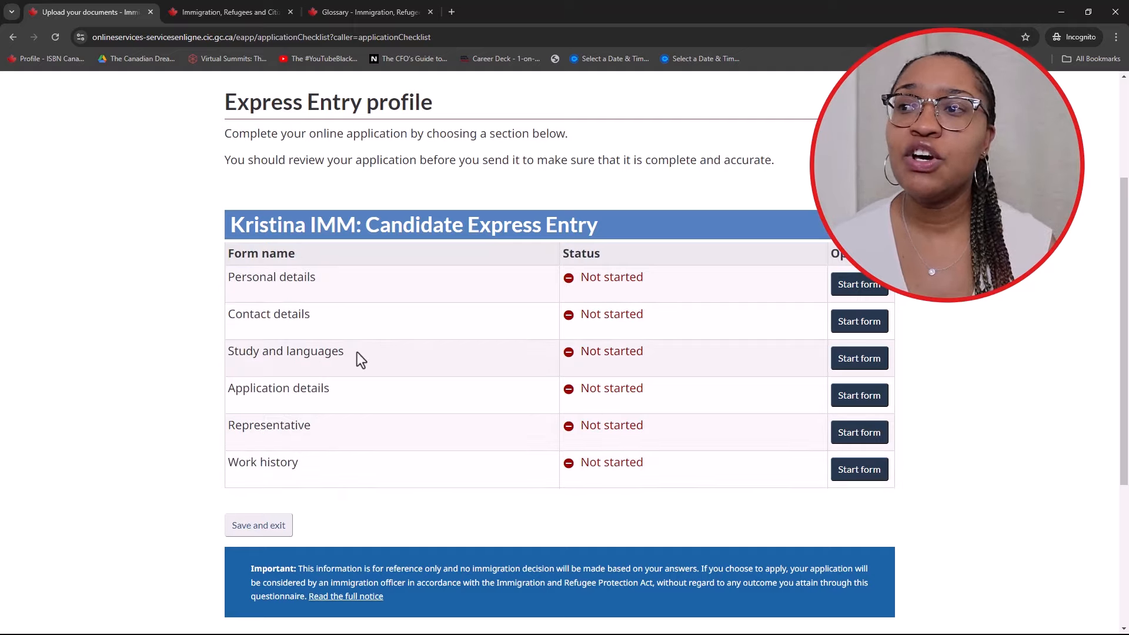
# Start the Study and languages form and expand its Official languages section
pyautogui.moveTo(357, 353); pyautogui.dragTo(227, 353)
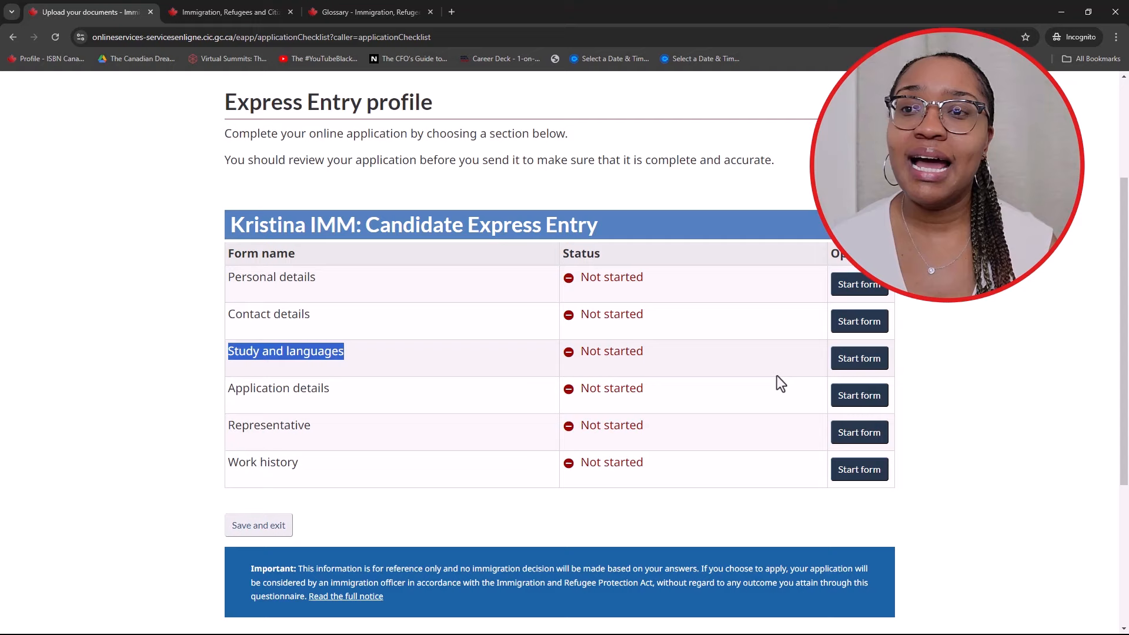
pyautogui.click(859, 360)
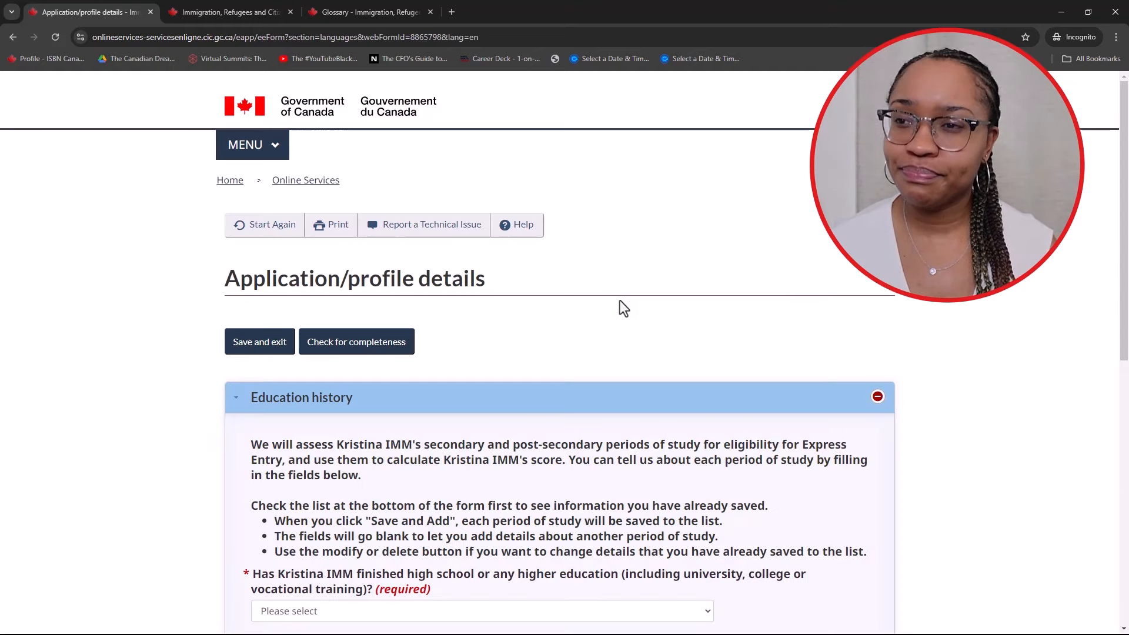
pyautogui.scroll(-4, 620, 301)
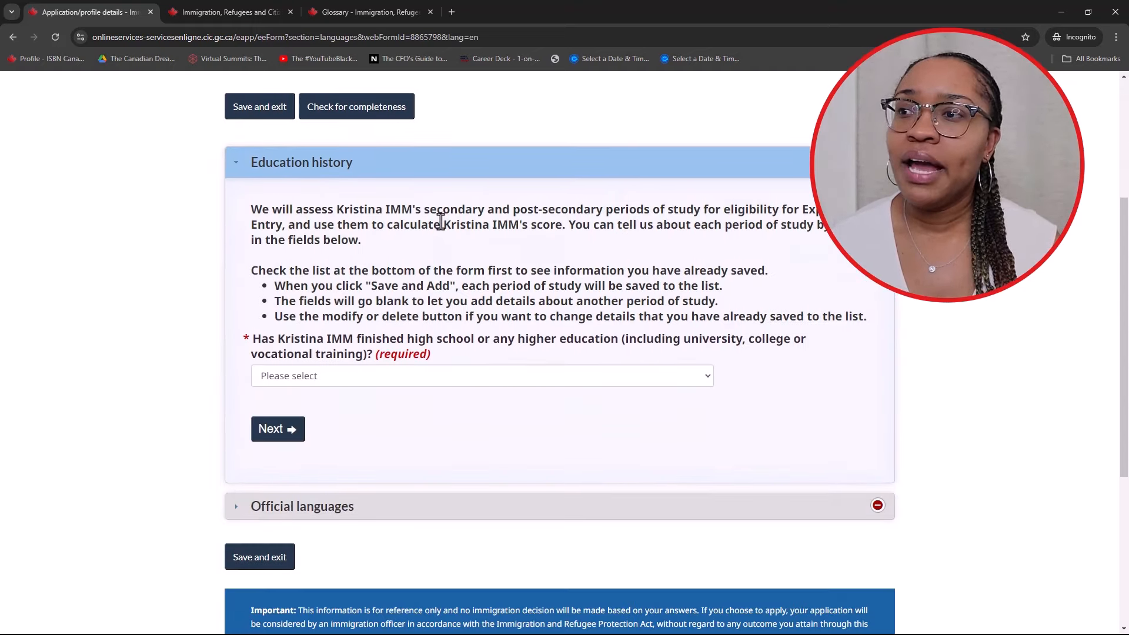
pyautogui.scroll(-3, 541, 312)
pyautogui.click(240, 333)
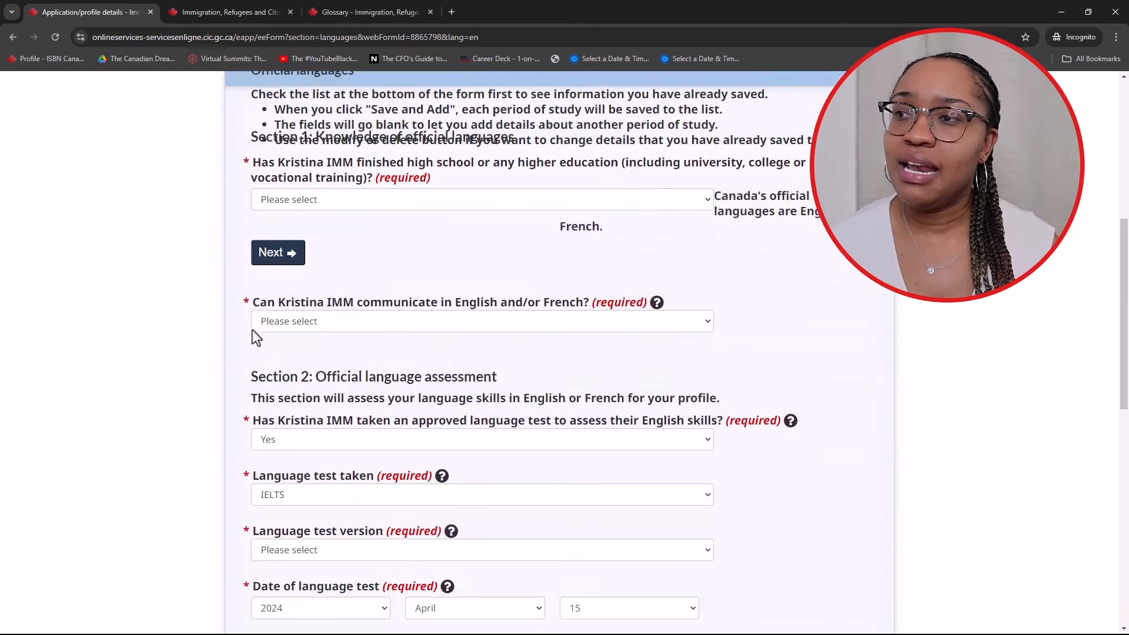
pyautogui.scroll(2, 532, 308)
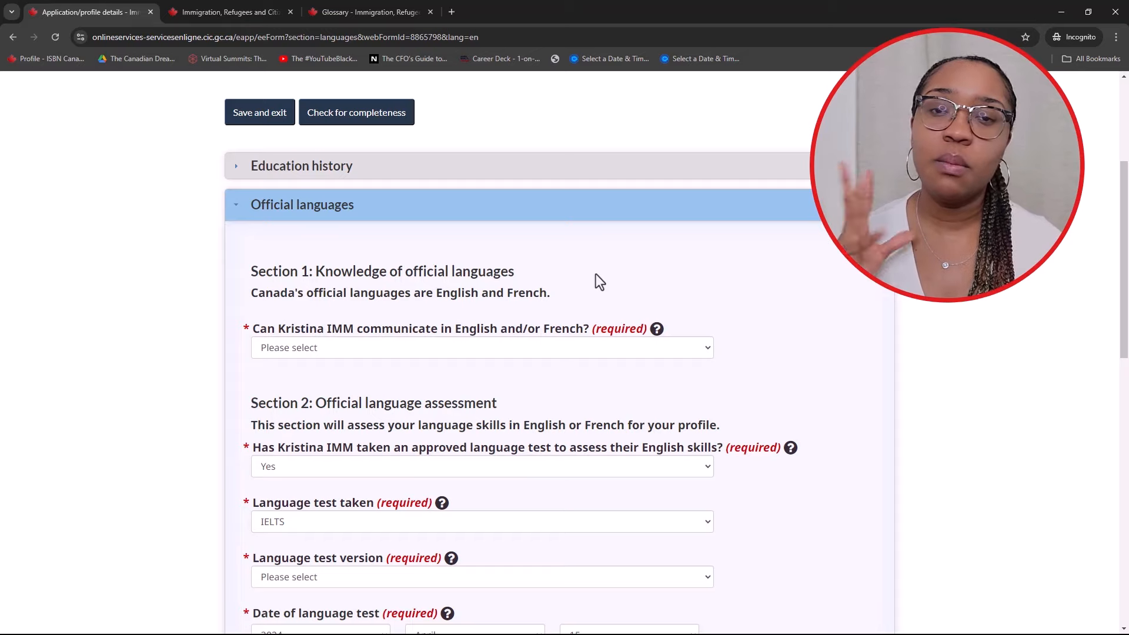
# Review the official language assessment fields, including the certificate number and the date of the language test
pyautogui.scroll(-3, 584, 244)
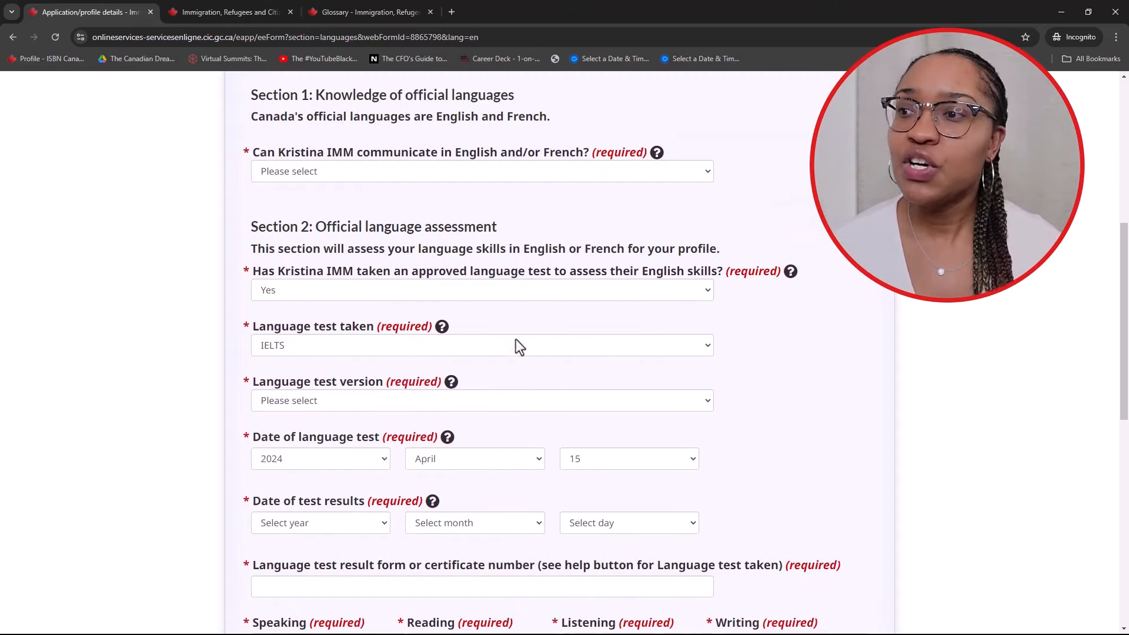
pyautogui.scroll(-2, 507, 406)
pyautogui.scroll(-3, 527, 429)
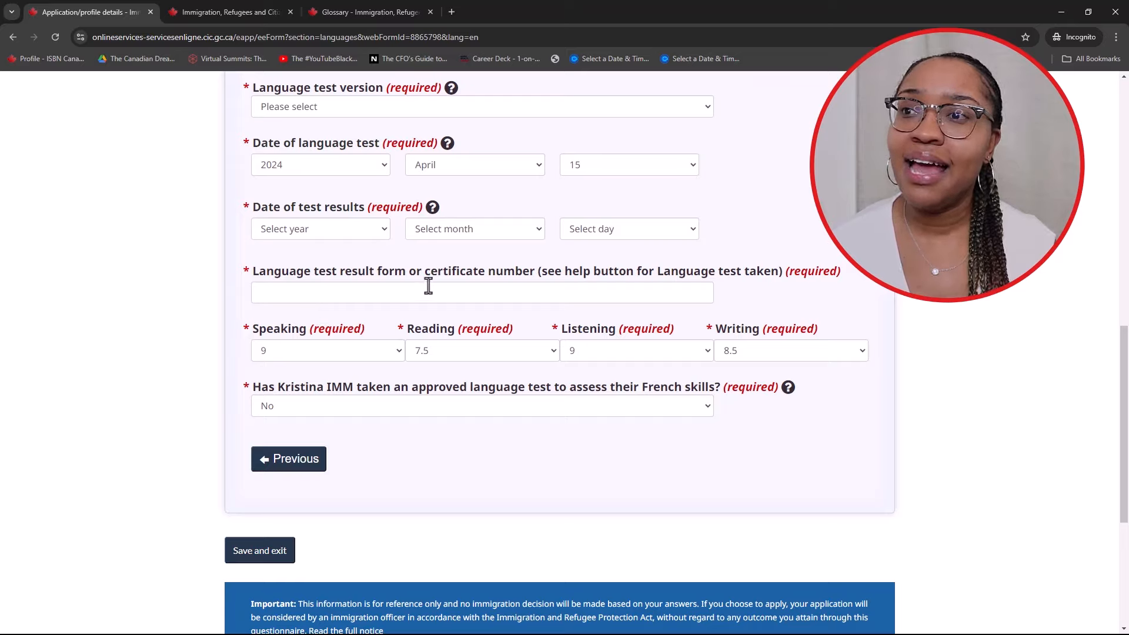
pyautogui.moveTo(254, 269); pyautogui.dragTo(562, 274)
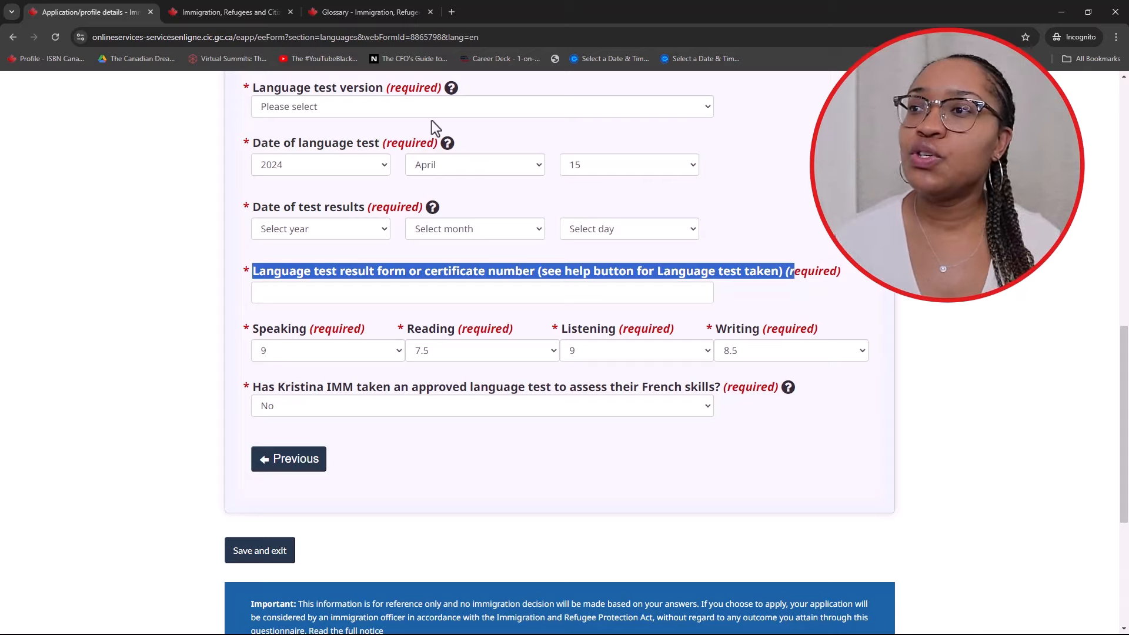
pyautogui.scroll(2, 390, 238)
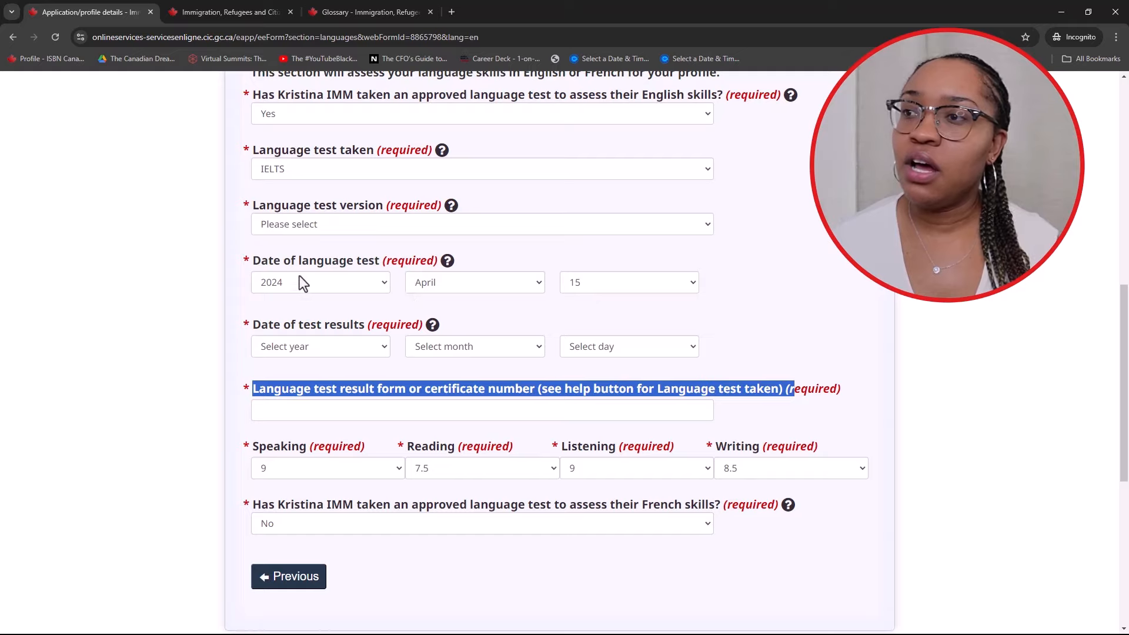
pyautogui.moveTo(249, 262); pyautogui.dragTo(397, 260)
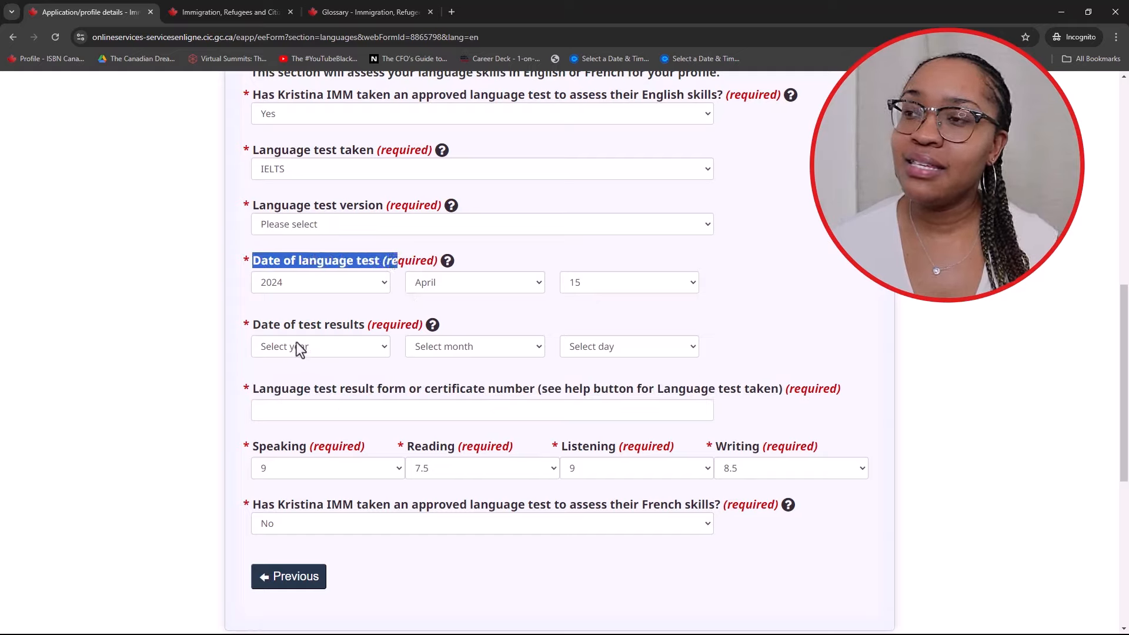
# Review the date of test results and the language test result form or certificate number fields for the English test
pyautogui.moveTo(254, 327); pyautogui.dragTo(389, 325)
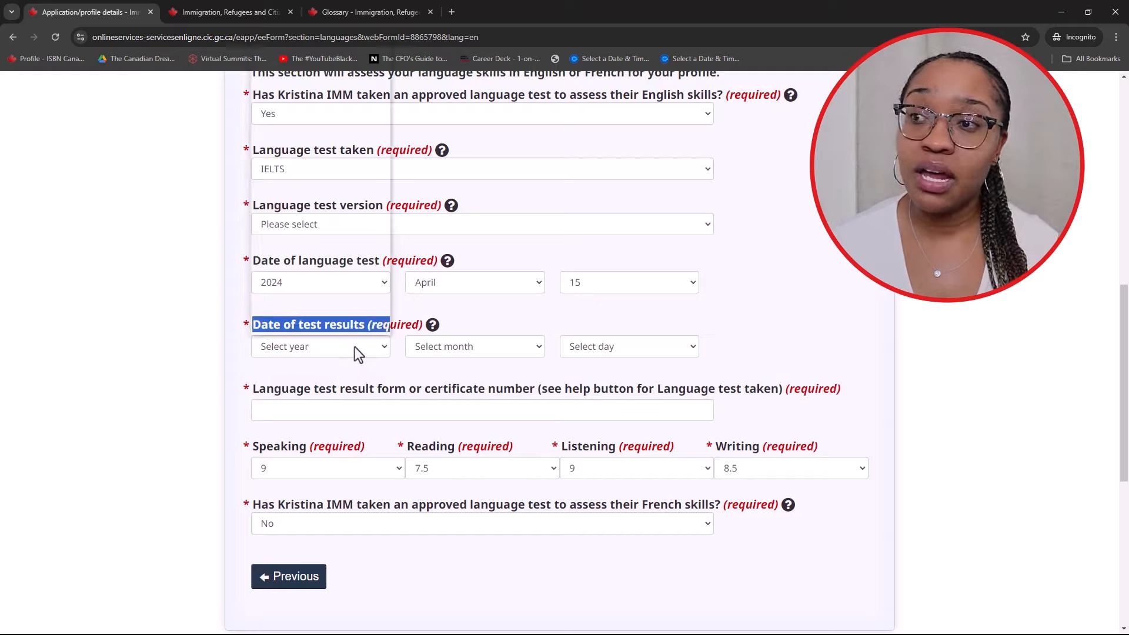
pyautogui.click(493, 354)
pyautogui.click(592, 346)
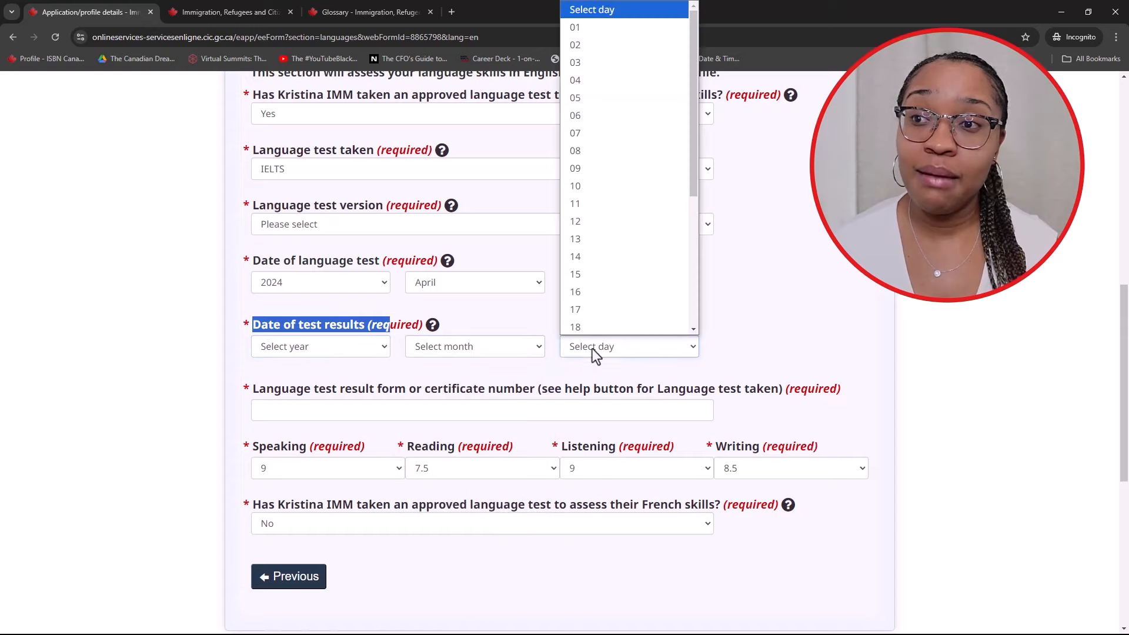
pyautogui.click(349, 412)
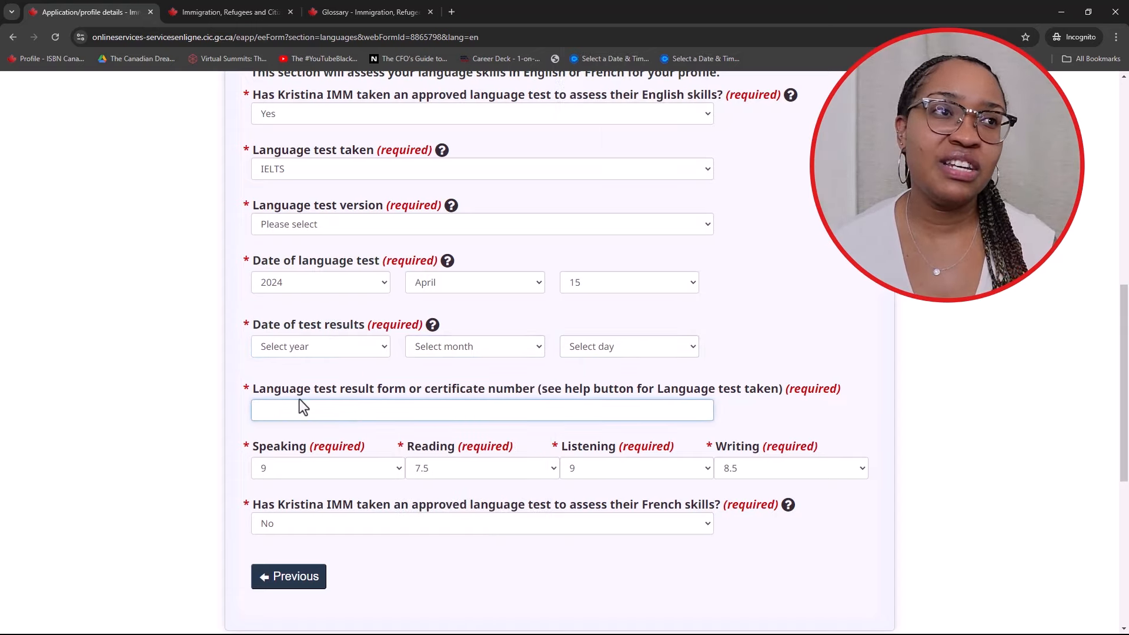
pyautogui.hotkey('alt', 'Tab')
pyautogui.moveTo(617, 270); pyautogui.dragTo(620, 250)
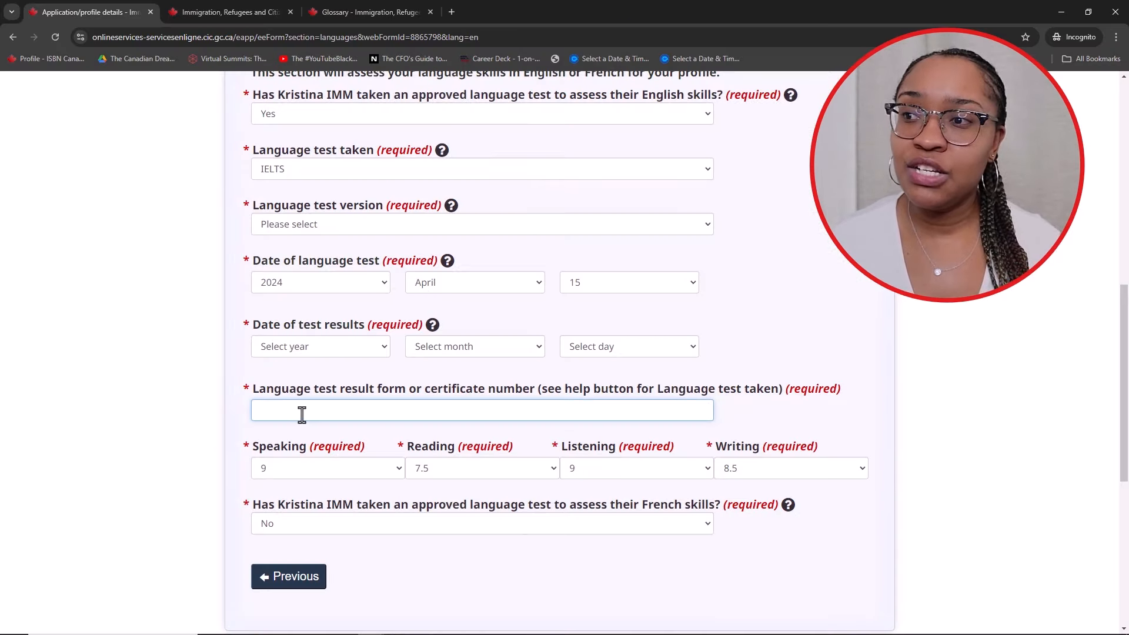
pyautogui.moveTo(253, 391); pyautogui.dragTo(725, 411)
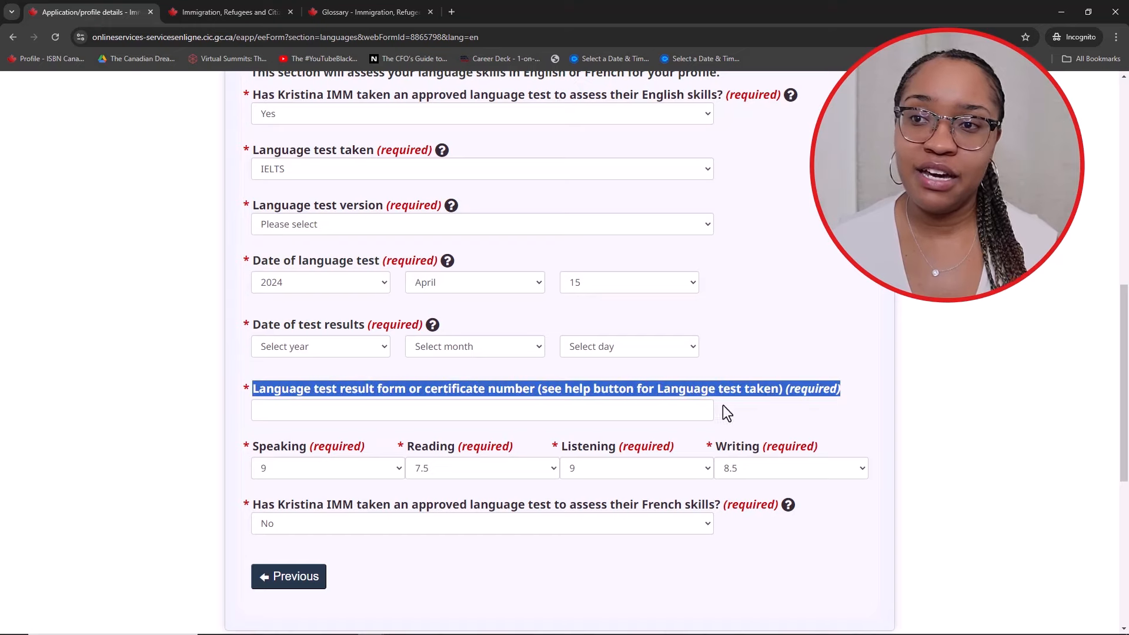
# Answer Yes to having taken an approved French language test and look over the additional French test fields
pyautogui.scroll(-2, 726, 411)
pyautogui.click(661, 408)
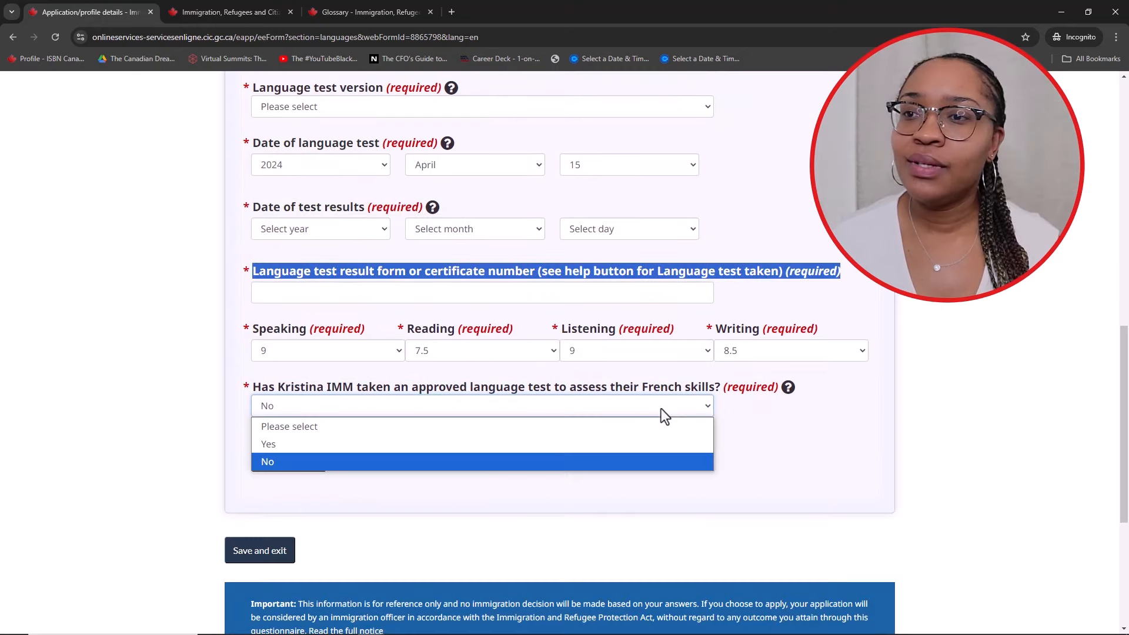
pyautogui.click(269, 446)
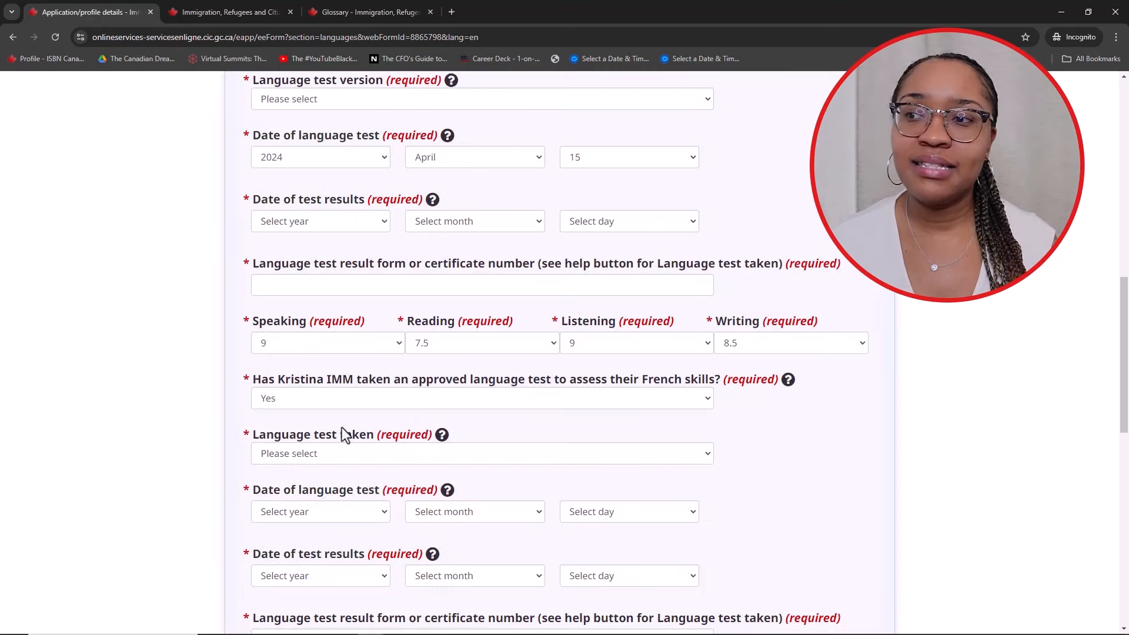
pyautogui.scroll(-3, 358, 514)
pyautogui.scroll(-2, 406, 488)
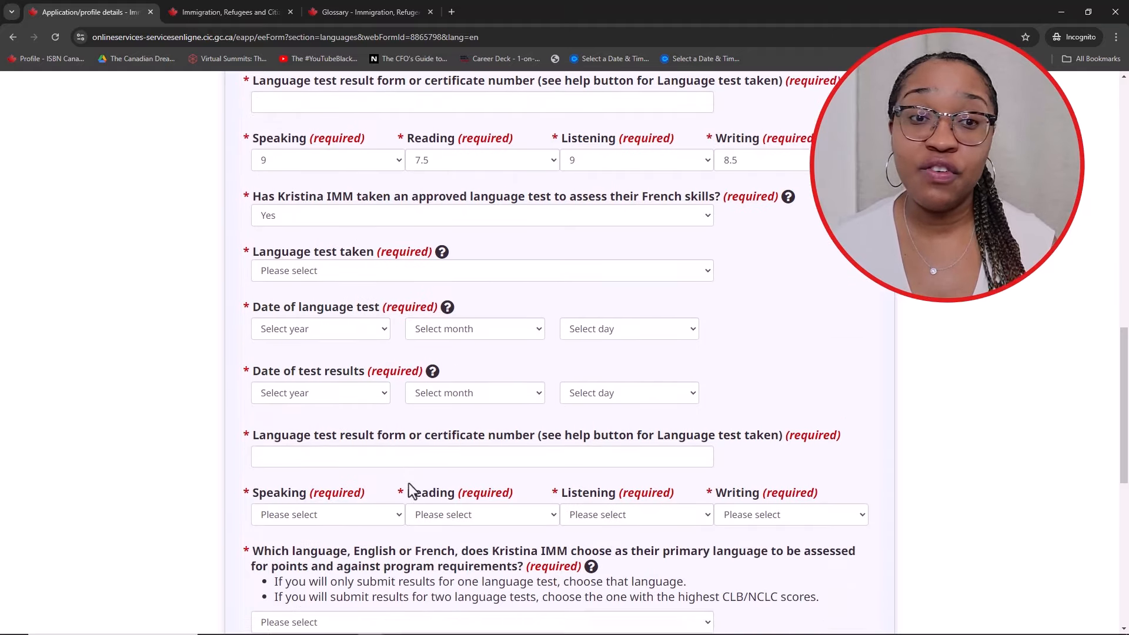
pyautogui.scroll(2, 408, 485)
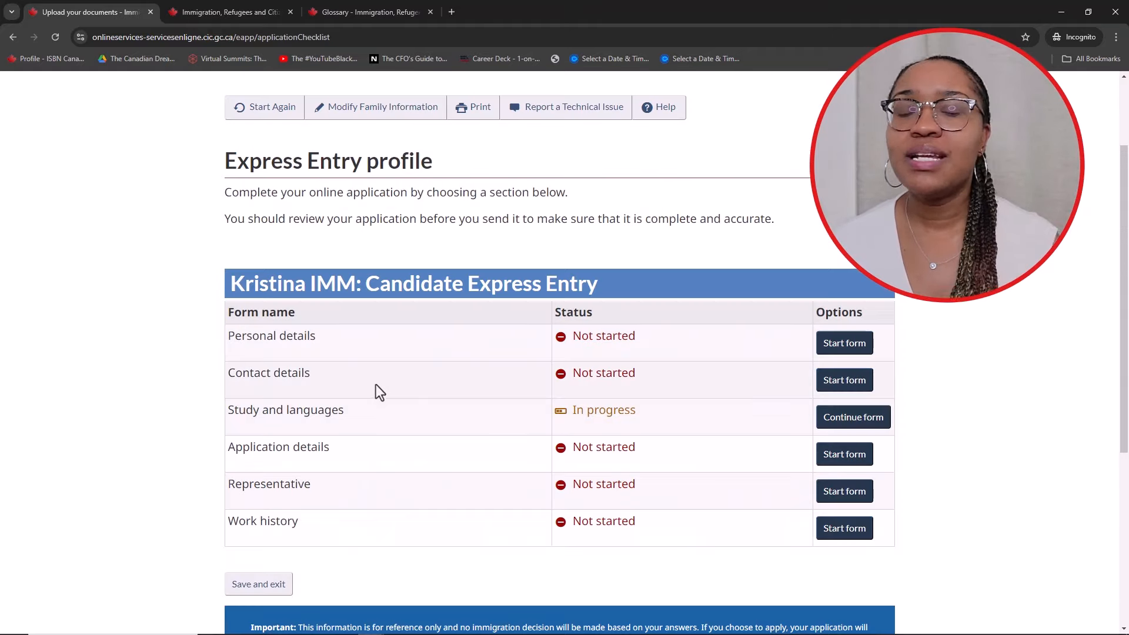
# Start the Personal details form, continue past the Names section and check the locked date of birth in Personal description
pyautogui.click(866, 345)
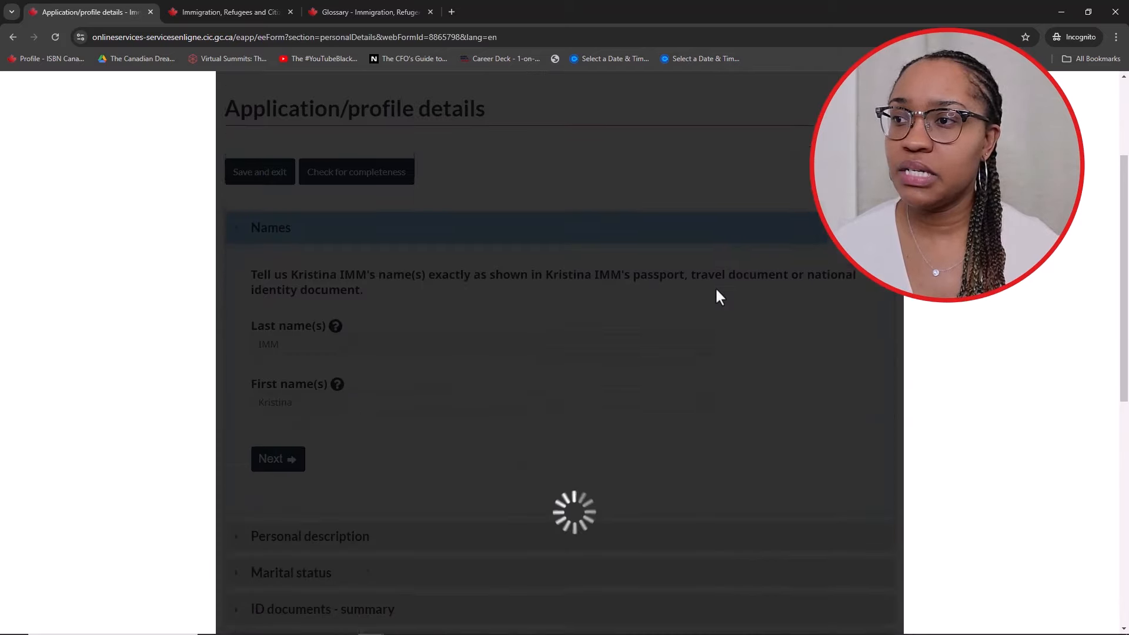
pyautogui.scroll(-2, 435, 302)
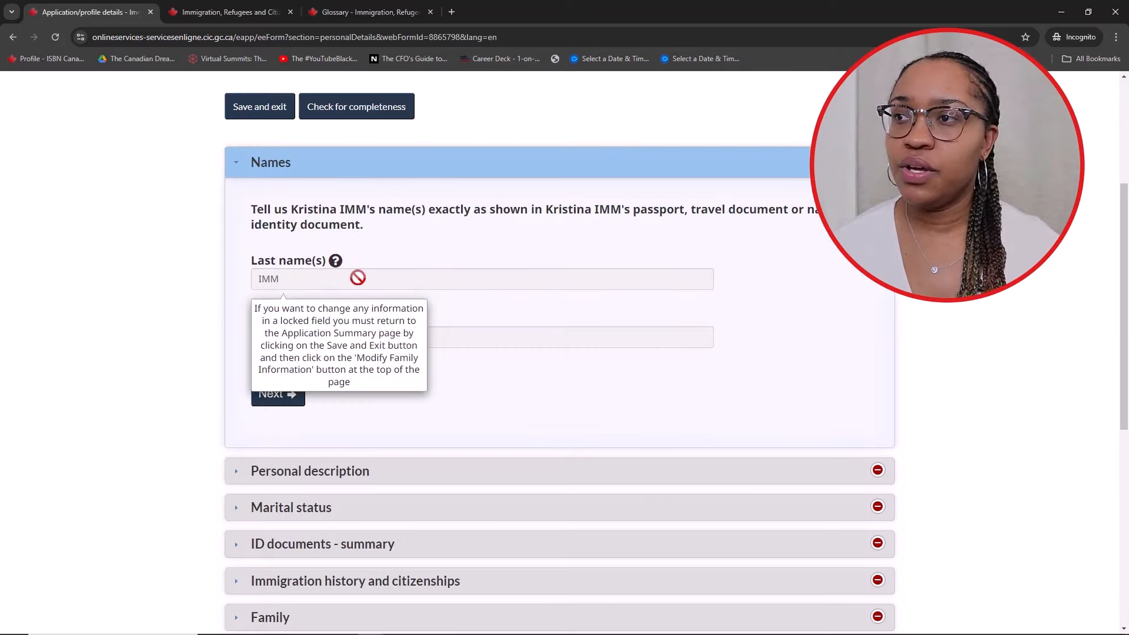
pyautogui.scroll(-2, 254, 277)
pyautogui.click(272, 225)
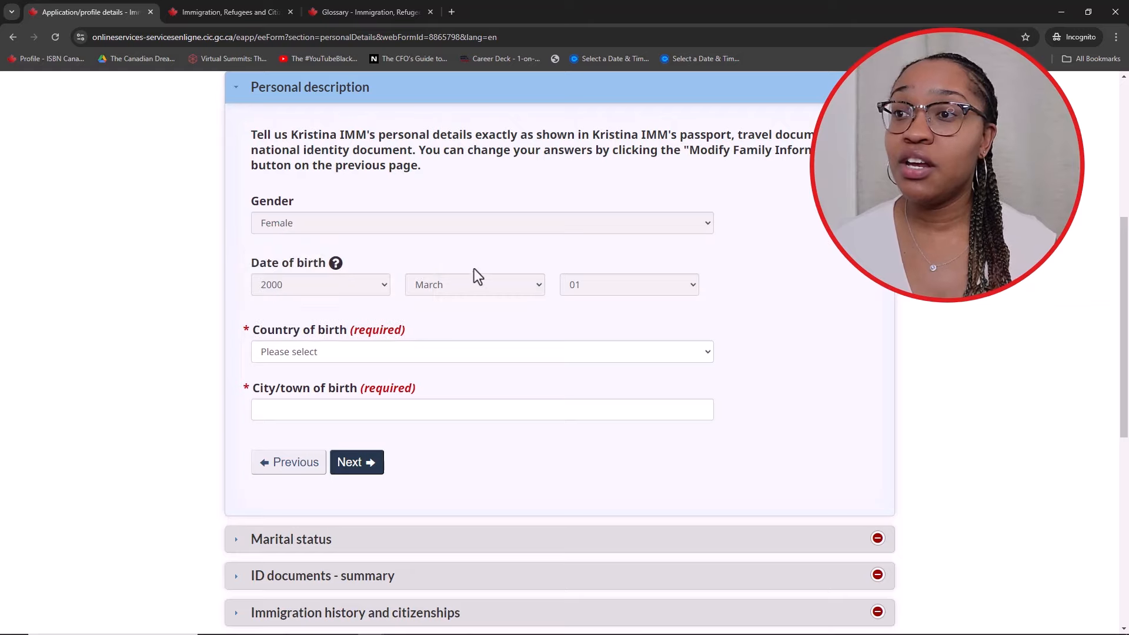
pyautogui.moveTo(504, 277)
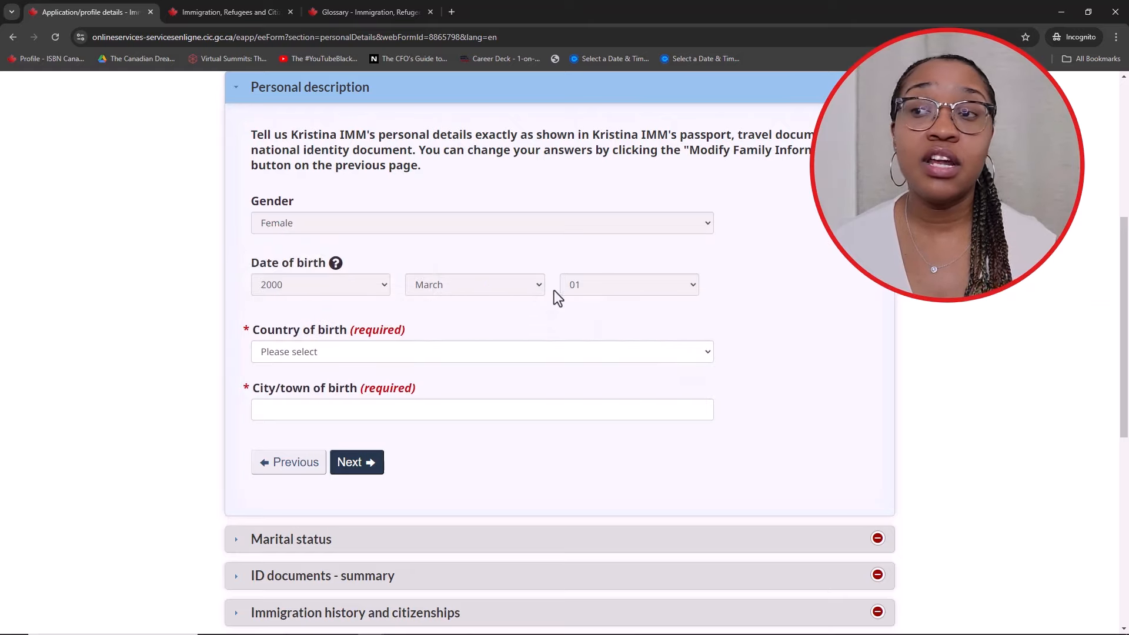
pyautogui.moveTo(582, 290)
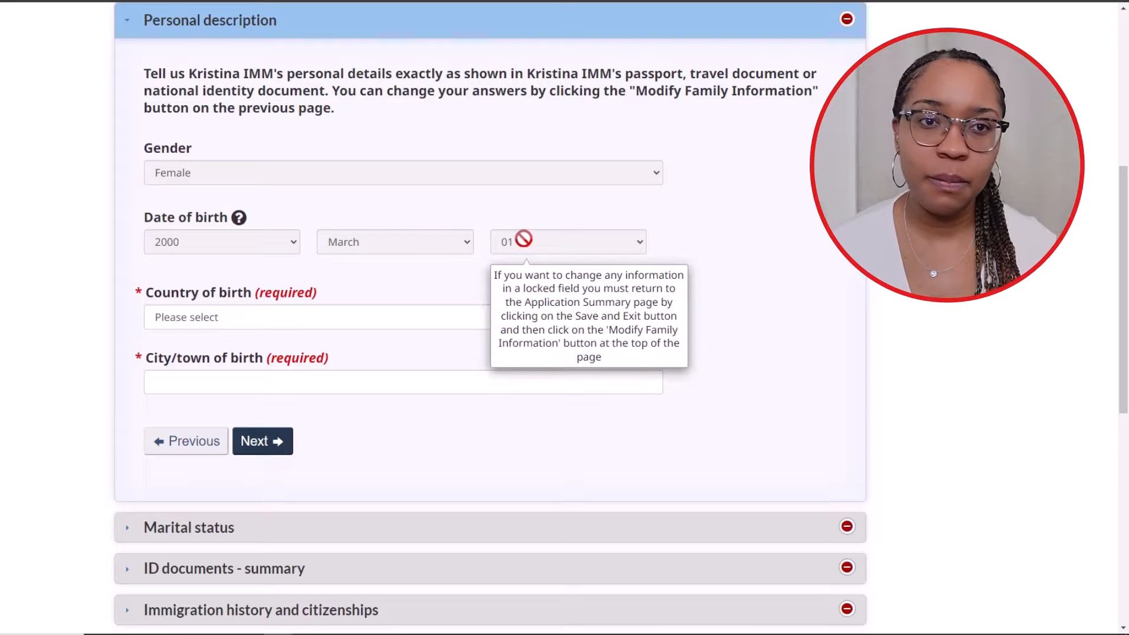
# Set the country of birth to Jamaica and fill in the city or town of birth in Personal description
pyautogui.click(225, 321)
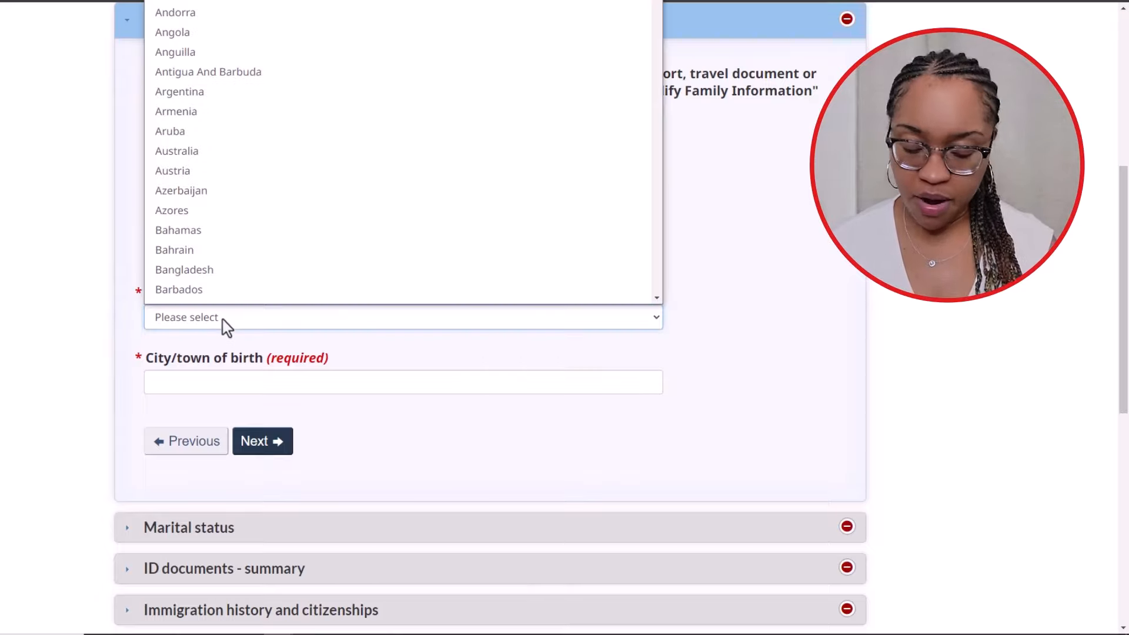
pyautogui.press('j')
pyautogui.click(185, 295)
pyautogui.press('Tab')
pyautogui.write('King')
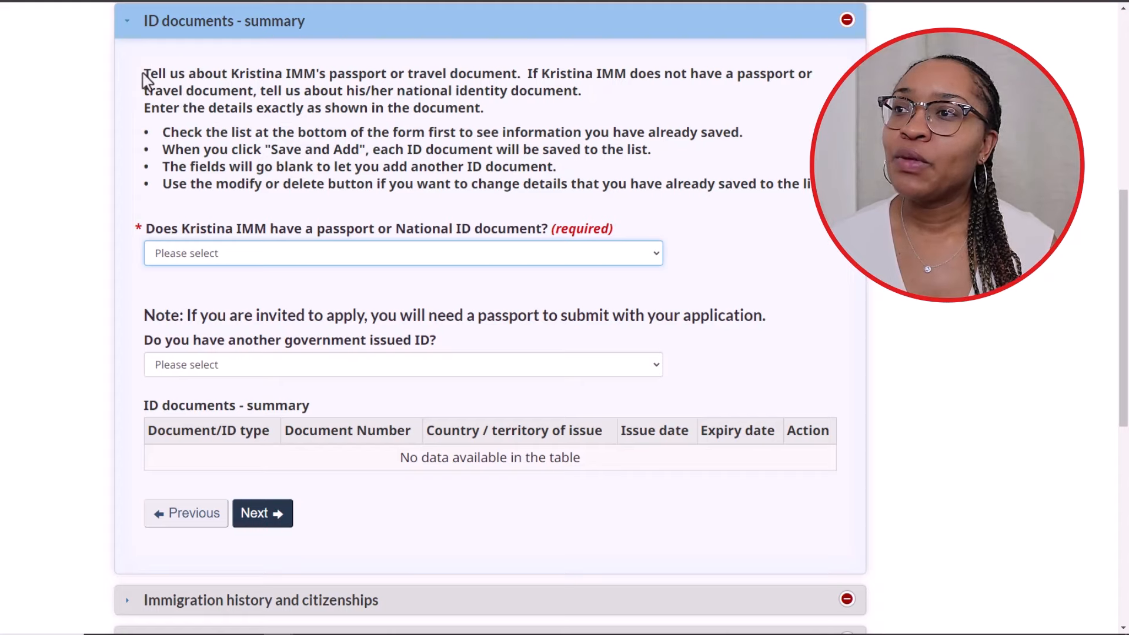
# Answer Yes to having a passport or national ID, choose Passport/travel document as the type and enter the document number
pyautogui.moveTo(143, 78); pyautogui.dragTo(656, 213)
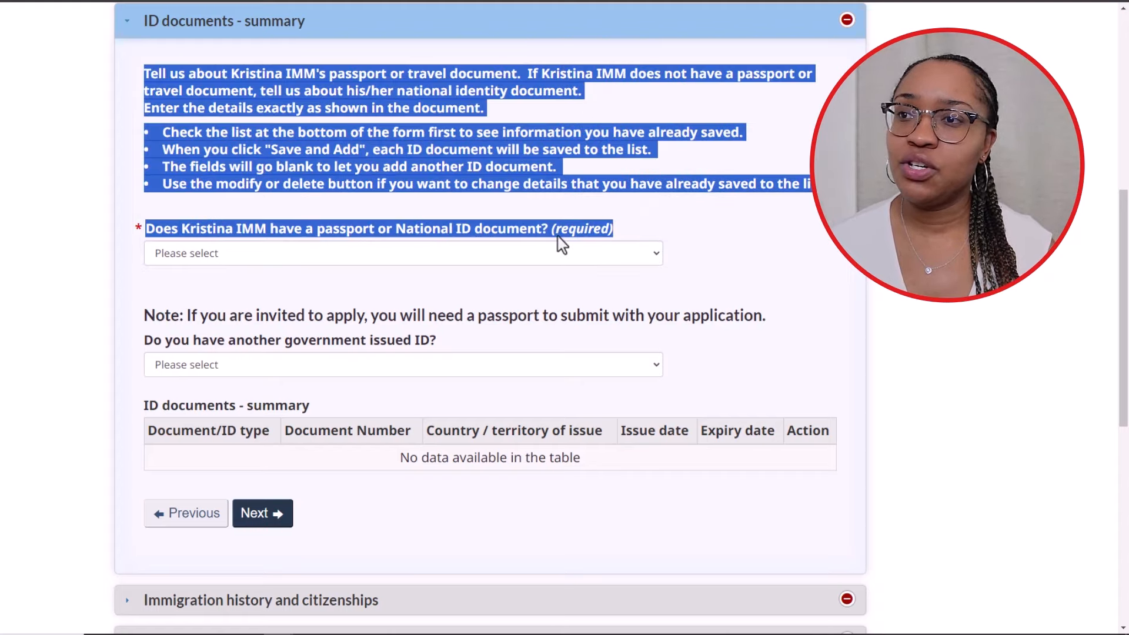
pyautogui.click(573, 254)
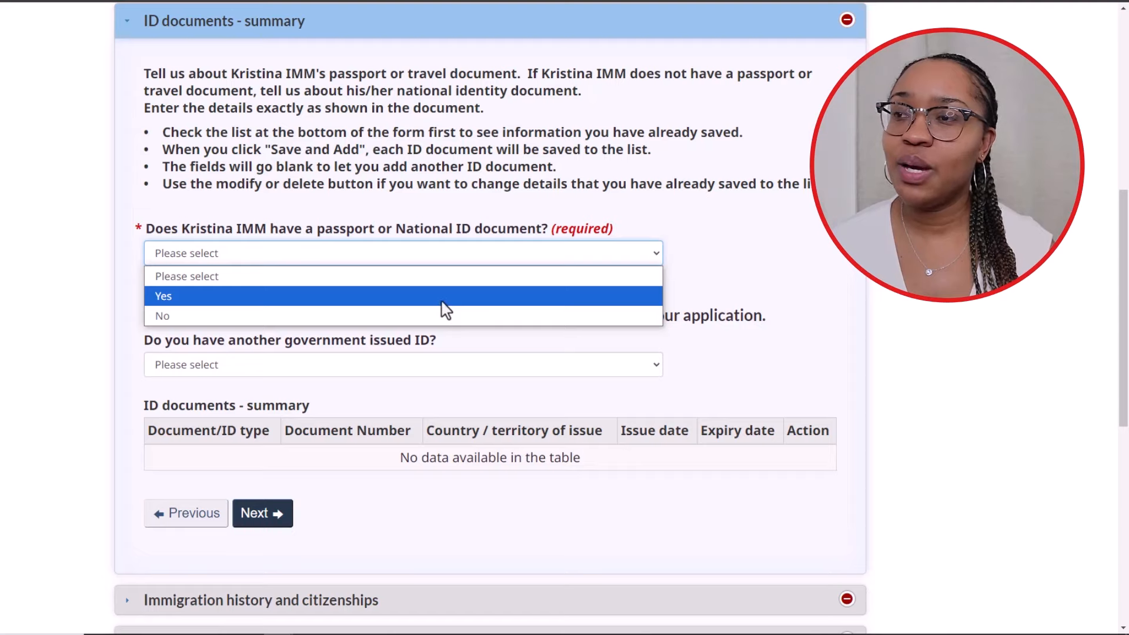
pyautogui.click(445, 301)
pyautogui.click(268, 318)
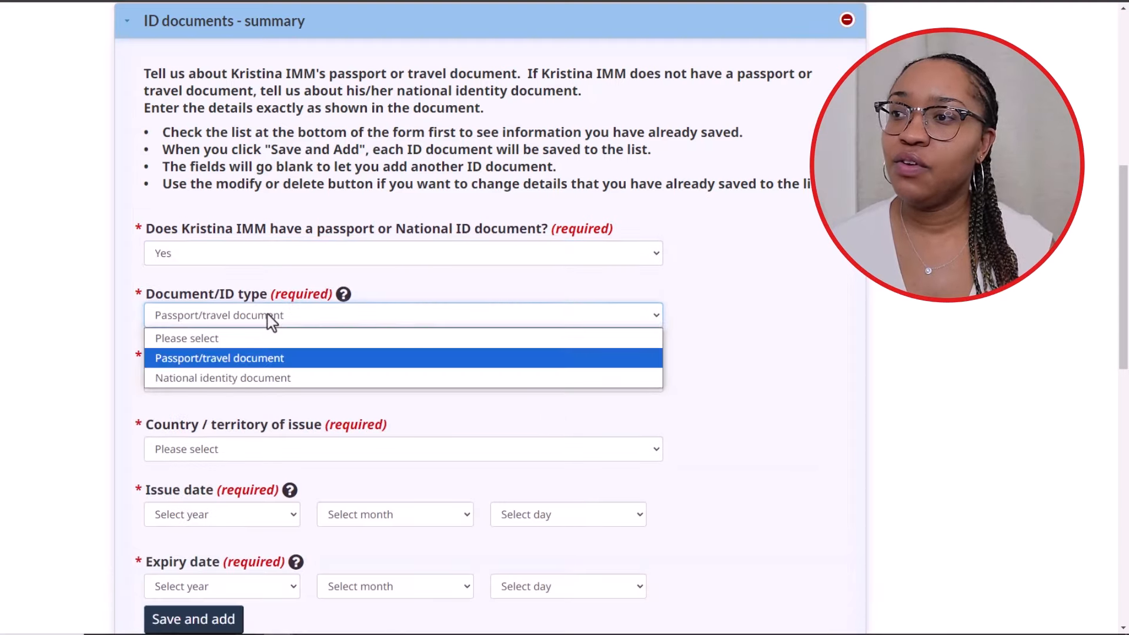
pyautogui.click(267, 362)
pyautogui.click(270, 372)
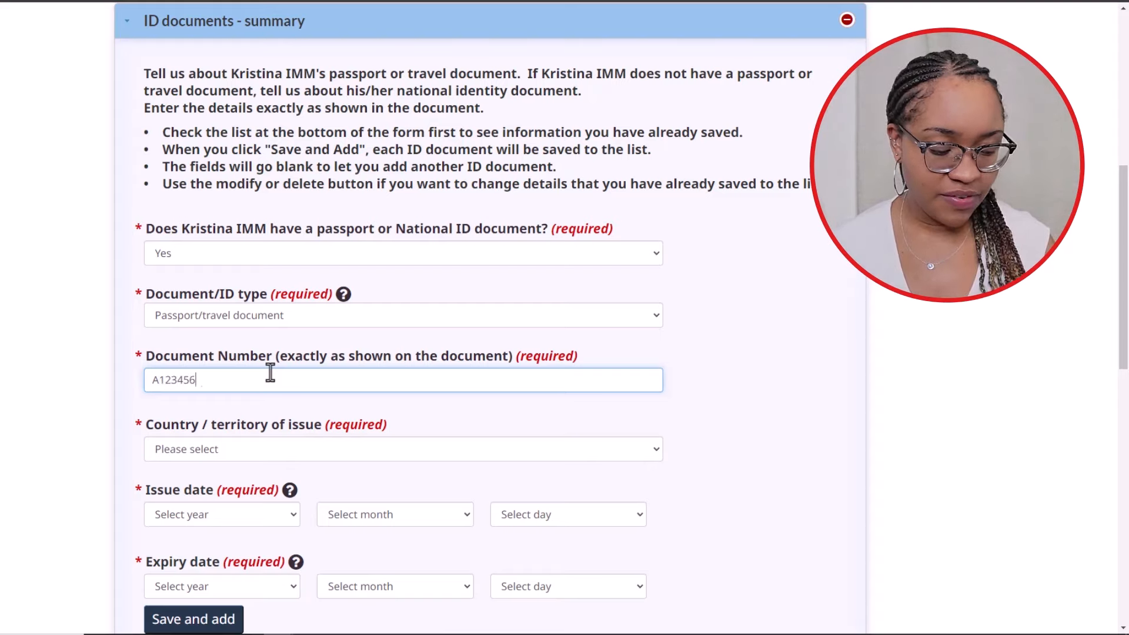
# Set the passport's country of issue to JAM (Jamaica), issue date to 2021 June 12 and expiry to 2031 June 12, and save it to the summary
pyautogui.scroll(-2, 269, 383)
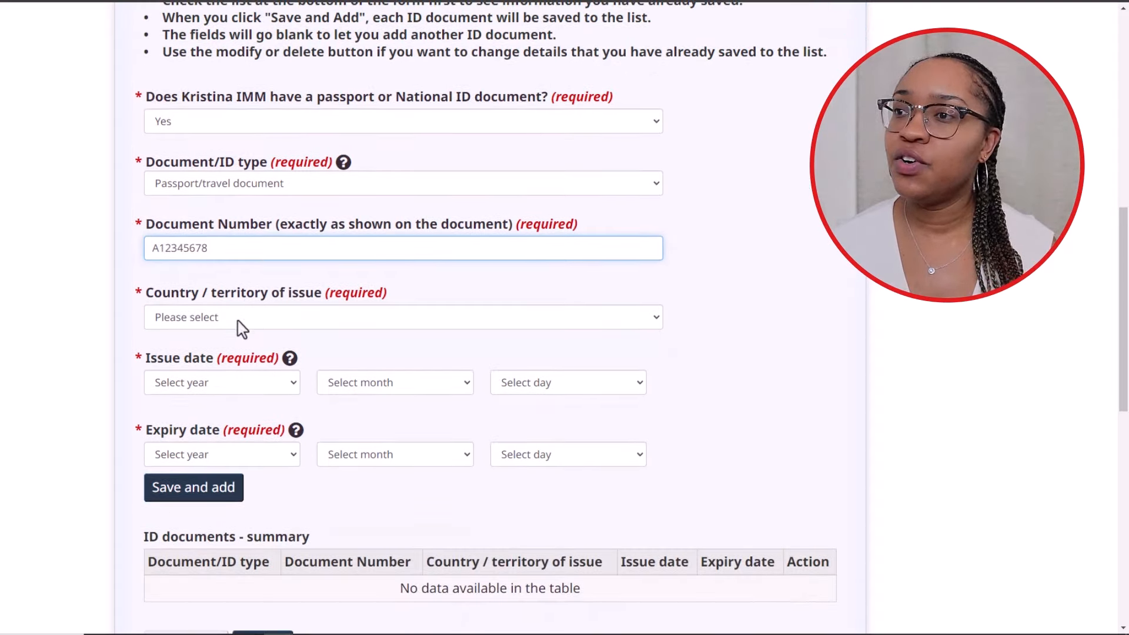
pyautogui.click(241, 325)
pyautogui.press('j')
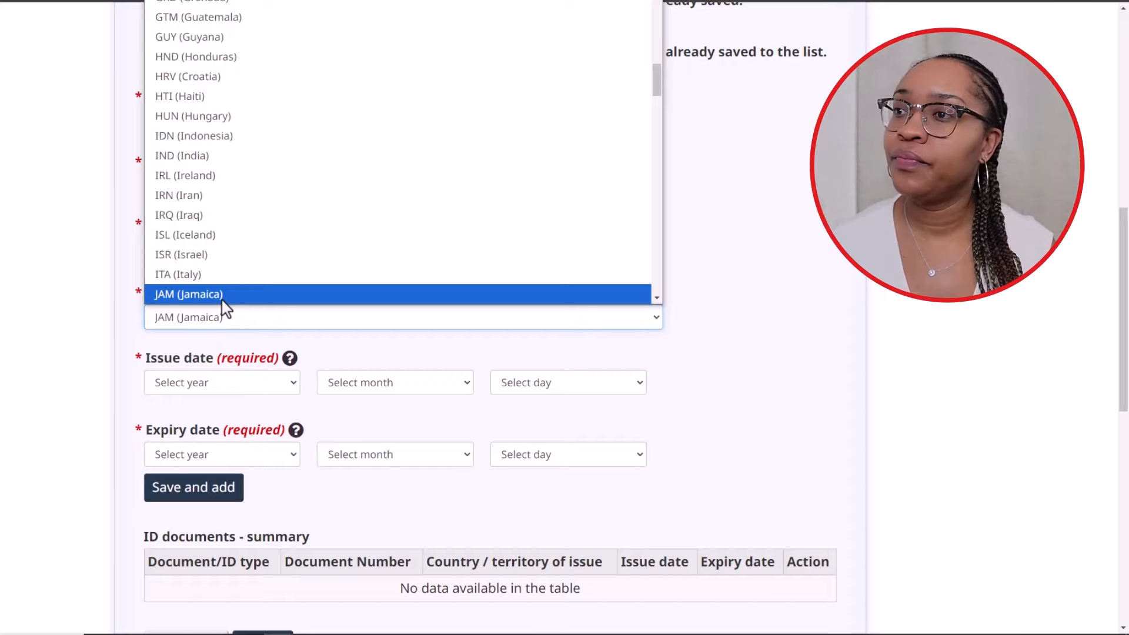
pyautogui.click(223, 299)
pyautogui.click(231, 385)
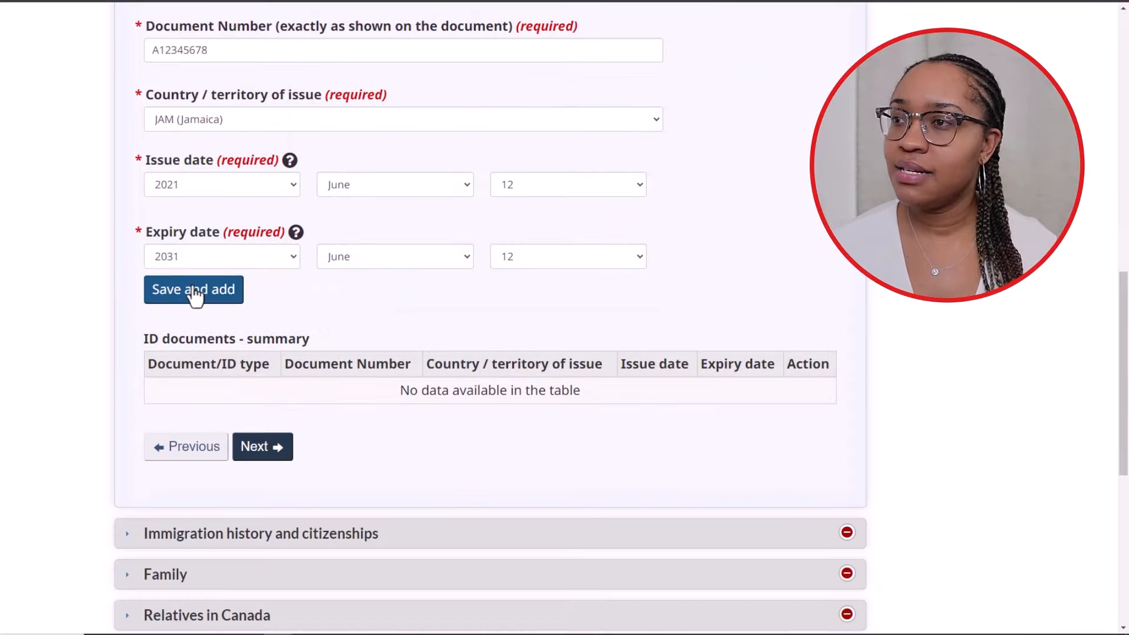
pyautogui.click(196, 294)
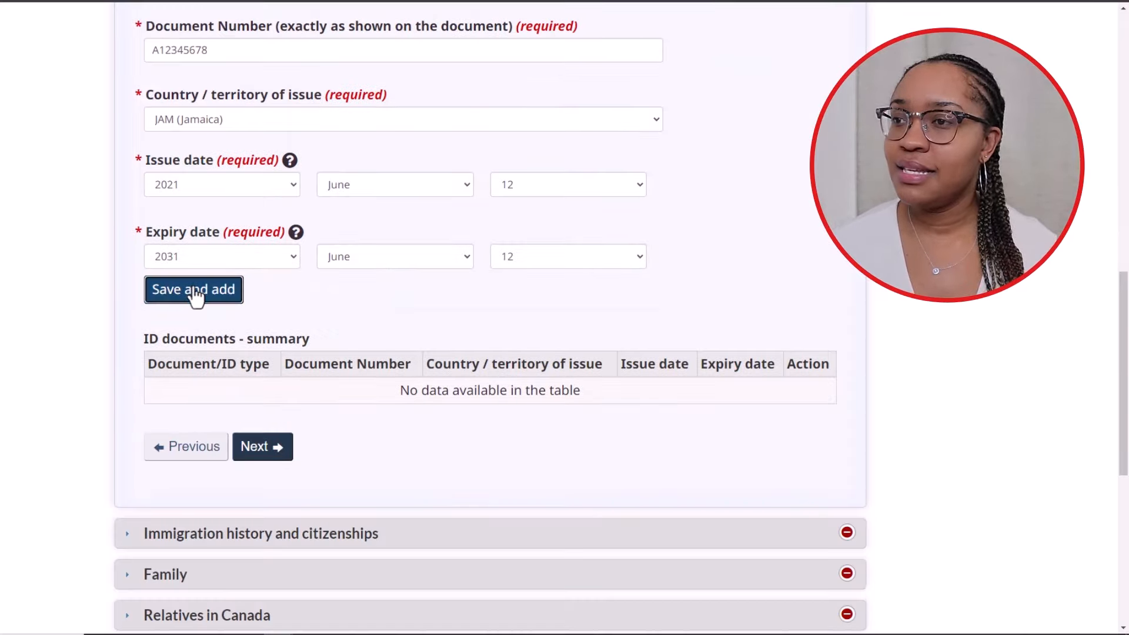
pyautogui.scroll(5, 612, 357)
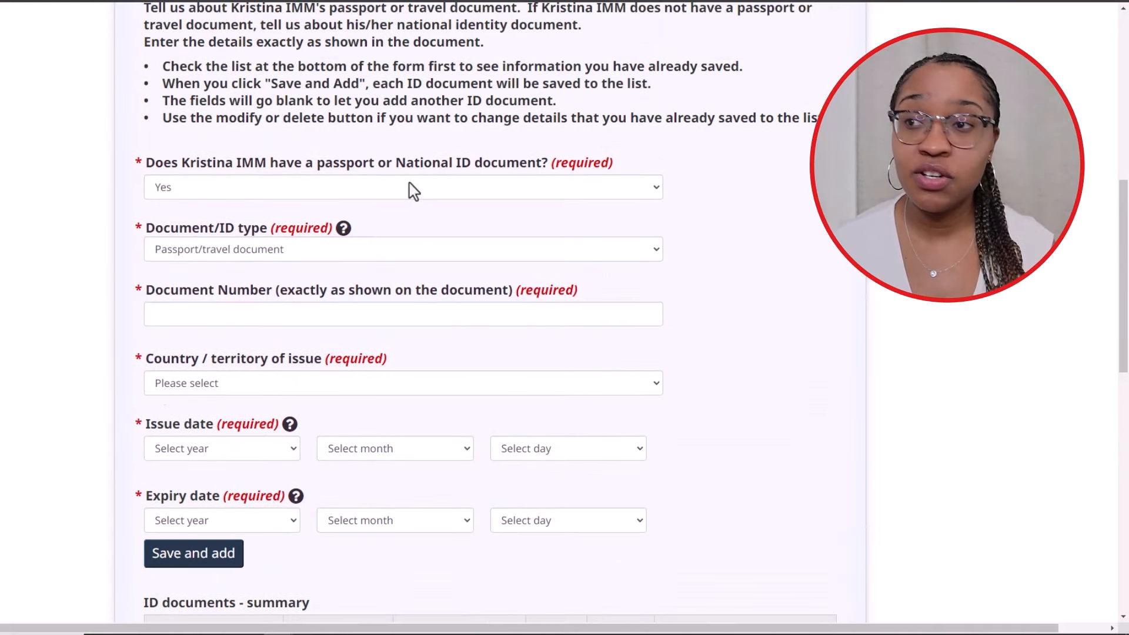
pyautogui.scroll(-6, 436, 255)
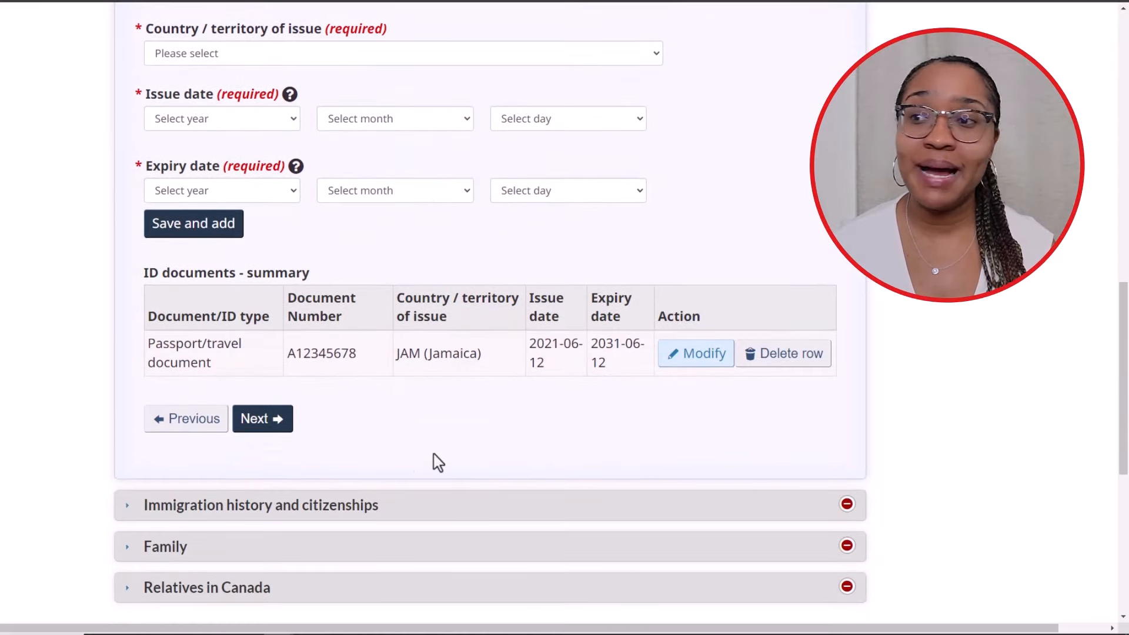
# Continue to Immigration history and citizenships, answering Yes to a previous application to Immigration, Refugees and Citizenship Canada and No to previous Express Entry
pyautogui.click(275, 426)
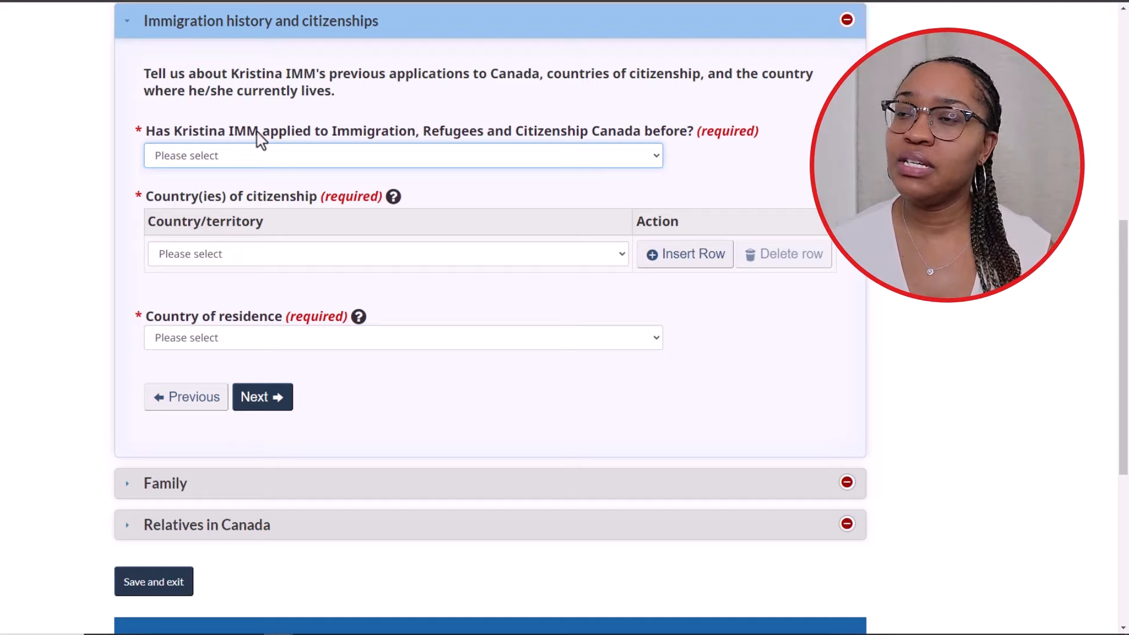
pyautogui.click(599, 162)
pyautogui.click(230, 202)
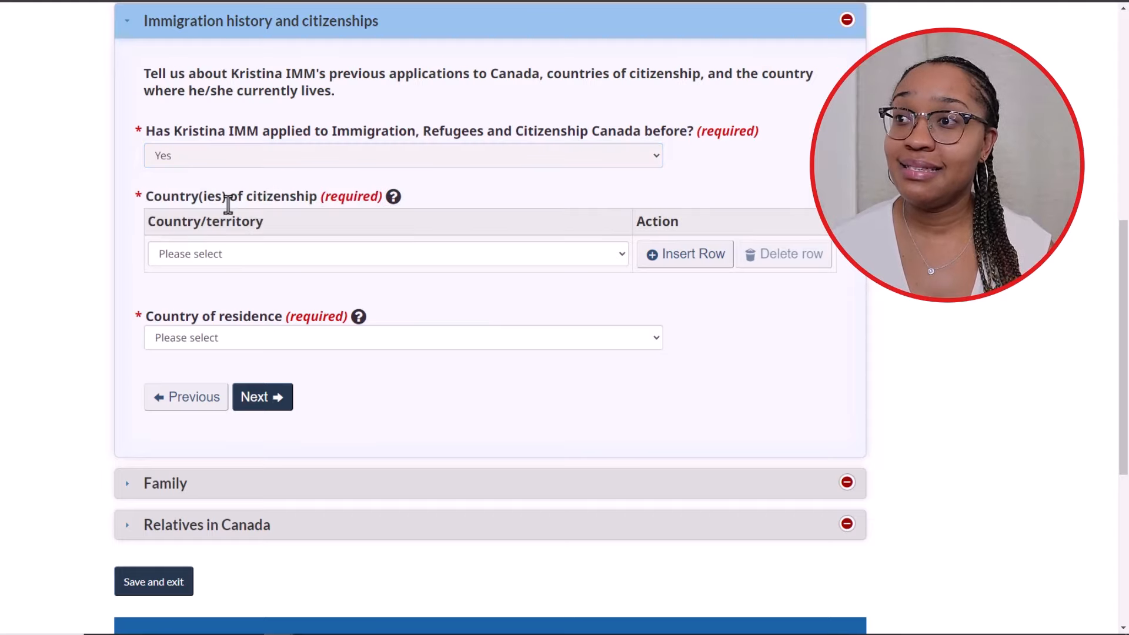
pyautogui.click(305, 223)
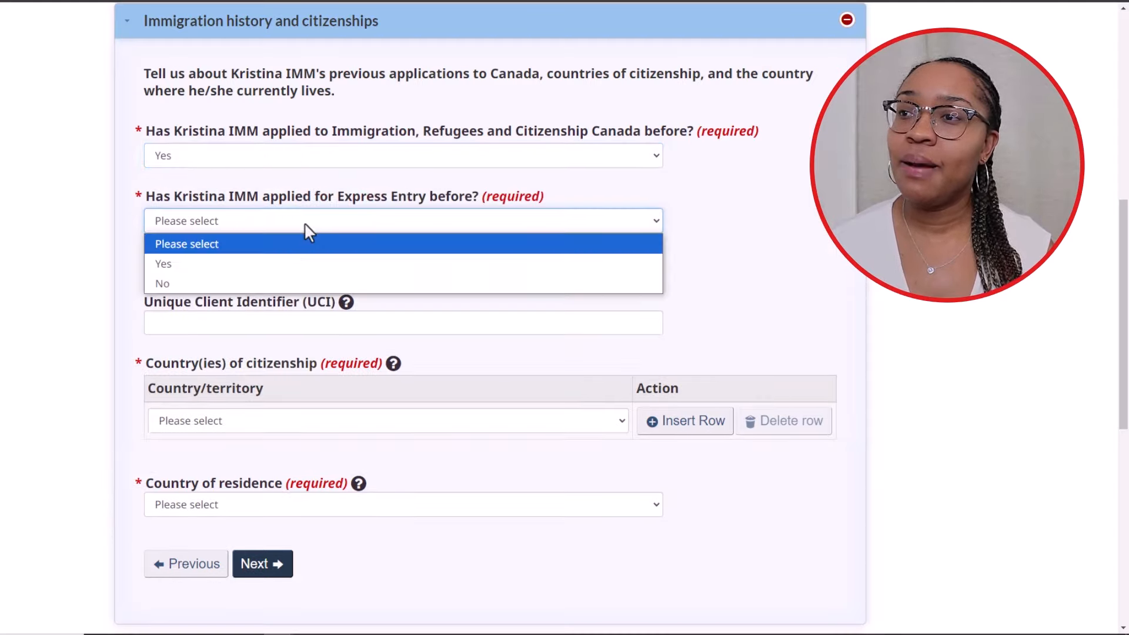
pyautogui.click(293, 284)
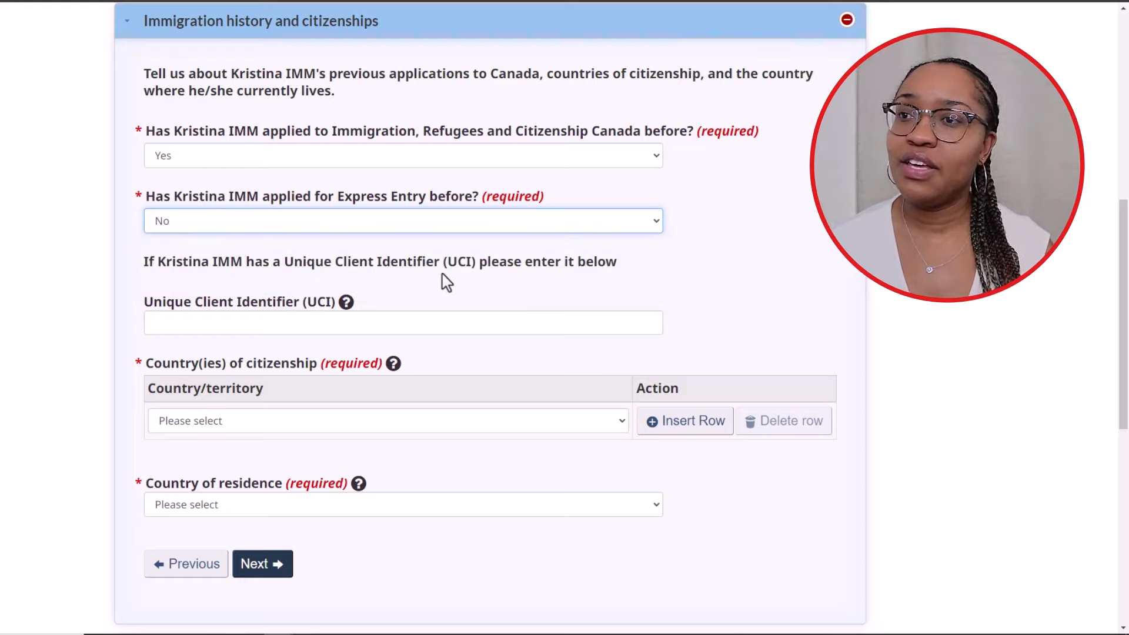
# Enter the applicant's Unique Client Identifier (UCI) in the immigration history section
pyautogui.click(322, 324)
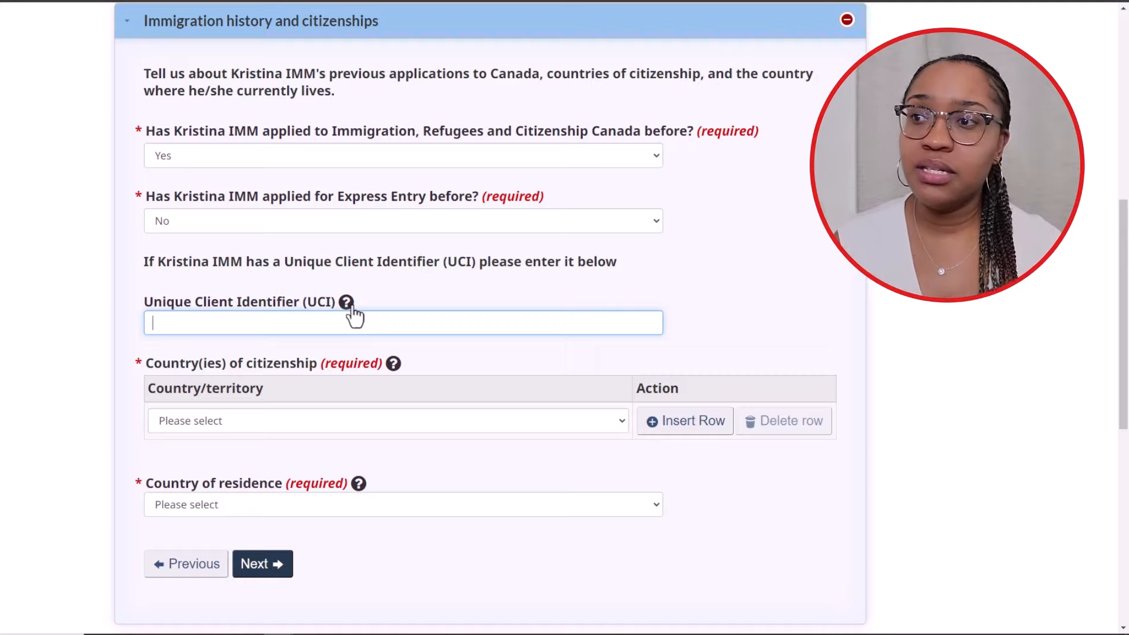
pyautogui.click(139, 204)
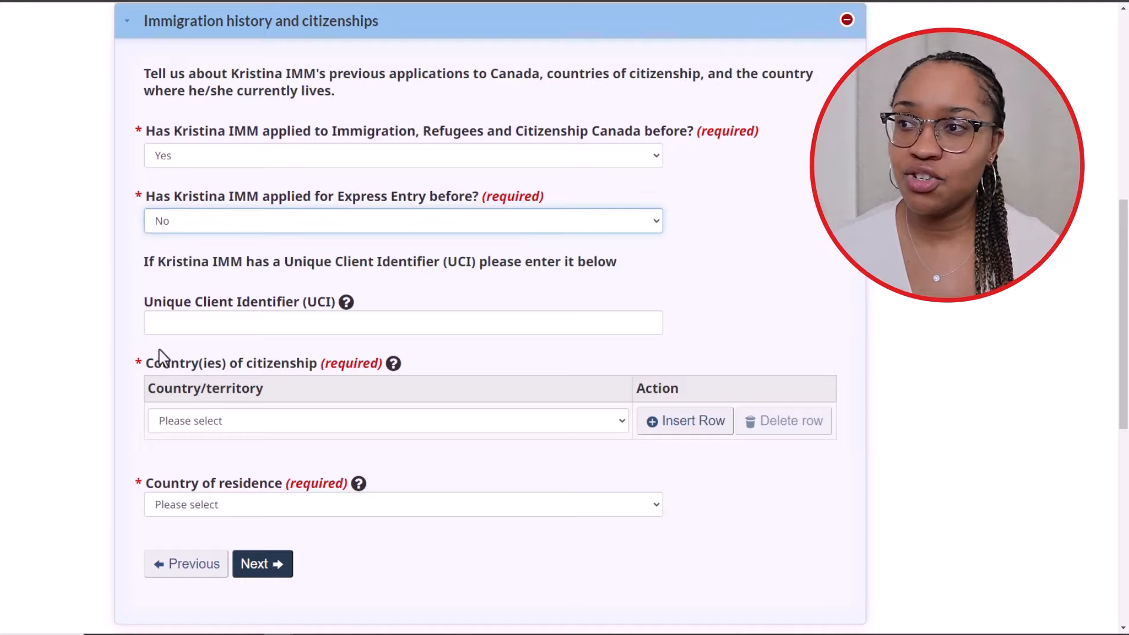
pyautogui.click(181, 324)
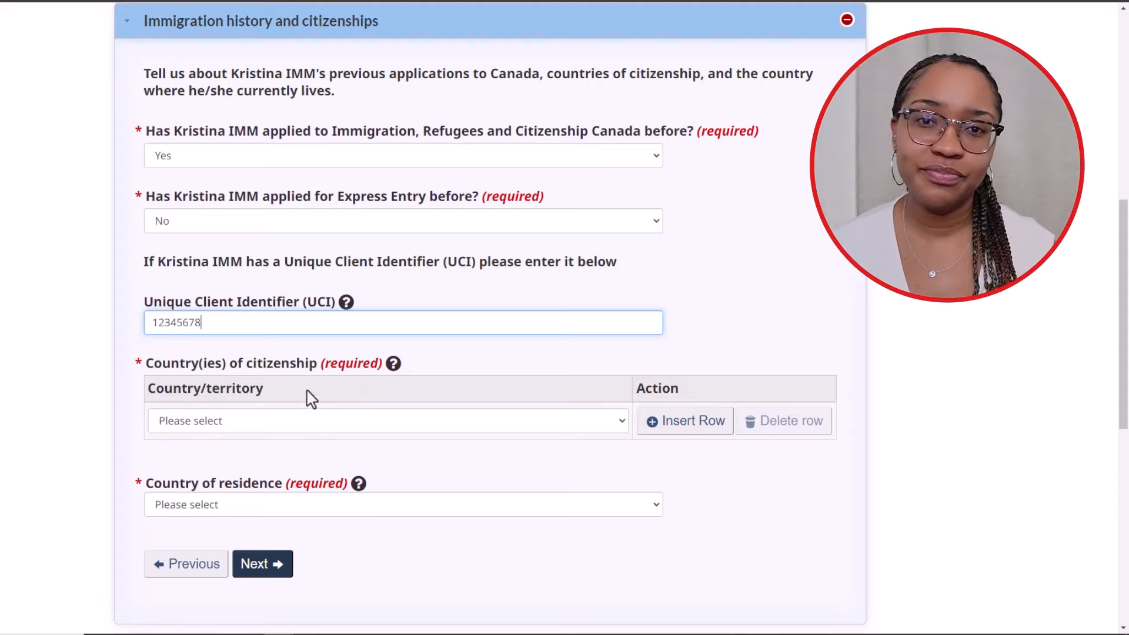
# Set the country of citizenship to Jamaica, and insert an extra citizenship row and delete it again
pyautogui.scroll(-2, 281, 428)
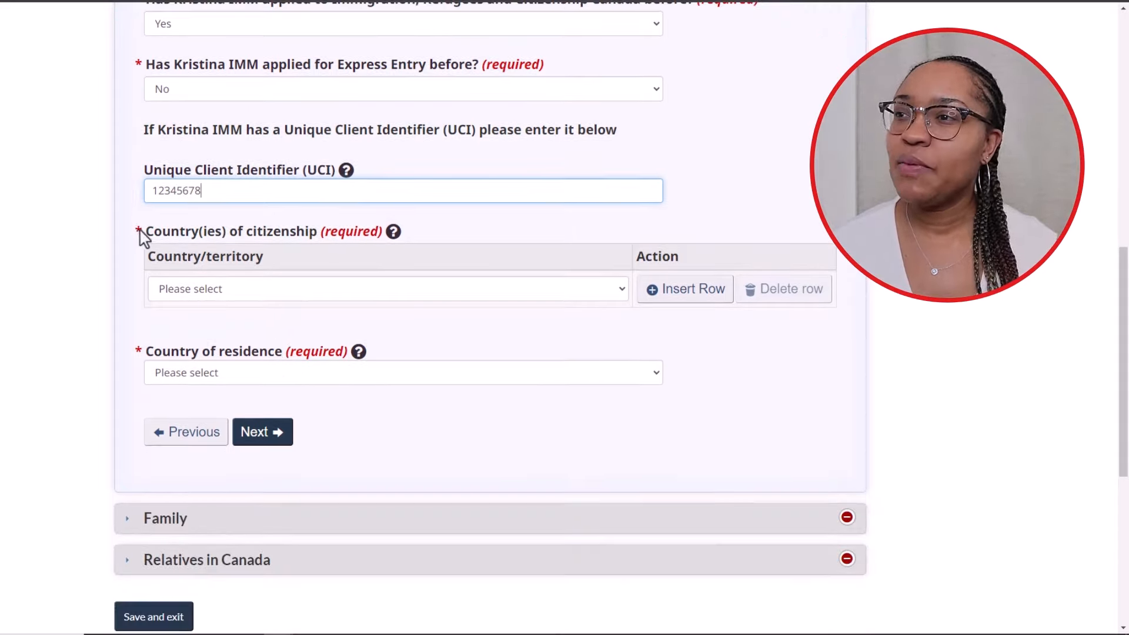
pyautogui.click(308, 297)
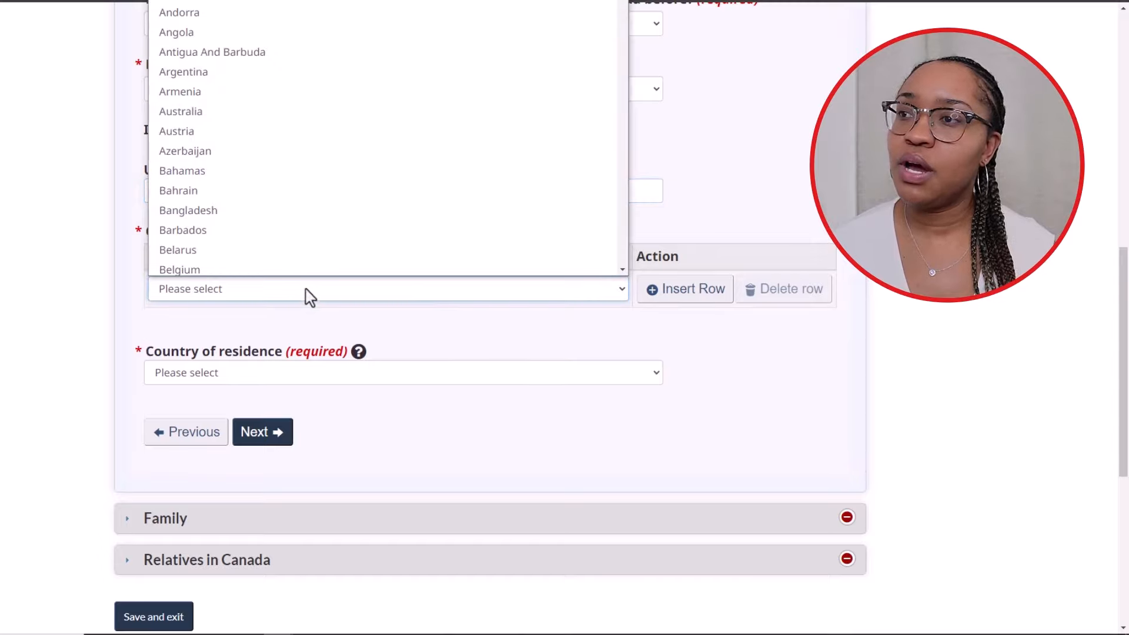
pyautogui.write('j')
pyautogui.click(281, 263)
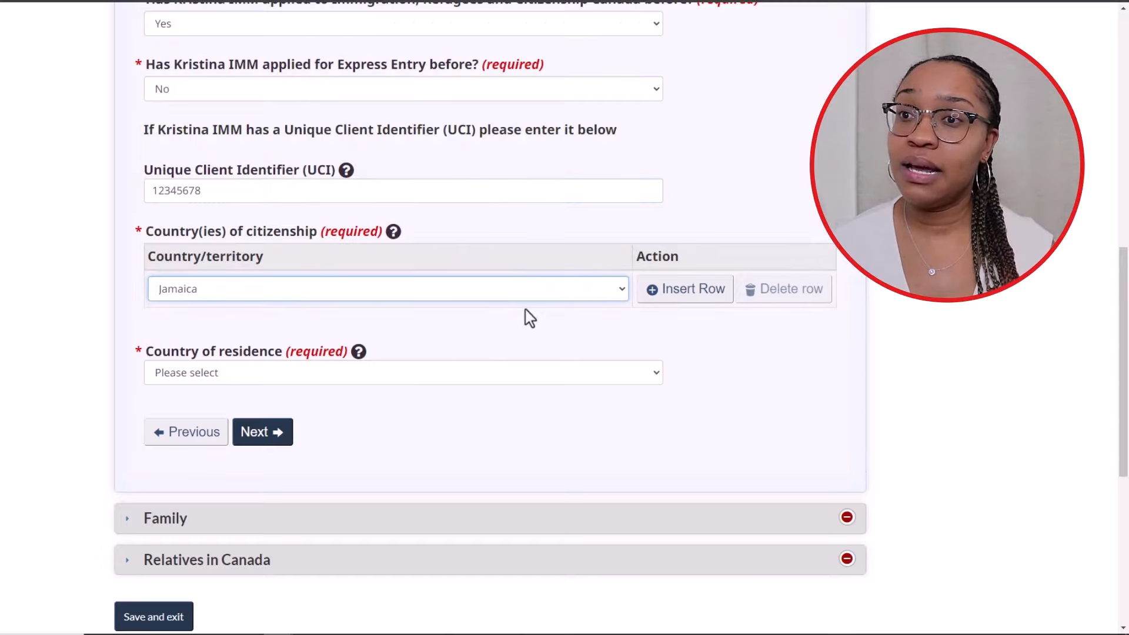
pyautogui.click(667, 300)
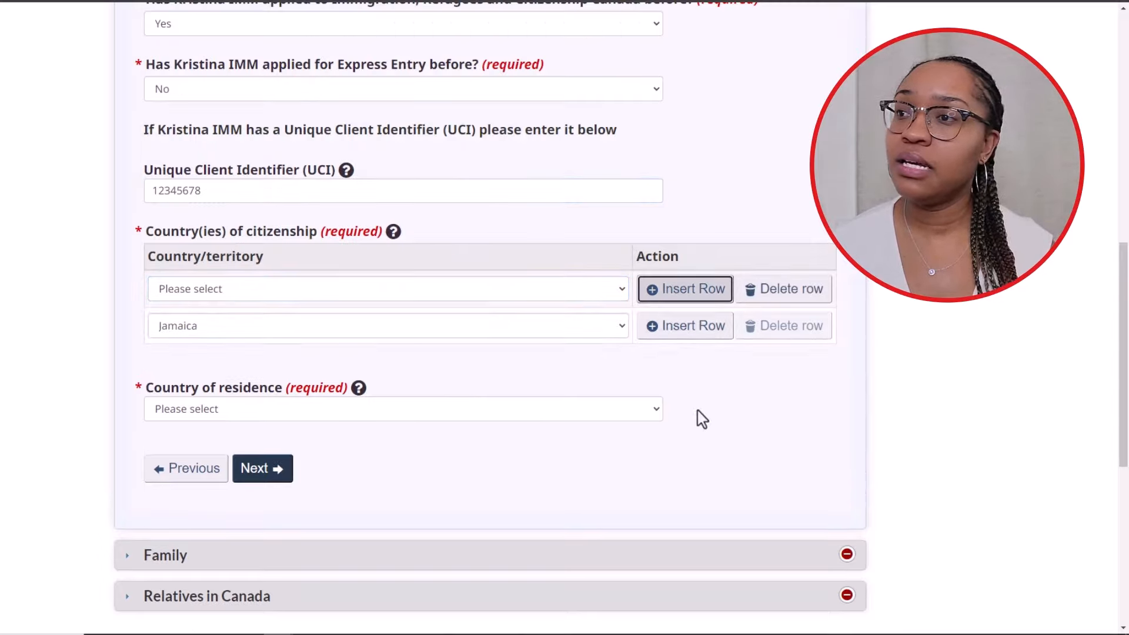
pyautogui.click(782, 294)
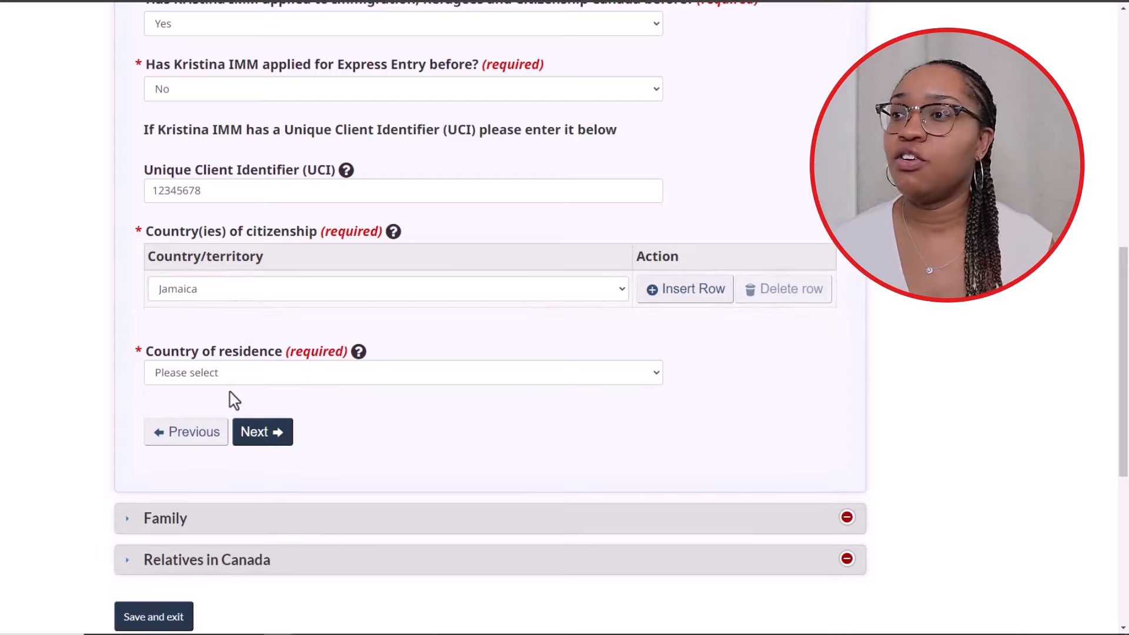
# Set the country of residence to Canada
pyautogui.click(233, 375)
pyautogui.press('c')
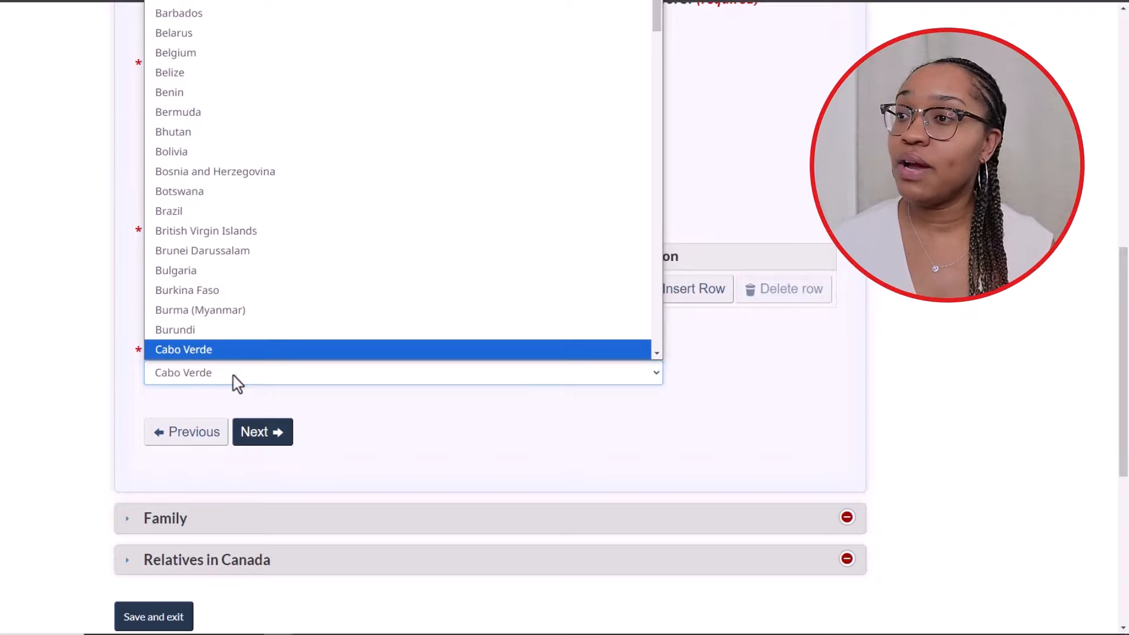
pyautogui.scroll(-2, 239, 283)
pyautogui.click(245, 281)
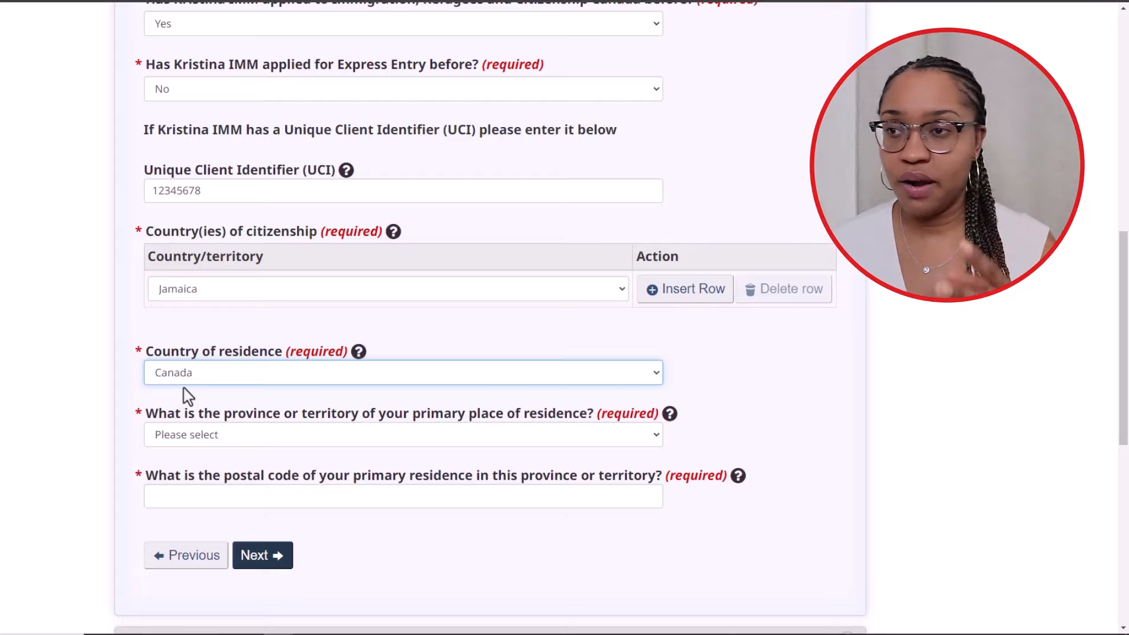
# Choose Ontario as the province of the primary place of residence and enter the residence's postal code
pyautogui.scroll(-1, 157, 429)
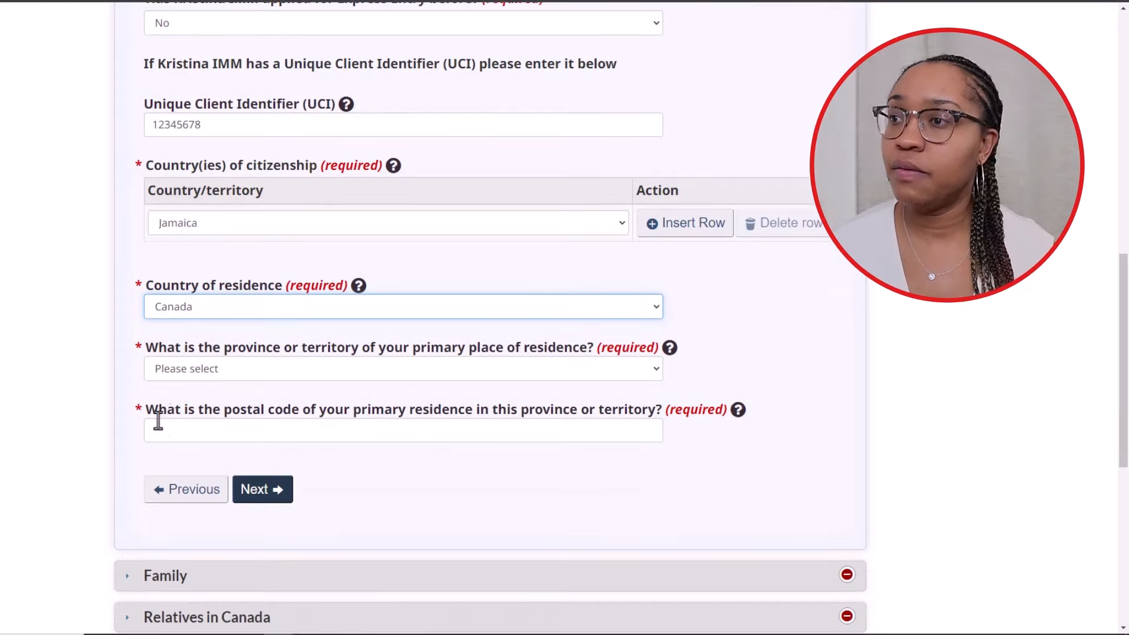
pyautogui.click(341, 377)
pyautogui.click(324, 271)
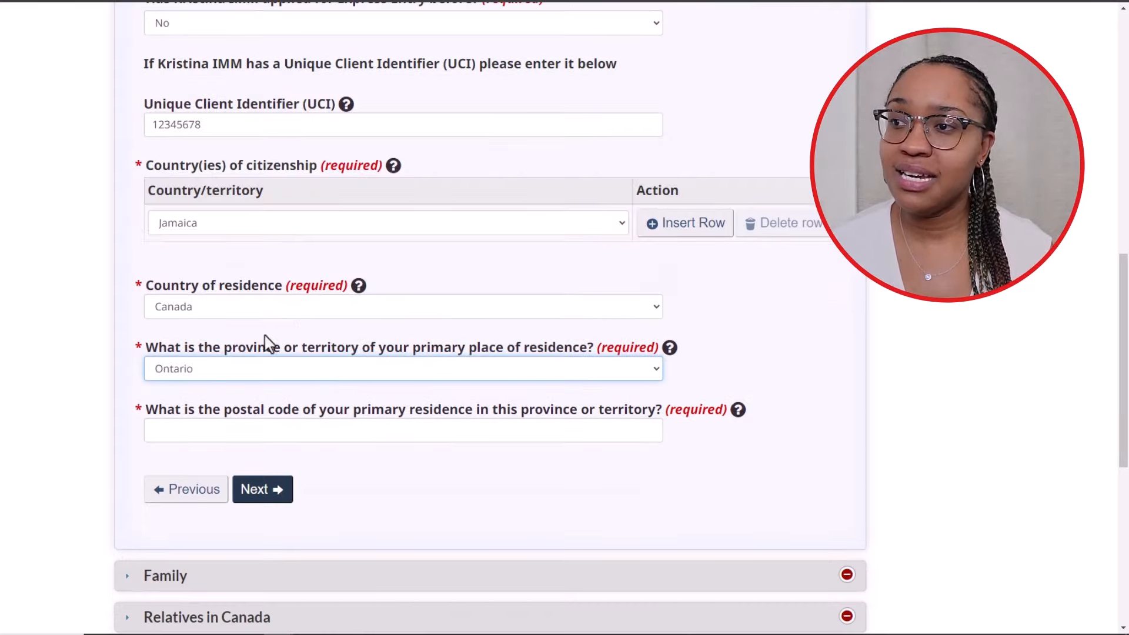
pyautogui.click(171, 429)
pyautogui.write('M2M 4J5')
pyautogui.moveTo(197, 430); pyautogui.dragTo(152, 430)
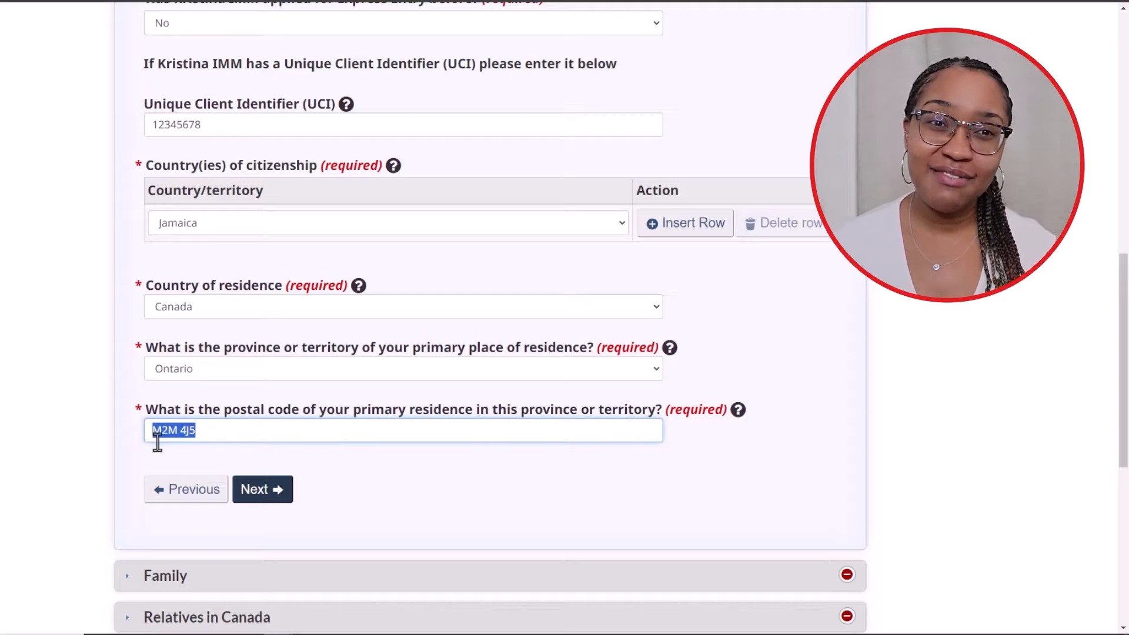
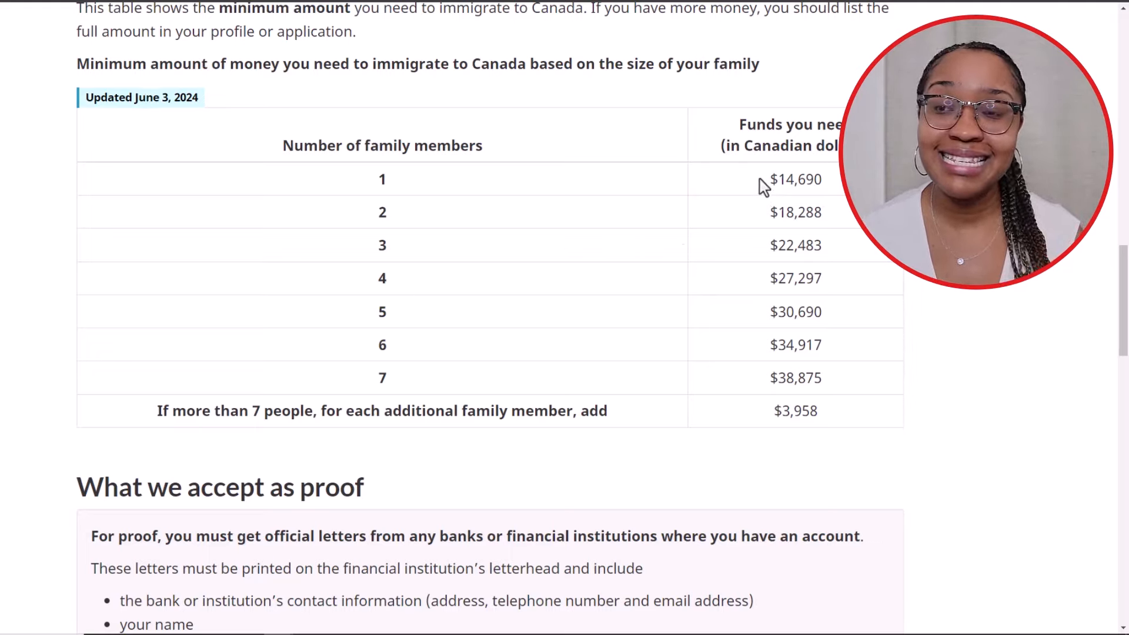
# Examine the minimum settlement funds required for families of one, two and three members in the proof of funds table
pyautogui.moveTo(764, 186); pyautogui.dragTo(857, 276)
pyautogui.click(857, 270)
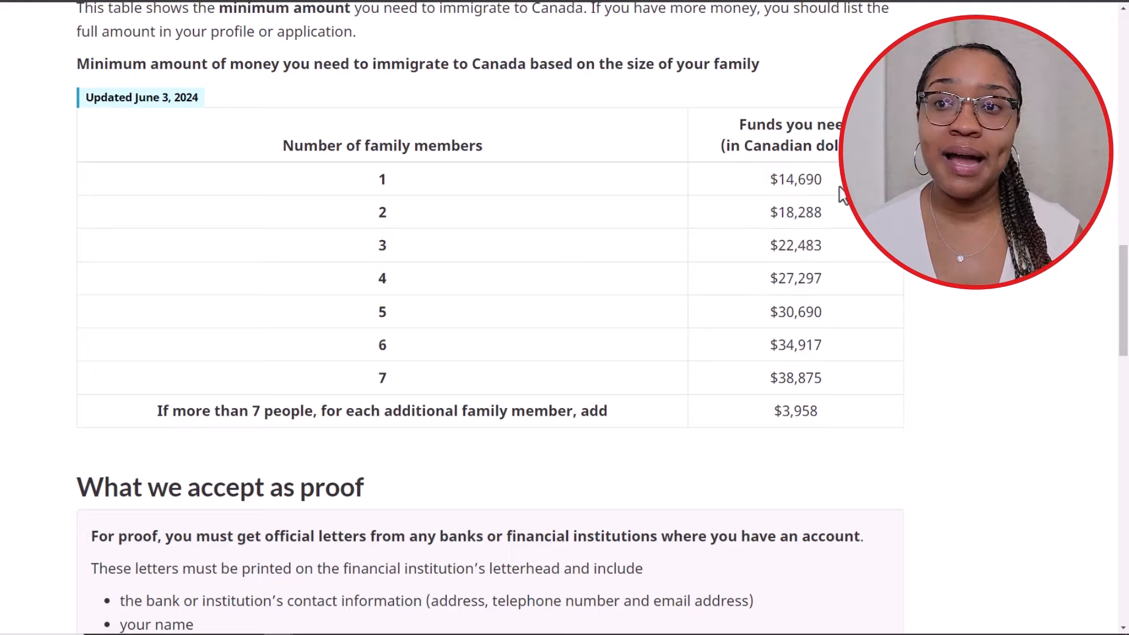
pyautogui.moveTo(840, 187); pyautogui.dragTo(757, 185)
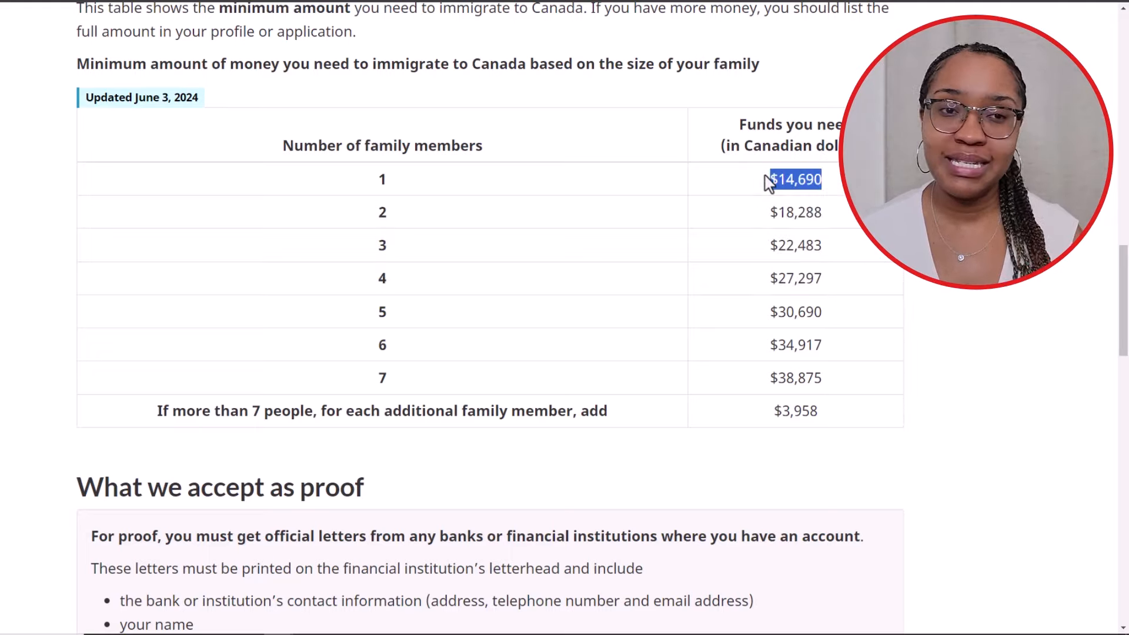
pyautogui.moveTo(846, 217); pyautogui.dragTo(770, 212)
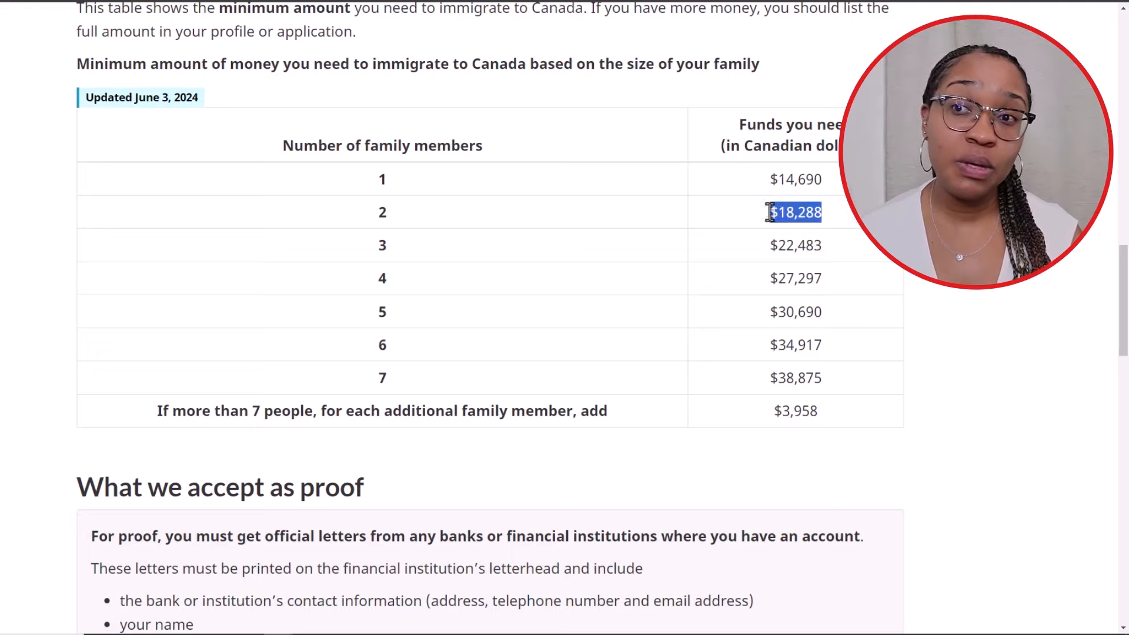
pyautogui.moveTo(834, 251); pyautogui.dragTo(765, 251)
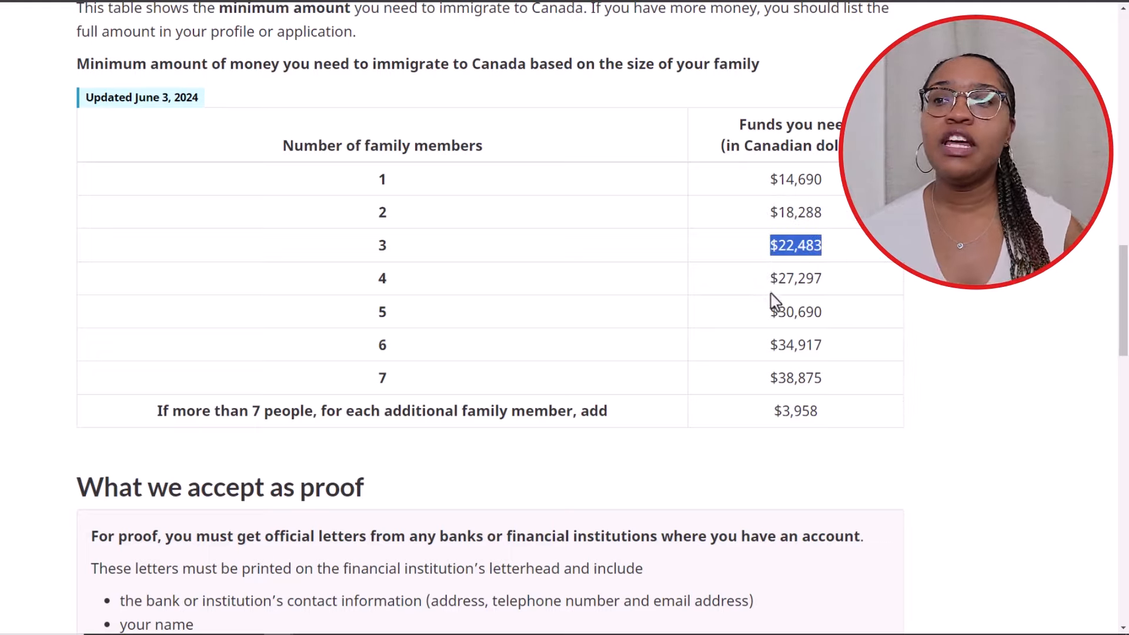
# Review the conditions under which applicants do not need proof of funds
pyautogui.scroll(10, 582, 327)
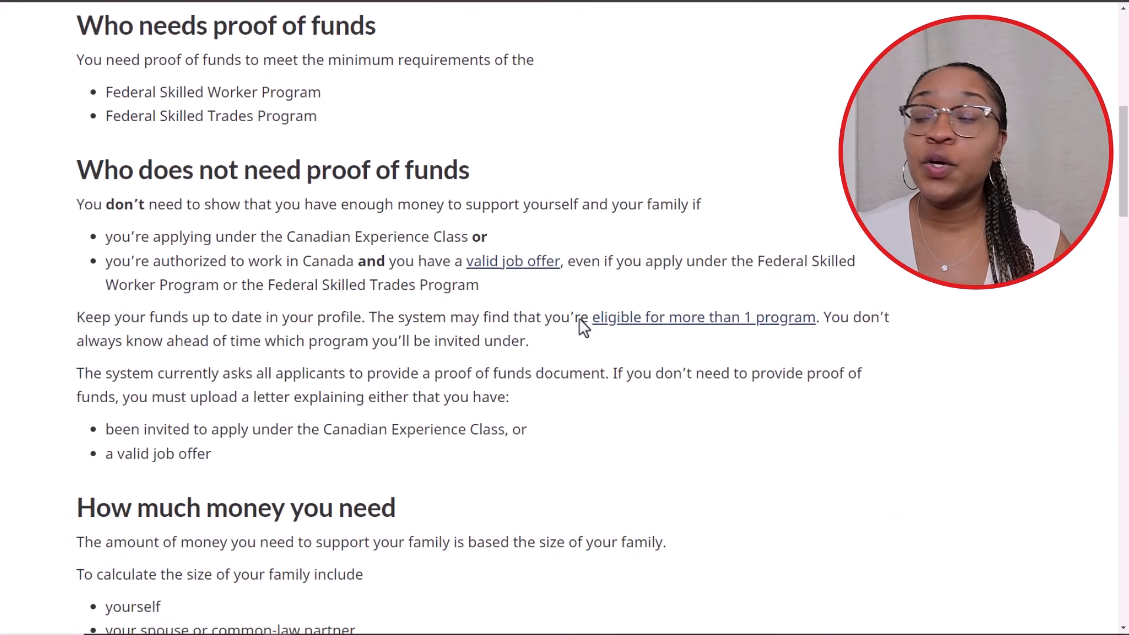
pyautogui.moveTo(80, 173); pyautogui.dragTo(479, 171)
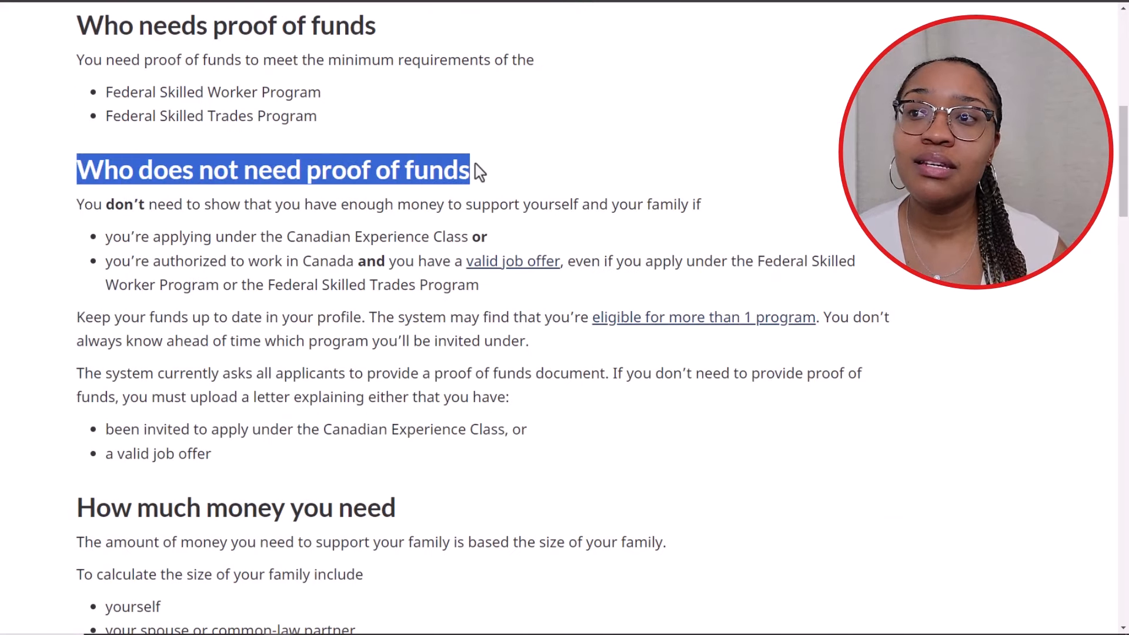
pyautogui.moveTo(77, 204); pyautogui.dragTo(517, 287)
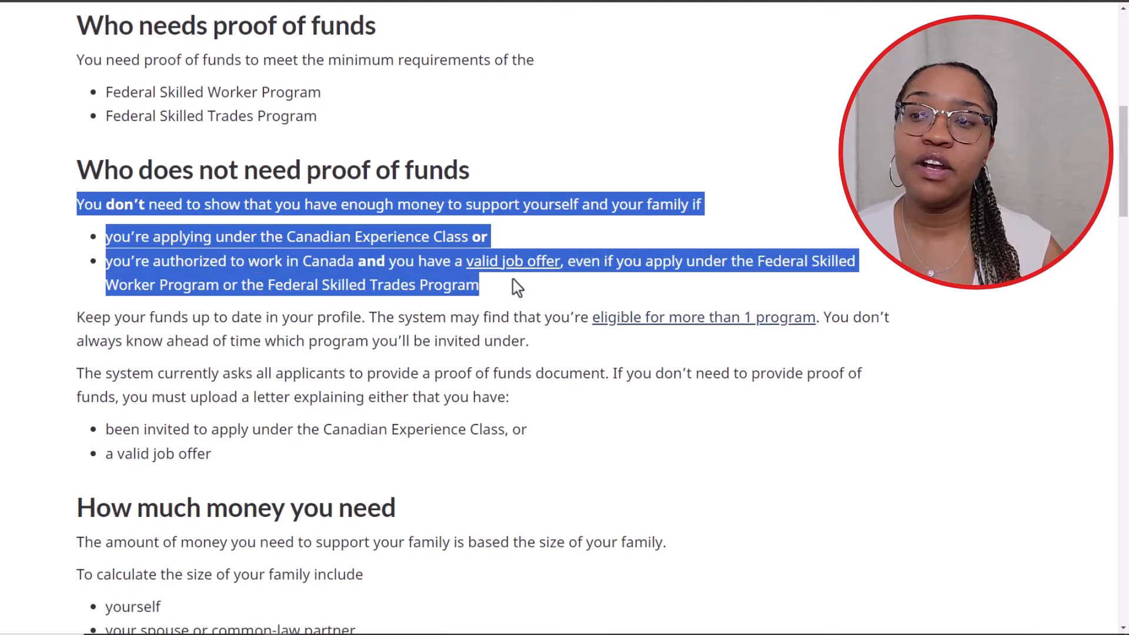
pyautogui.click(513, 294)
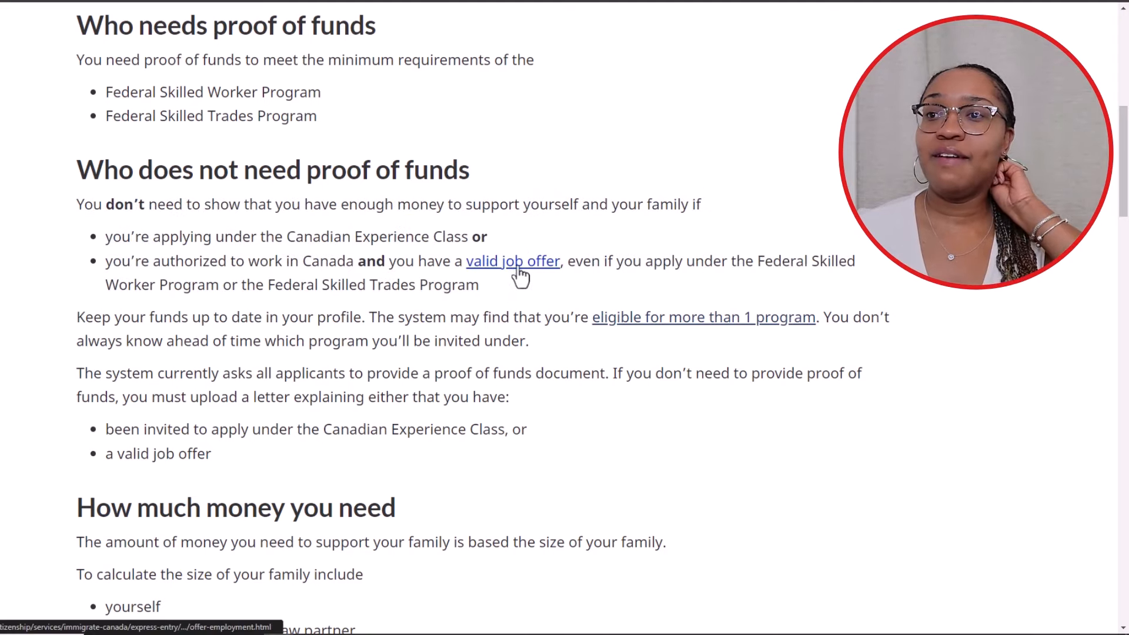
# Open the valid job offer page and examine the Job offer basics requirements, including the rule on embassies and consulates
pyautogui.click(518, 269)
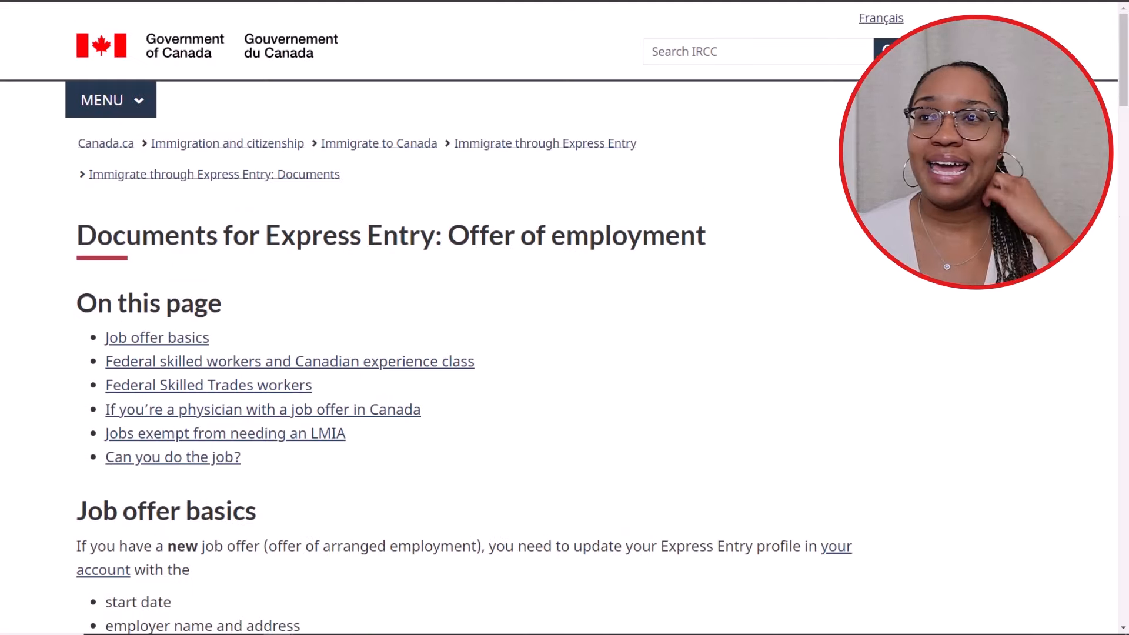
pyautogui.scroll(-7, 565, 79)
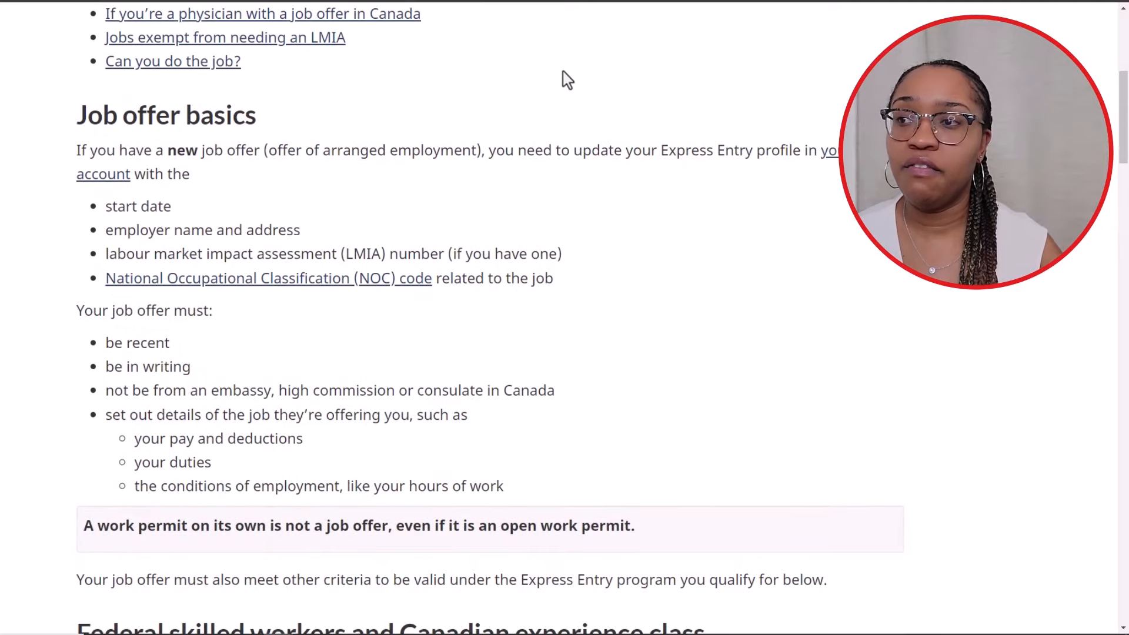
pyautogui.scroll(-2, 564, 79)
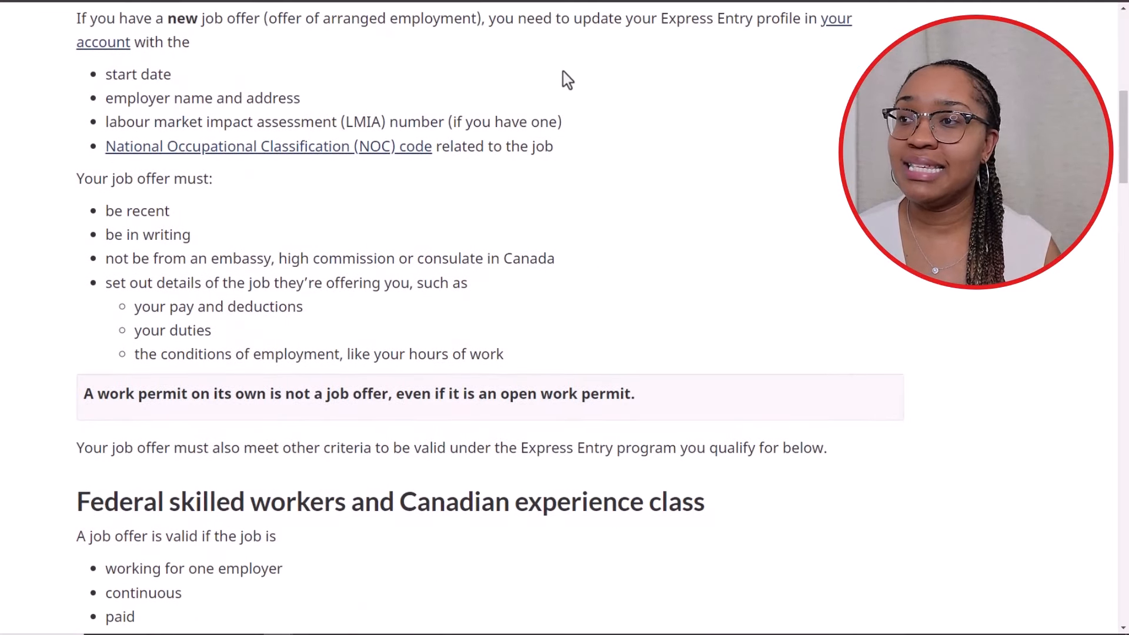
pyautogui.scroll(2, 564, 79)
pyautogui.scroll(-2, 279, 208)
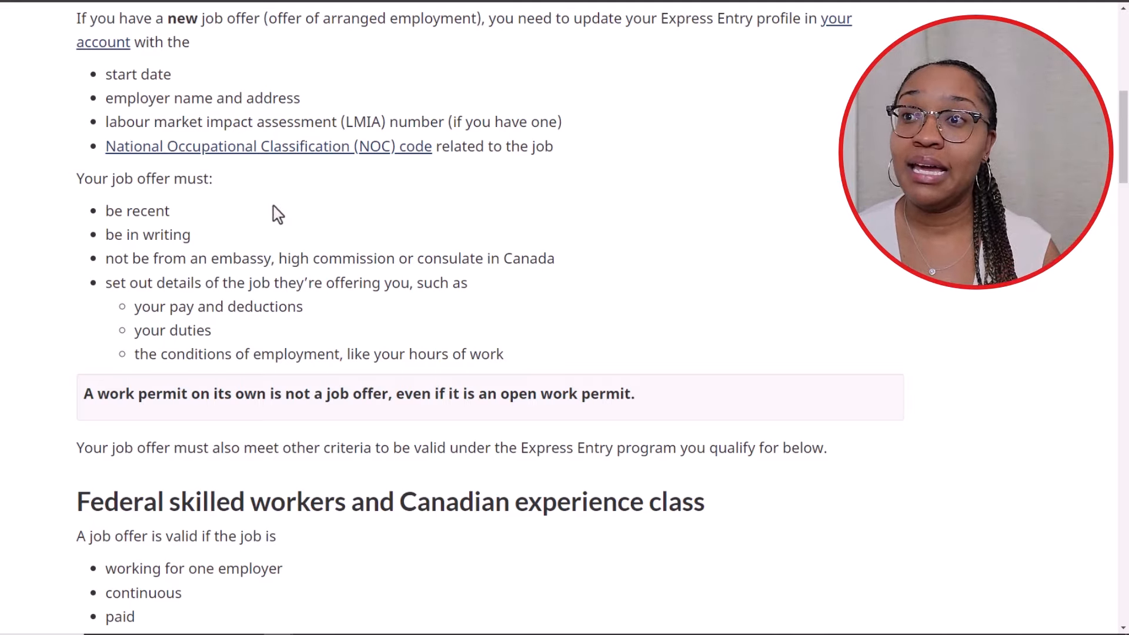
pyautogui.scroll(2, 279, 214)
pyautogui.moveTo(104, 253); pyautogui.dragTo(583, 254)
# Return to the proof of funds page and re-read its exemptions and the guidance on keeping funds up to date
pyautogui.scroll(5, 582, 247)
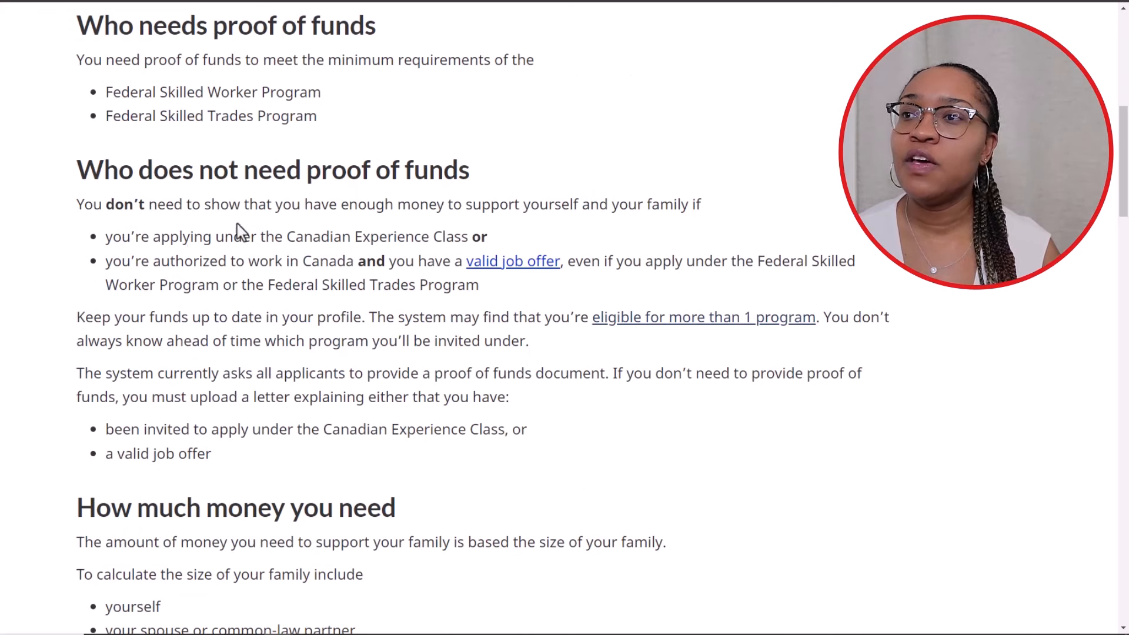
pyautogui.moveTo(79, 210); pyautogui.dragTo(592, 350)
pyautogui.click(294, 181)
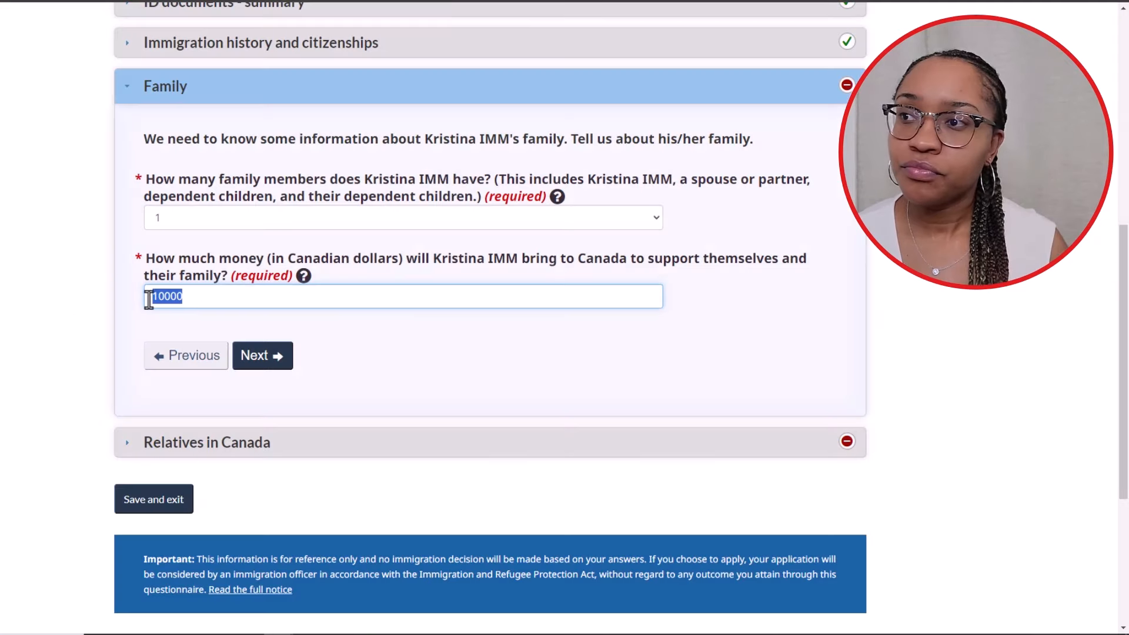
# Enter 10000 Canadian dollars as the money brought to Canada in the Family section
pyautogui.press('BackSpace')
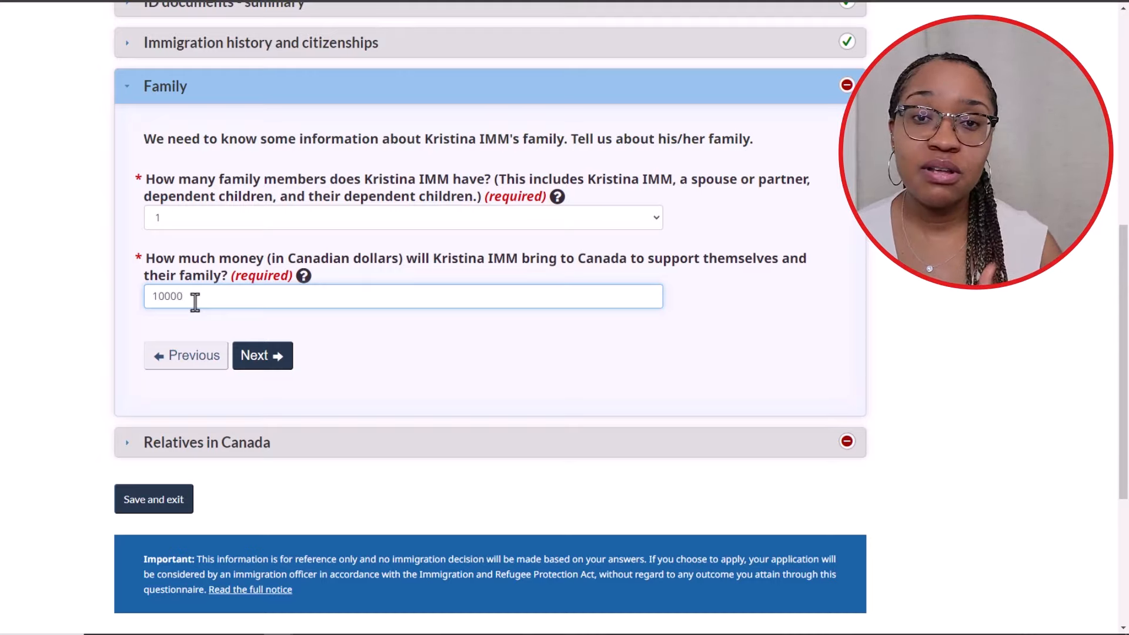
pyautogui.click(215, 335)
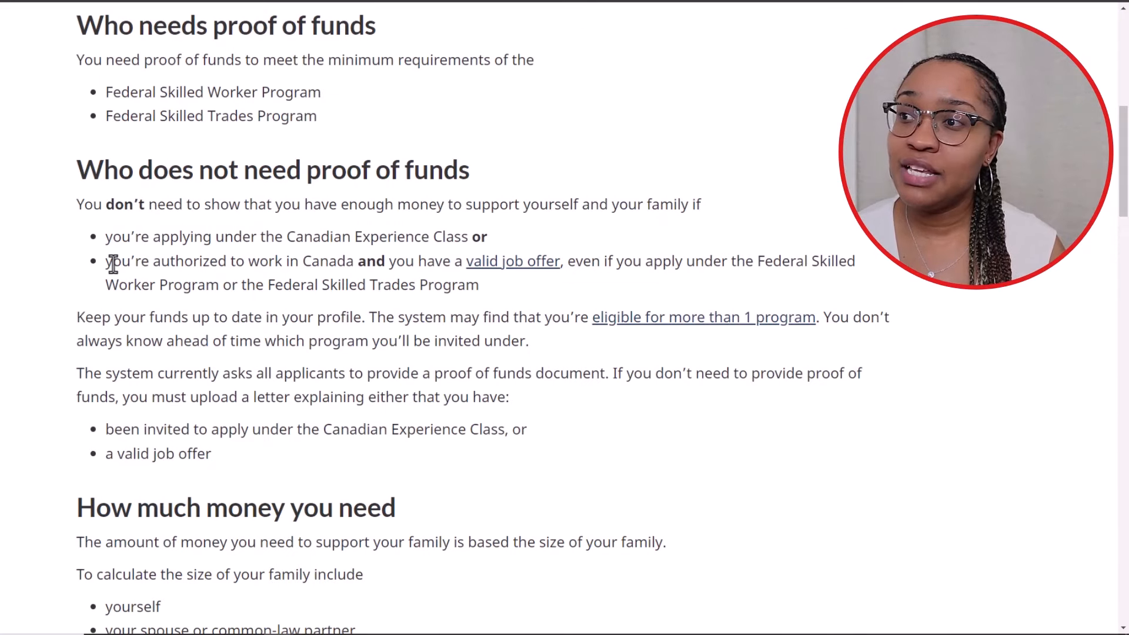
# Examine the proof of funds exemption for applicants authorized to work in Canada who hold a valid job offer
pyautogui.moveTo(107, 269); pyautogui.dragTo(645, 258)
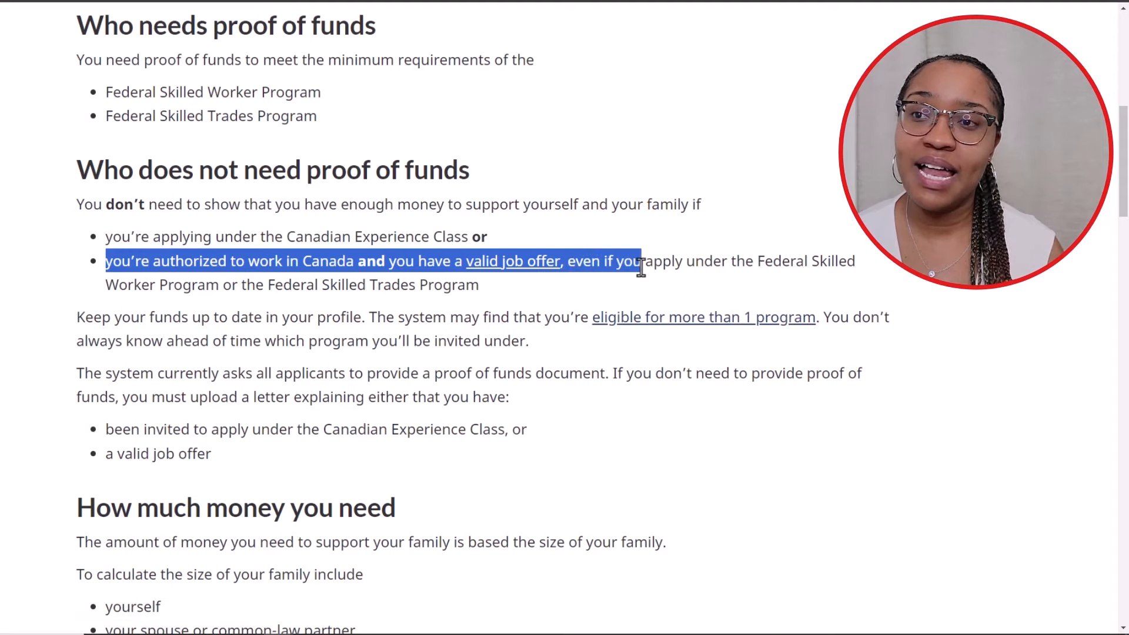
pyautogui.click(674, 256)
pyautogui.moveTo(716, 256); pyautogui.dragTo(479, 285)
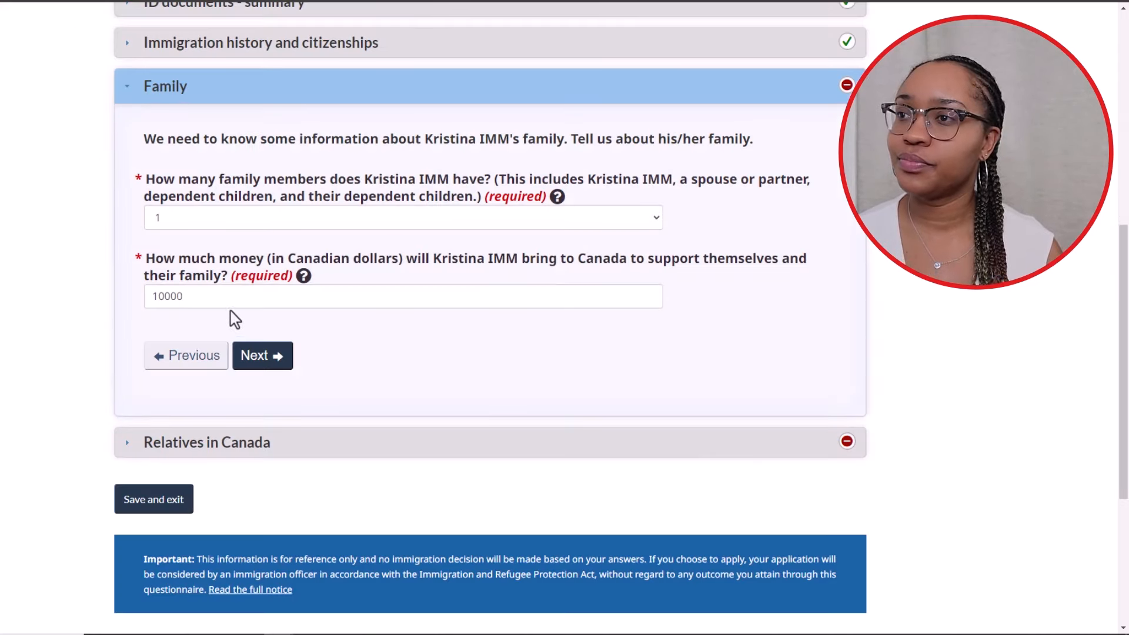
# Continue to Relatives in Canada and answer Yes to having a relative who is a citizen or permanent resident of Canada
pyautogui.click(249, 359)
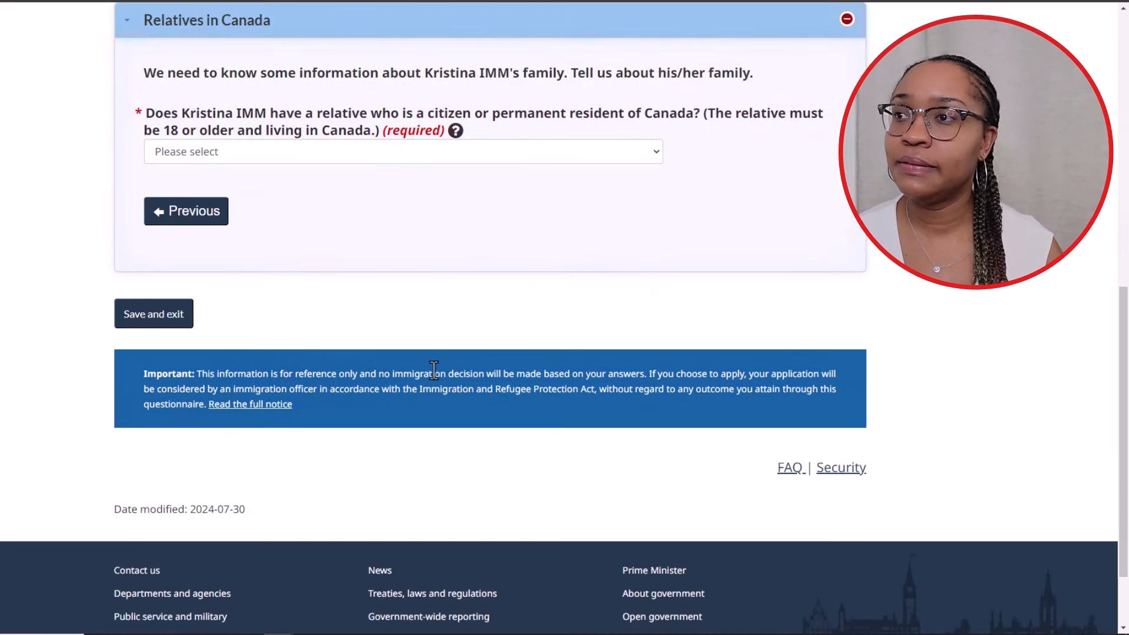
pyautogui.scroll(1, 184, 121)
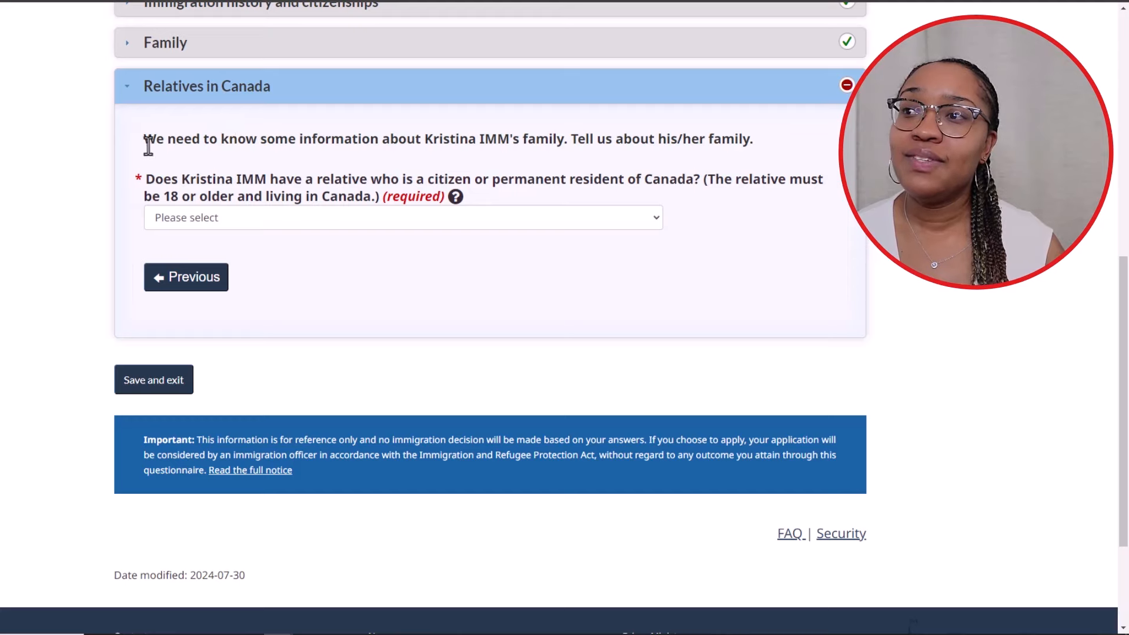
pyautogui.moveTo(148, 144); pyautogui.dragTo(760, 141)
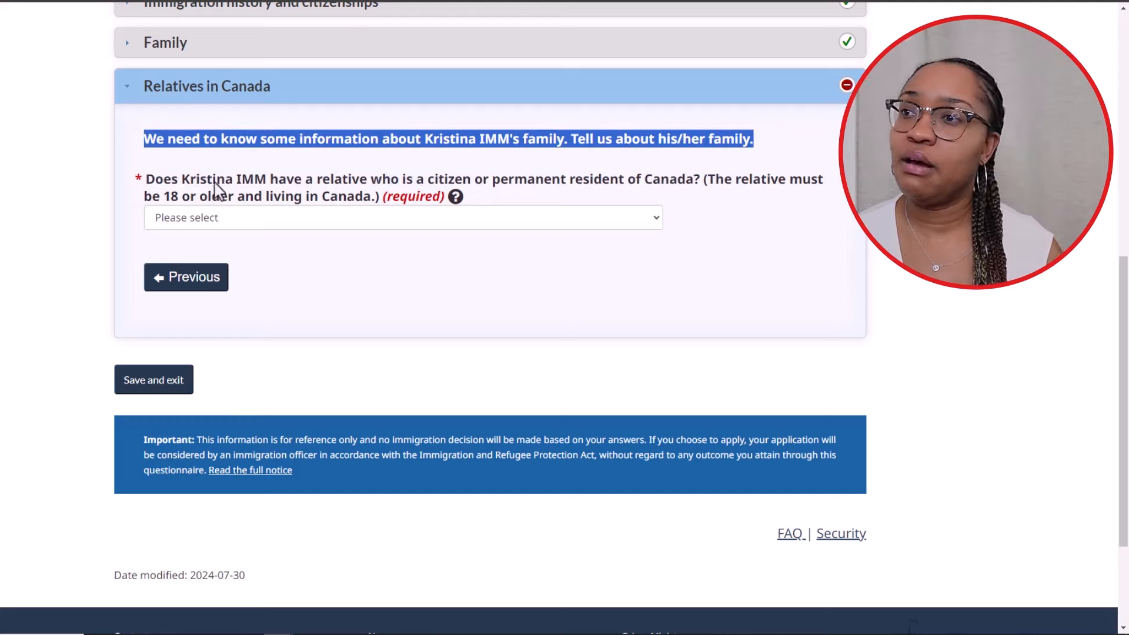
pyautogui.moveTo(145, 179); pyautogui.dragTo(697, 184)
pyautogui.click(471, 226)
pyautogui.click(169, 259)
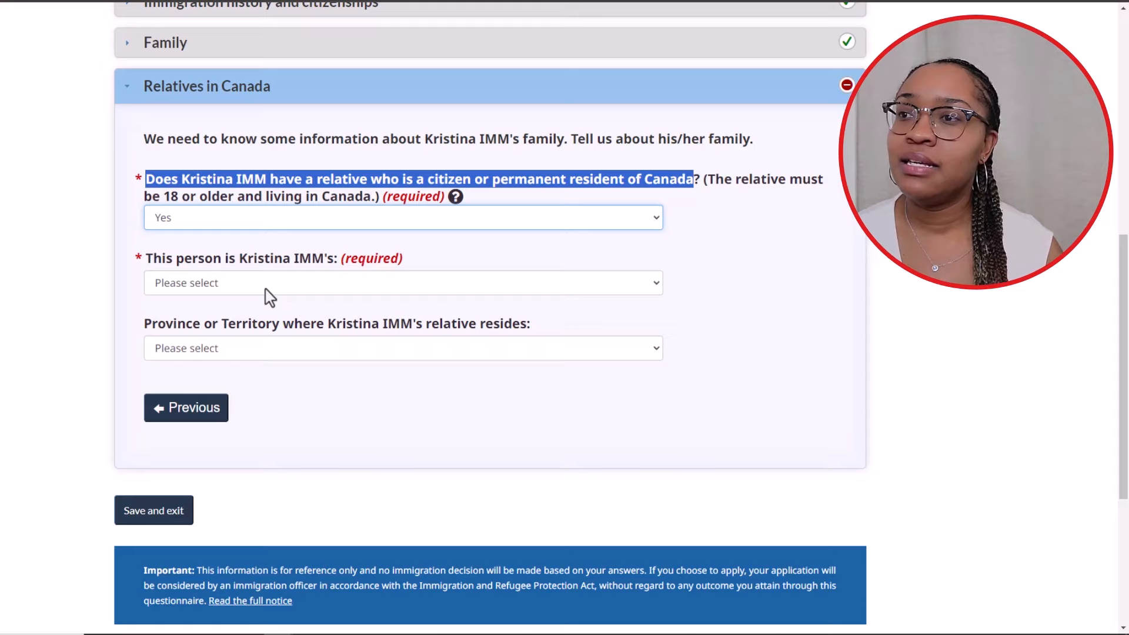
# Set the relative in Canada to Aunt / Uncle residing in Ontario, and save and exit the personal details form
pyautogui.click(264, 288)
pyautogui.click(274, 323)
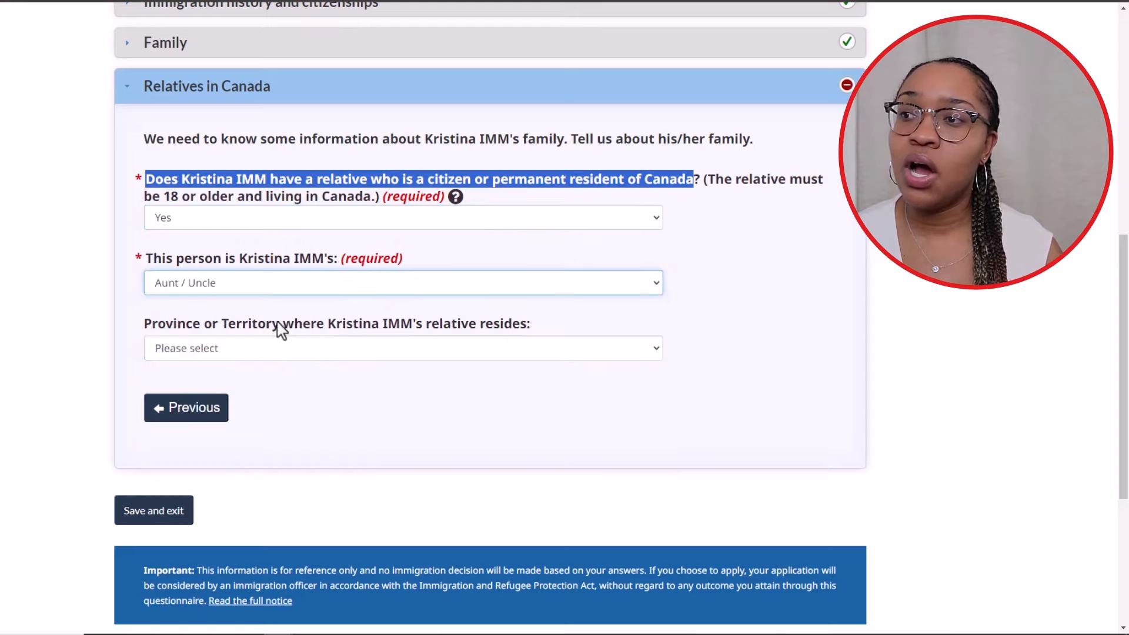
pyautogui.click(300, 356)
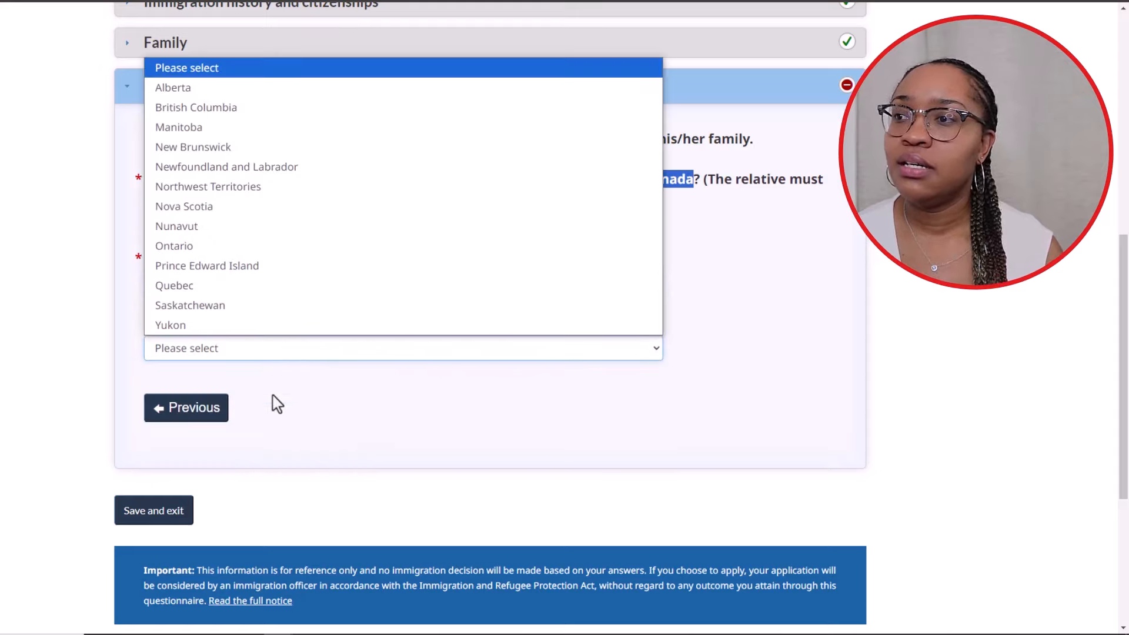
pyautogui.click(292, 247)
pyautogui.click(384, 405)
pyautogui.scroll(5, 393, 385)
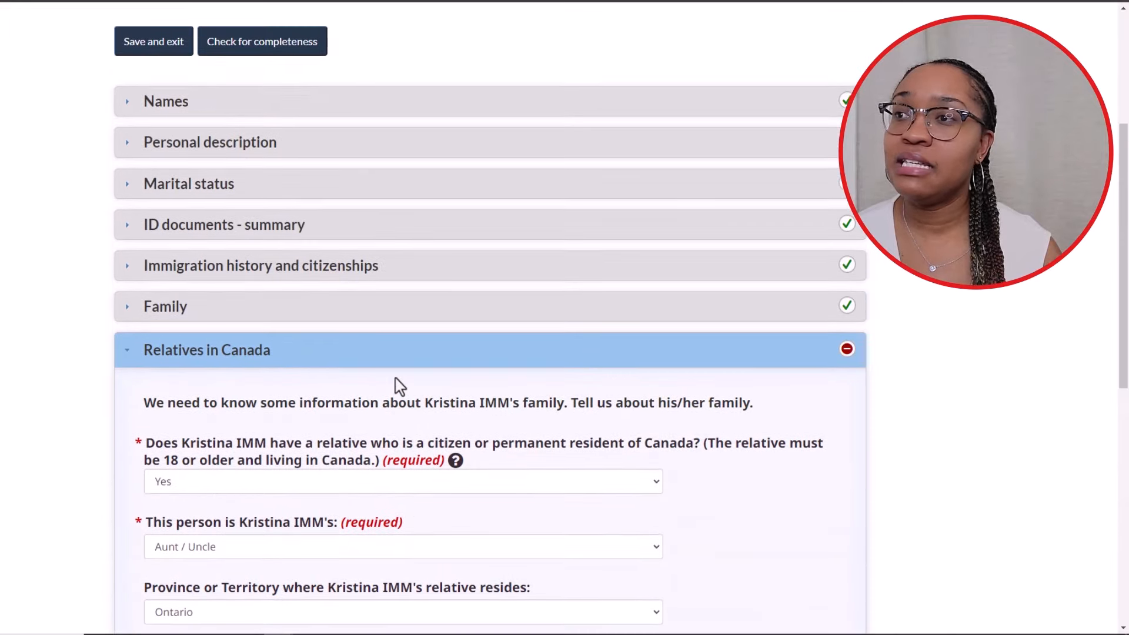
pyautogui.scroll(-5, 395, 383)
pyautogui.click(173, 512)
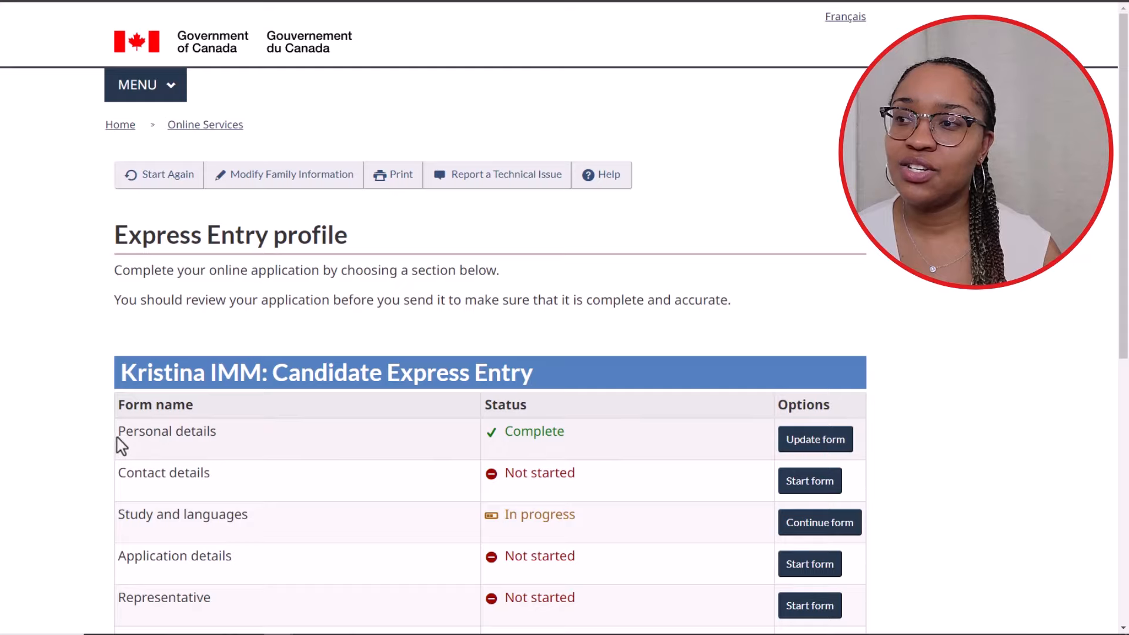
# Complete and save the Contact details form with English as the language of correspondence and the applicant's email address
pyautogui.moveTo(118, 437); pyautogui.dragTo(594, 450)
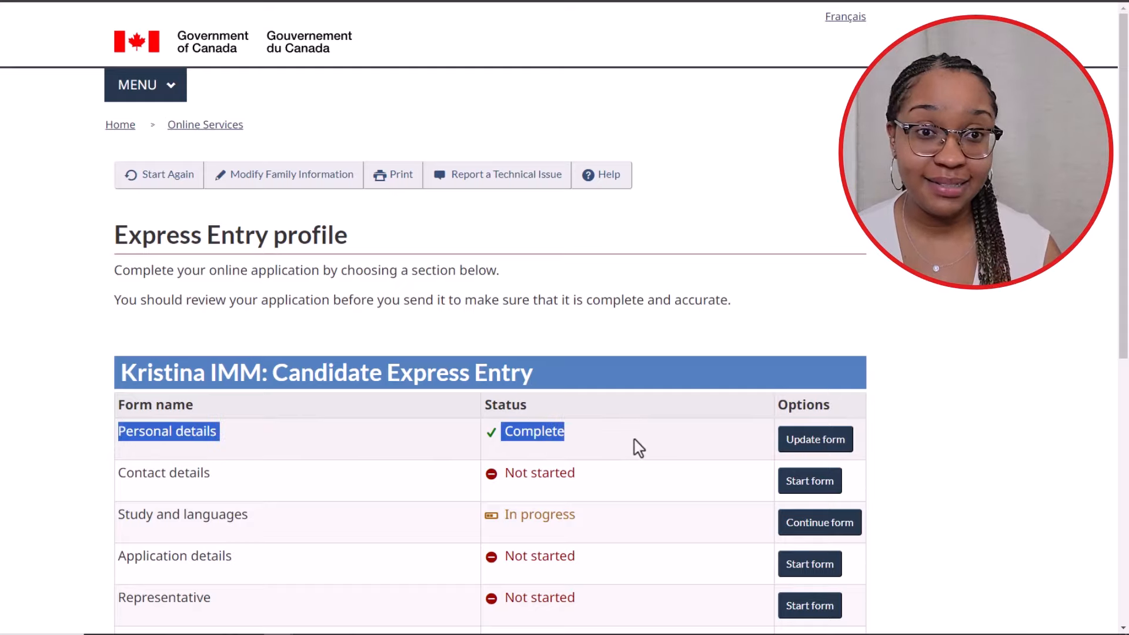
pyautogui.scroll(-2, 638, 448)
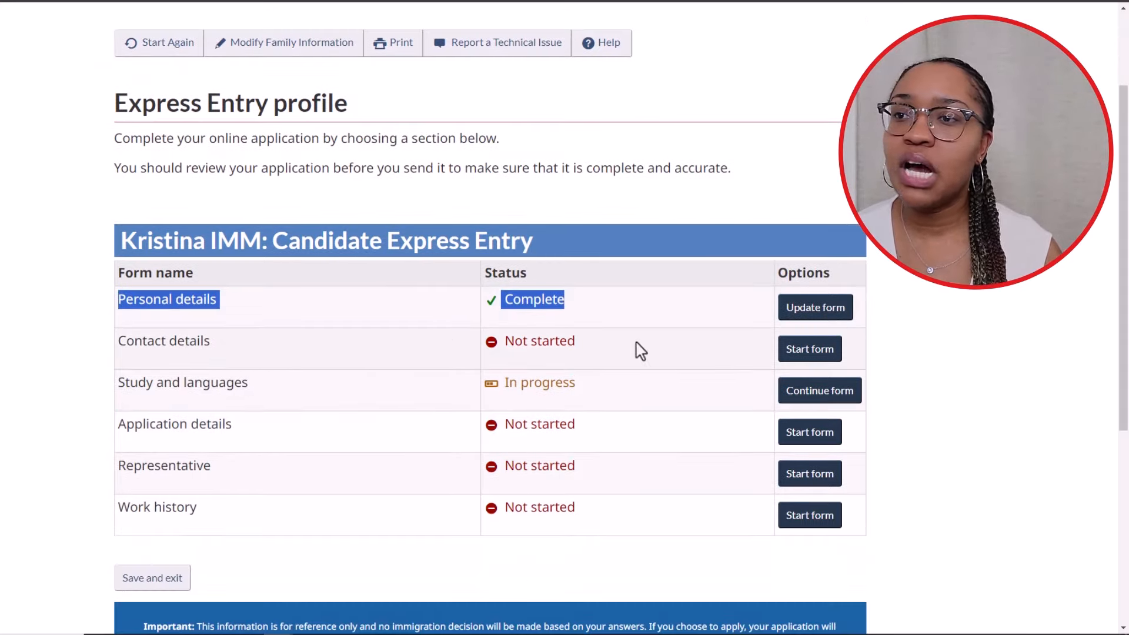
pyautogui.click(819, 354)
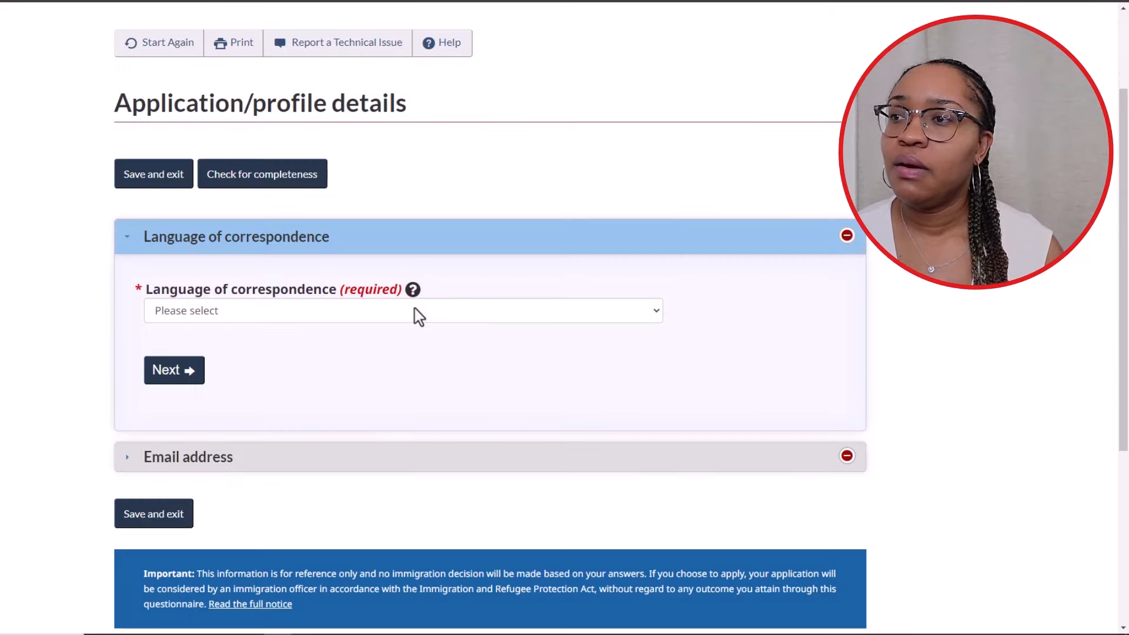
pyautogui.click(376, 311)
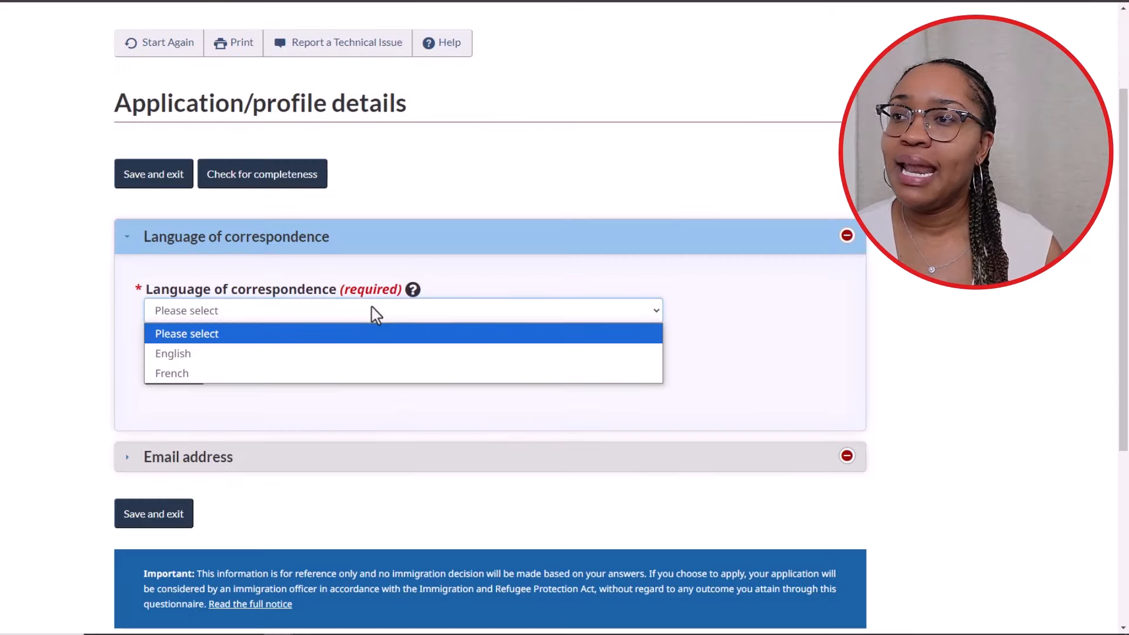
pyautogui.click(345, 354)
pyautogui.click(180, 374)
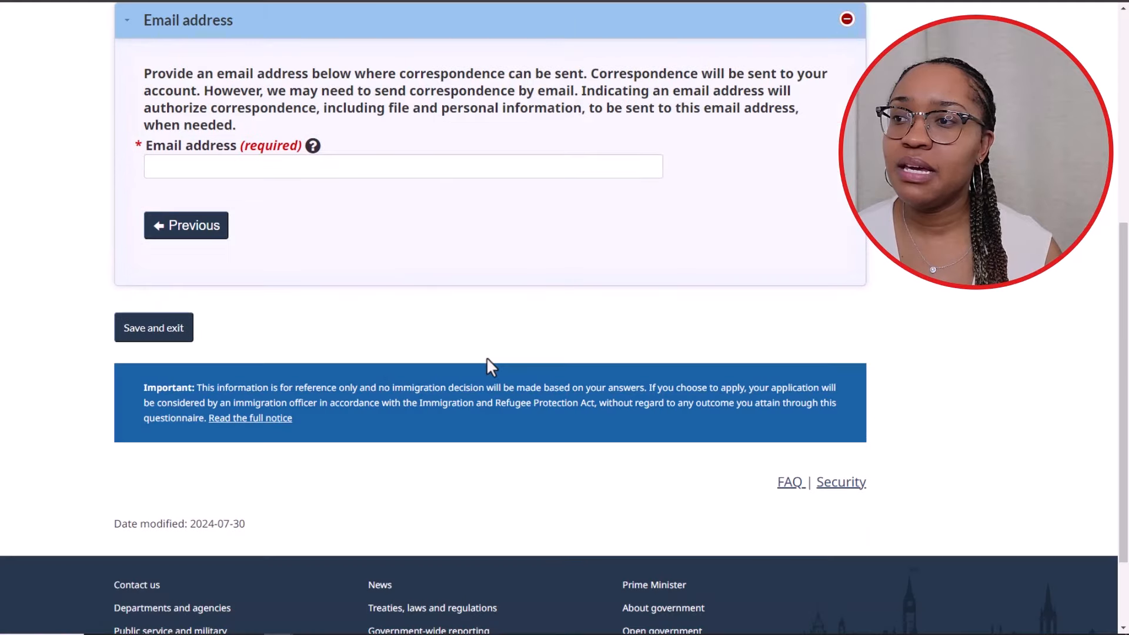
pyautogui.scroll(2, 428, 262)
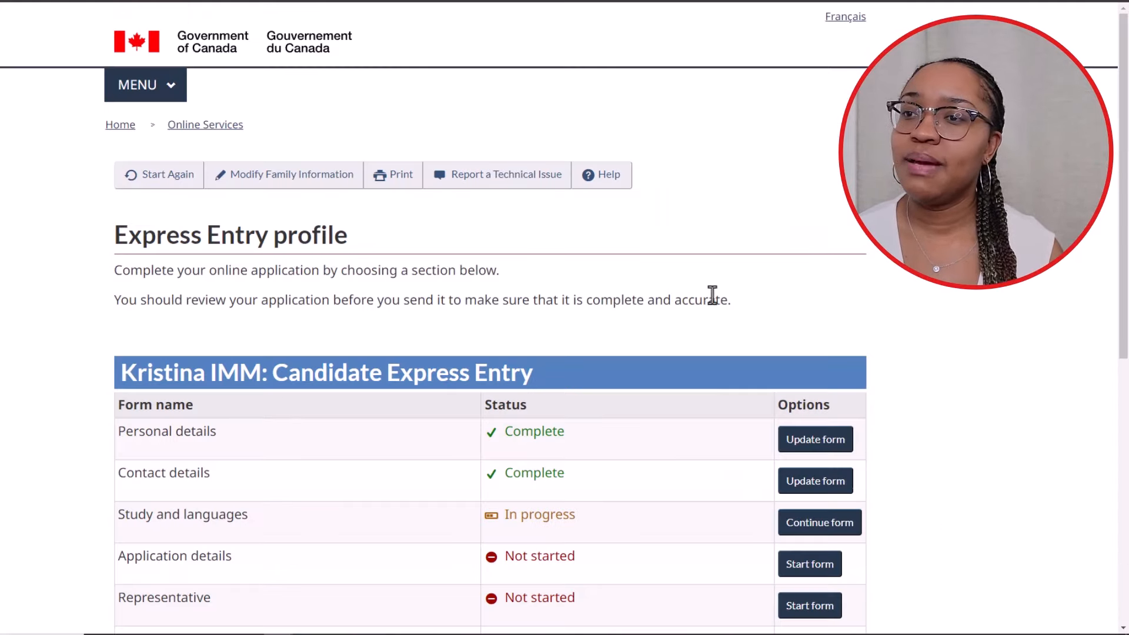
# Open the Study and languages form and answer Yes to having finished high school or any higher education
pyautogui.scroll(-2, 635, 335)
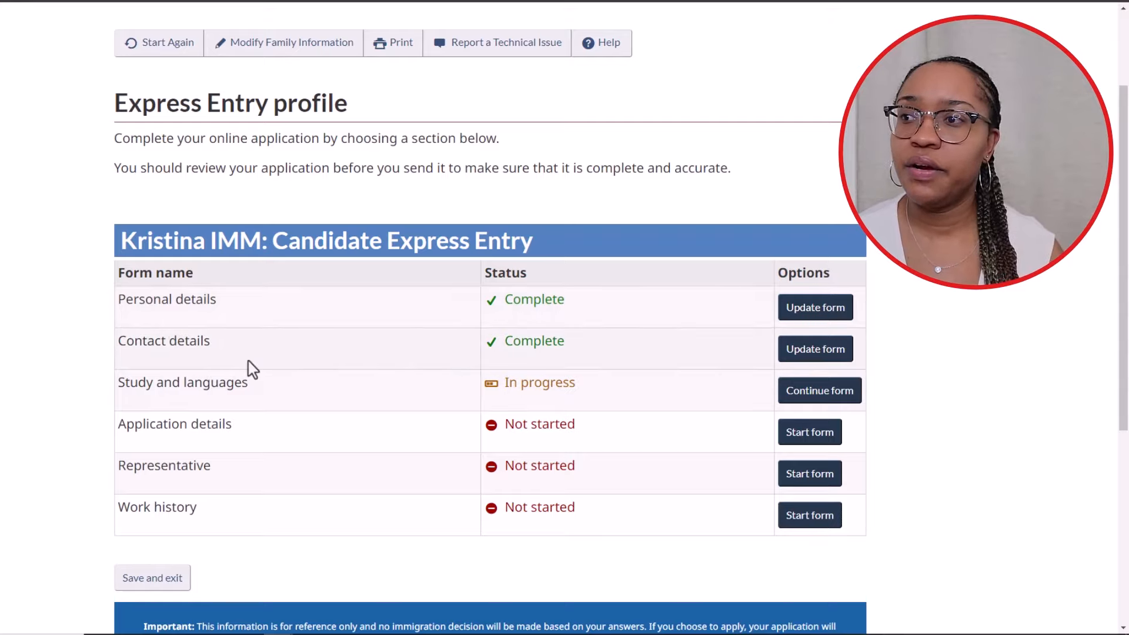
pyautogui.click(815, 395)
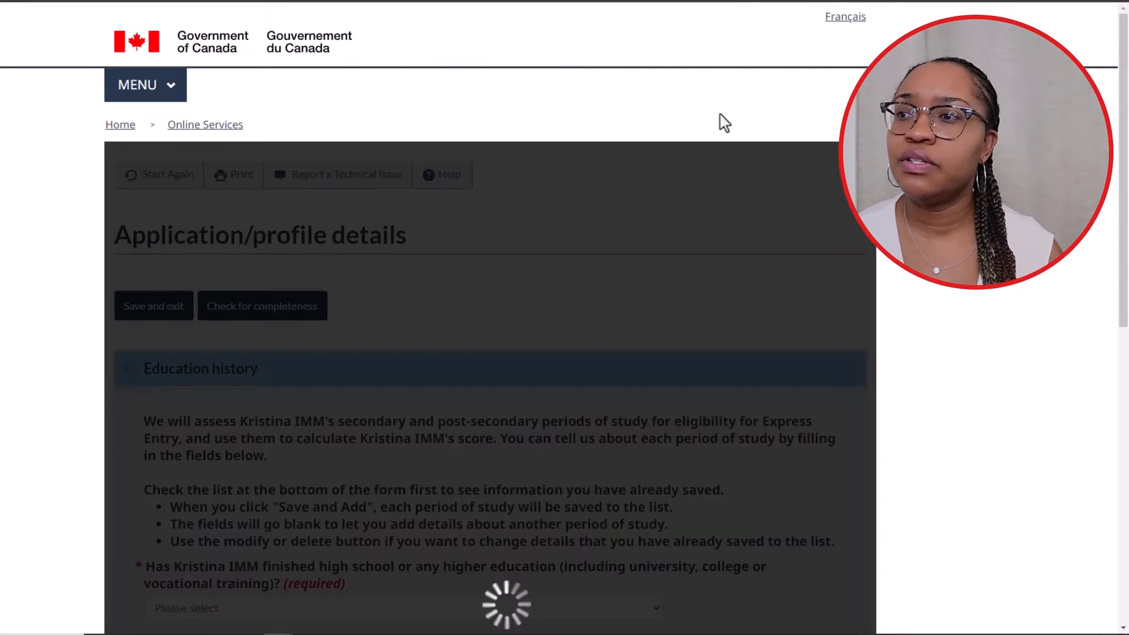
pyautogui.scroll(-3, 693, 151)
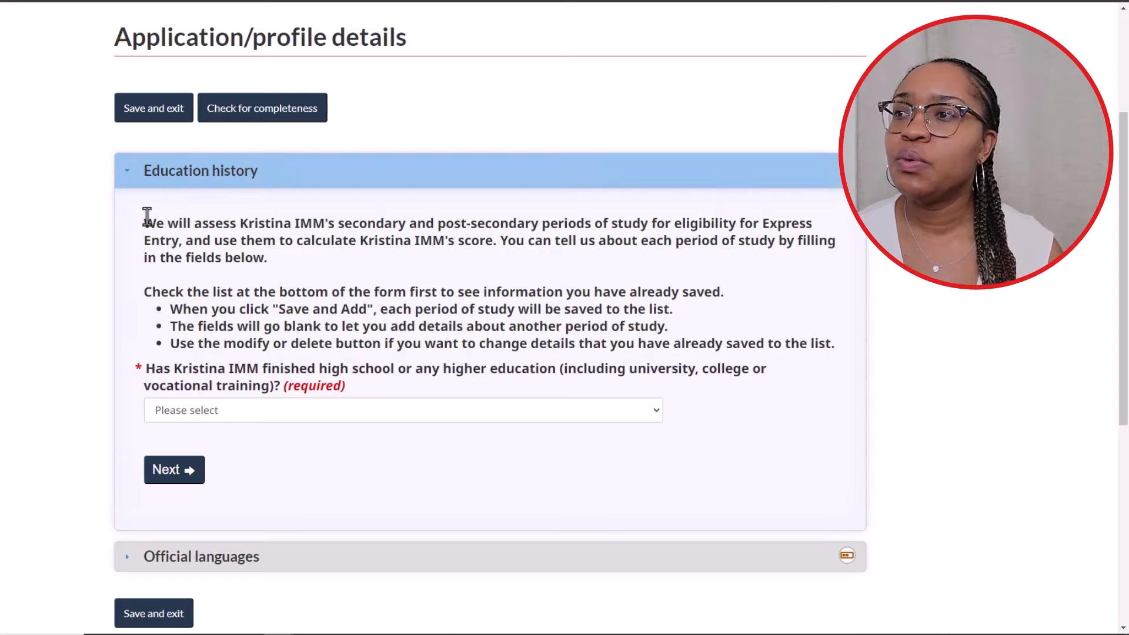
pyautogui.moveTo(154, 220); pyautogui.dragTo(355, 273)
pyautogui.scroll(-2, 646, 209)
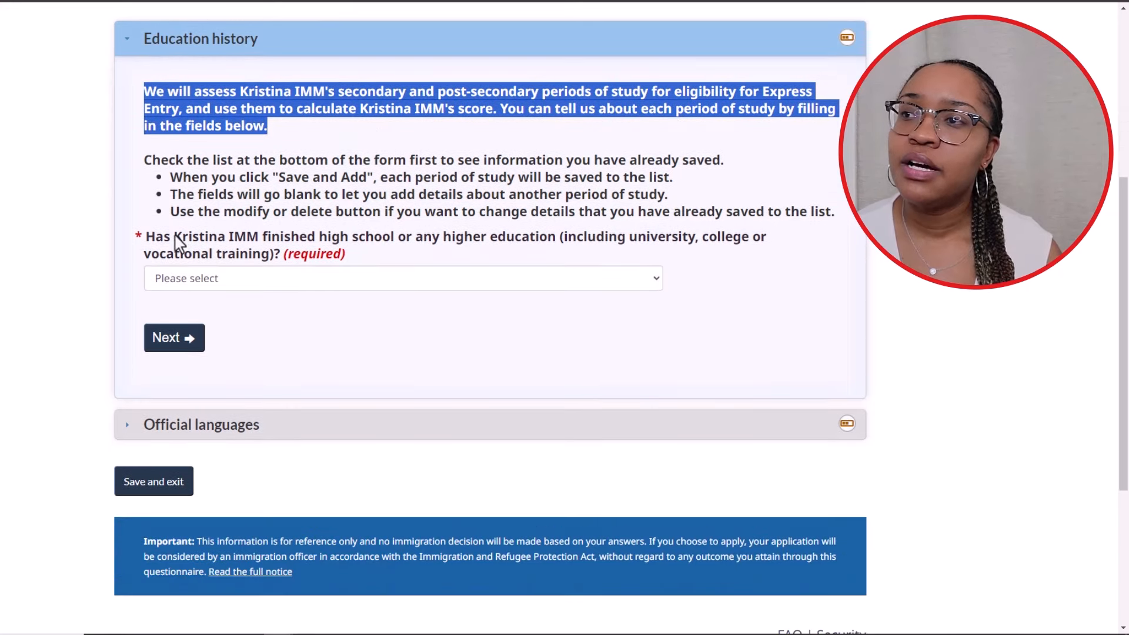
pyautogui.moveTo(148, 236); pyautogui.dragTo(350, 262)
pyautogui.click(413, 280)
pyautogui.click(375, 319)
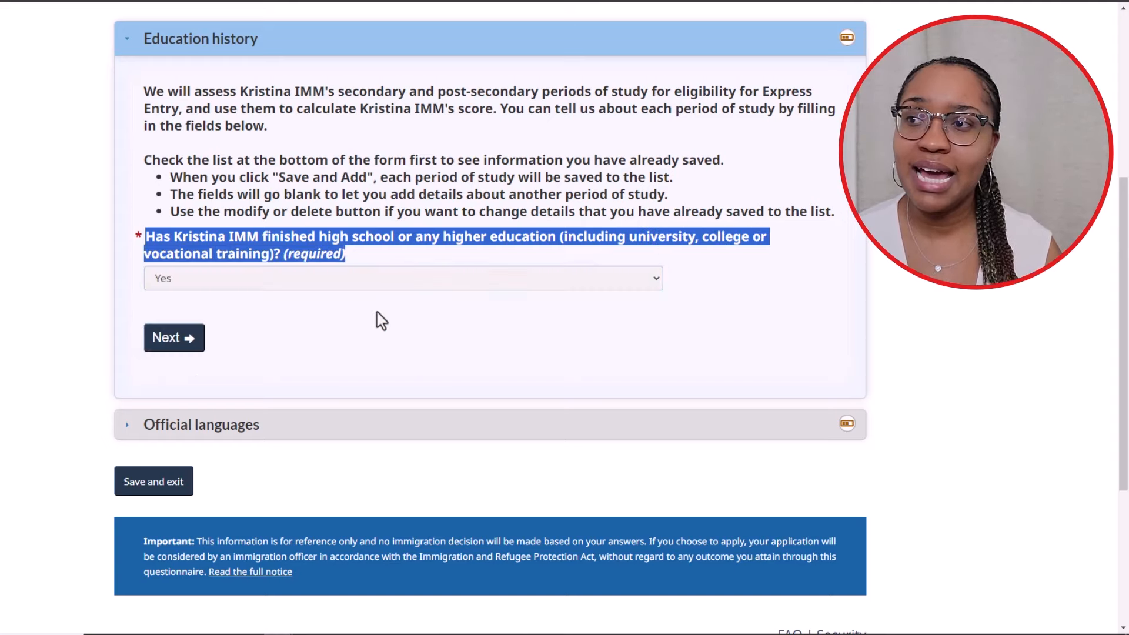
# Set the field of study to Business, Management, Marketing and Related Support Services
pyautogui.scroll(-2, 353, 360)
pyautogui.click(361, 208)
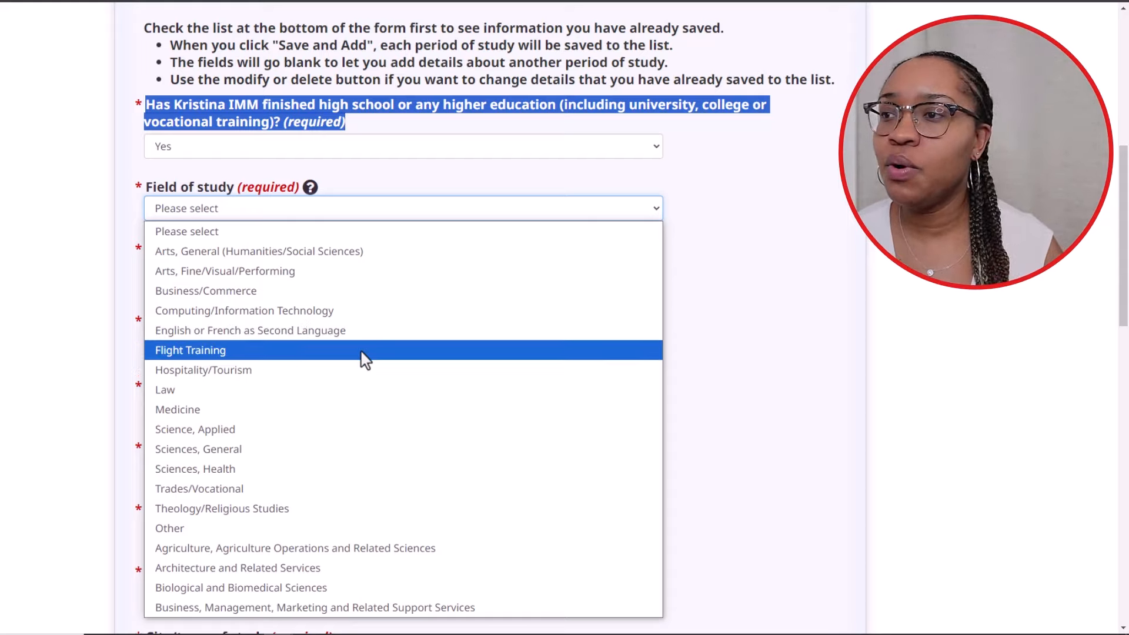
pyautogui.click(371, 605)
# Set the study period from January 2023 to August 2023, answering No to it being the current study
pyautogui.click(216, 275)
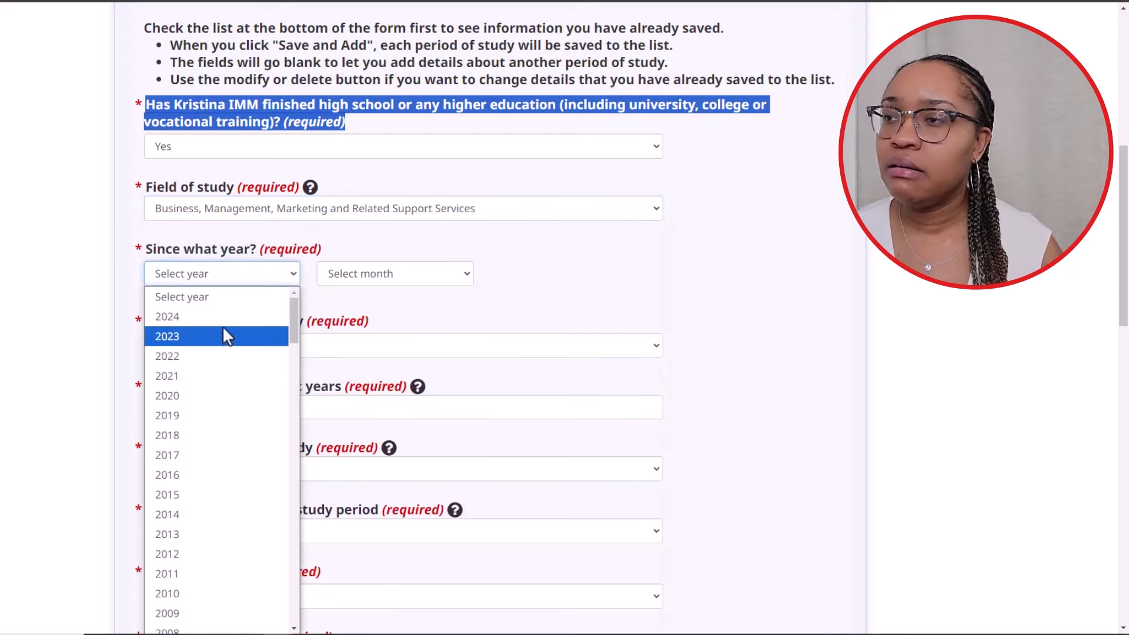
pyautogui.click(224, 343)
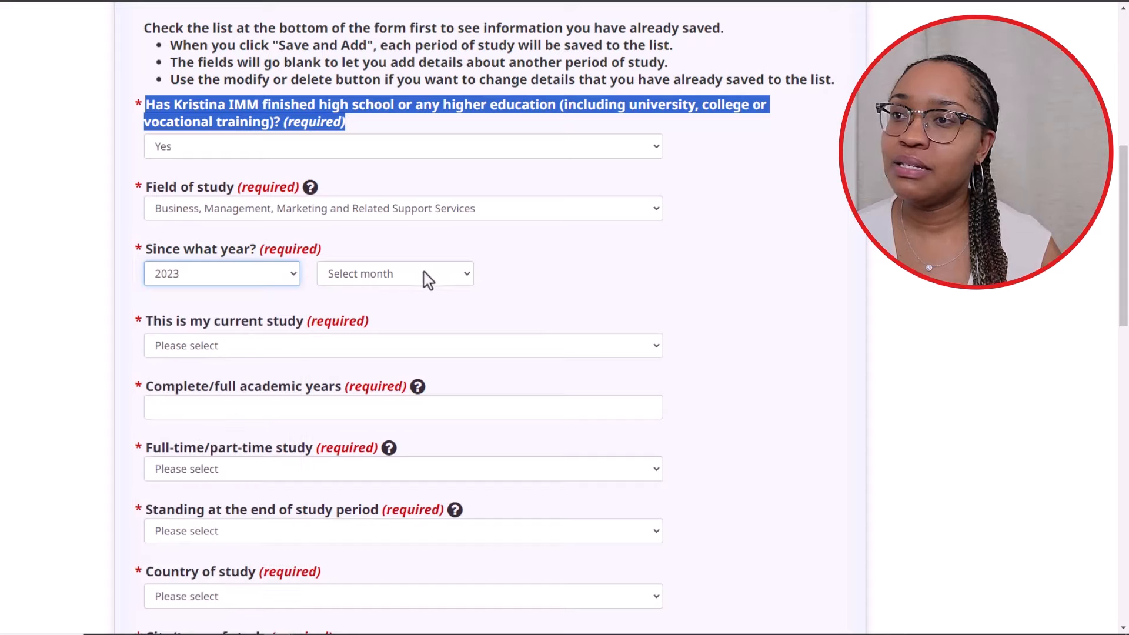
pyautogui.click(424, 275)
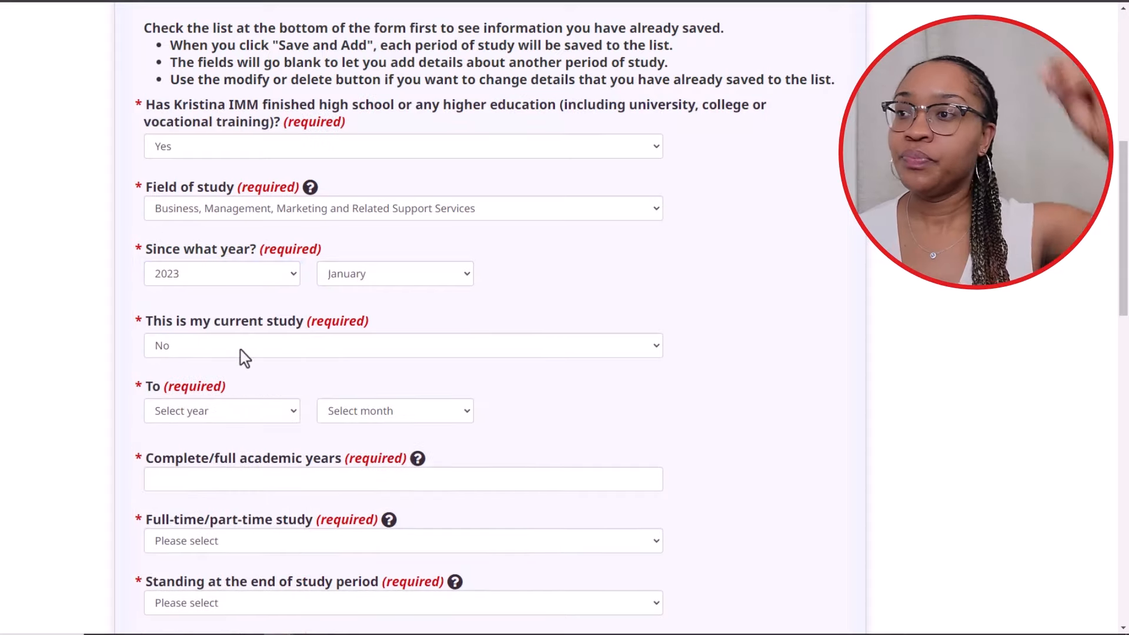
pyautogui.click(236, 350)
pyautogui.scroll(-3, 609, 300)
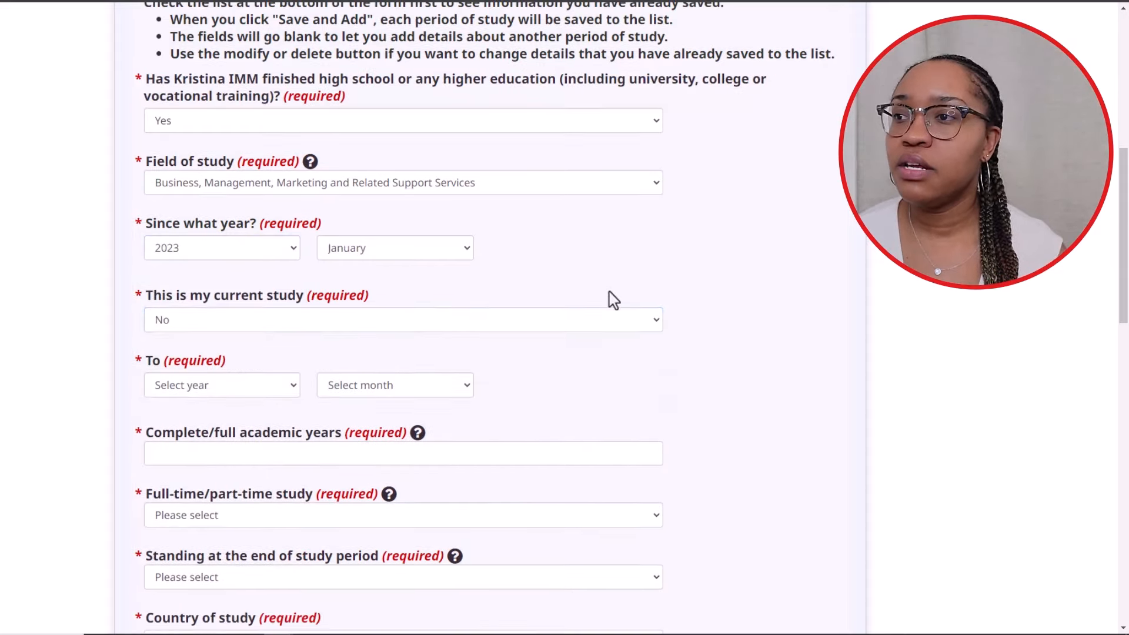
pyautogui.click(265, 223)
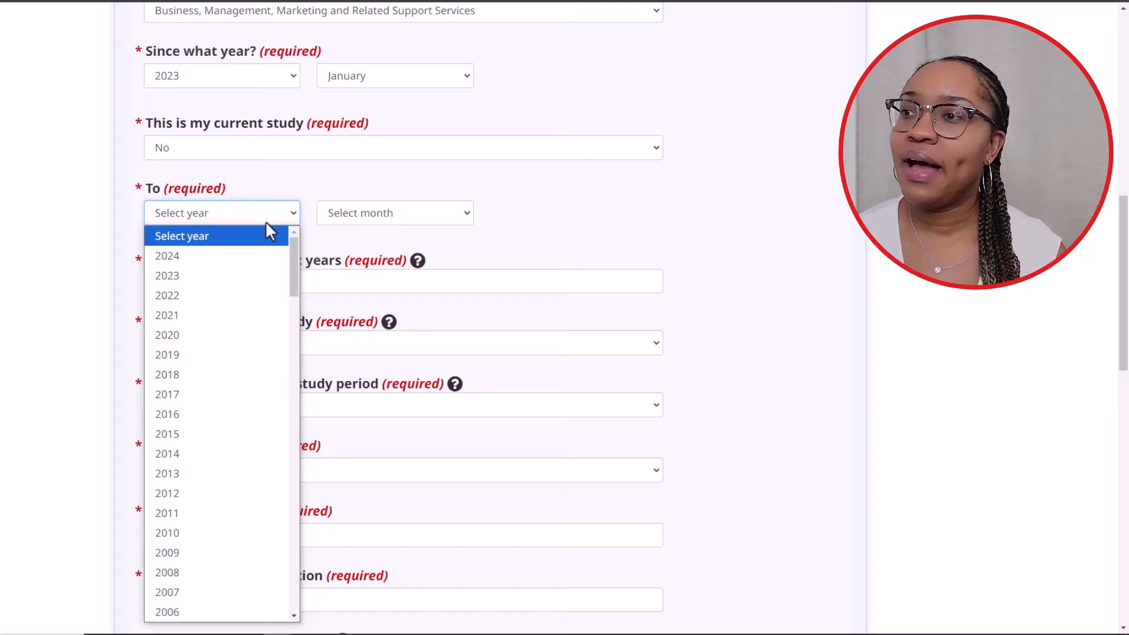
pyautogui.click(255, 272)
pyautogui.click(387, 224)
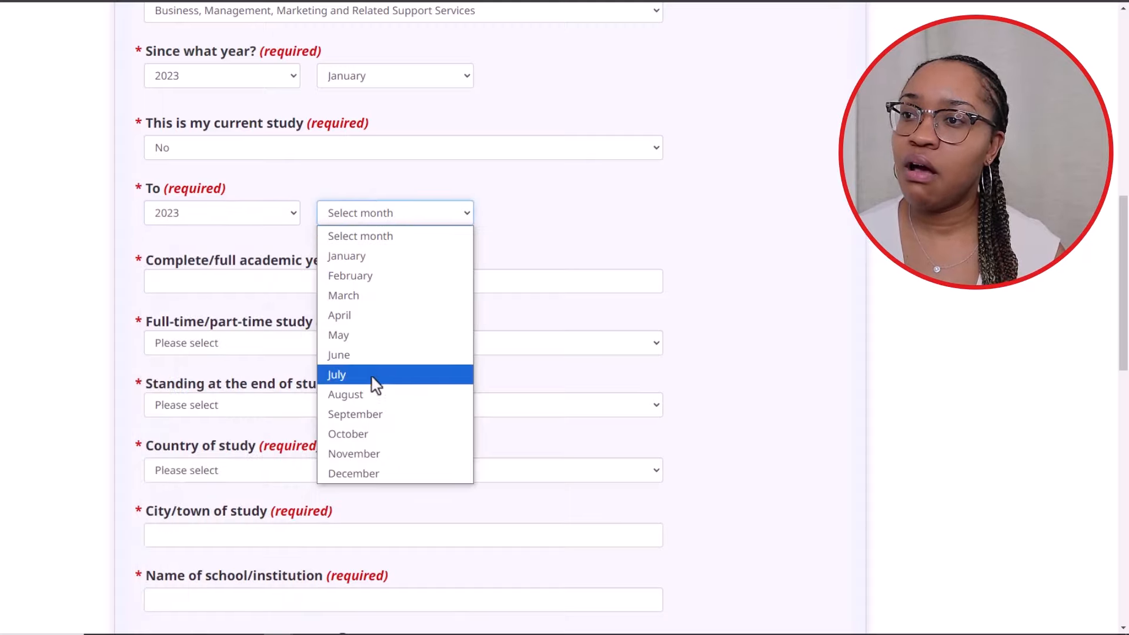
pyautogui.click(373, 395)
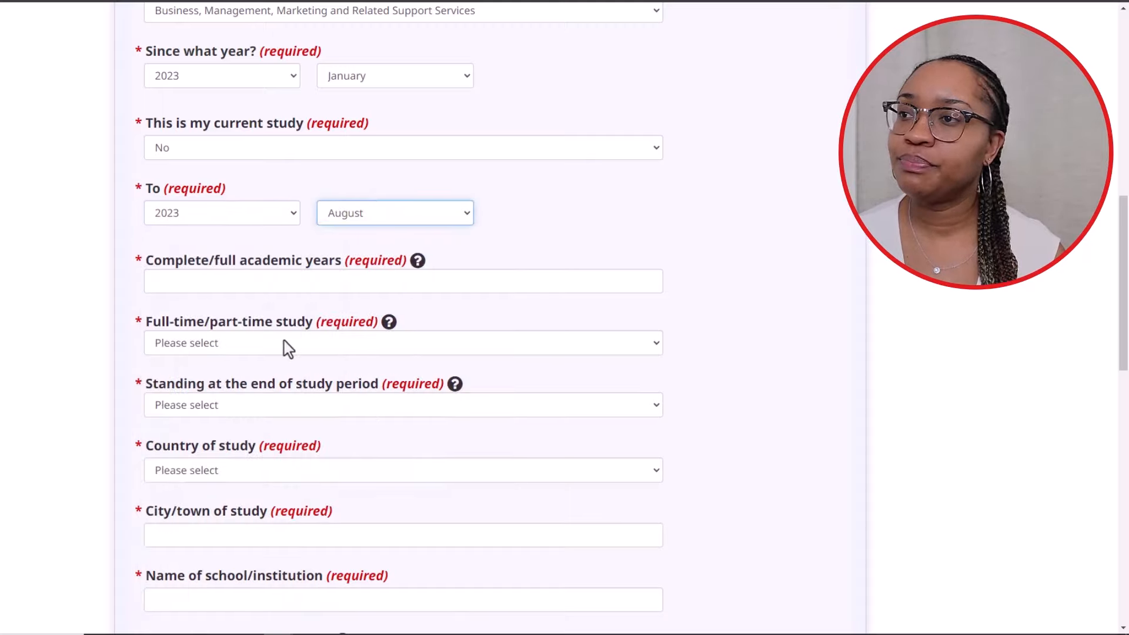
# Enter 1 complete academic year of Full Time study and check the help on full-time/part-time study
pyautogui.click(229, 282)
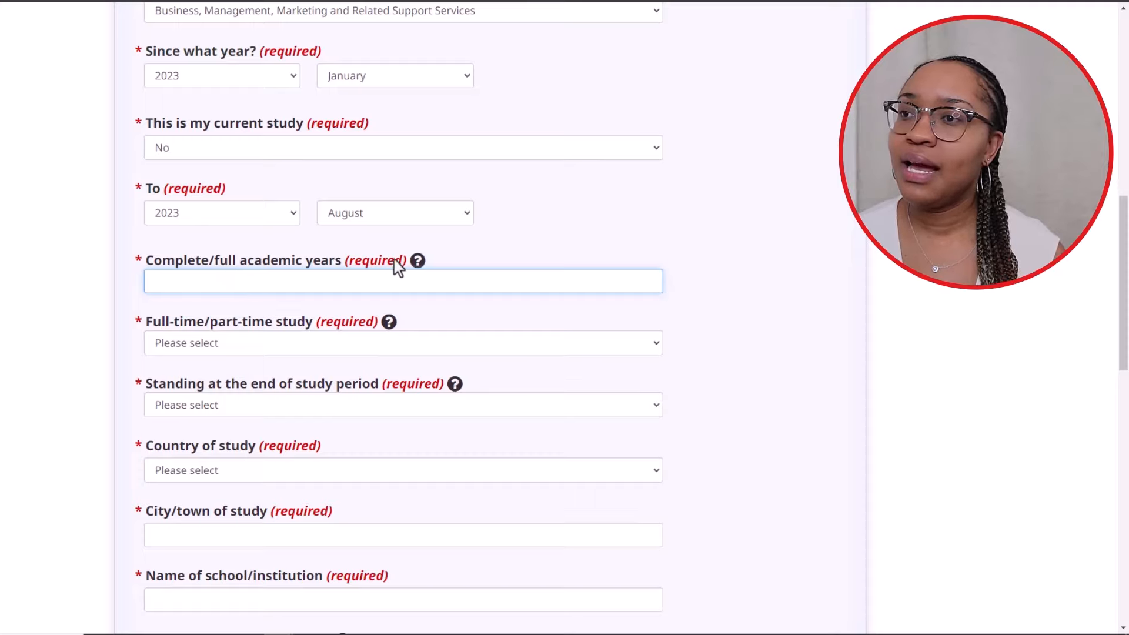
pyautogui.click(404, 311)
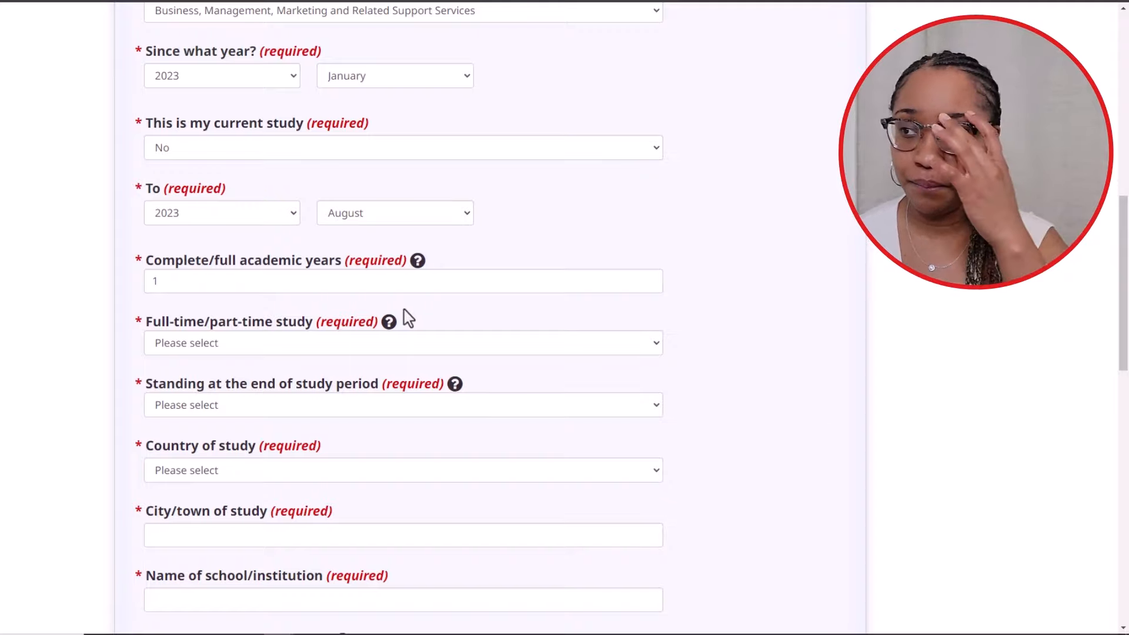
pyautogui.click(217, 342)
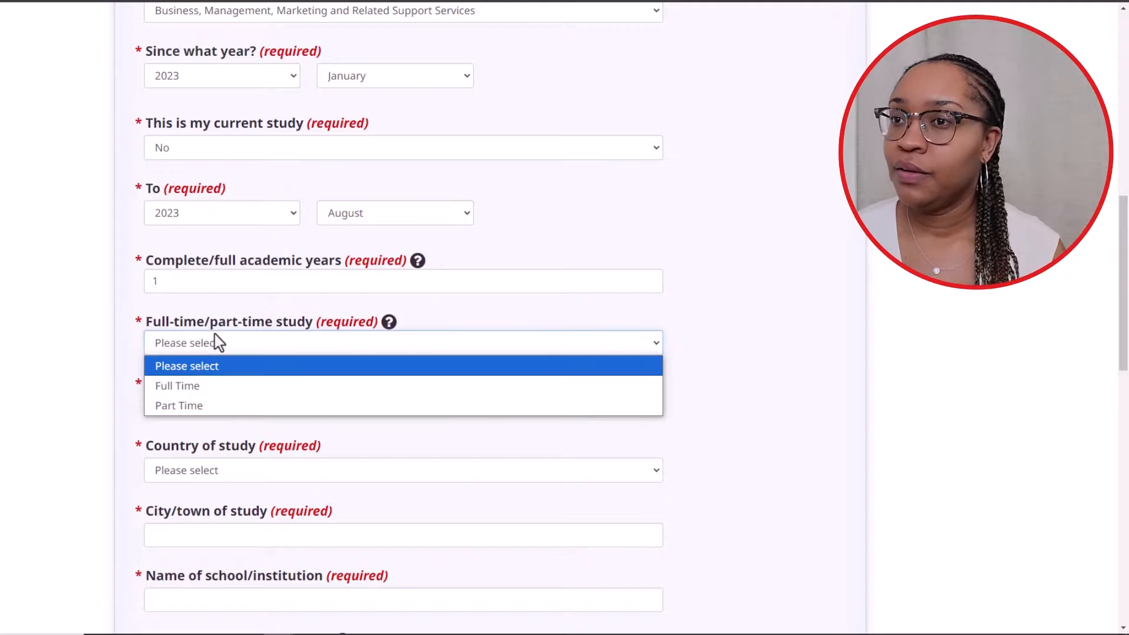
pyautogui.click(215, 387)
pyautogui.scroll(-1, 247, 376)
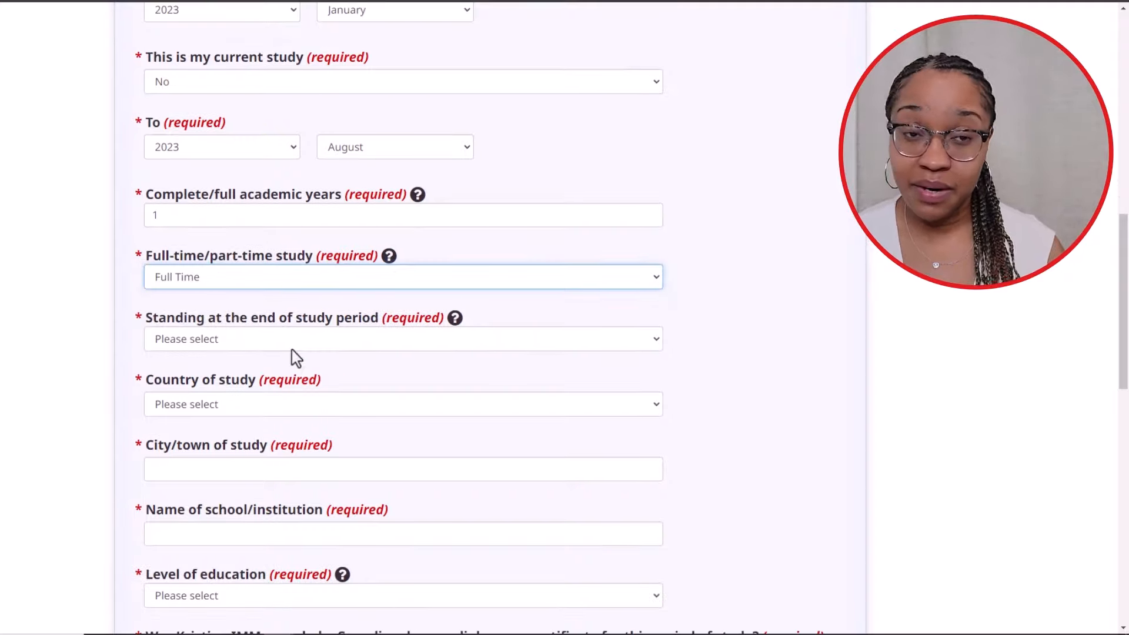
pyautogui.click(389, 257)
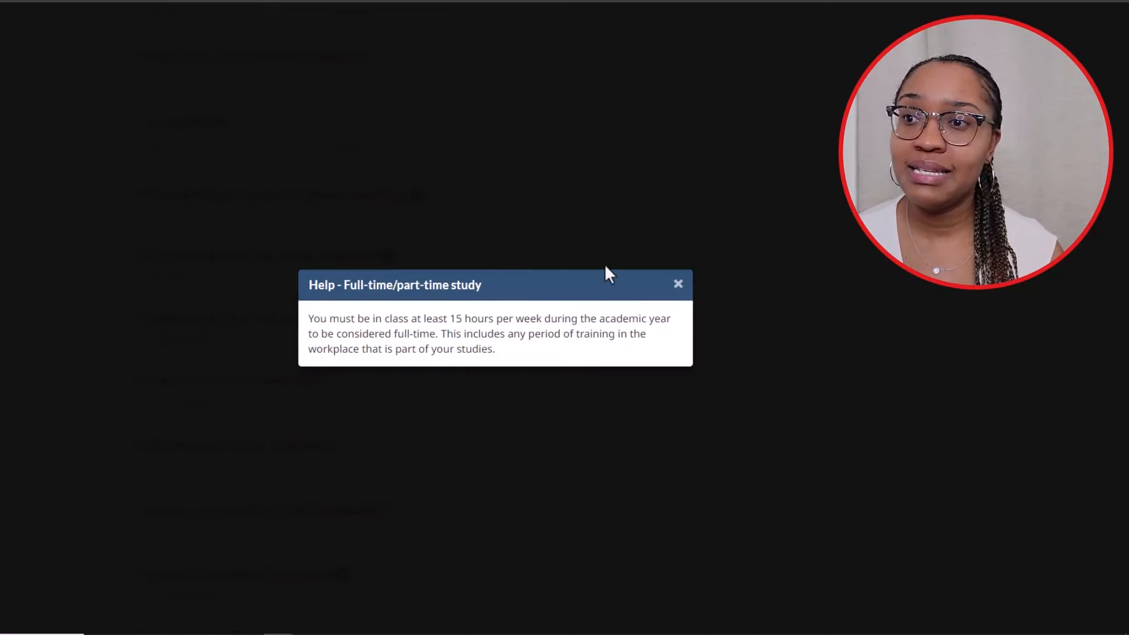
pyautogui.click(678, 286)
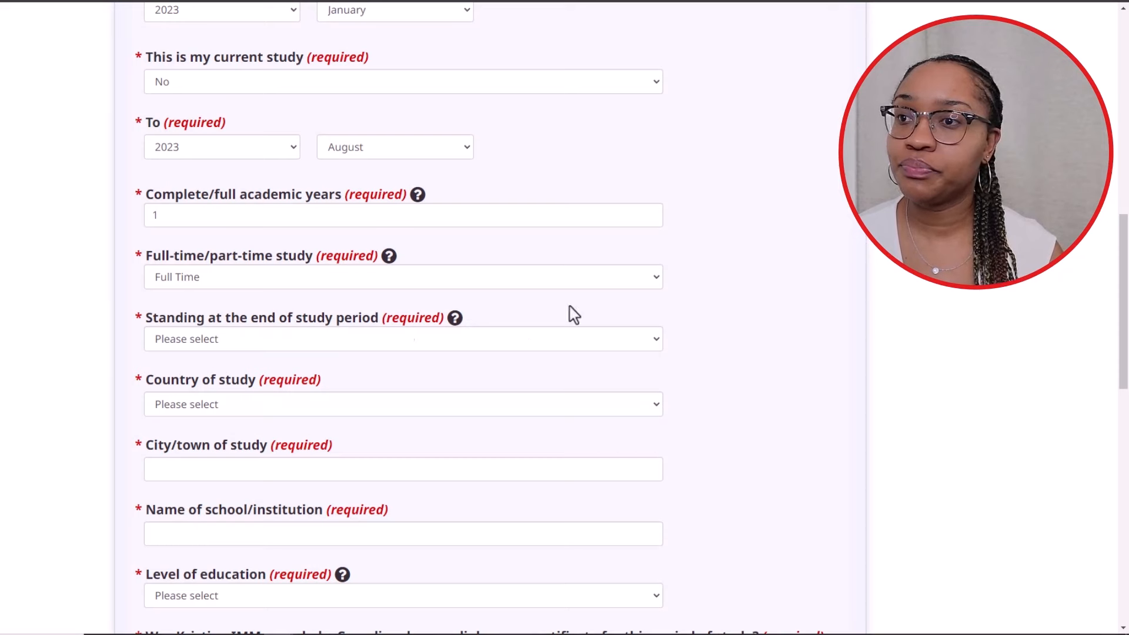
# Set the standing to Certificate or diploma or degree awarded, and enter Humber College in Etobicoke, Ontario, Canada with its postal code
pyautogui.click(206, 344)
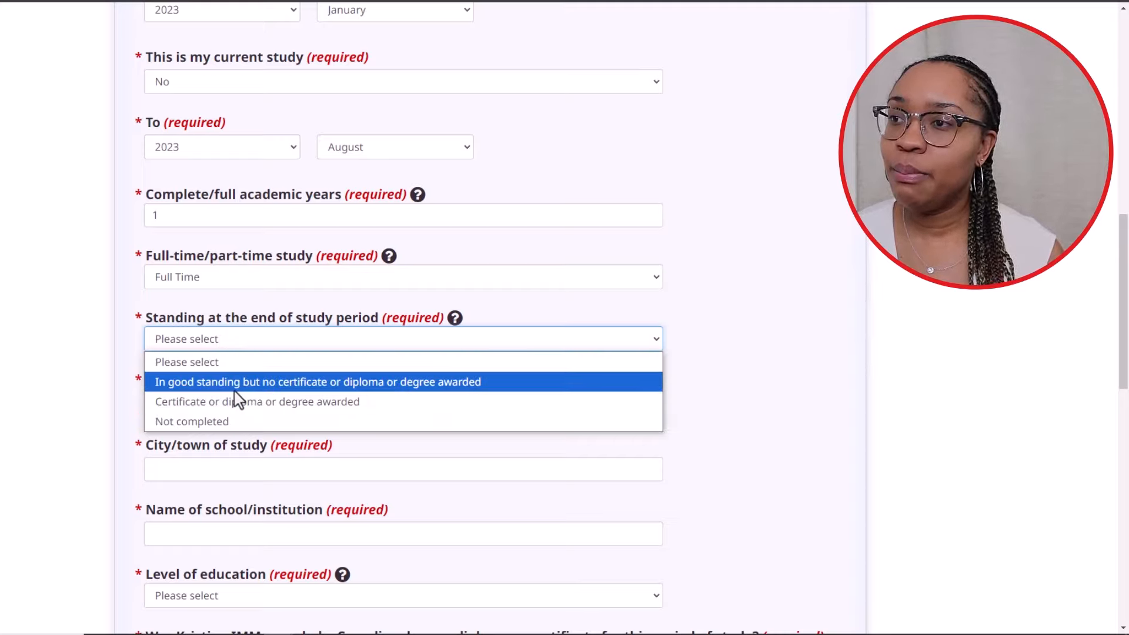
pyautogui.click(252, 406)
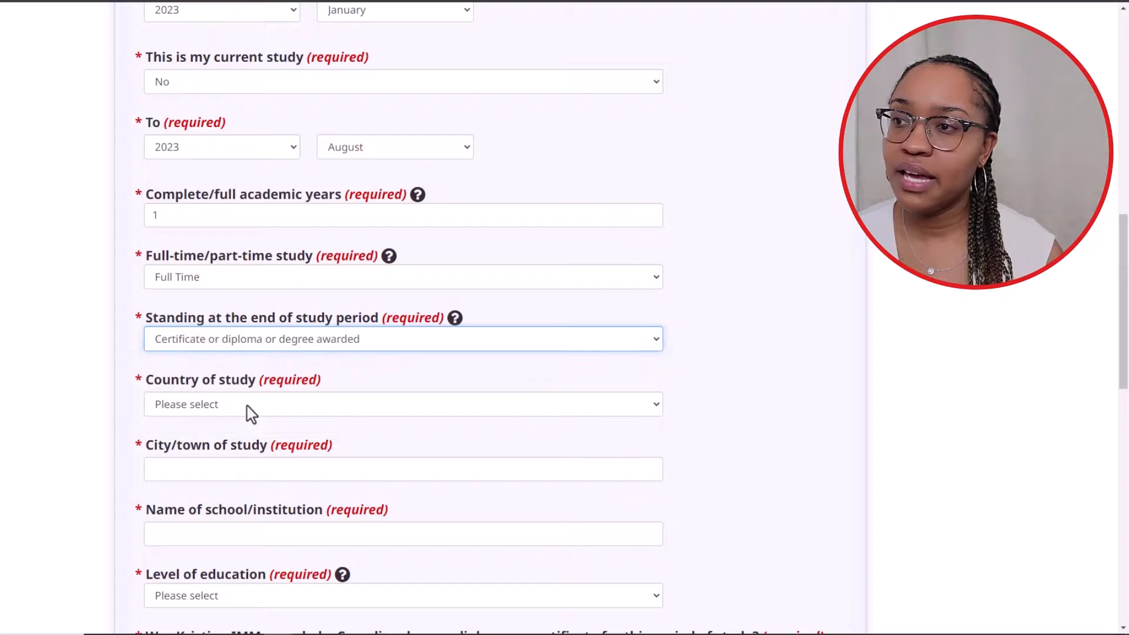
pyautogui.click(255, 407)
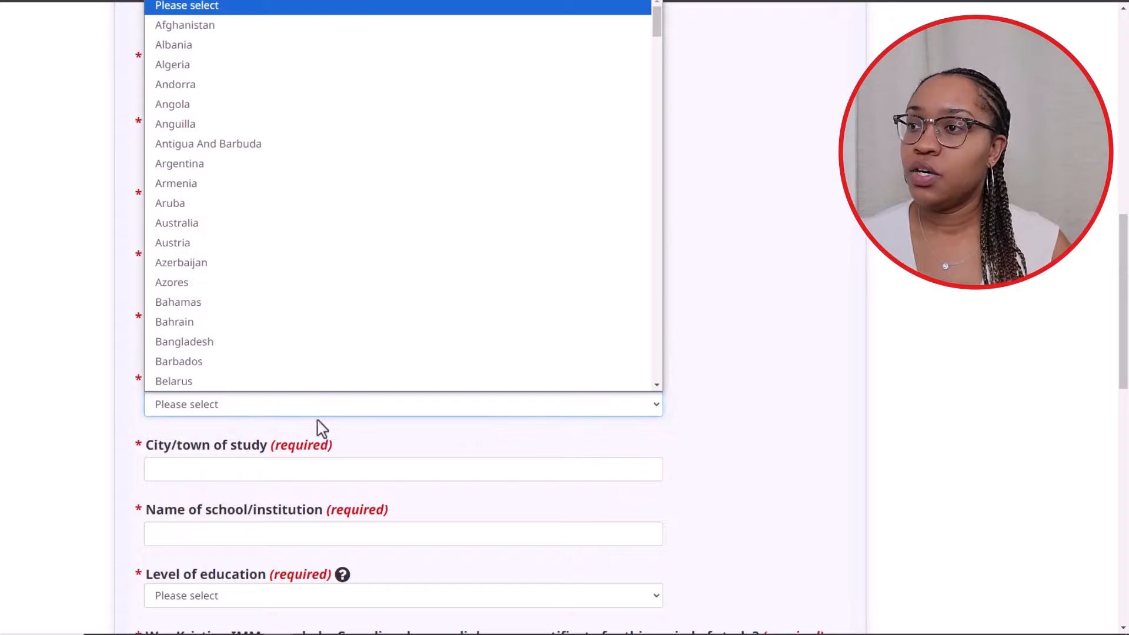
pyautogui.press('c')
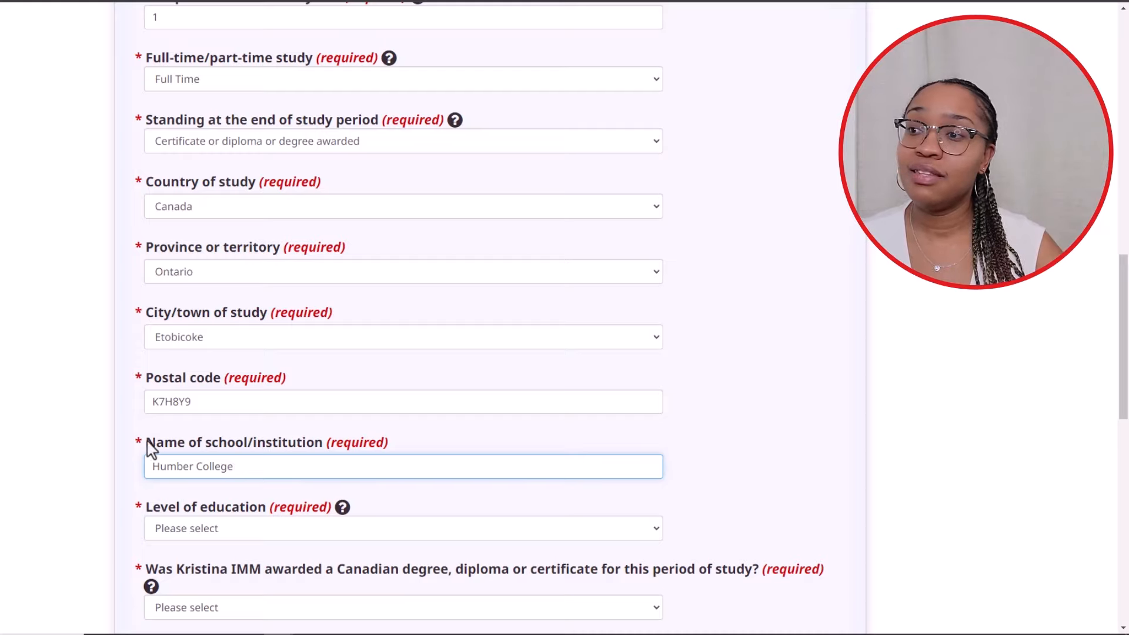
pyautogui.moveTo(147, 447); pyautogui.dragTo(214, 464)
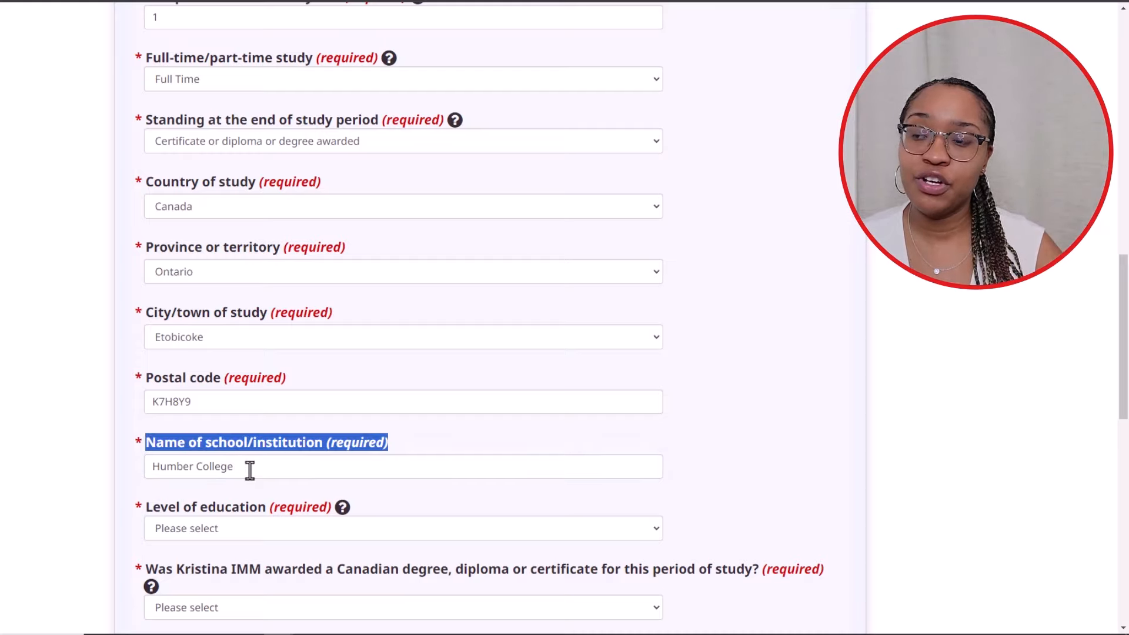
pyautogui.click(497, 442)
pyautogui.scroll(-1, 329, 447)
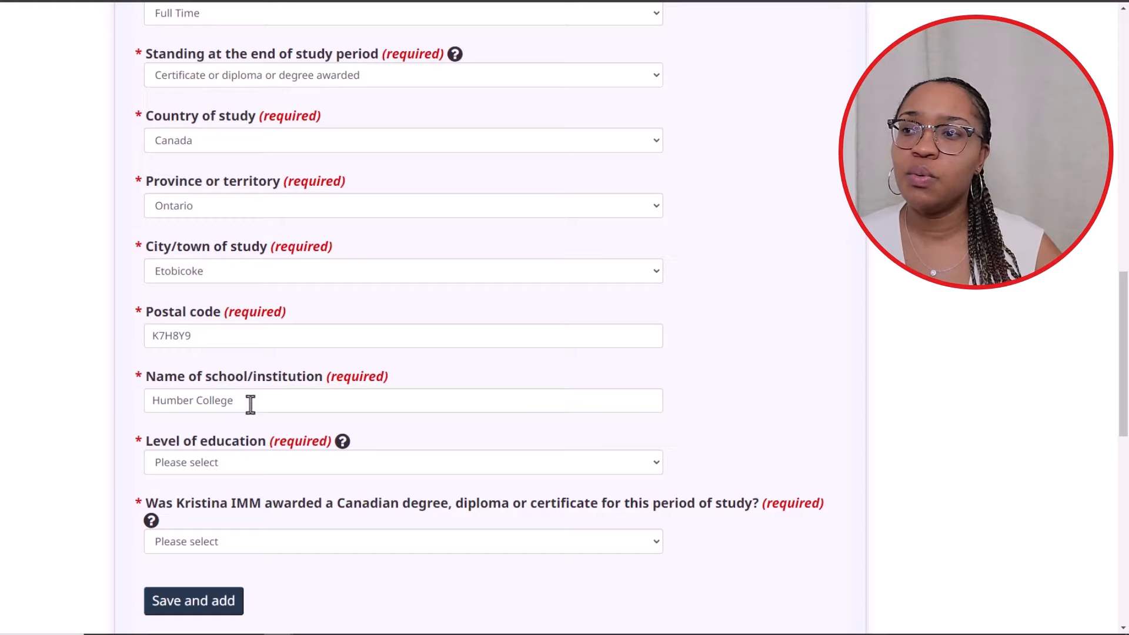
# Set the level of education to the one-year program option and answer Yes to being awarded a Canadian degree, diploma or certificate
pyautogui.scroll(-1, 250, 404)
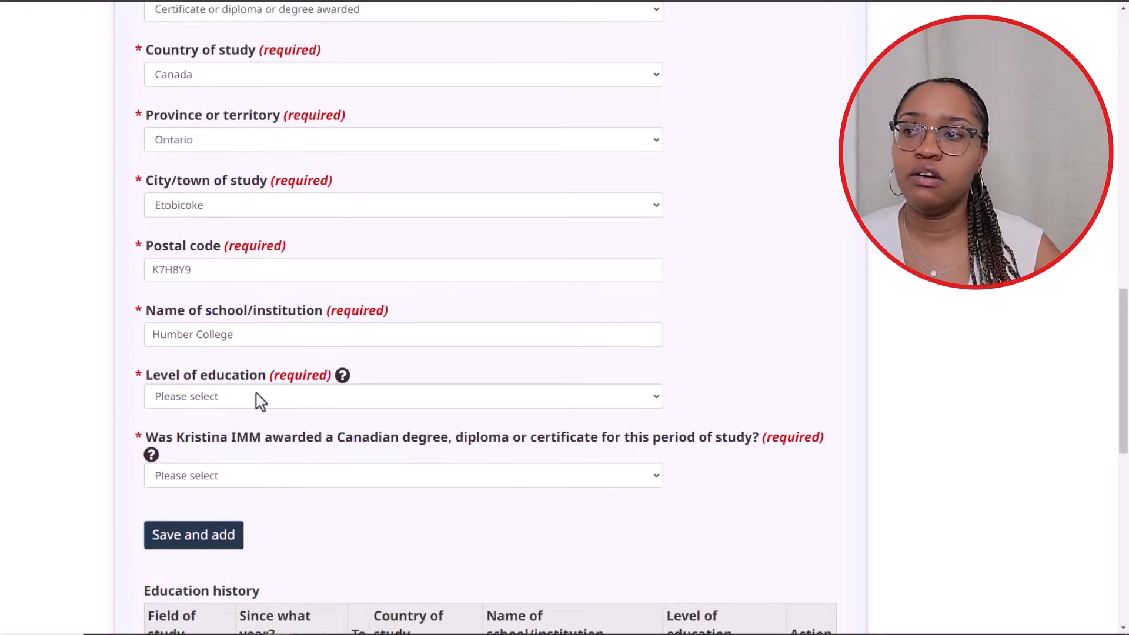
pyautogui.click(229, 402)
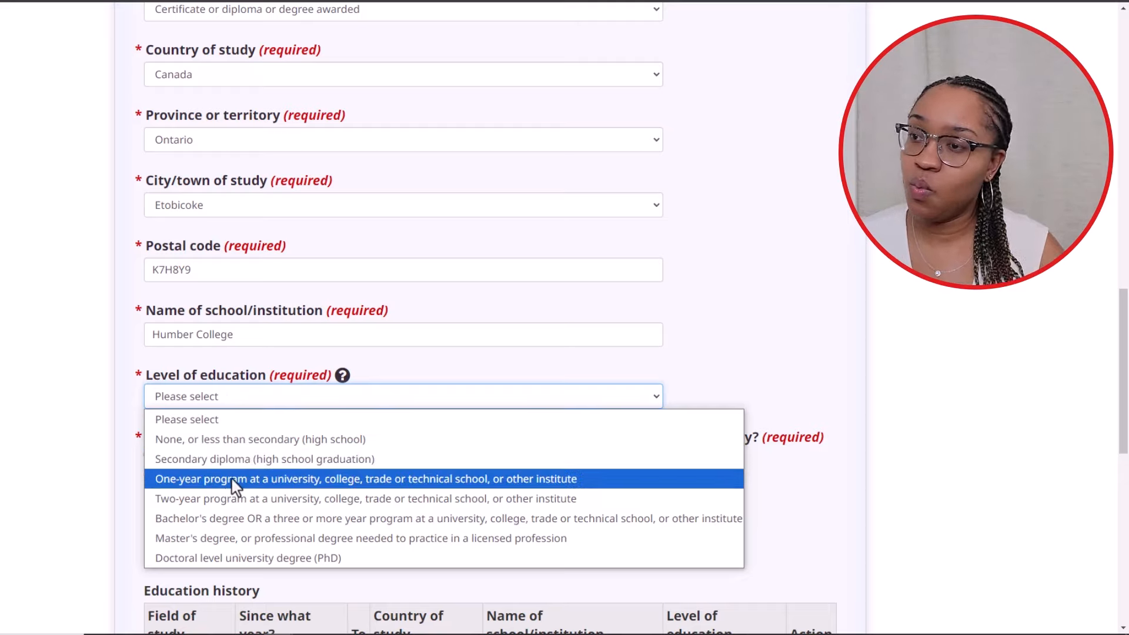
pyautogui.click(375, 479)
pyautogui.doubleClick(147, 438)
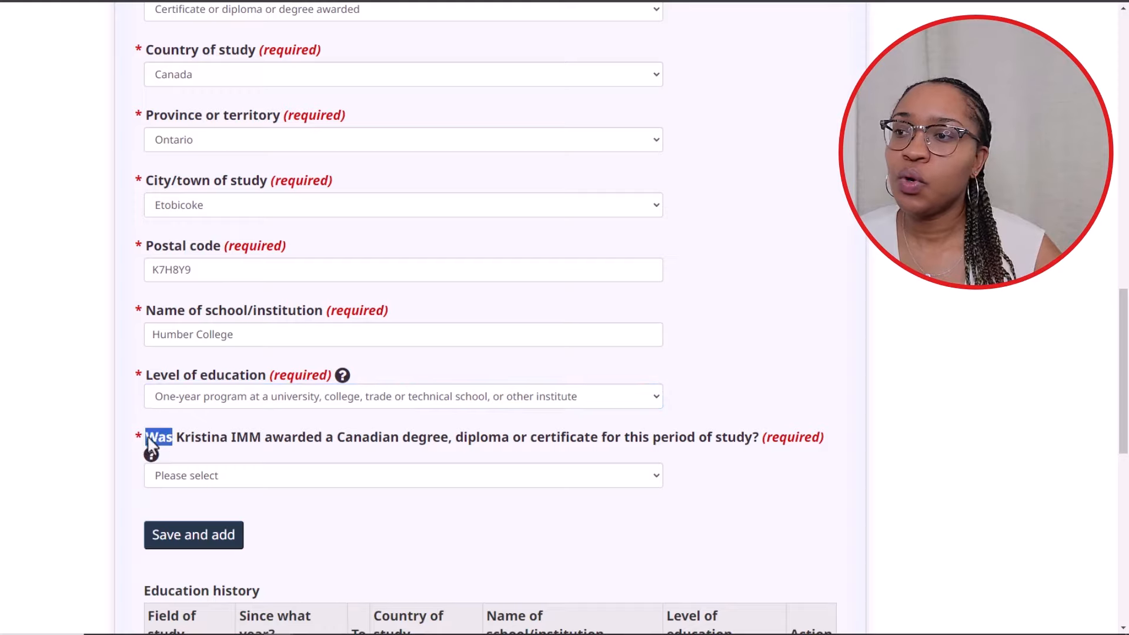
pyautogui.moveTo(148, 441); pyautogui.dragTo(753, 441)
pyautogui.click(607, 481)
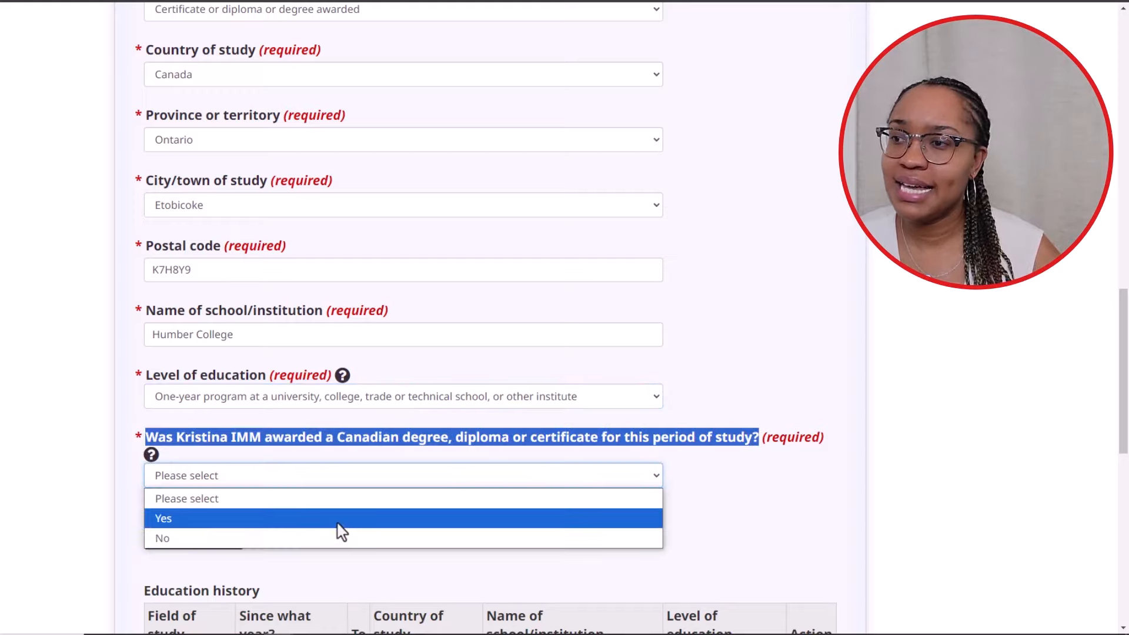
pyautogui.click(337, 520)
pyautogui.click(533, 441)
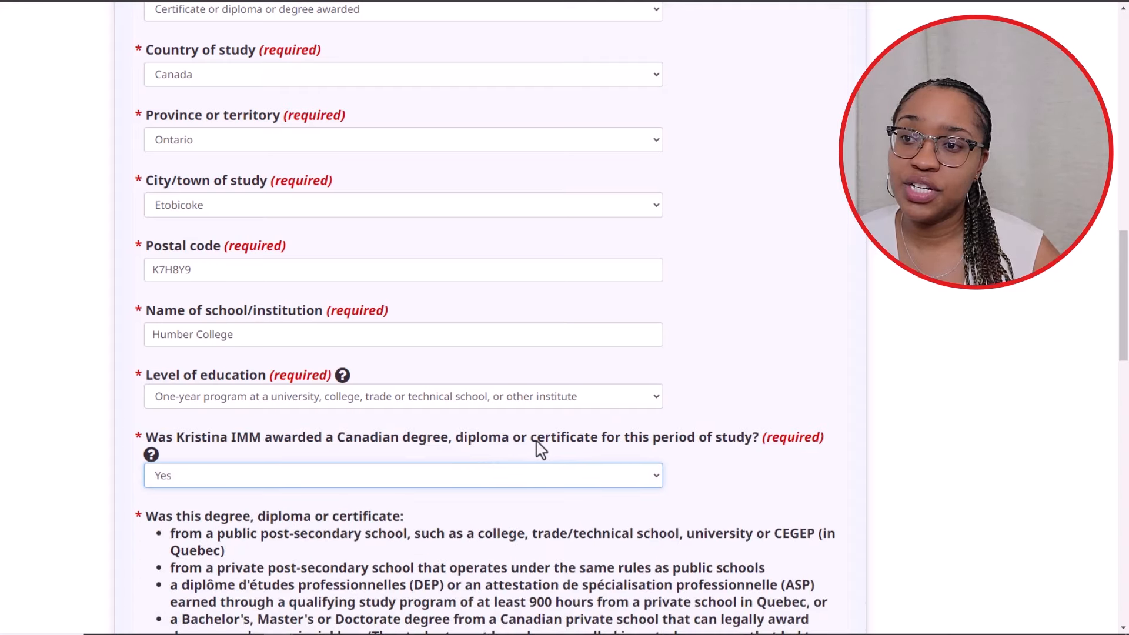
pyautogui.moveTo(542, 441); pyautogui.dragTo(530, 440)
# Answer Yes to the question whether the credential came from a qualifying public or private post-secondary school
pyautogui.scroll(-4, 377, 358)
pyautogui.click(207, 286)
pyautogui.moveTo(166, 271); pyautogui.dragTo(764, 270)
pyautogui.moveTo(171, 304); pyautogui.dragTo(579, 309)
pyautogui.click(302, 437)
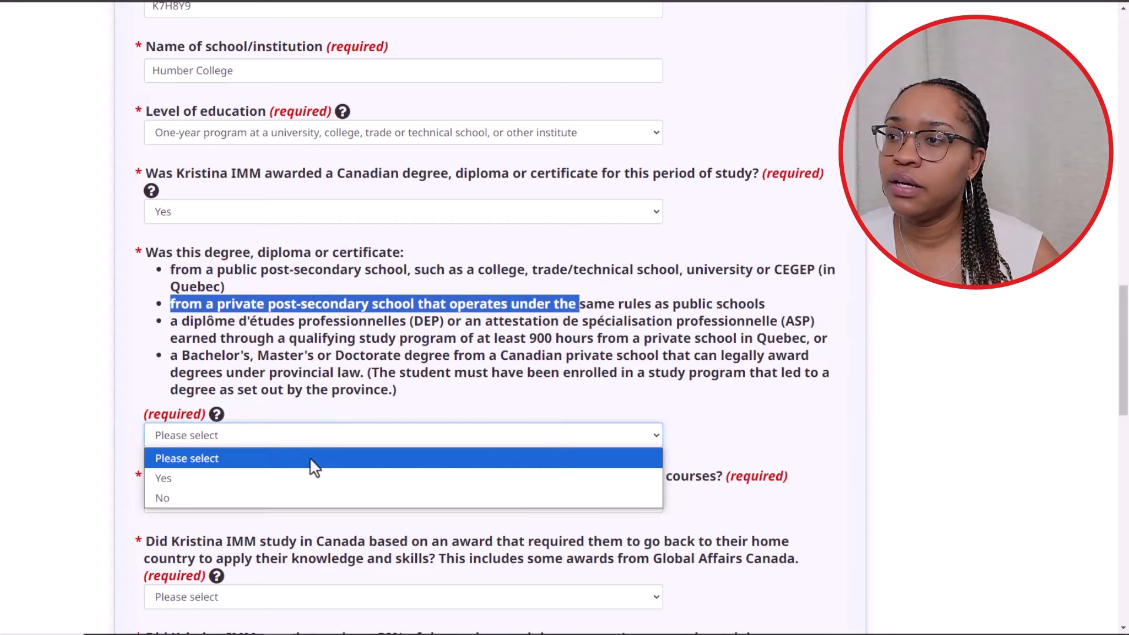
pyautogui.click(181, 479)
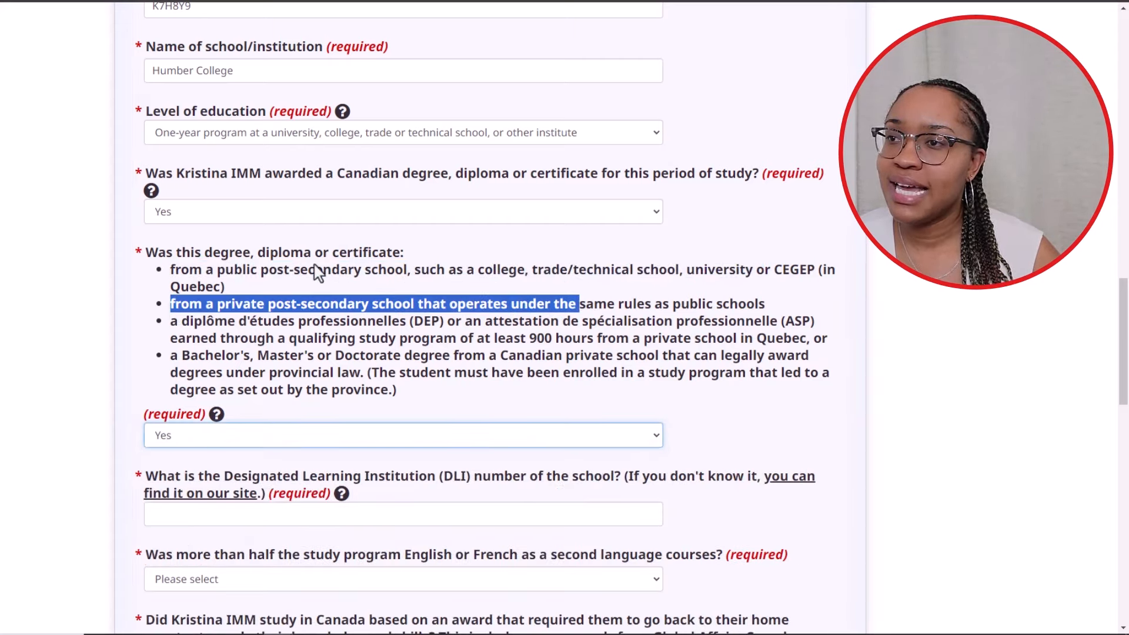
pyautogui.click(339, 284)
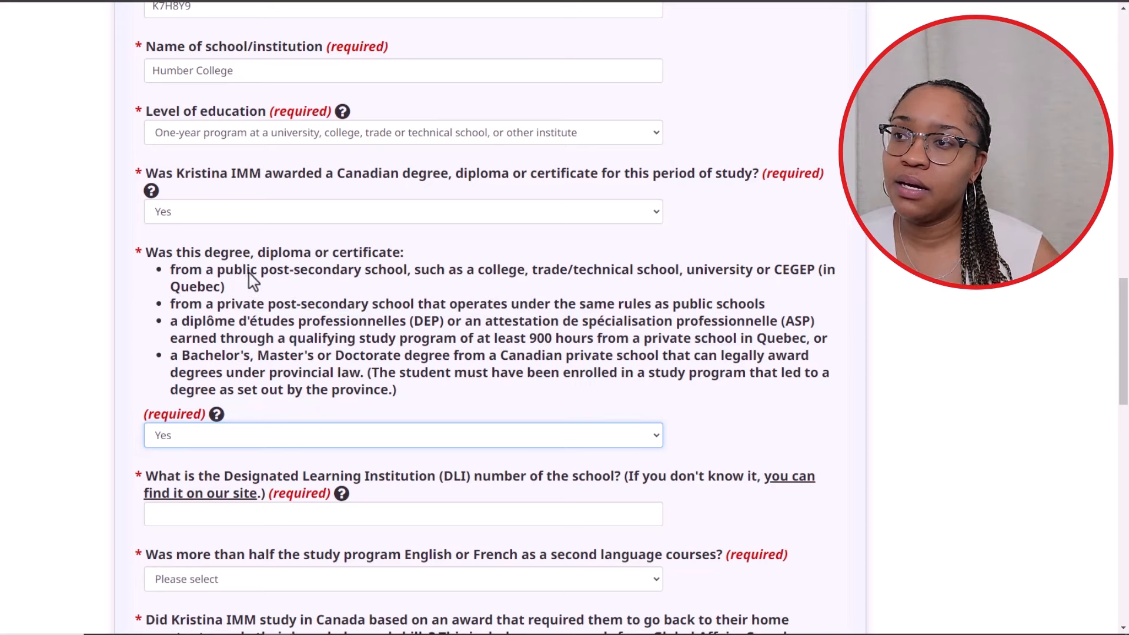
pyautogui.moveTo(228, 280); pyautogui.dragTo(528, 279)
# Open the government's designated learning institutions list linked from the question about the school's DLI number
pyautogui.scroll(-2, 527, 279)
pyautogui.tripleClick(241, 356)
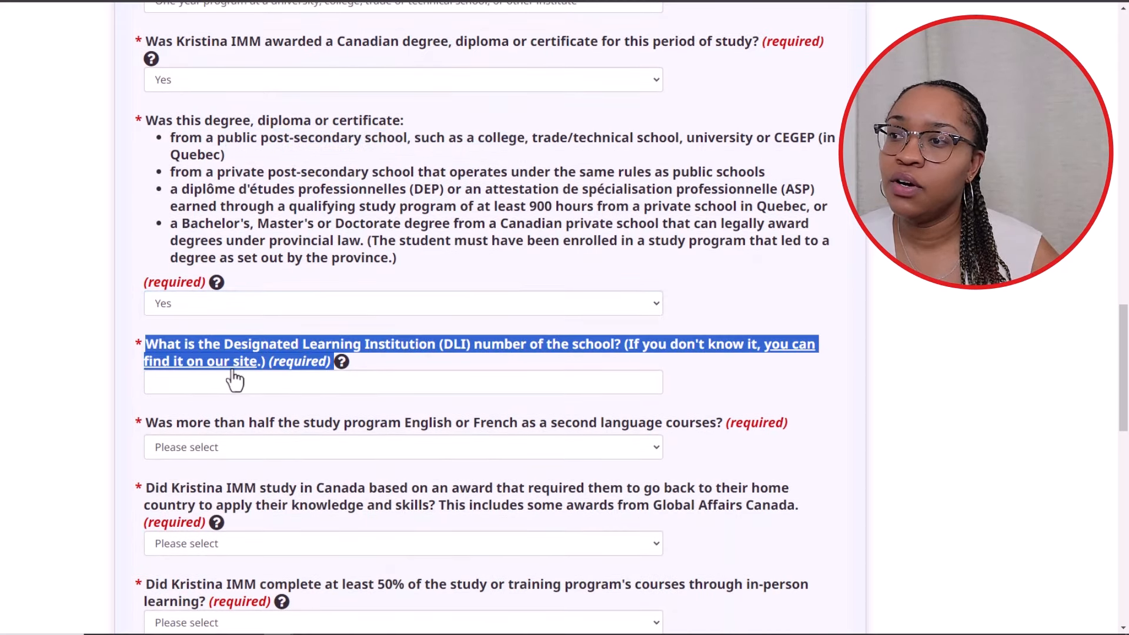
pyautogui.click(245, 357)
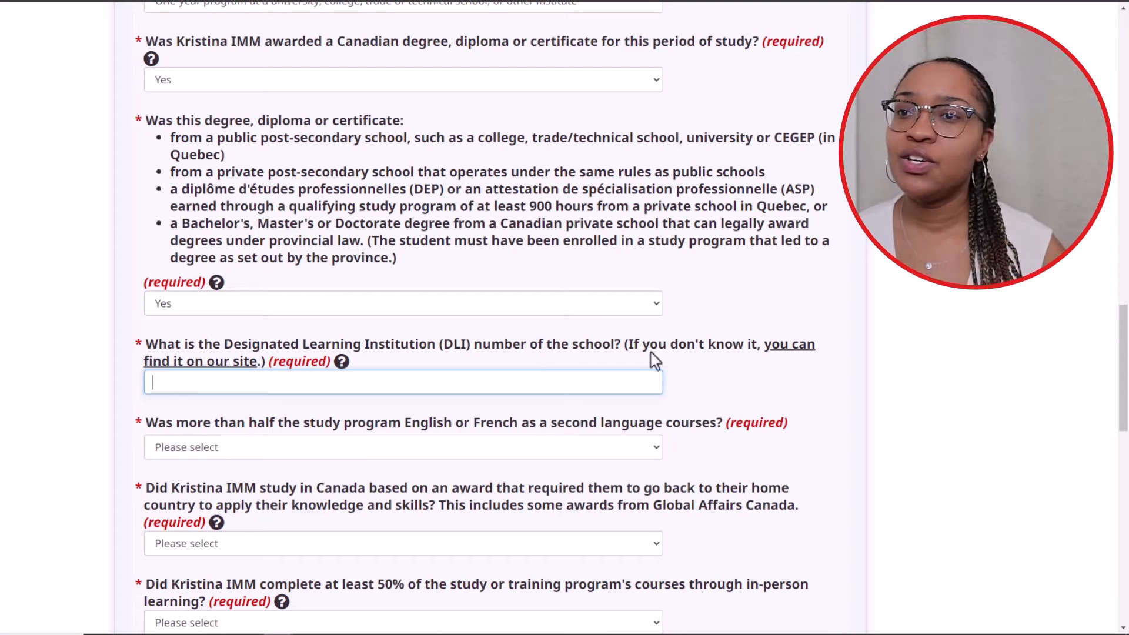
pyautogui.click(240, 365)
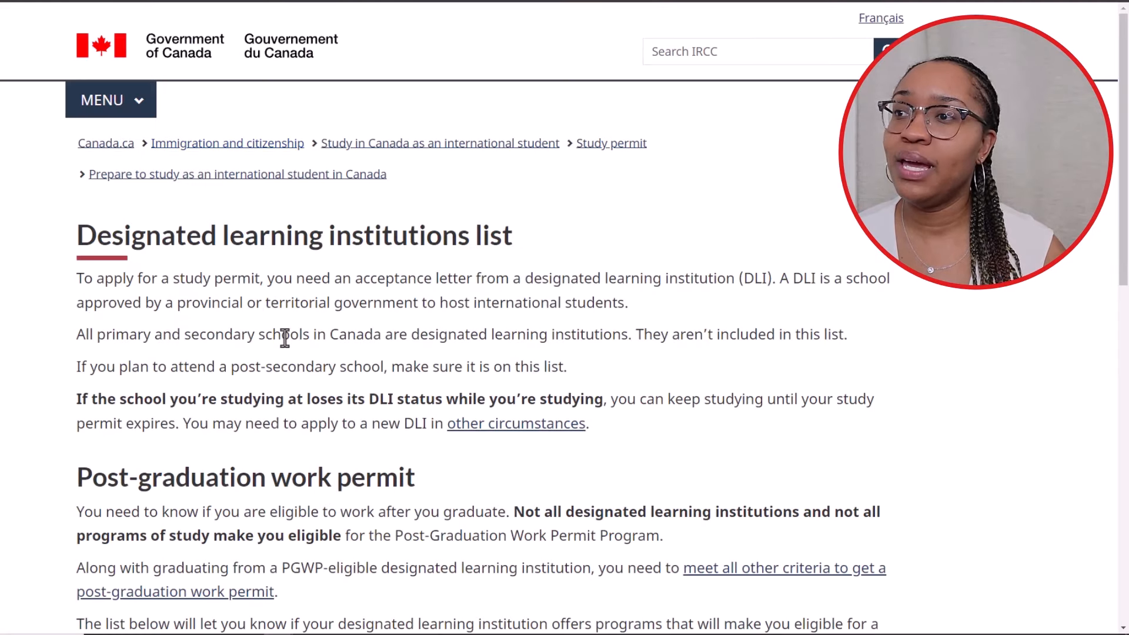
# Show the designated learning institutions for Ontario and filter them by "humber"
pyautogui.scroll(-15, 284, 334)
pyautogui.scroll(2, 257, 183)
pyautogui.click(257, 233)
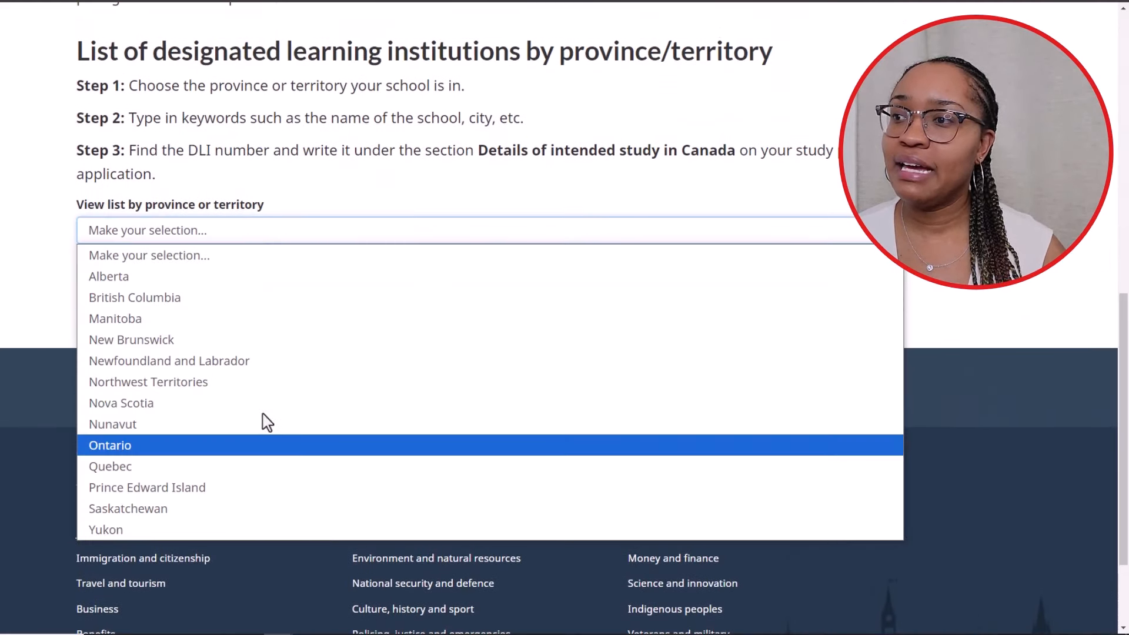
pyautogui.click(263, 443)
pyautogui.scroll(-2, 259, 460)
pyautogui.click(259, 461)
pyautogui.write('humber')
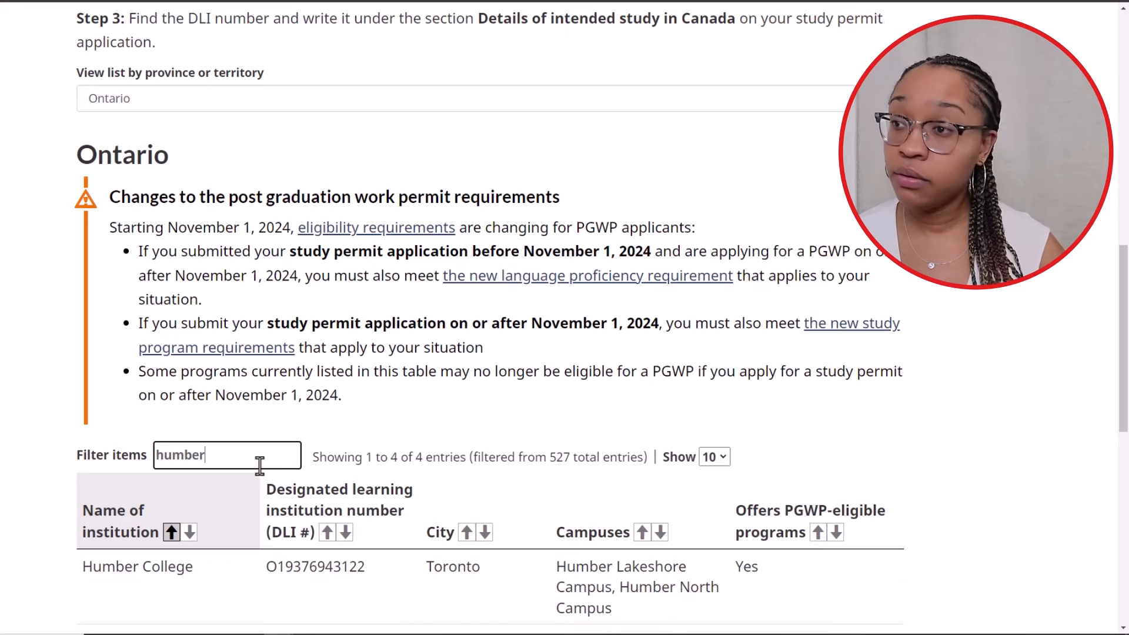
# Copy the DLI number of Humber College in Toronto from the list into the form's DLI number field
pyautogui.scroll(-2, 273, 497)
pyautogui.moveTo(370, 440); pyautogui.dragTo(269, 441)
pyautogui.hotkey('ctrl', 'c')
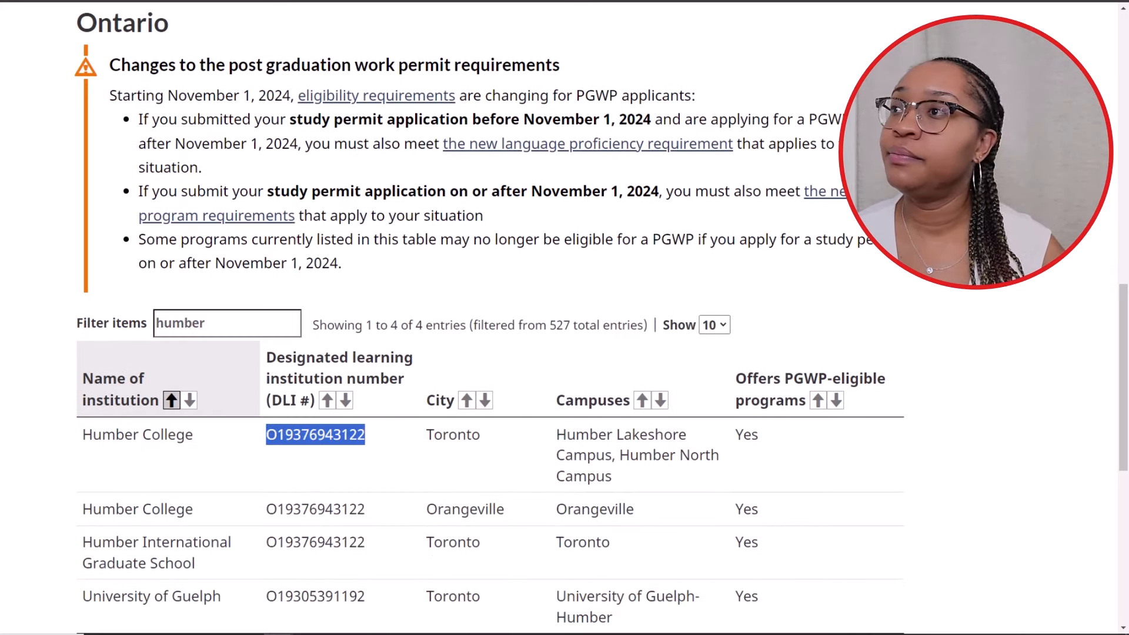
pyautogui.hotkey('ctrl', 'shift', 'Tab')
pyautogui.click(274, 389)
pyautogui.hotkey('ctrl', 'v')
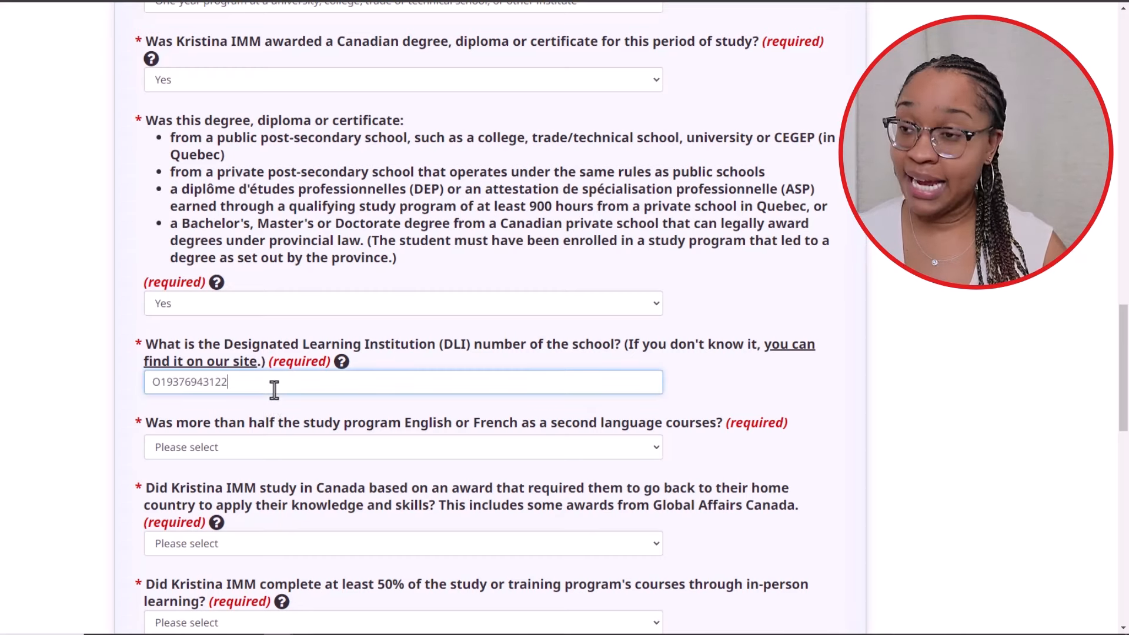
# Go back to the institutions list and check the PGWP-eligible programs column for Humber College, sorting by that column
pyautogui.hotkey('ctrl', 'Tab')
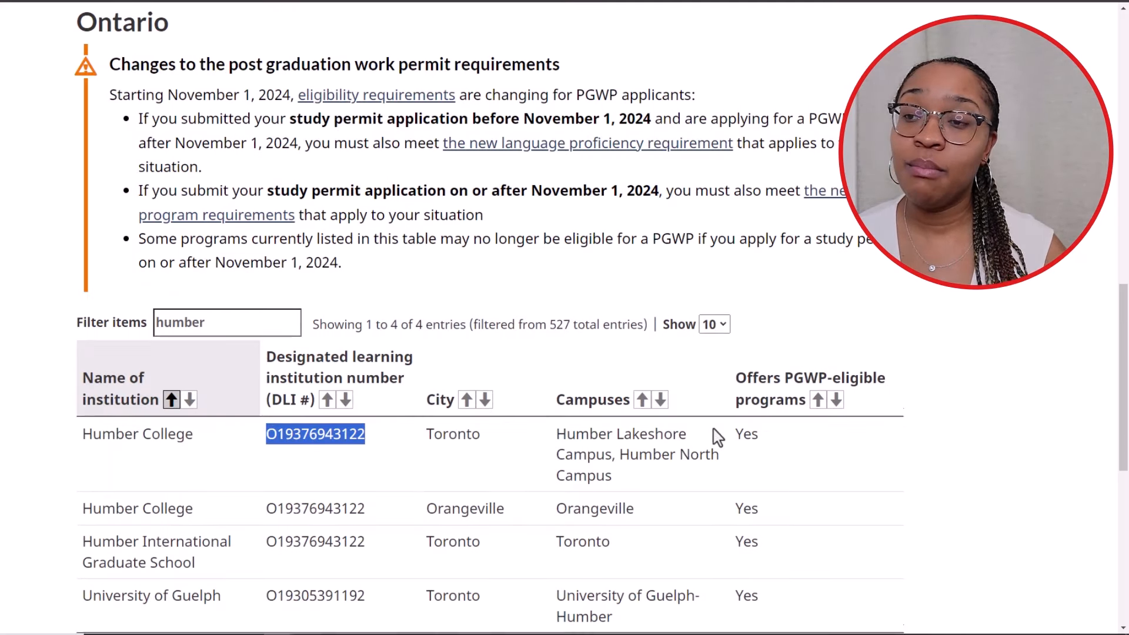
pyautogui.scroll(-3, 715, 433)
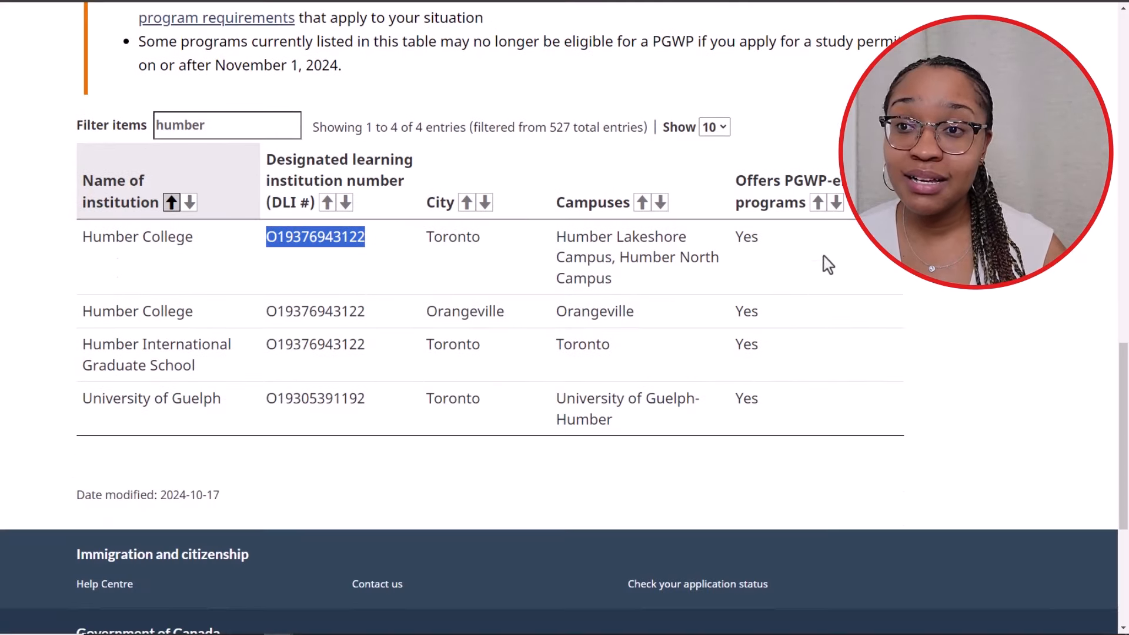
pyautogui.click(818, 204)
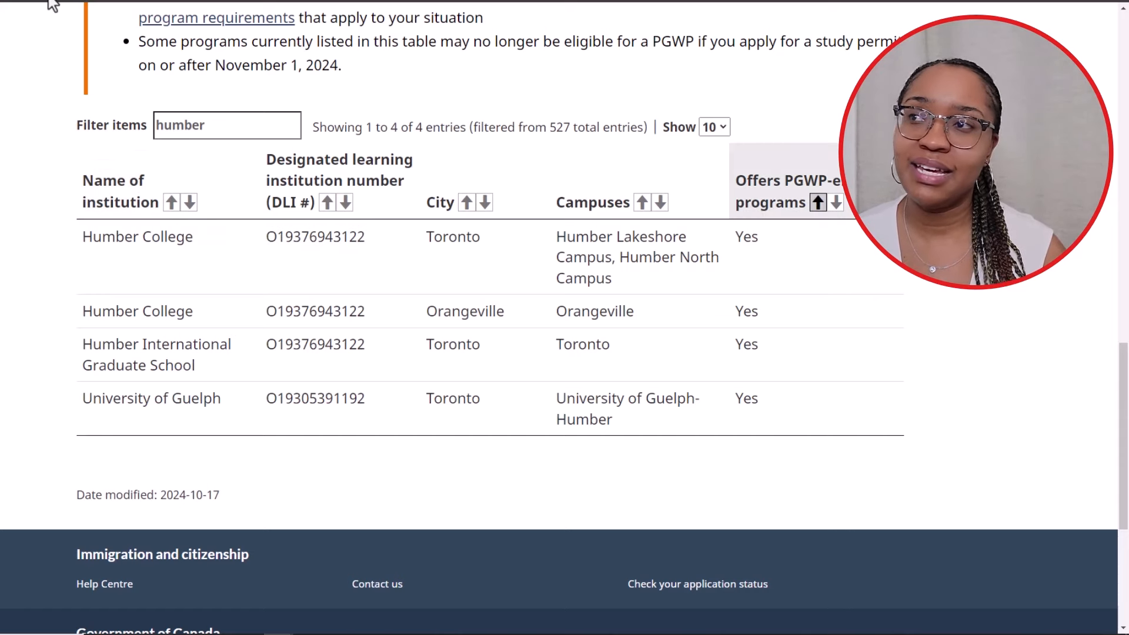
# Return to the profile form and answer No to more than half the program being English or French second language courses
pyautogui.hotkey('ctrl', 'shift', 'Tab')
pyautogui.scroll(-3, 220, 298)
pyautogui.moveTo(203, 293); pyautogui.dragTo(689, 314)
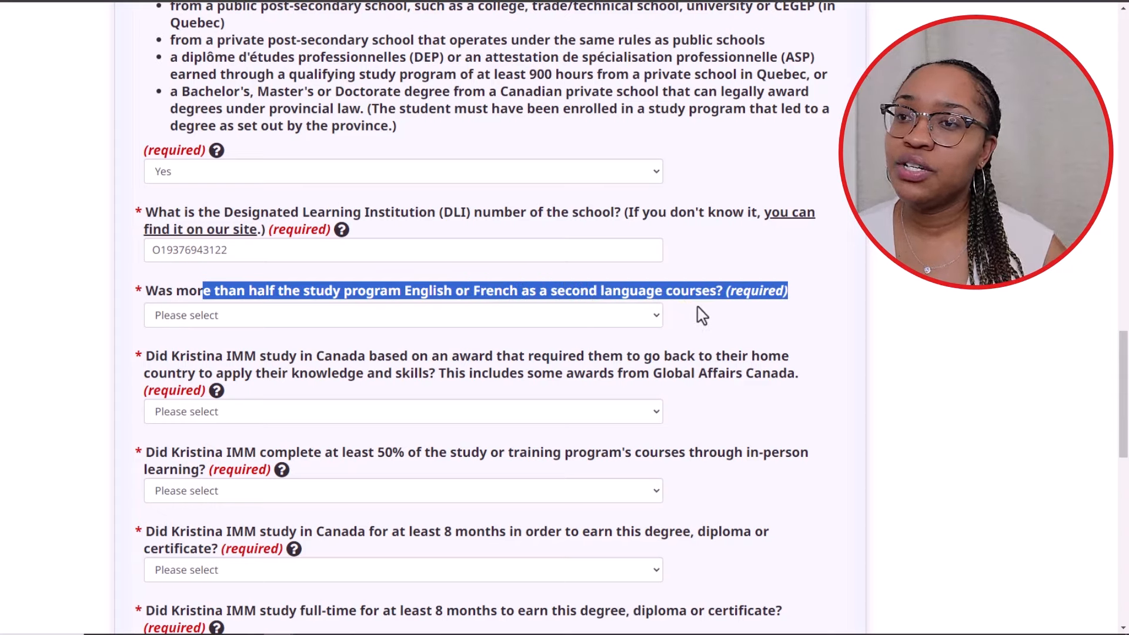
pyautogui.click(651, 318)
pyautogui.click(390, 379)
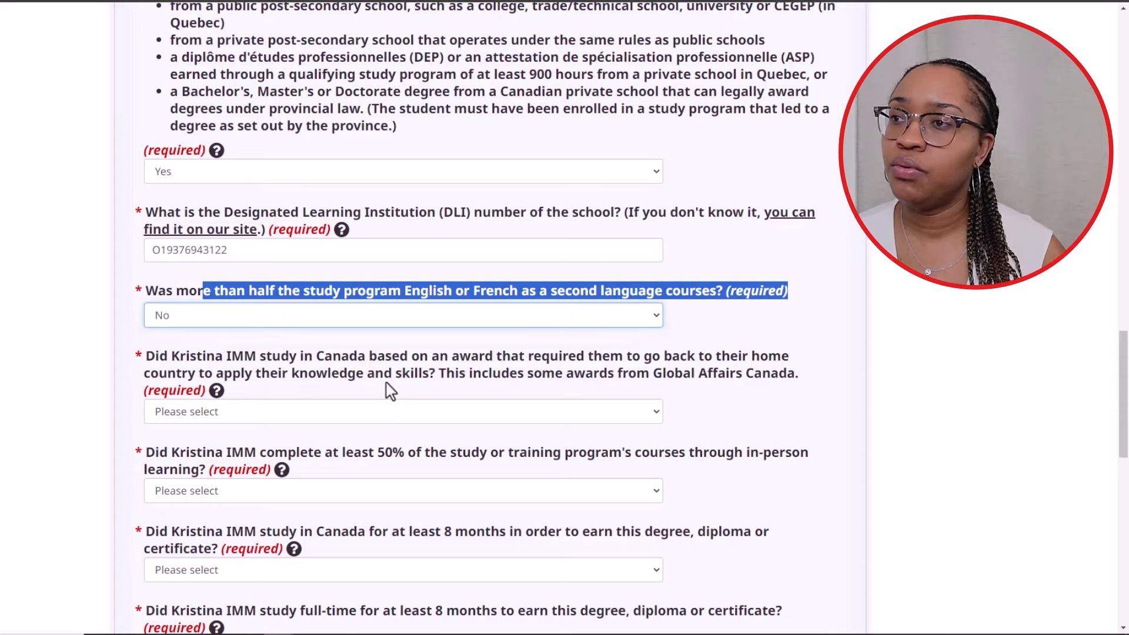
pyautogui.click(87, 368)
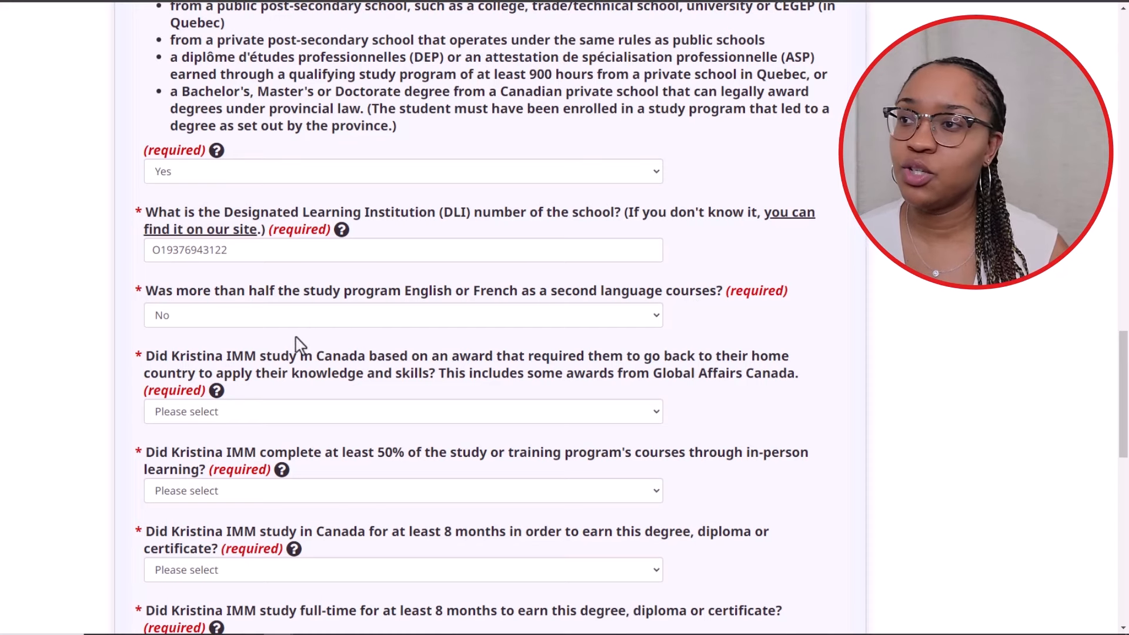
# Answer No to having studied in Canada on an award that required returning to the home country
pyautogui.scroll(-1, 291, 338)
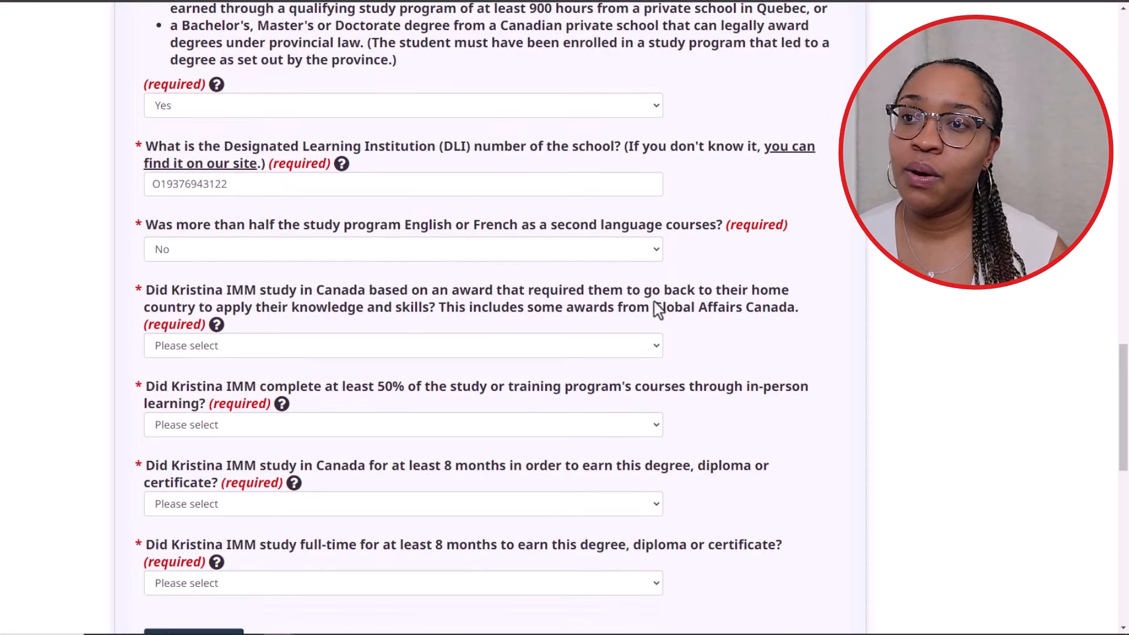
pyautogui.click(441, 347)
pyautogui.click(405, 408)
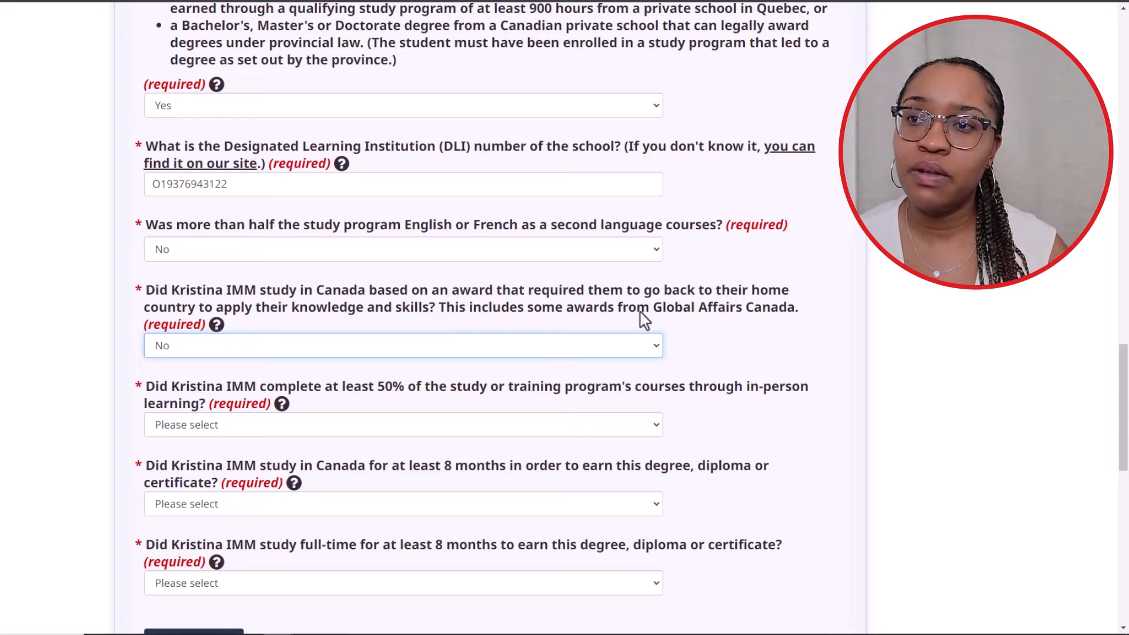
pyautogui.moveTo(653, 311); pyautogui.dragTo(794, 311)
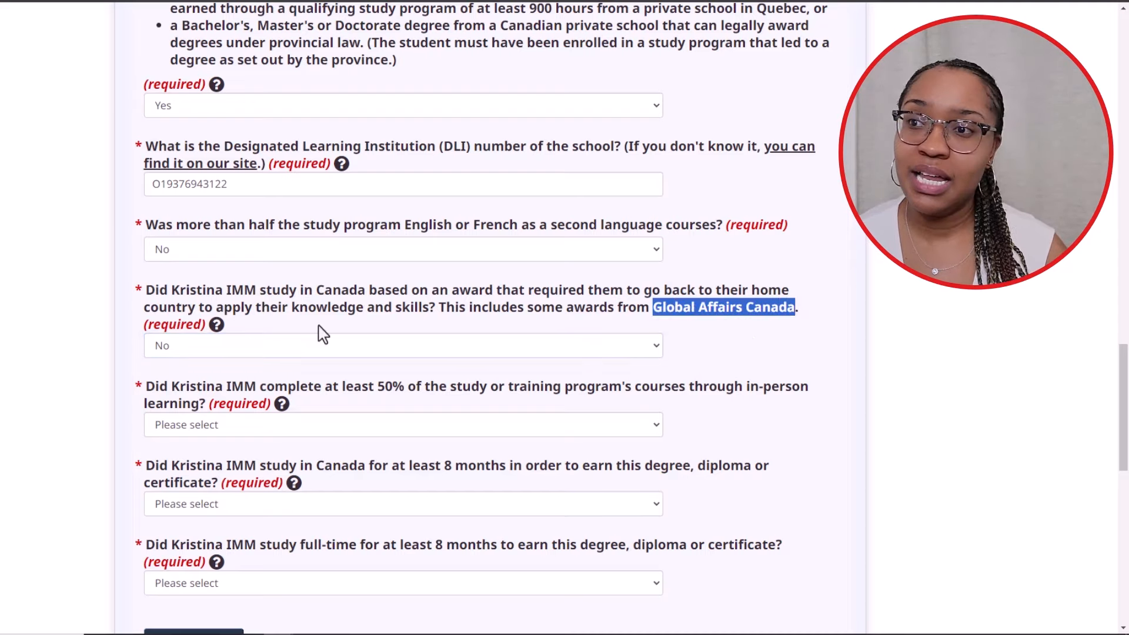
# Answer Yes to completing at least 50% of the program's courses through in-person learning
pyautogui.scroll(-1, 149, 326)
pyautogui.moveTo(147, 325); pyautogui.dragTo(703, 353)
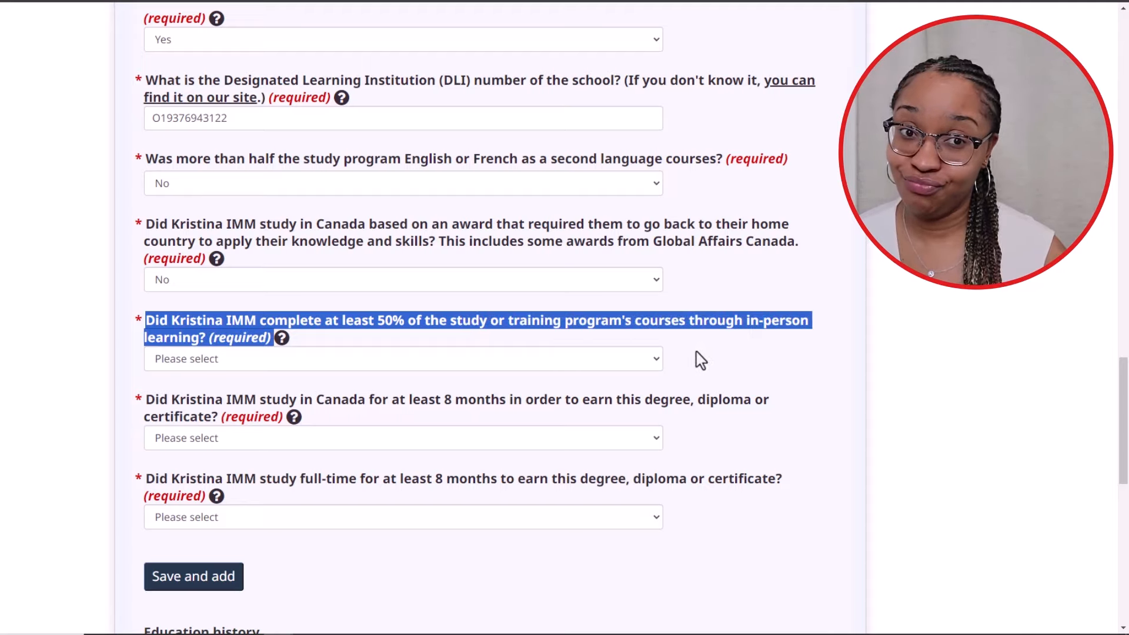
pyautogui.click(595, 361)
pyautogui.click(517, 398)
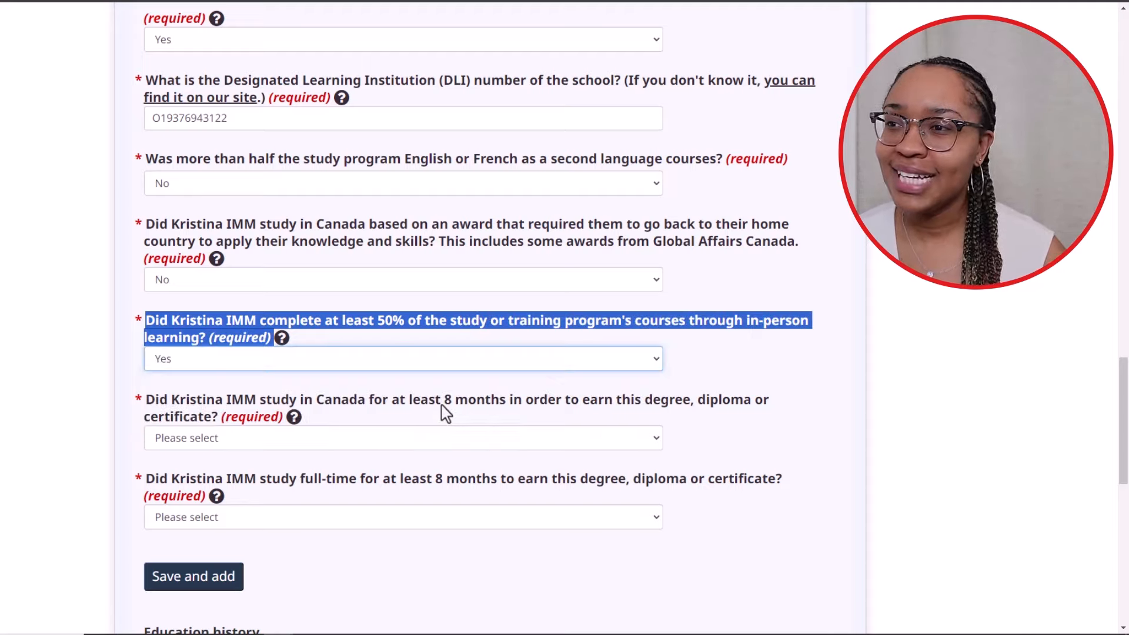
# Review the study dates and other education entries against the question on 50% in-person learning
pyautogui.click(134, 306)
pyautogui.moveTo(378, 322); pyautogui.dragTo(406, 331)
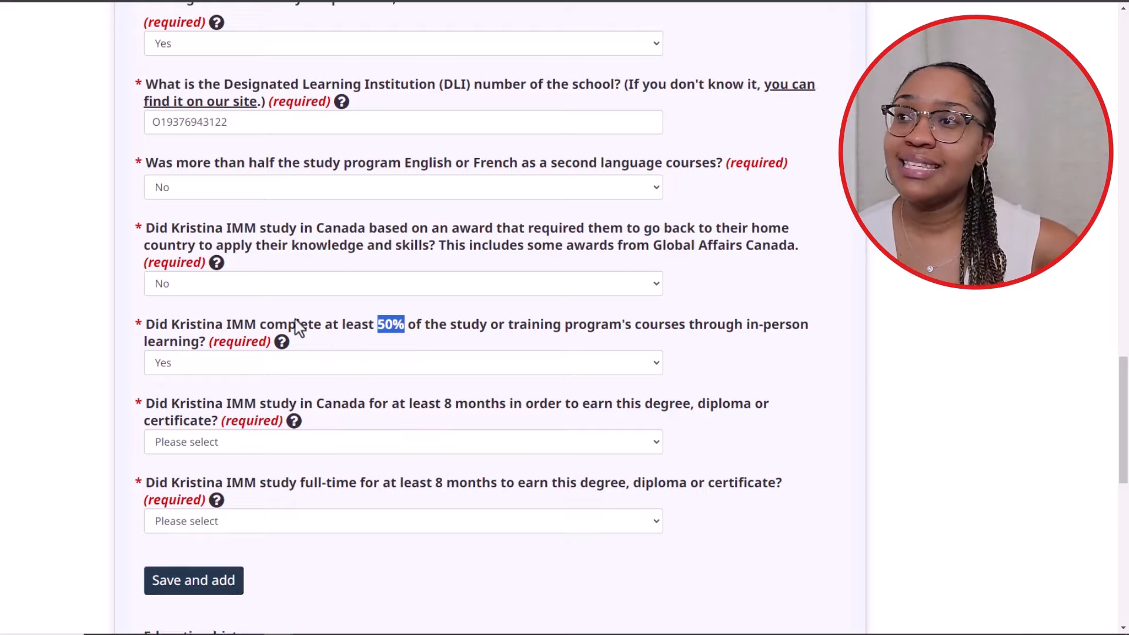
pyautogui.scroll(7, 298, 323)
pyautogui.scroll(-1, 290, 328)
pyautogui.scroll(6, 288, 336)
pyautogui.scroll(12, 285, 335)
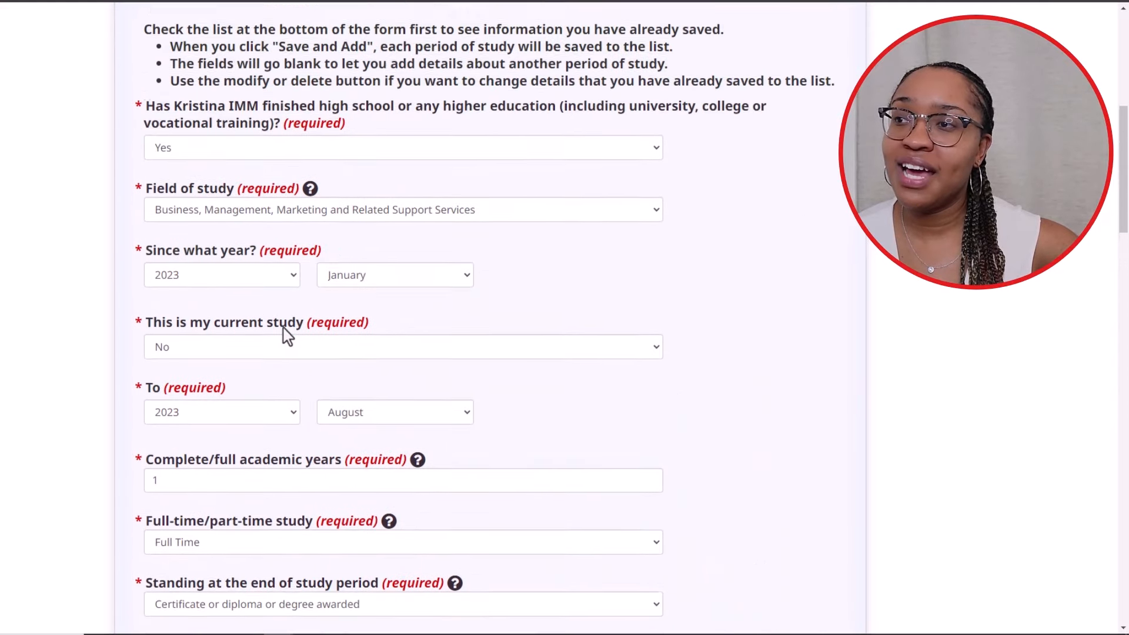
pyautogui.scroll(-4, 162, 220)
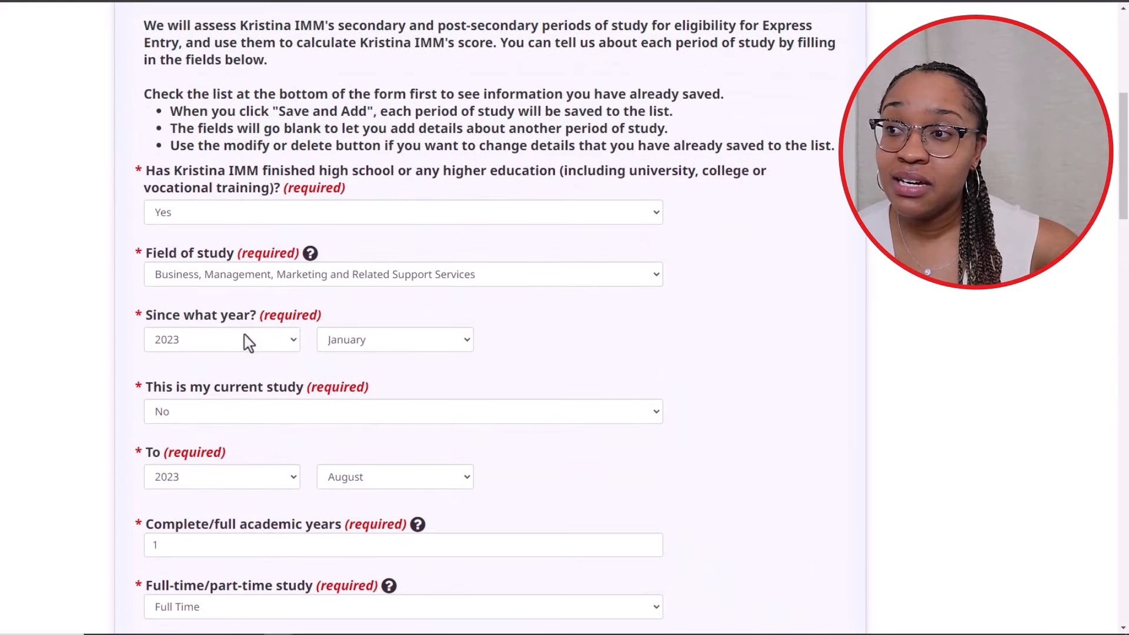
pyautogui.scroll(-10, 464, 393)
pyautogui.scroll(-10, 464, 390)
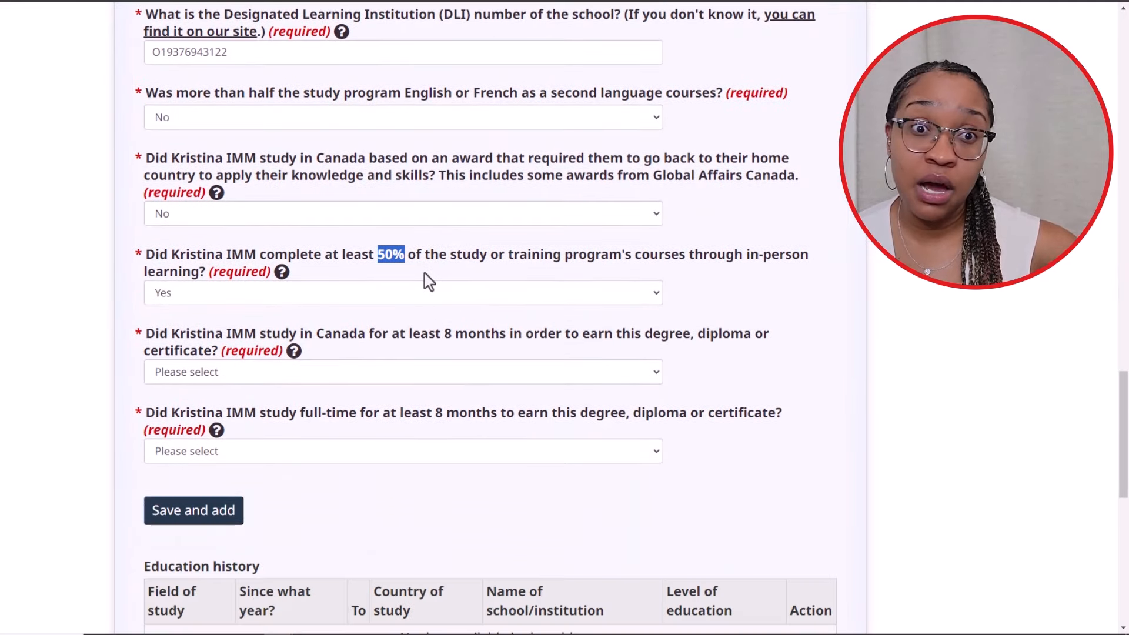
pyautogui.click(329, 275)
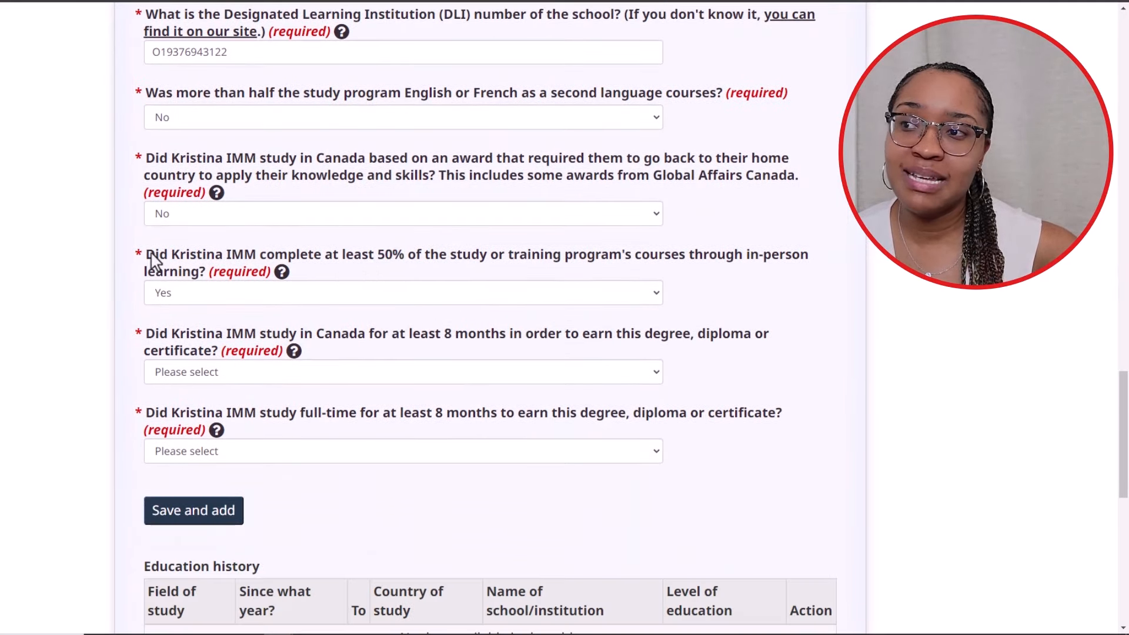
pyautogui.moveTo(150, 253); pyautogui.dragTo(201, 272)
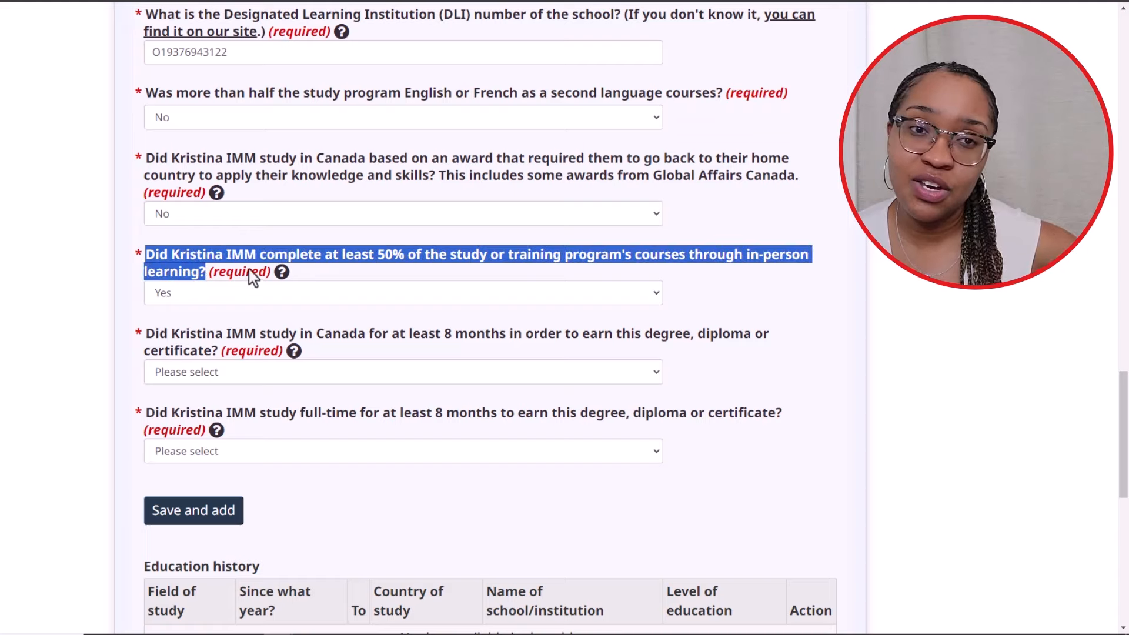
pyautogui.click(183, 327)
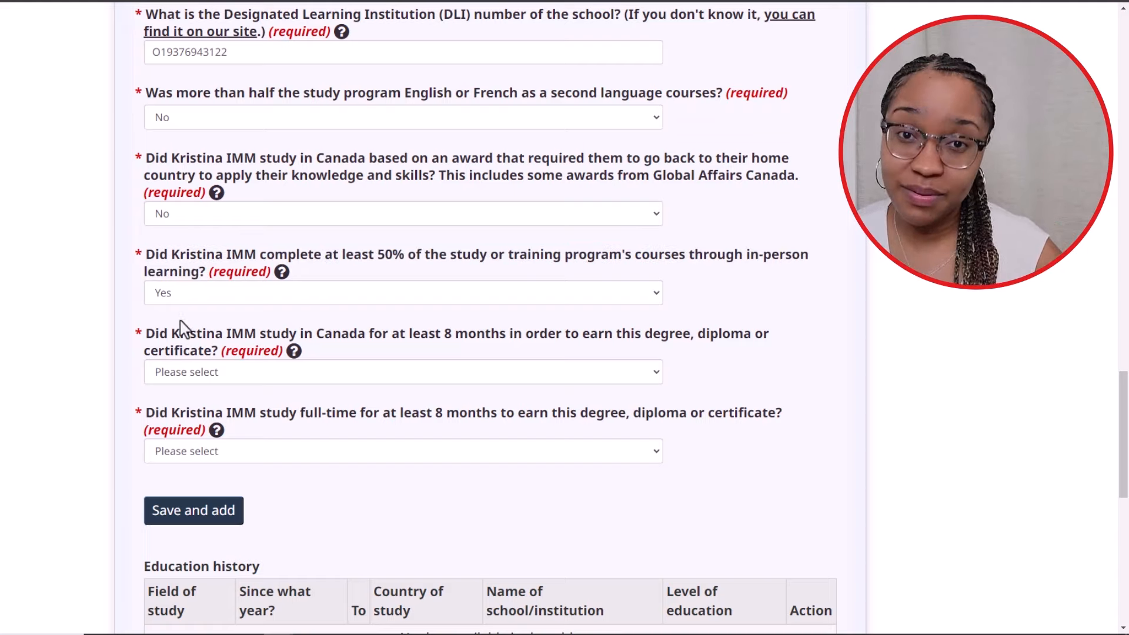
# Answer Yes to having studied in Canada for at least 8 months to earn the credential
pyautogui.moveTo(147, 341); pyautogui.dragTo(297, 373)
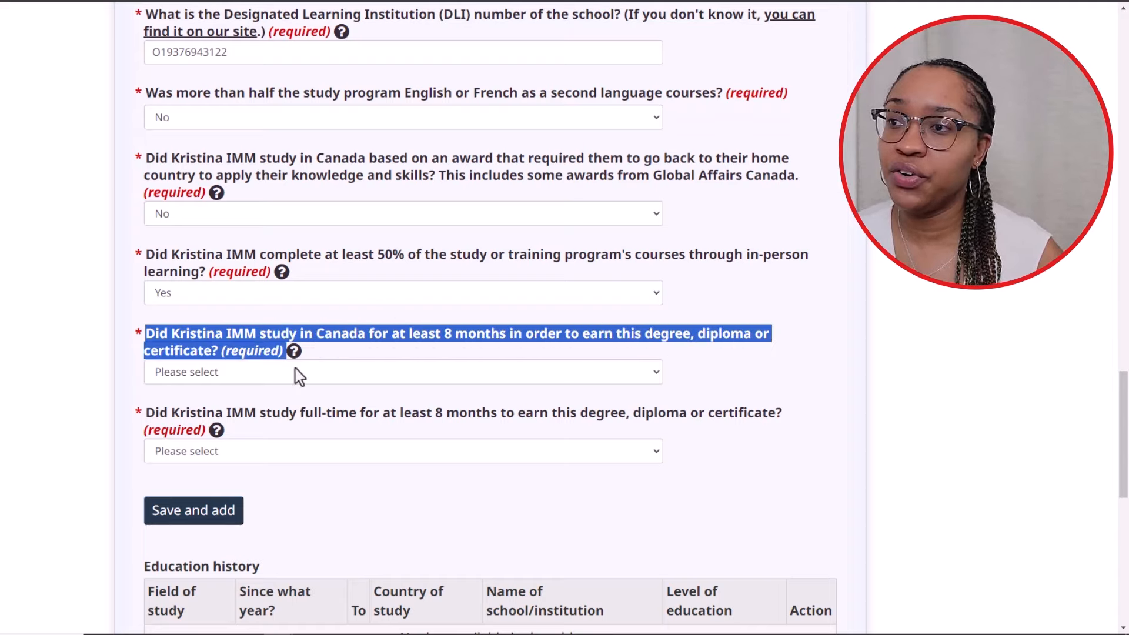
pyautogui.click(472, 376)
pyautogui.click(408, 417)
pyautogui.scroll(-2, 514, 370)
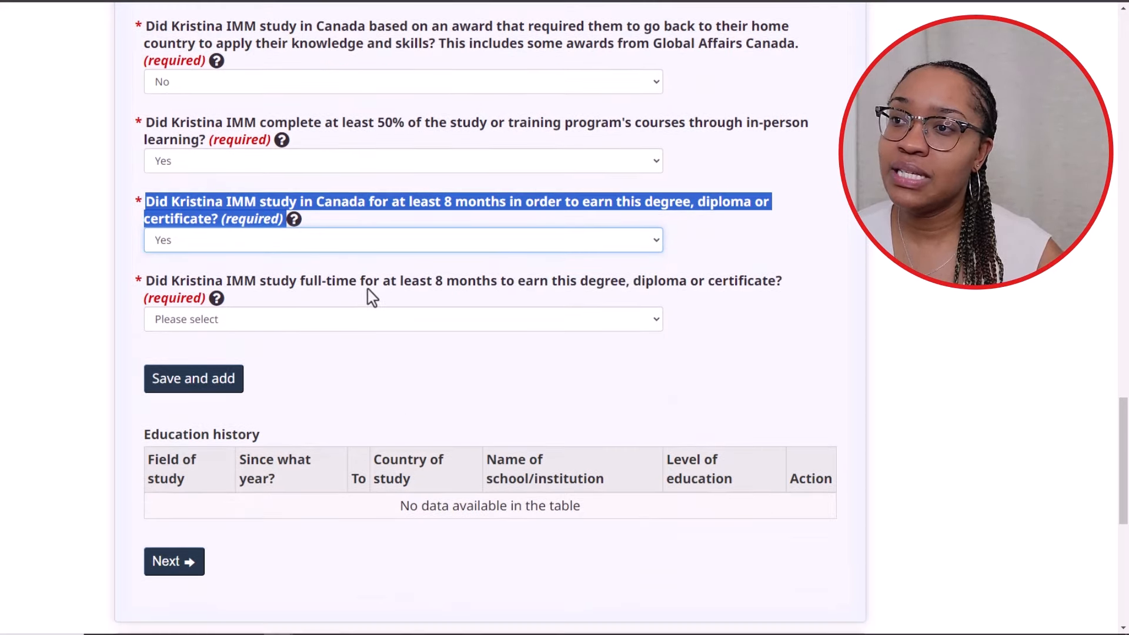
# Answer Yes to studying full-time for at least 8 months and save the Humber College entry to the education history
pyautogui.click(612, 321)
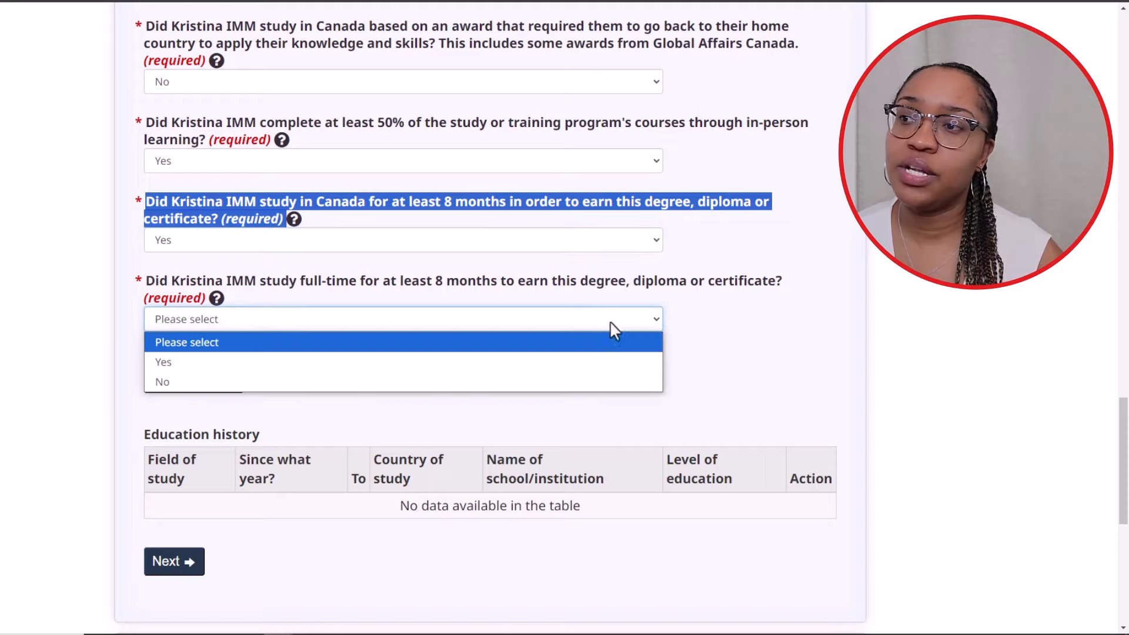
pyautogui.click(475, 362)
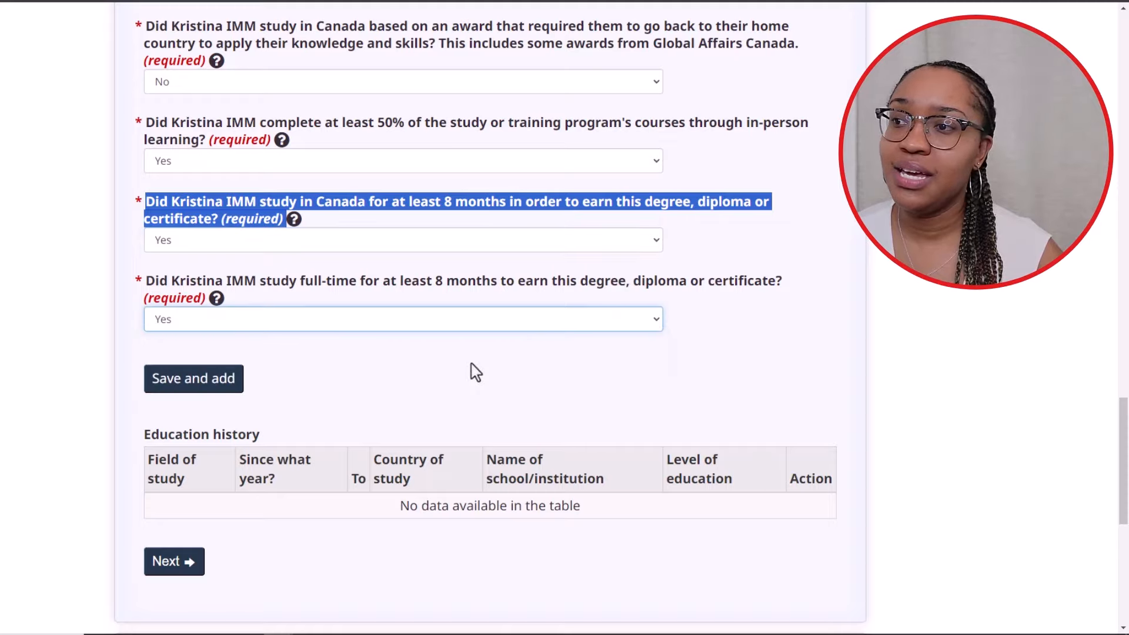
pyautogui.click(196, 391)
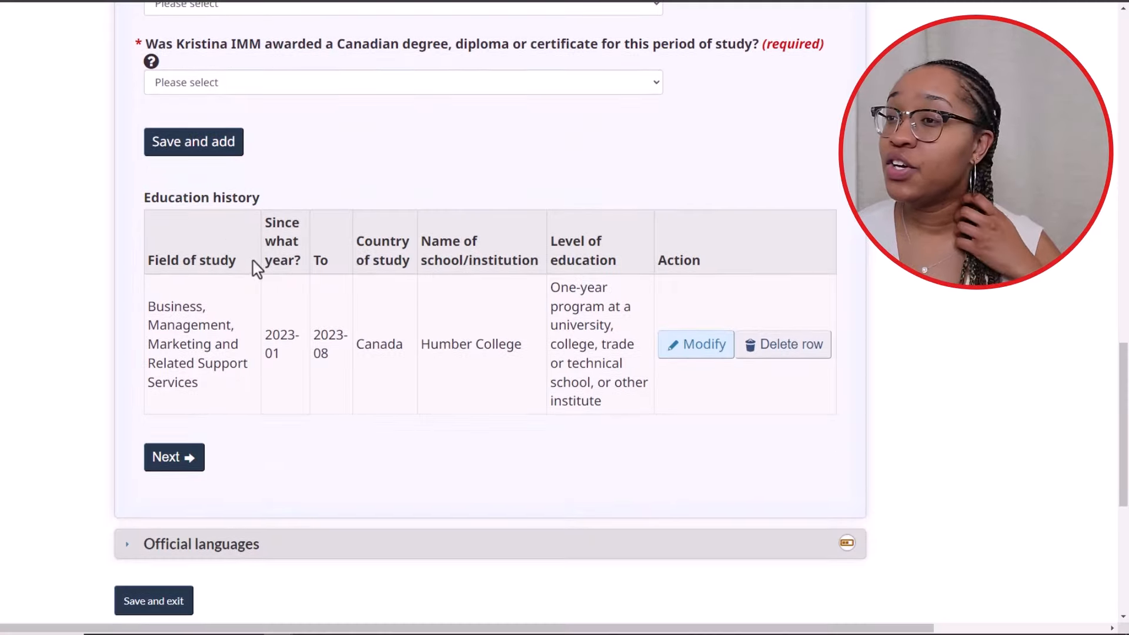
# Start a second education entry in Architecture and Related Services, beginning September 2018 and not marked as current study
pyautogui.scroll(15, 272, 317)
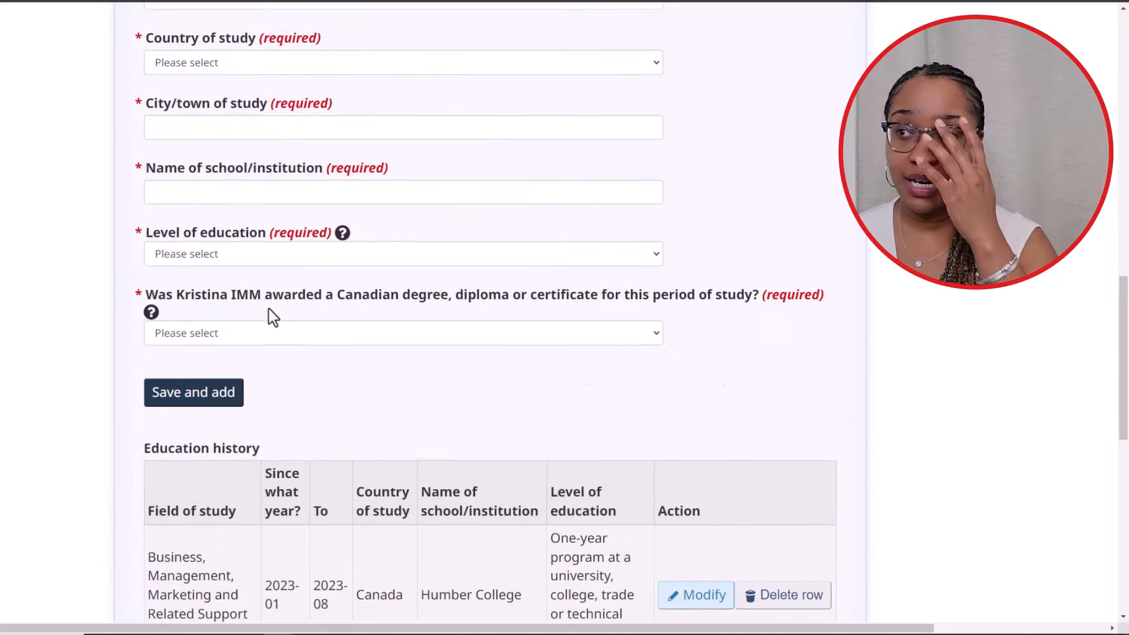
pyautogui.scroll(-5, 270, 316)
pyautogui.click(232, 213)
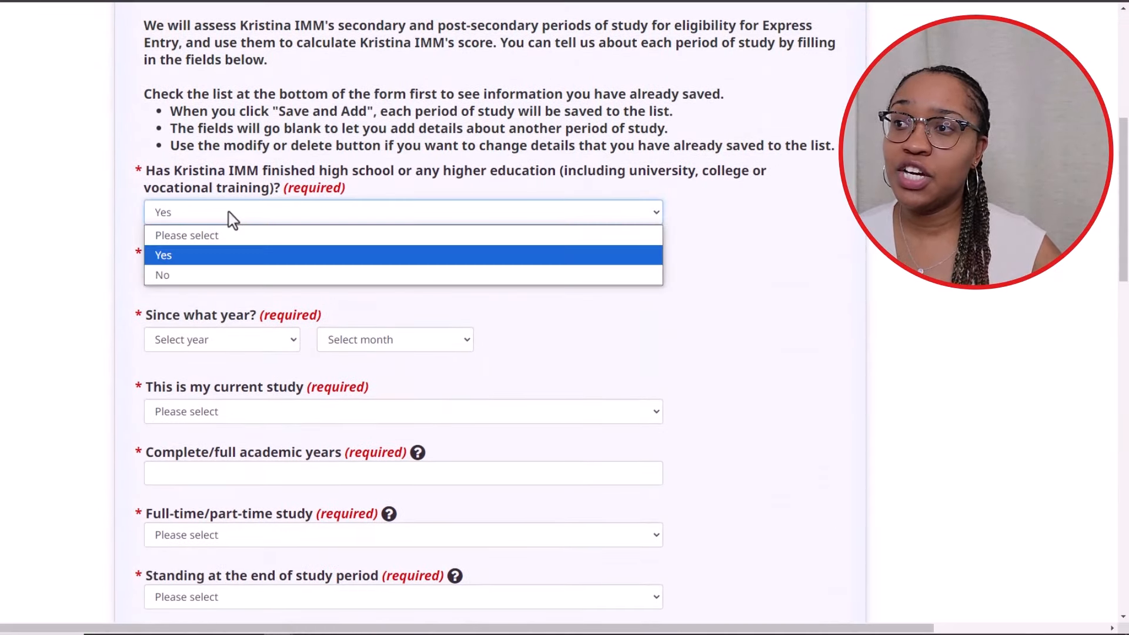
pyautogui.click(227, 252)
pyautogui.click(225, 274)
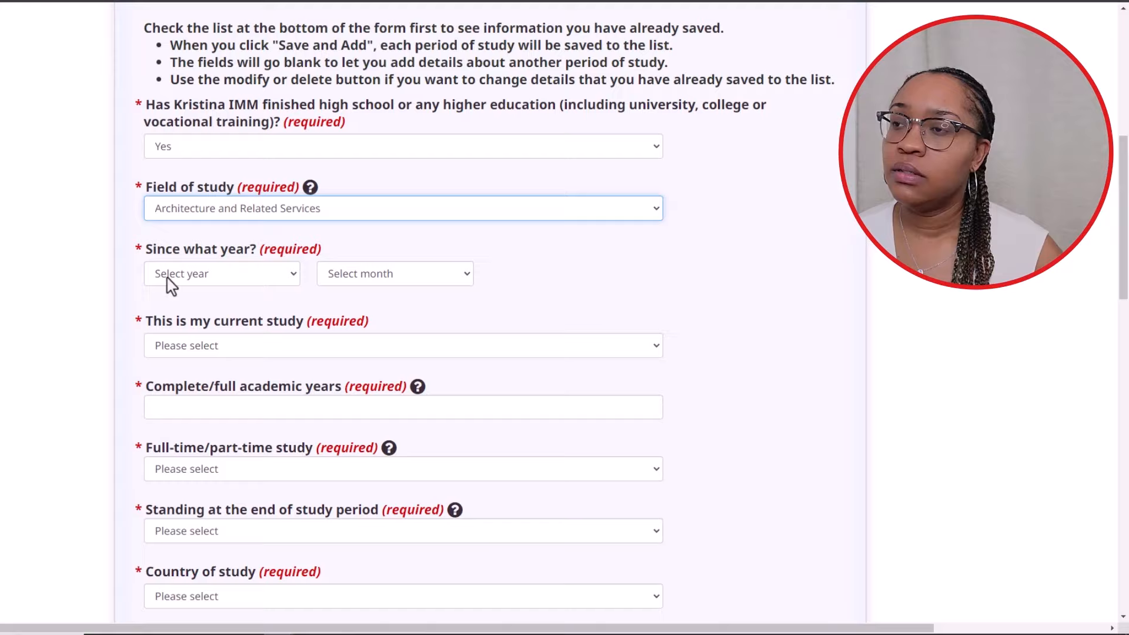
pyautogui.click(171, 286)
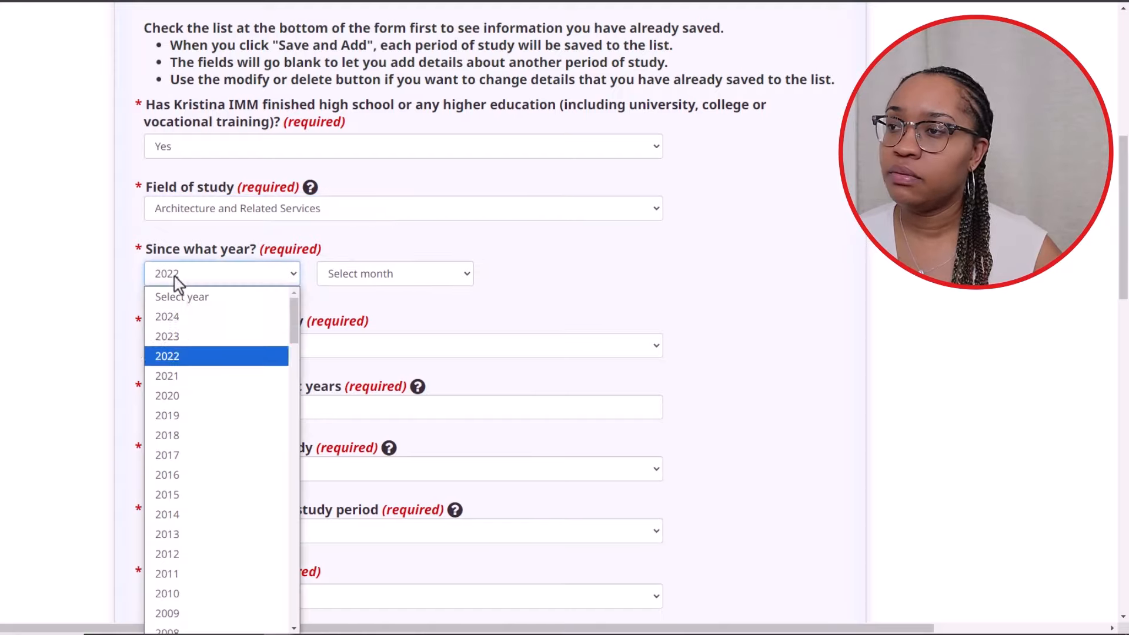
pyautogui.click(176, 411)
pyautogui.click(395, 274)
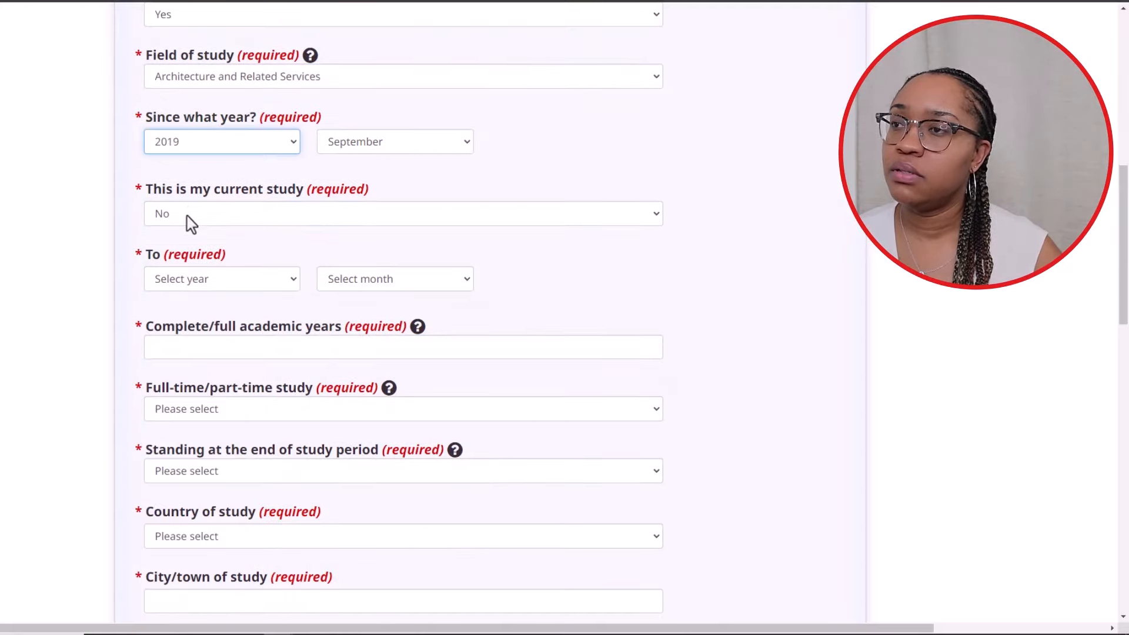
pyautogui.click(223, 278)
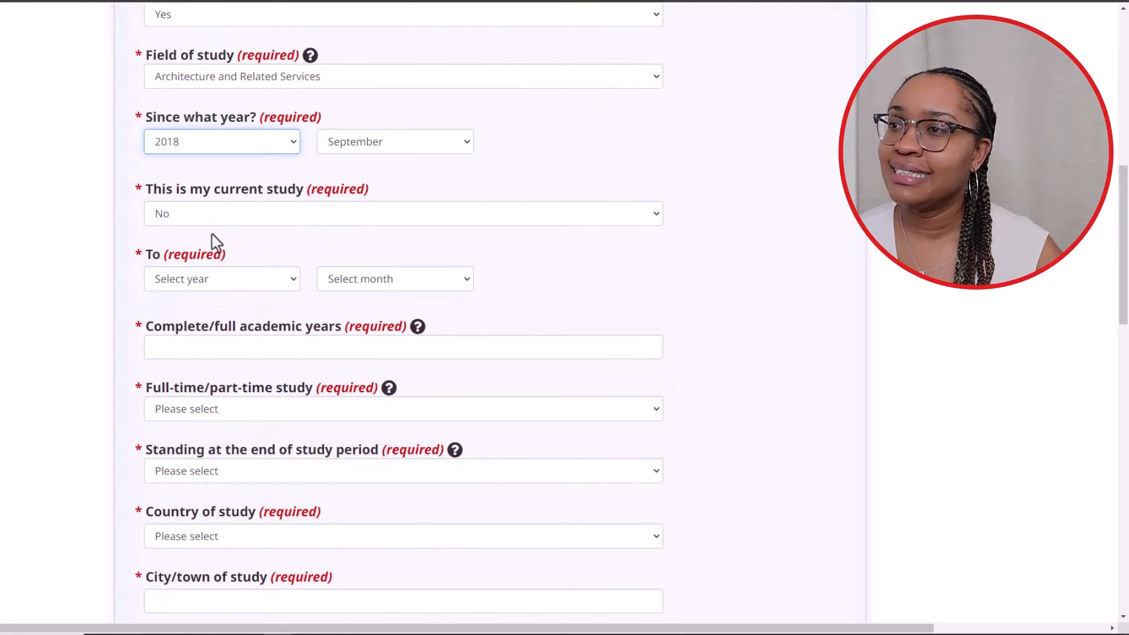
# Fill in the rest of the entry: July 2022 end, 4 academic years, full time, degree awarded, University of Technology, Kingston, Jamaica, bachelor's level, no Canadian credential
pyautogui.click(395, 278)
pyautogui.click(352, 421)
pyautogui.press('Tab')
pyautogui.write('4')
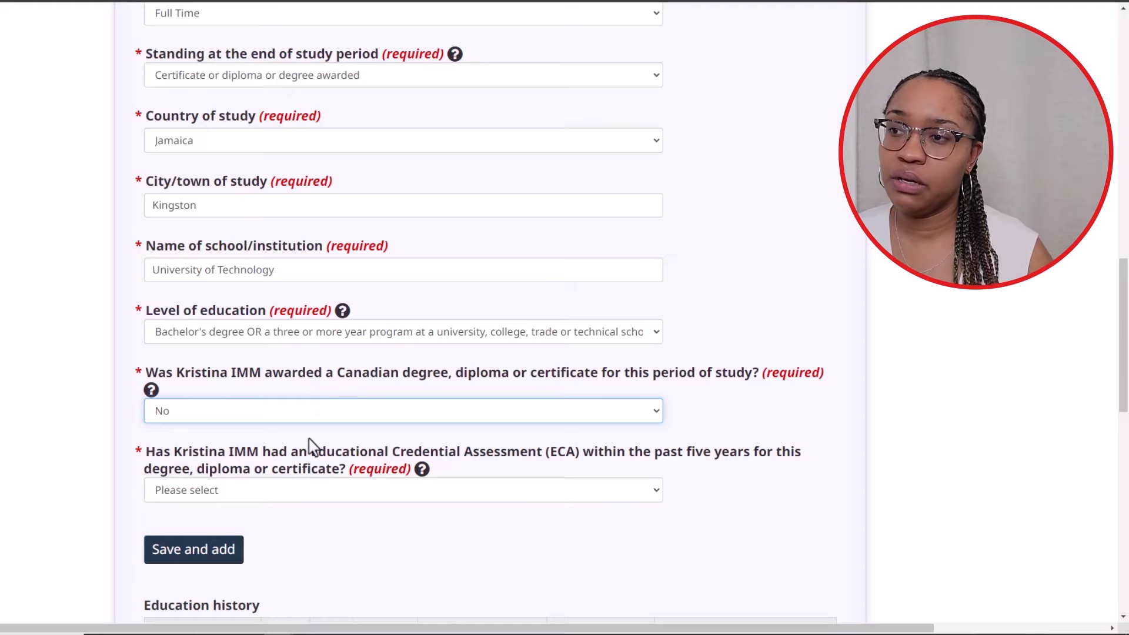
pyautogui.scroll(-2, 226, 397)
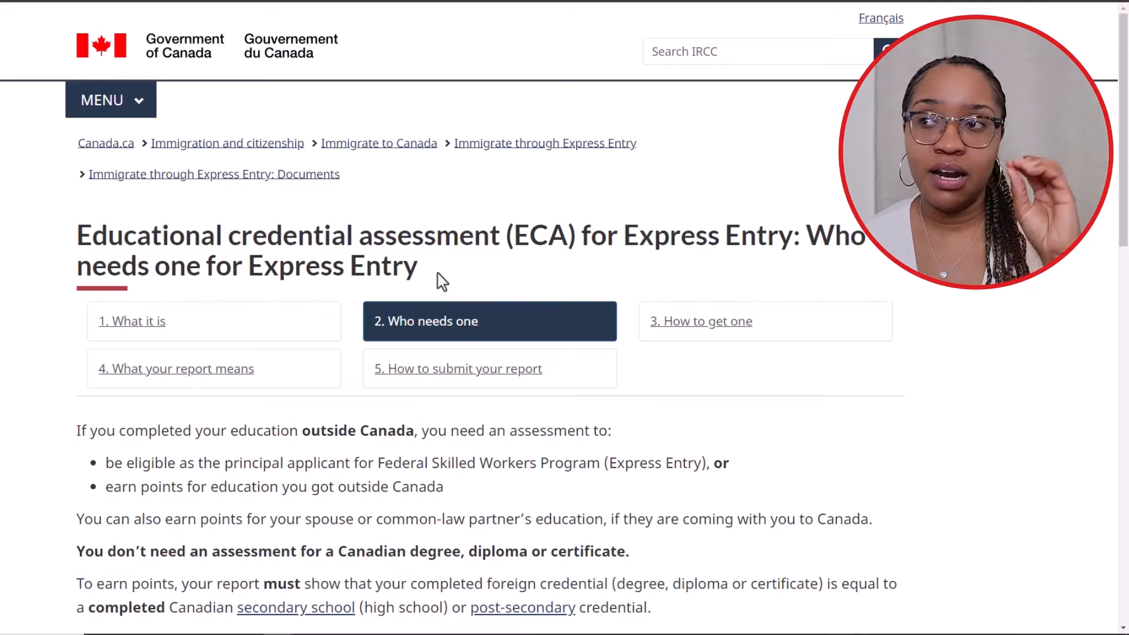
# Read the Express Entry guidance on who needs an educational credential assessment and which credentials to get assessed
pyautogui.scroll(-6, 593, 414)
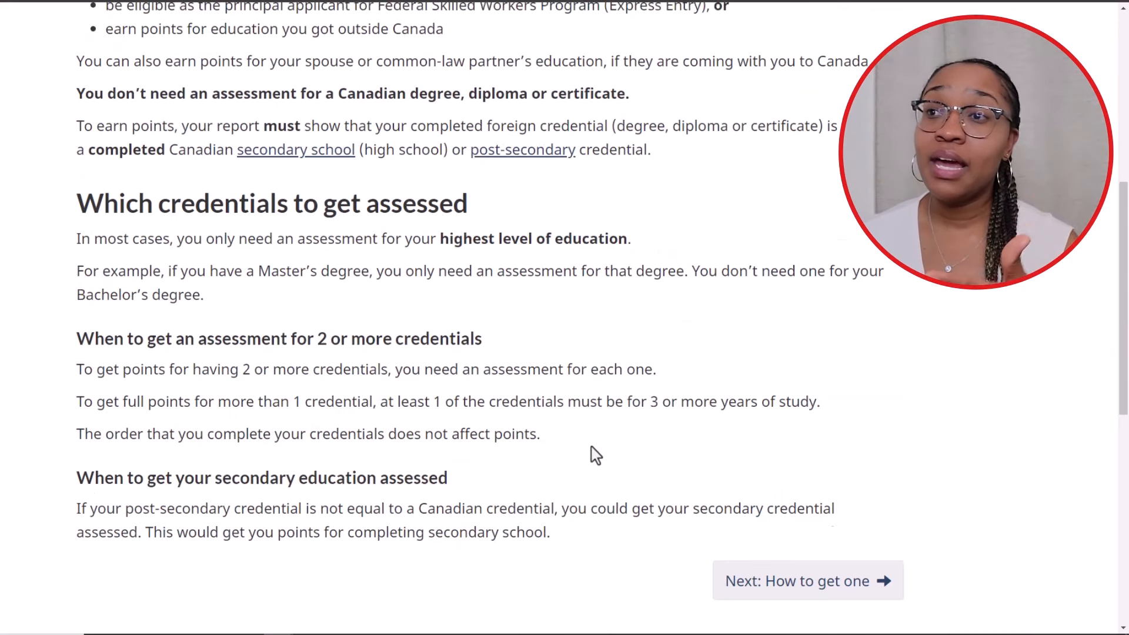
pyautogui.scroll(6, 594, 453)
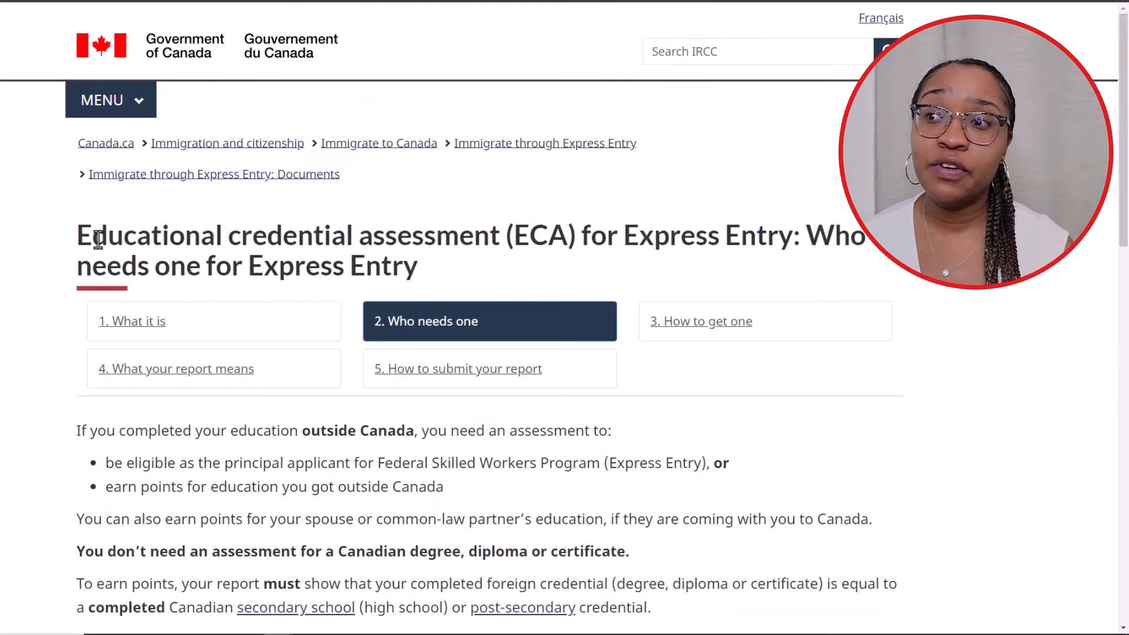
pyautogui.moveTo(79, 235); pyautogui.dragTo(839, 291)
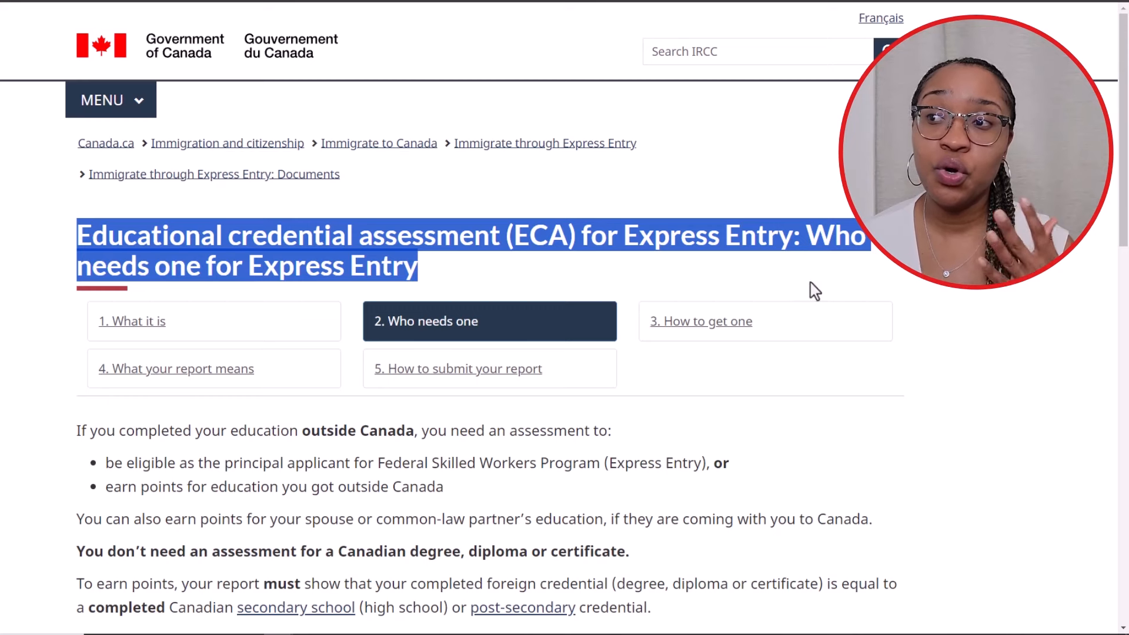
pyautogui.scroll(-6, 810, 291)
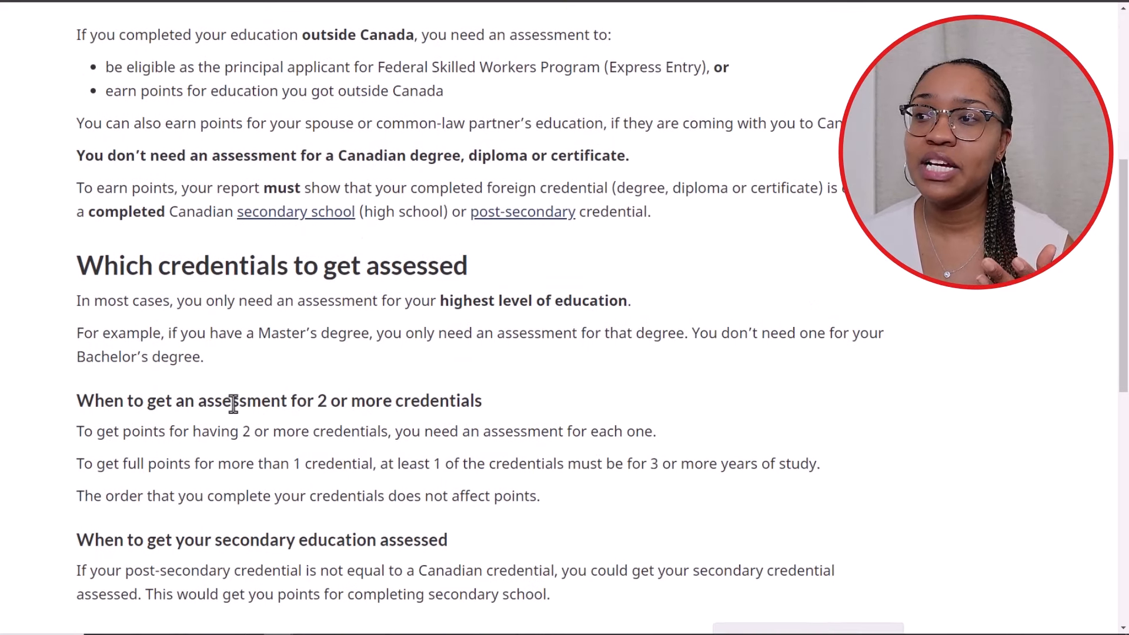
pyautogui.moveTo(76, 301); pyautogui.dragTo(648, 305)
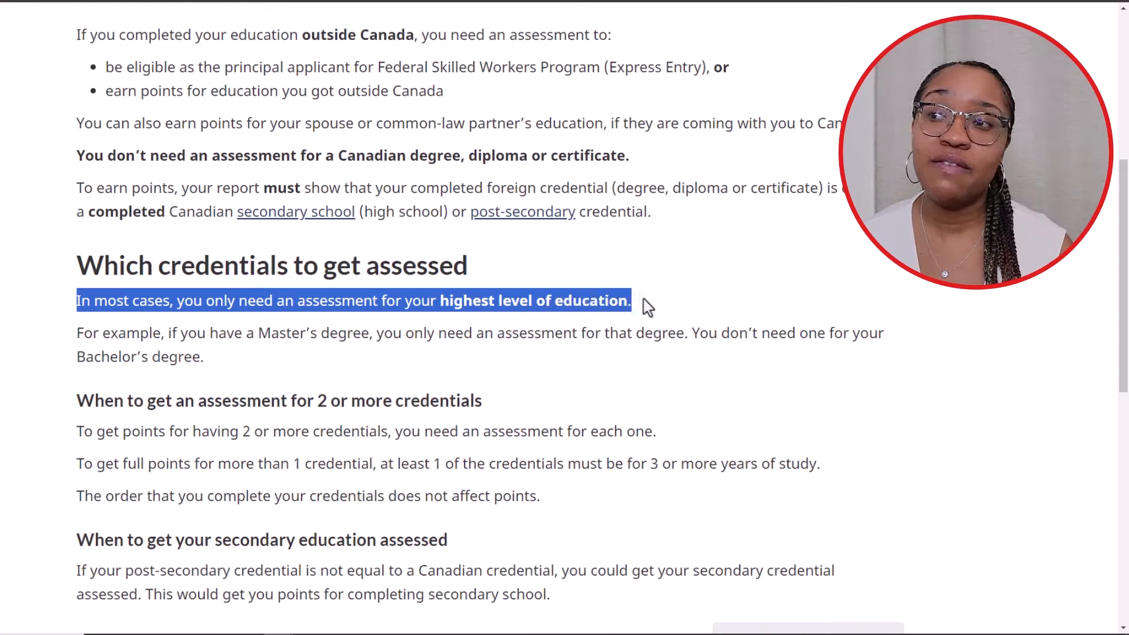
pyautogui.moveTo(76, 333); pyautogui.dragTo(228, 368)
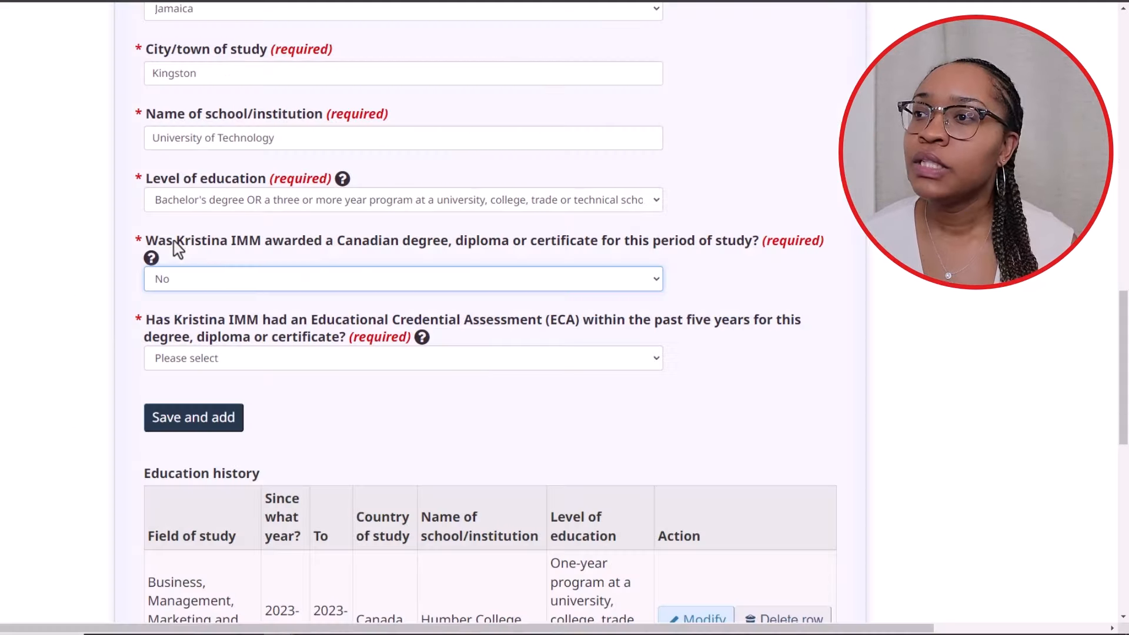
# Answer Yes to having had an Educational Credential Assessment within the past five years for the University of Technology degree
pyautogui.click(361, 276)
pyautogui.scroll(-1, 288, 279)
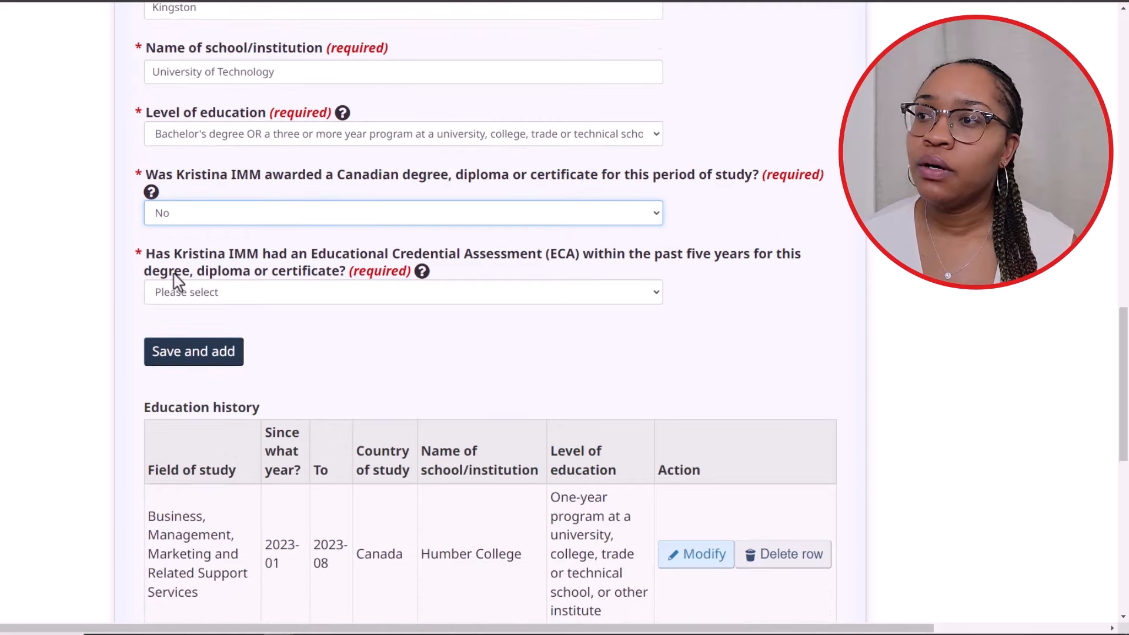
pyautogui.moveTo(147, 259); pyautogui.dragTo(302, 295)
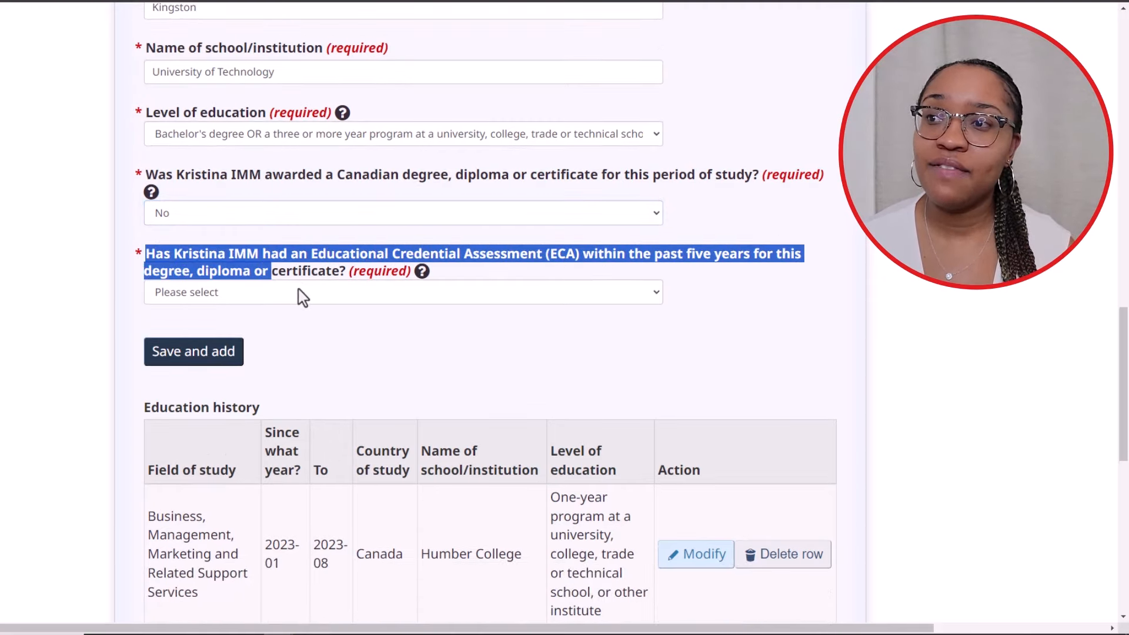
pyautogui.click(333, 296)
pyautogui.click(323, 335)
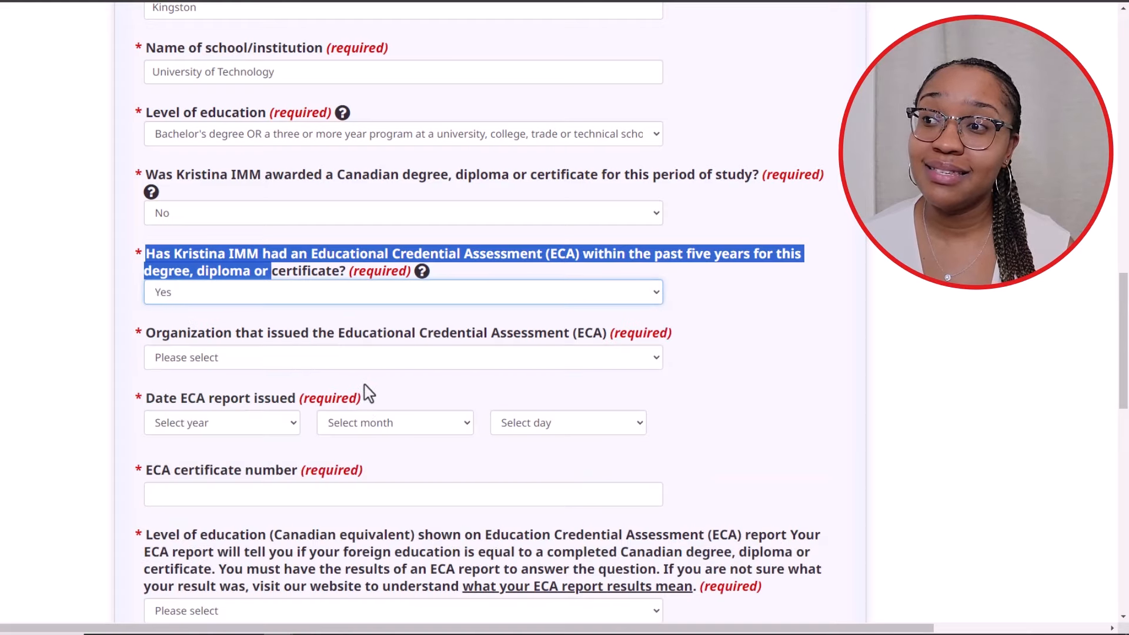
# Set World Education Services as the ECA issuing organization and February 17, 2023 as the report's issue date
pyautogui.scroll(-2, 352, 317)
pyautogui.click(333, 226)
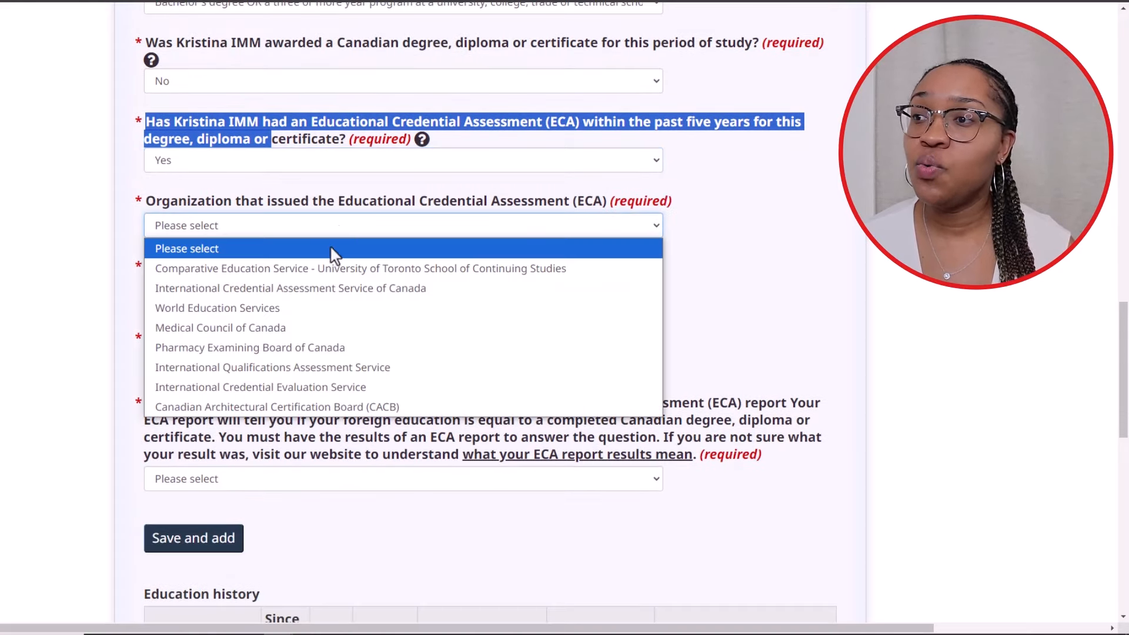
pyautogui.click(332, 314)
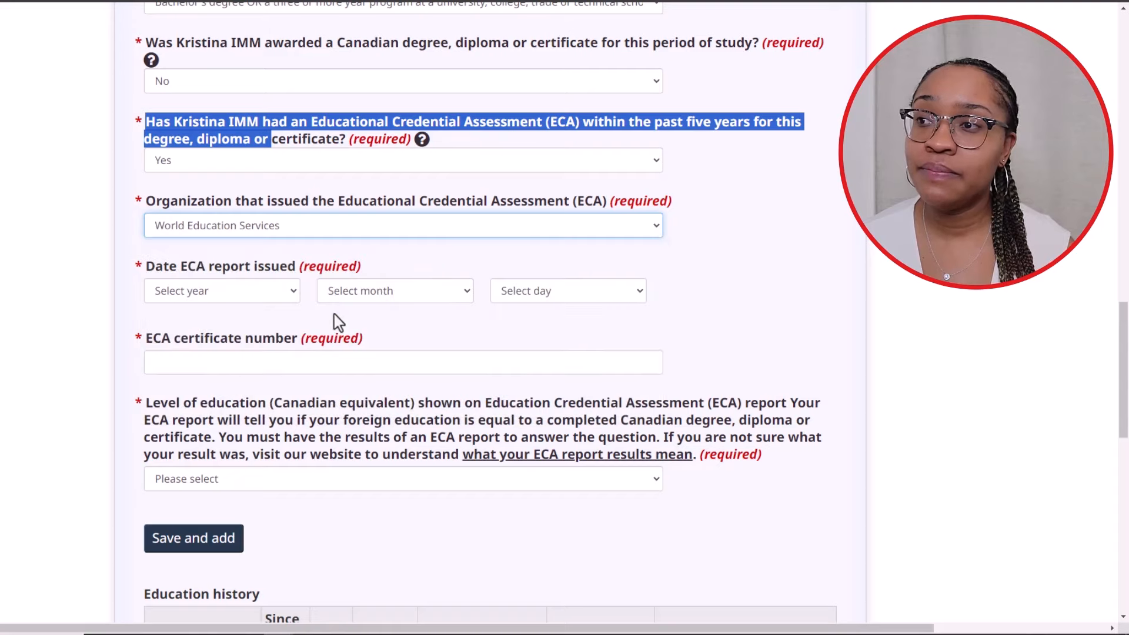
pyautogui.click(241, 294)
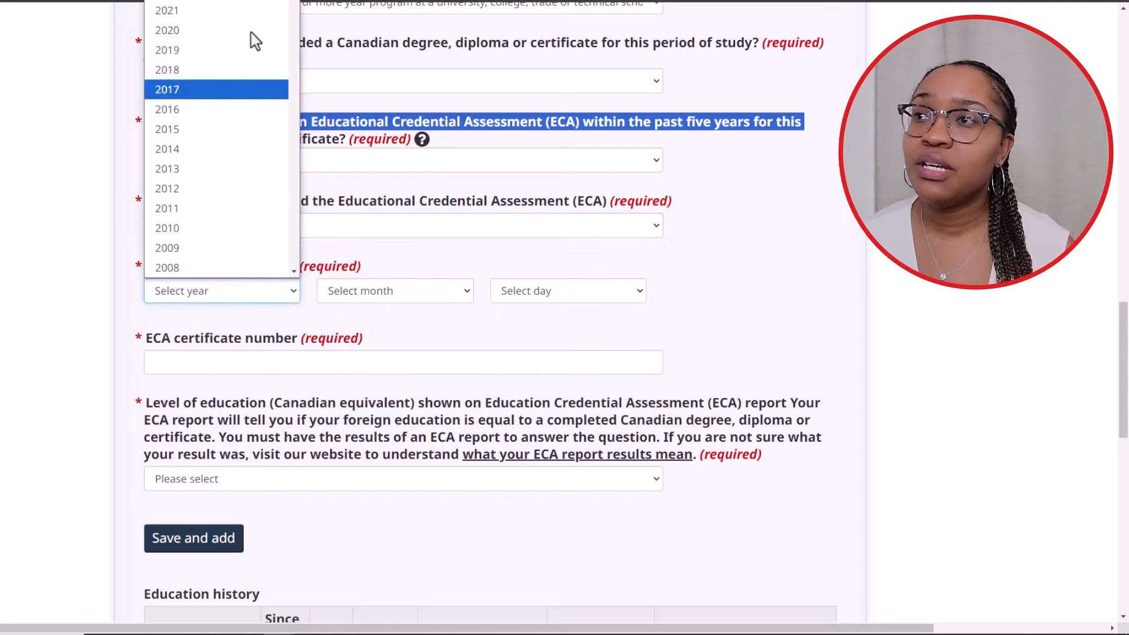
pyautogui.click(199, 1)
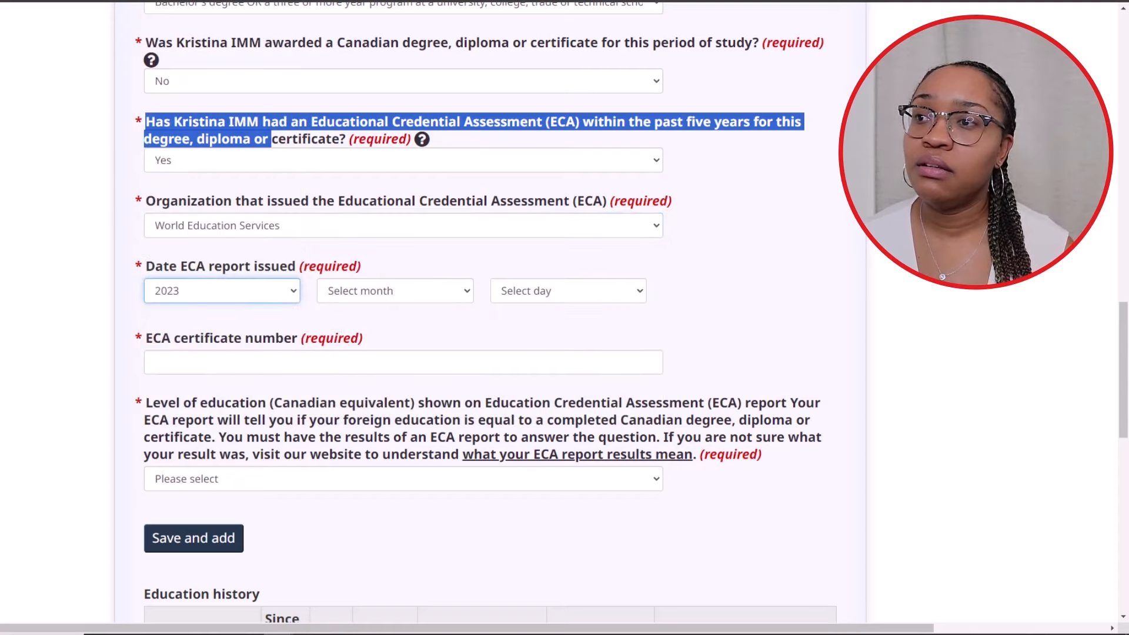
pyautogui.click(382, 291)
pyautogui.click(382, 355)
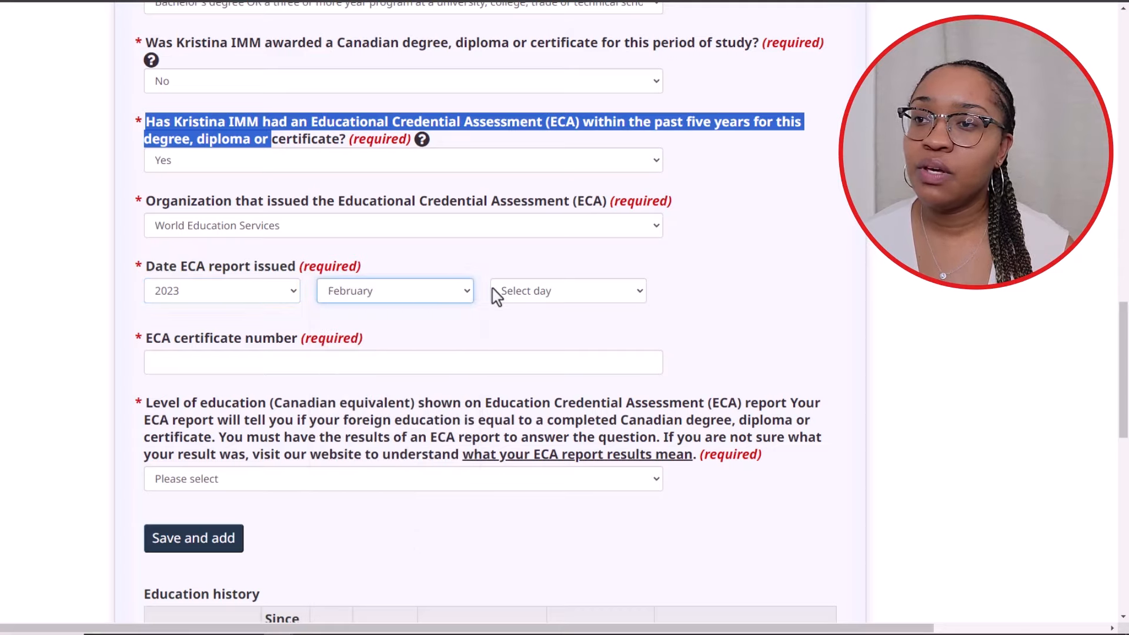
pyautogui.click(511, 294)
pyautogui.click(559, 269)
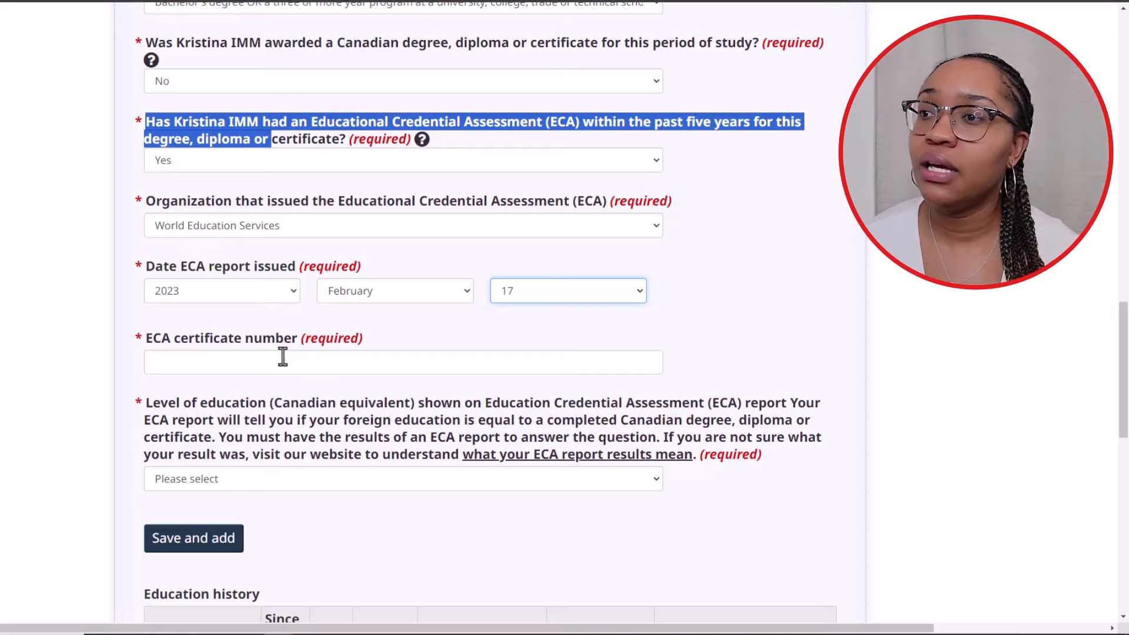
# Enter the ECA certificate number and check the available issuing organizations, keeping World Education Services
pyautogui.click(295, 356)
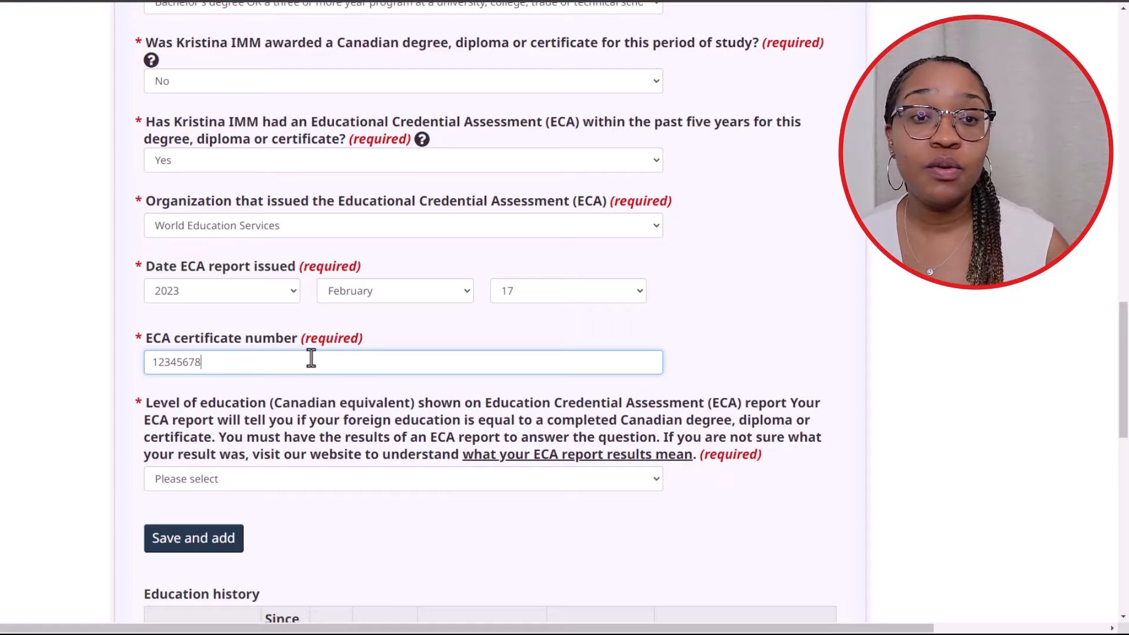
pyautogui.click(260, 230)
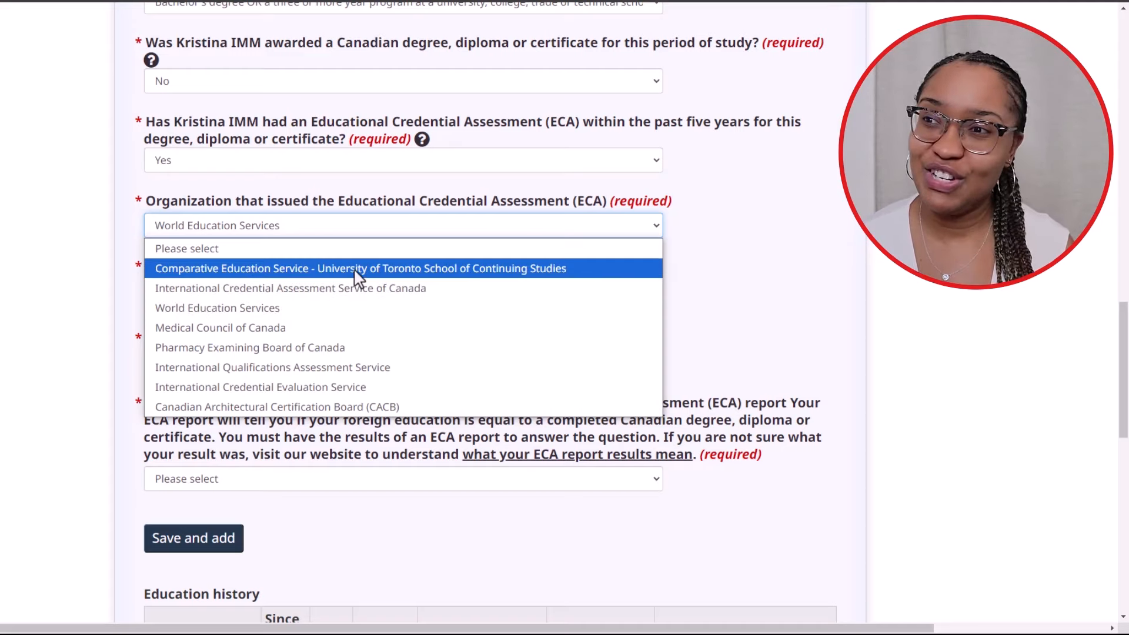
pyautogui.click(715, 312)
pyautogui.scroll(-1, 271, 330)
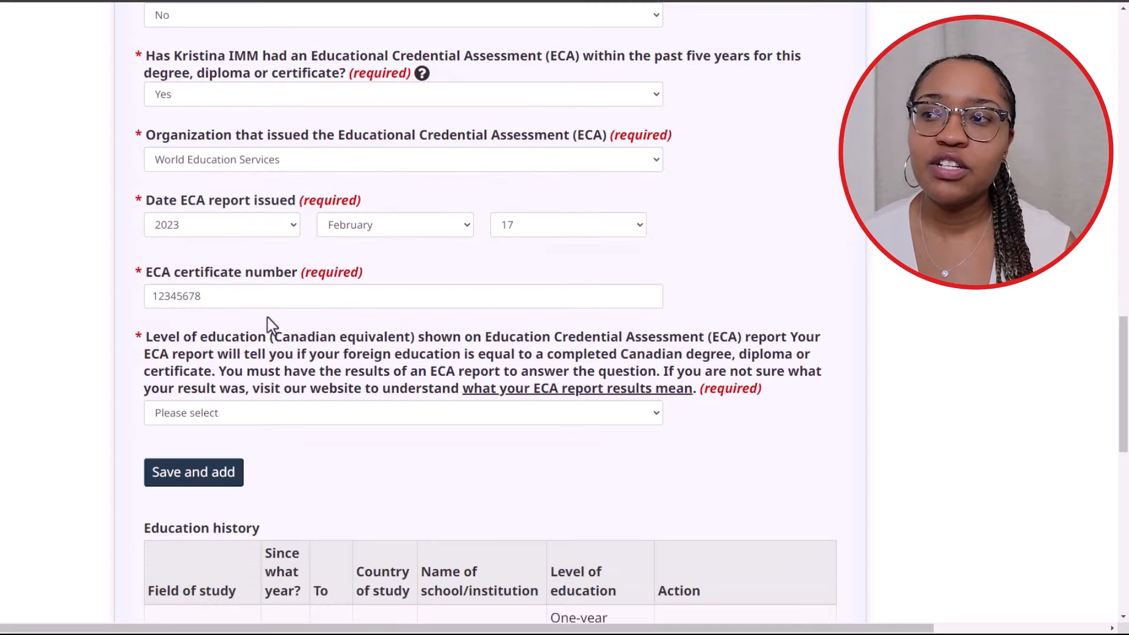
# Set the ECA report's Canadian-equivalent level of education to a Bachelor's degree OR a three or more year program
pyautogui.click(260, 296)
pyautogui.moveTo(146, 337); pyautogui.dragTo(785, 355)
pyautogui.click(439, 412)
pyautogui.scroll(-1, 443, 423)
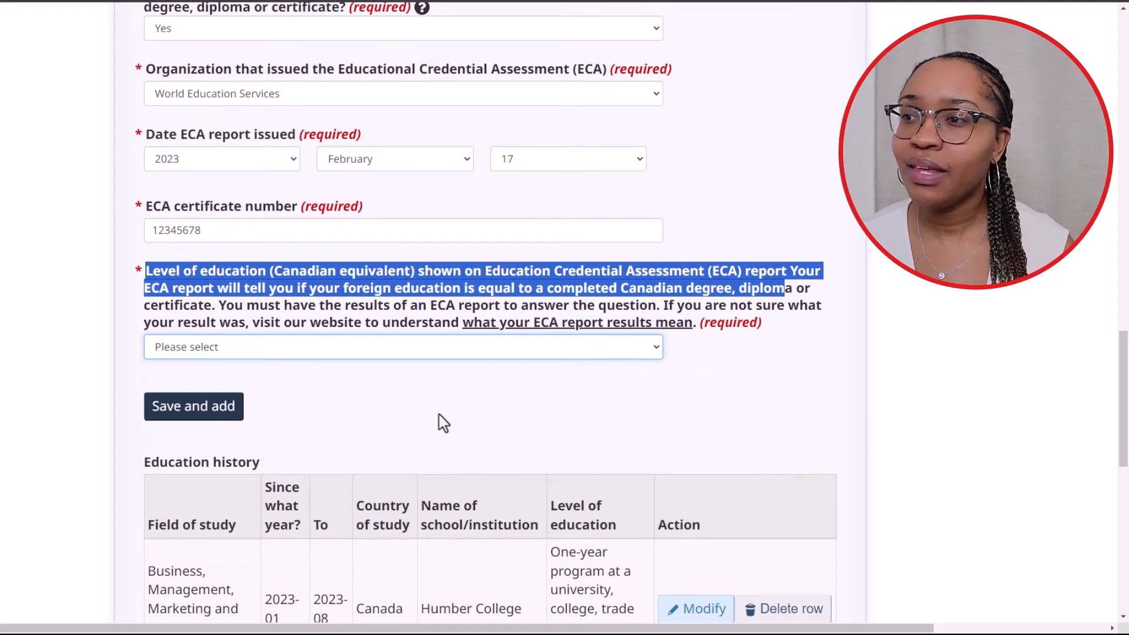
pyautogui.click(385, 348)
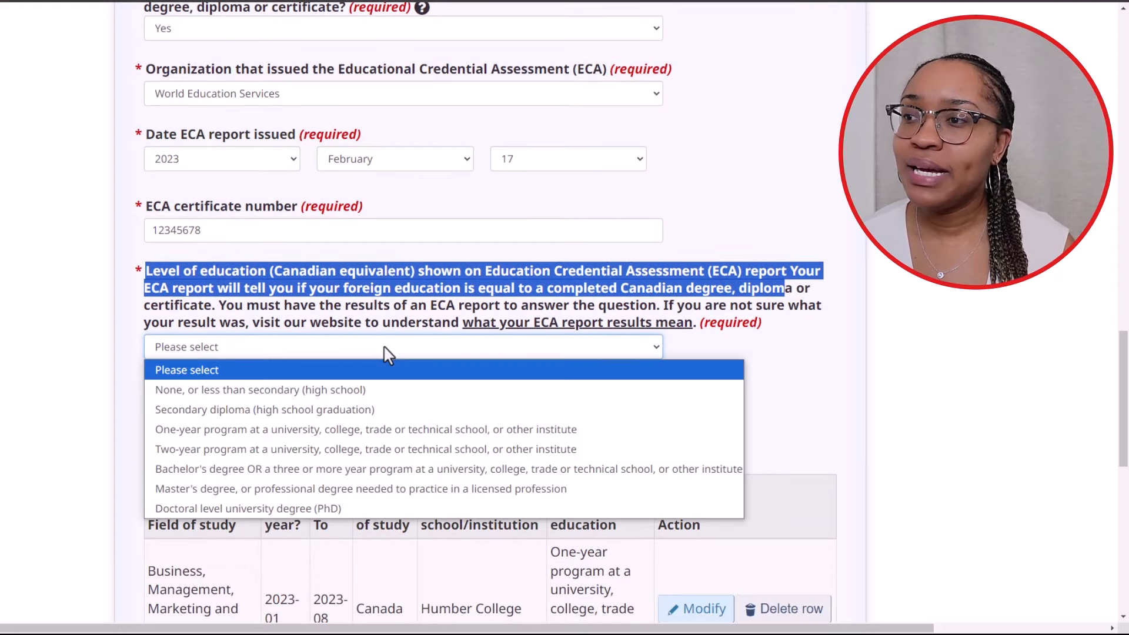
pyautogui.click(383, 471)
pyautogui.click(411, 421)
# Review the University of Technology entry, save it to the education history and check the saved list
pyautogui.scroll(7, 411, 421)
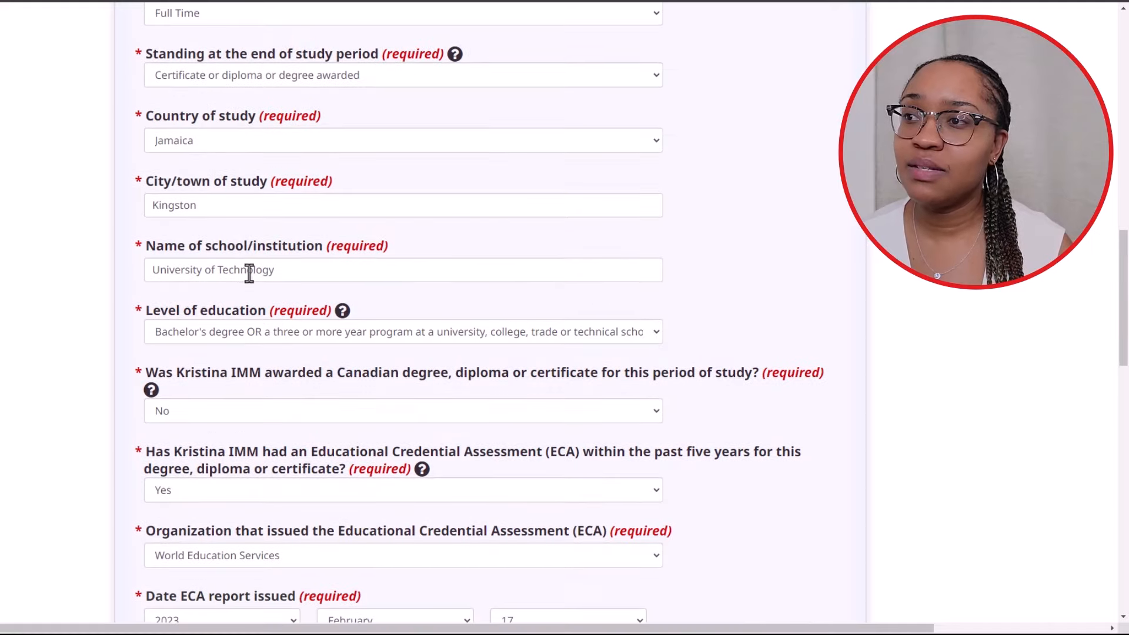
pyautogui.scroll(-4, 365, 348)
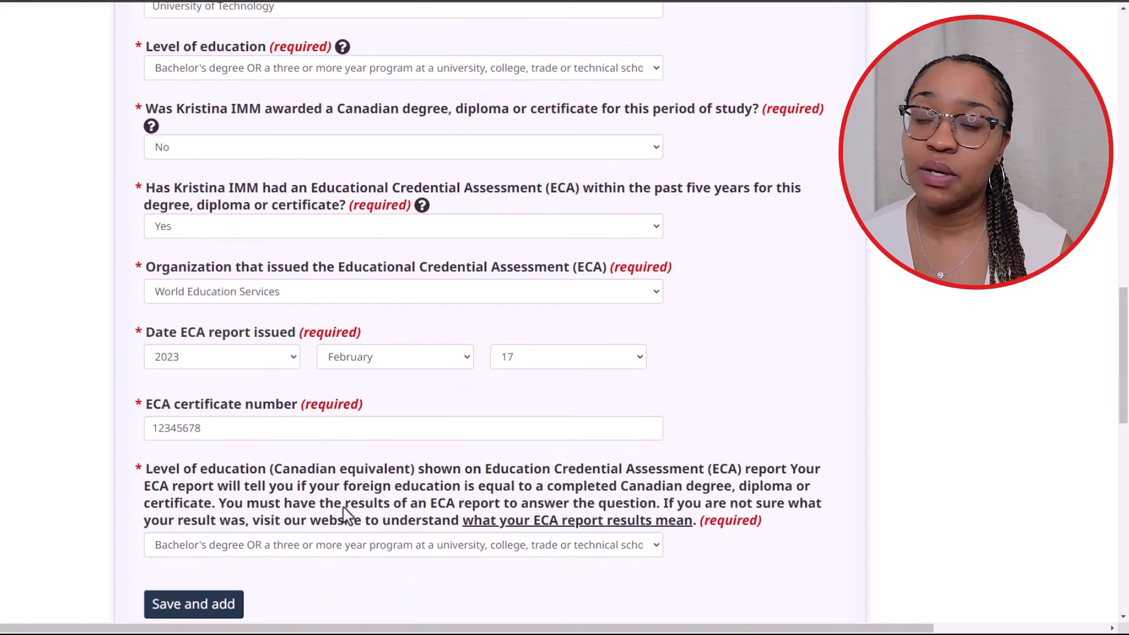
pyautogui.scroll(-2, 347, 515)
pyautogui.click(193, 486)
pyautogui.scroll(-7, 194, 485)
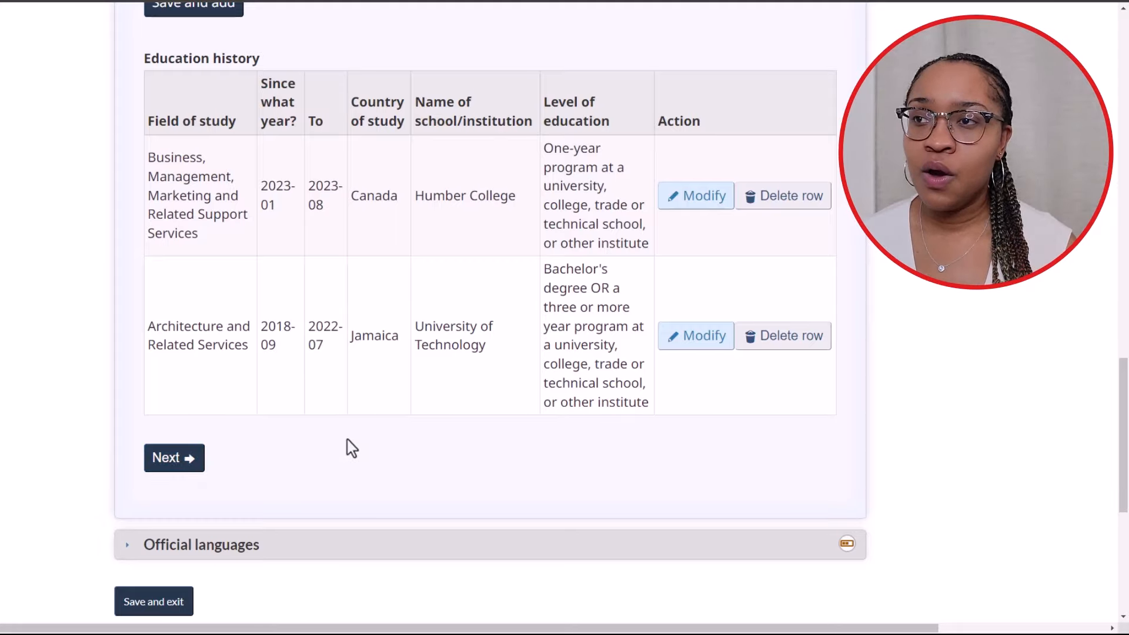
pyautogui.scroll(6, 352, 448)
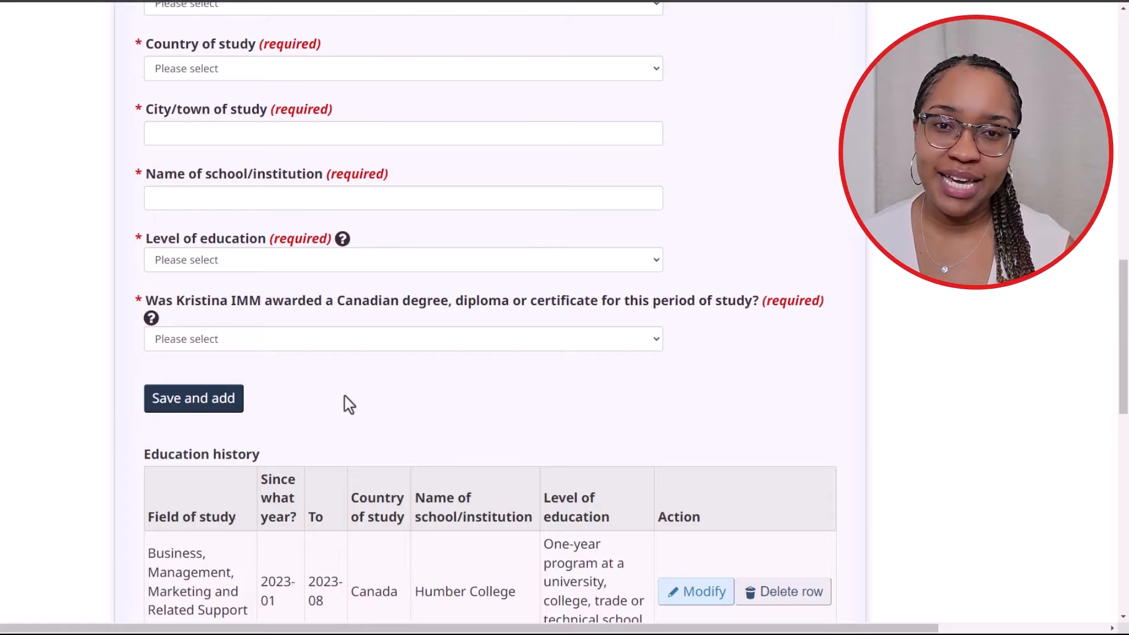
# Set the field of study for a new education entry to Other and answer No to the Canadian credential question
pyautogui.scroll(7, 350, 405)
pyautogui.scroll(-4, 349, 405)
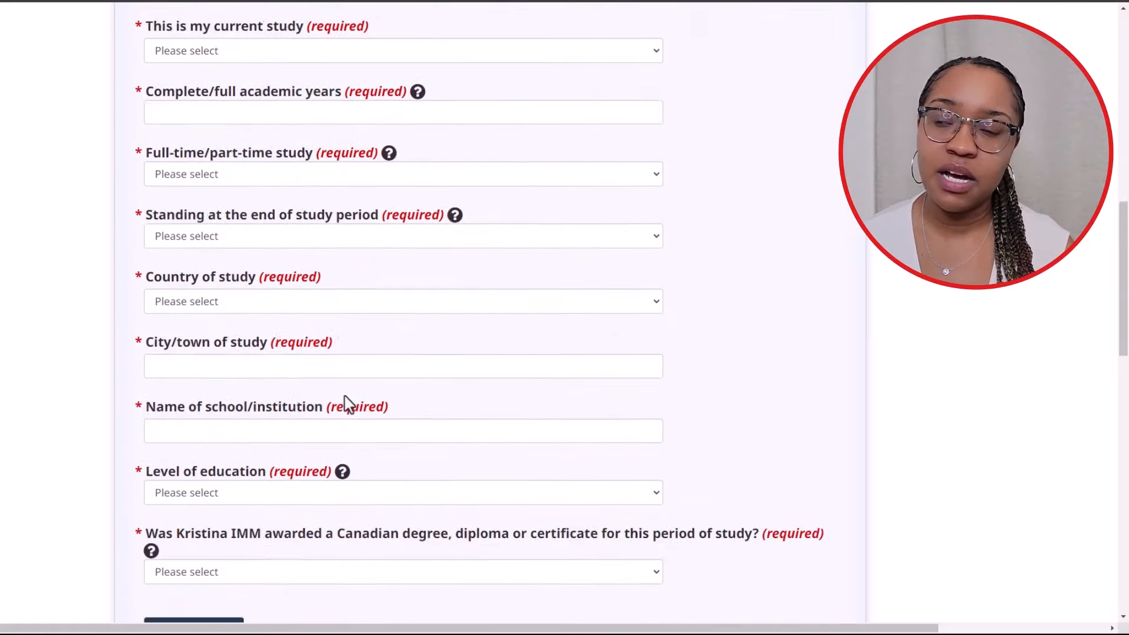
pyautogui.scroll(-14, 347, 405)
pyautogui.scroll(4, 345, 398)
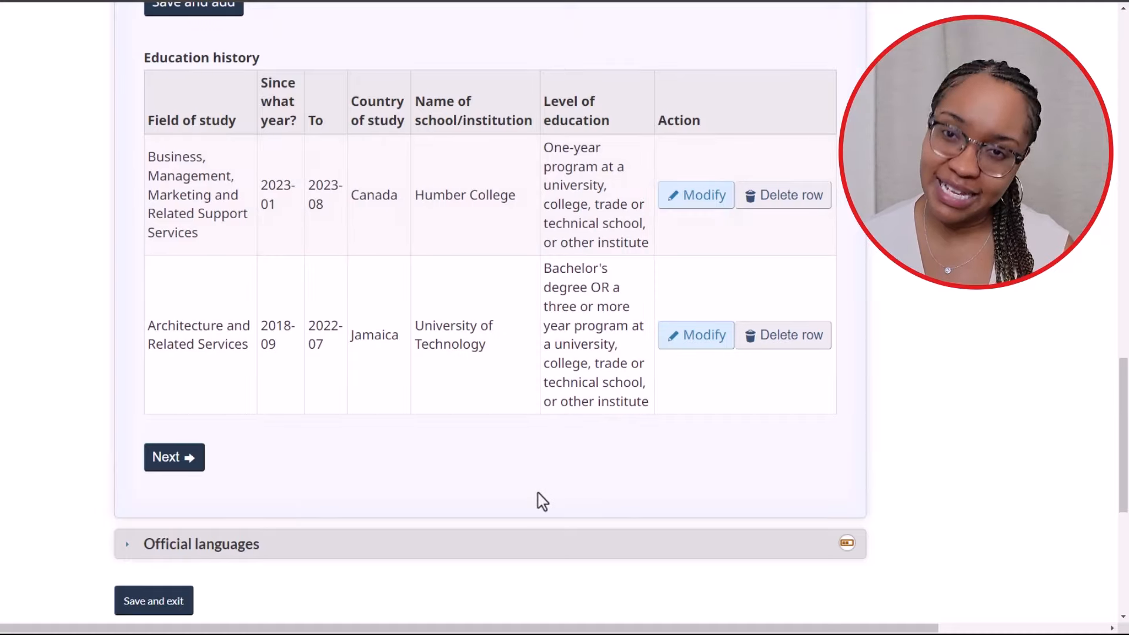
pyautogui.scroll(12, 562, 456)
pyautogui.scroll(-2, 553, 425)
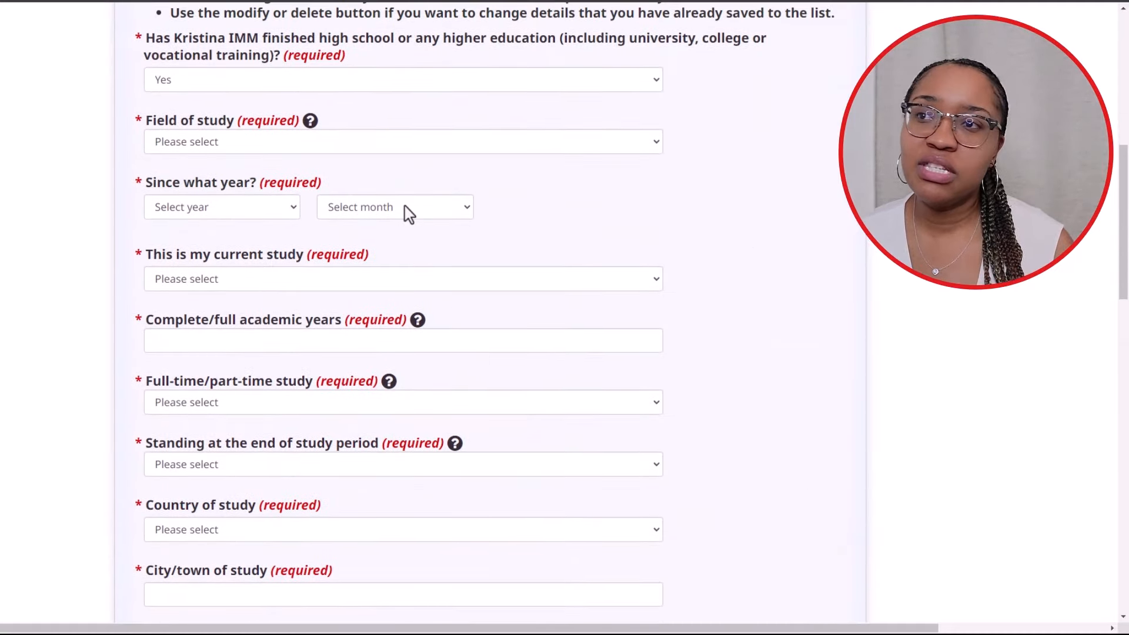
pyautogui.scroll(2, 408, 215)
pyautogui.click(213, 275)
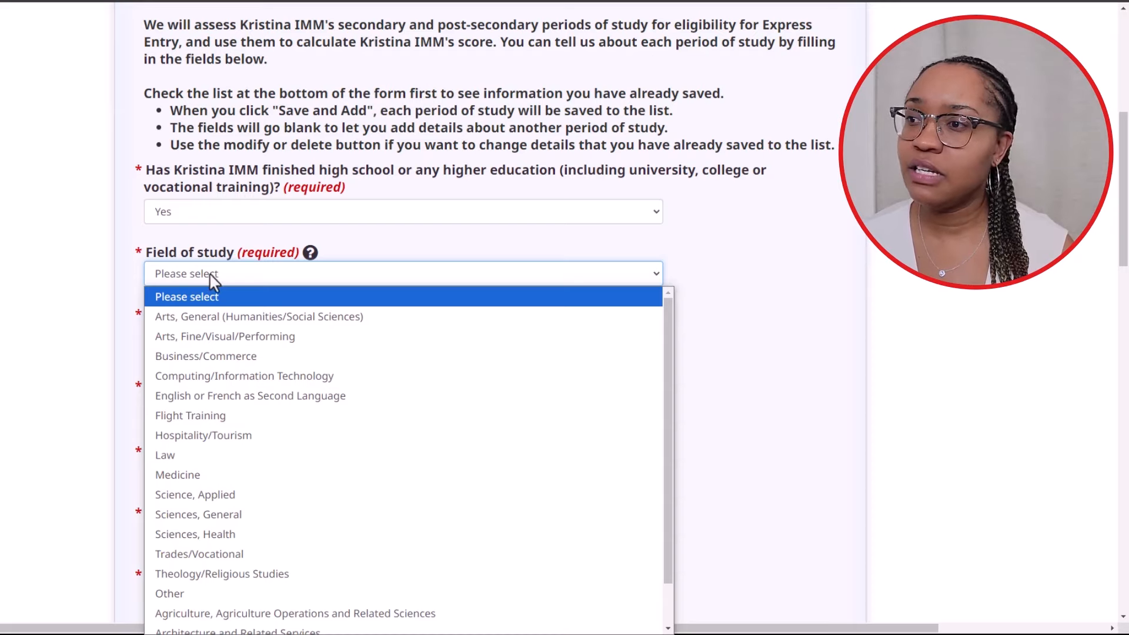
pyautogui.scroll(-1, 318, 382)
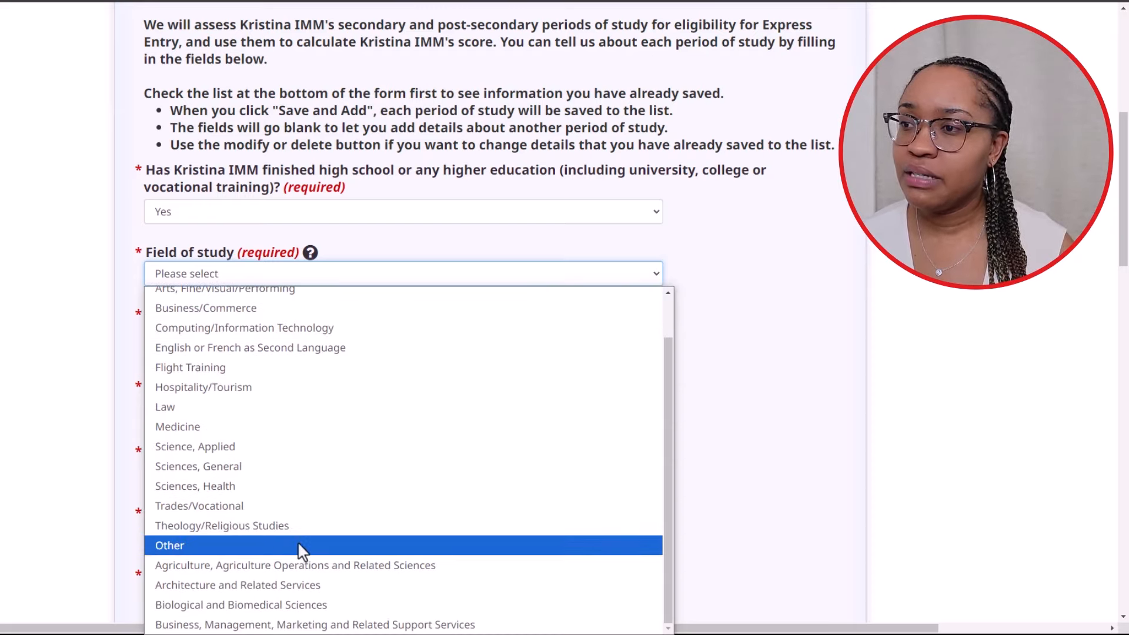
pyautogui.click(297, 545)
pyautogui.click(272, 346)
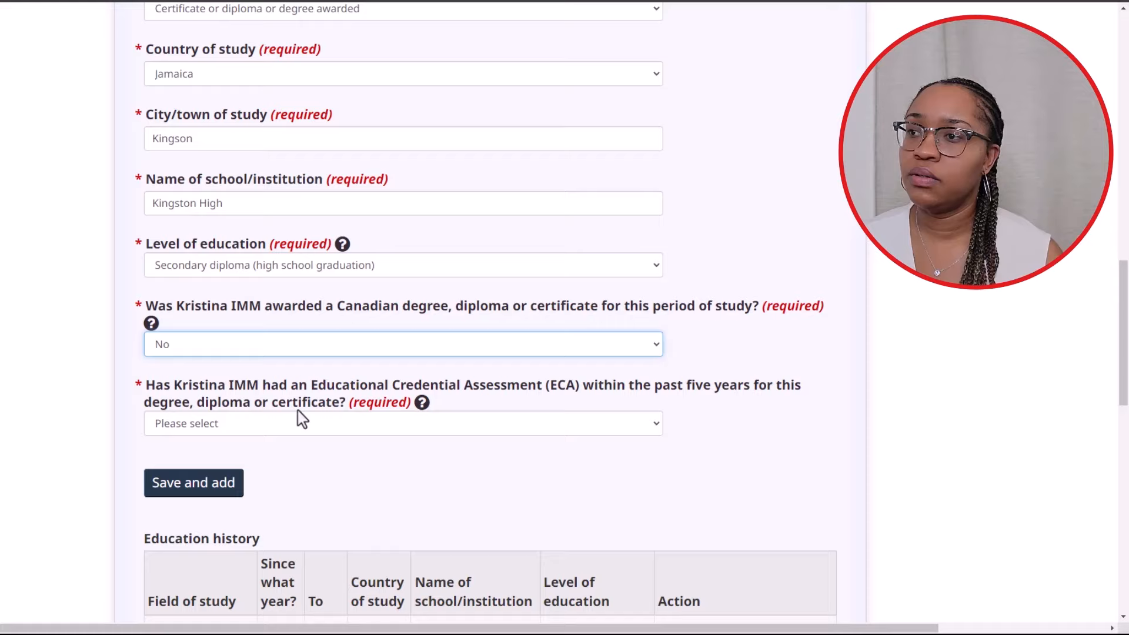
# Review the Kingston High entry and select Secondary diploma (high school graduation) as its level of education
pyautogui.scroll(3, 292, 325)
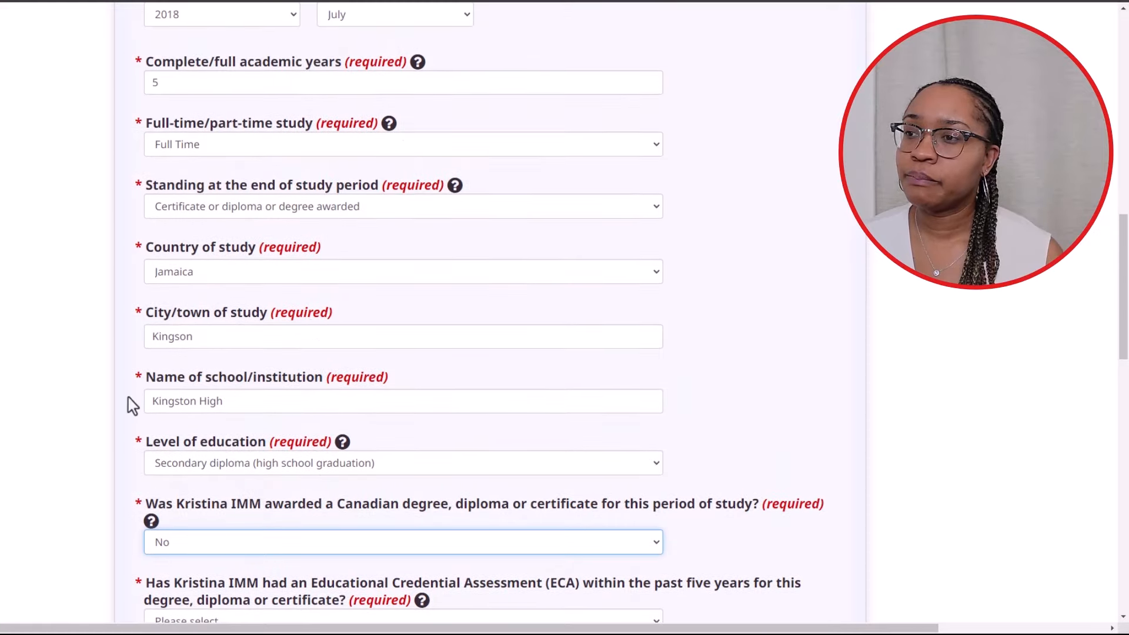
pyautogui.scroll(5, 194, 181)
pyautogui.scroll(-4, 184, 505)
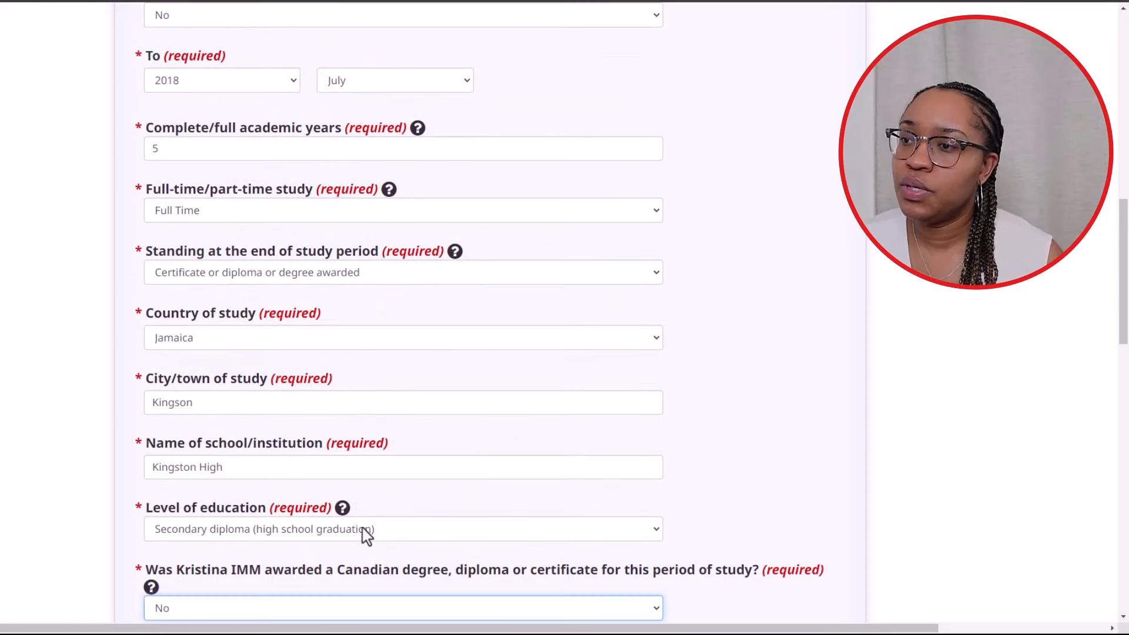
pyautogui.click(381, 532)
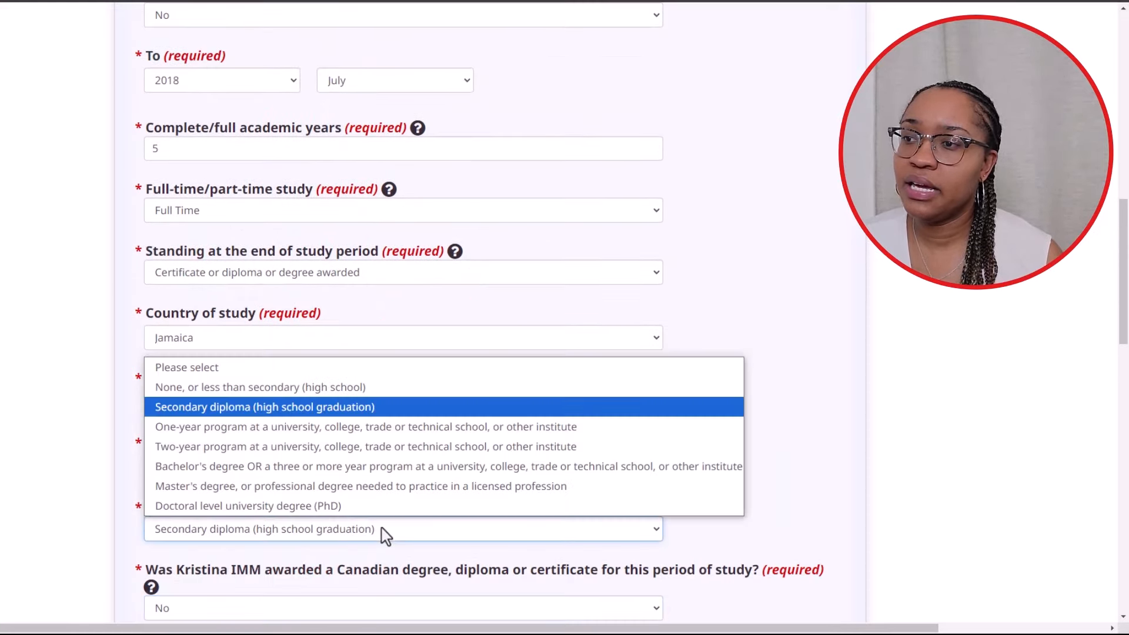
pyautogui.click(257, 415)
pyautogui.scroll(-3, 128, 396)
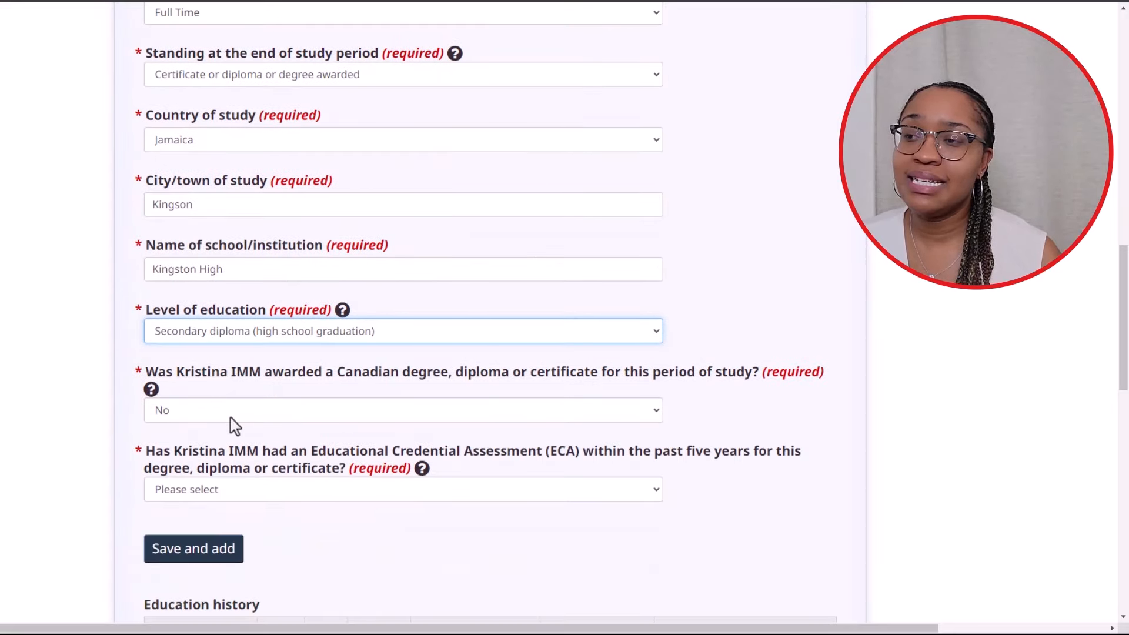
# Answer No to the ECA question and save the Kingston High entry to the education history
pyautogui.scroll(-2, 270, 403)
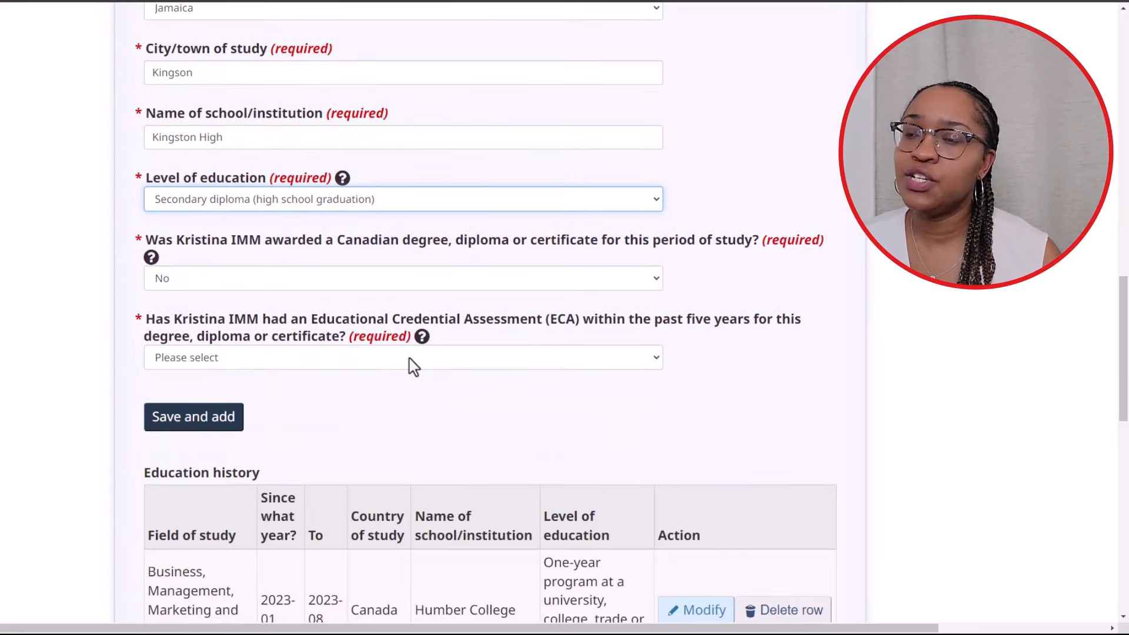
pyautogui.click(409, 359)
pyautogui.click(360, 424)
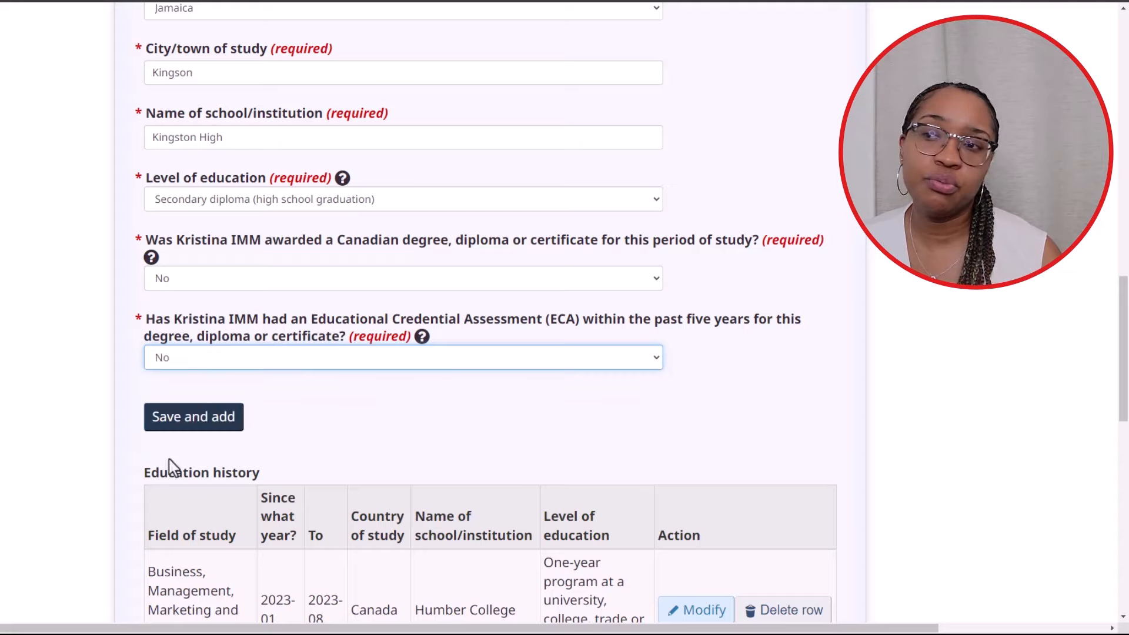
pyautogui.click(176, 426)
pyautogui.scroll(-5, 738, 502)
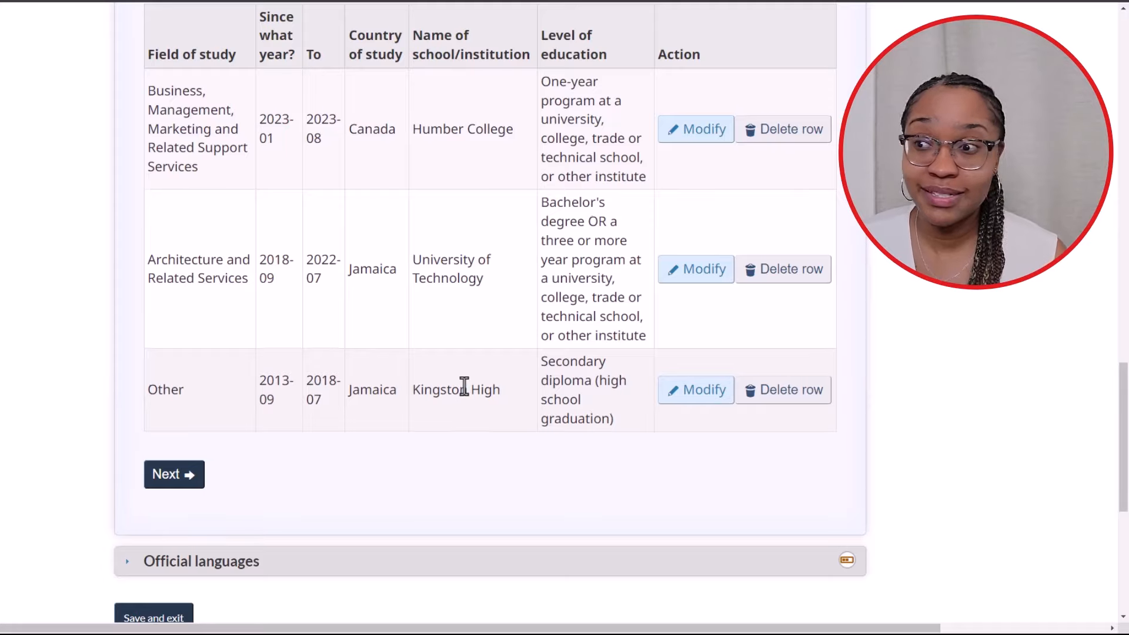
# Check the saved education history and continue to the Official languages section
pyautogui.scroll(-3, 151, 282)
pyautogui.scroll(5, 239, 299)
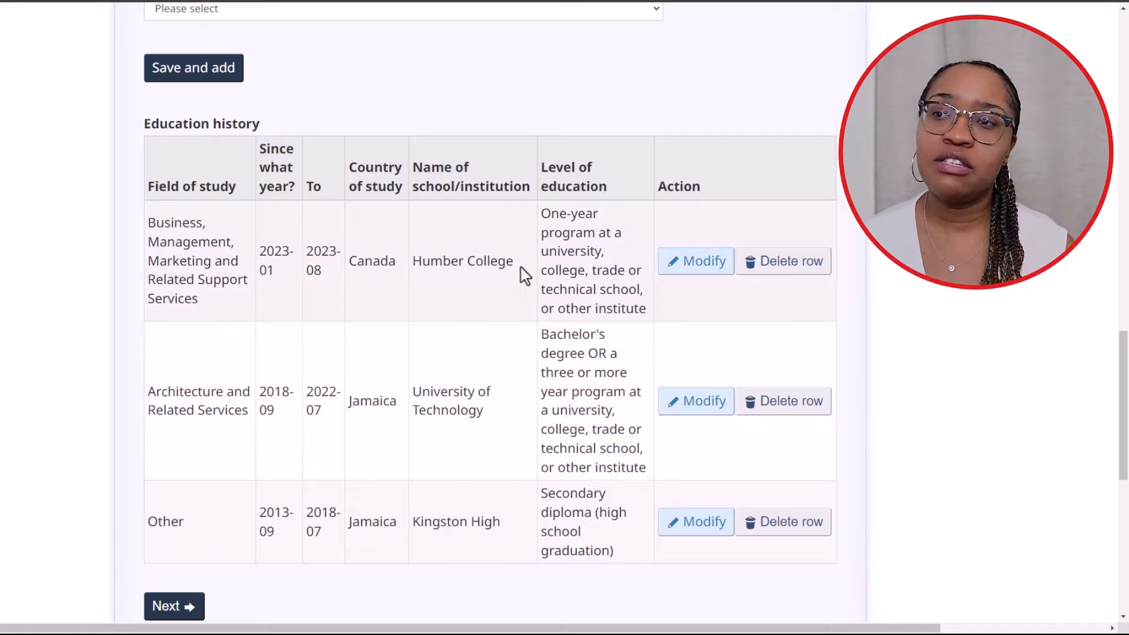
pyautogui.moveTo(525, 274); pyautogui.dragTo(408, 267)
pyautogui.scroll(-2, 186, 430)
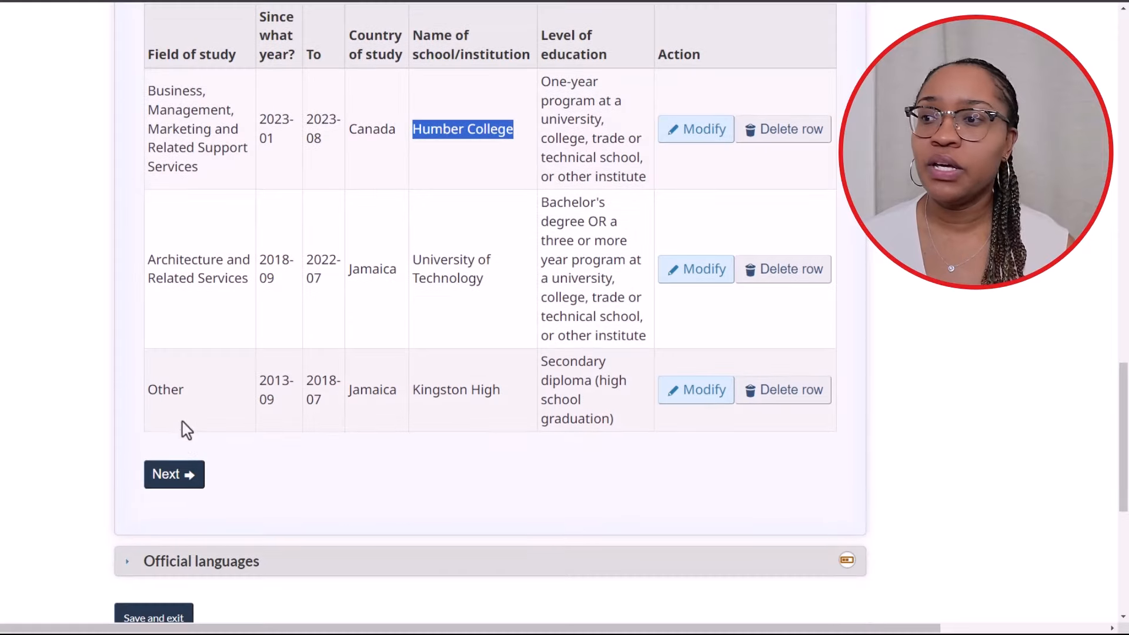
pyautogui.click(175, 477)
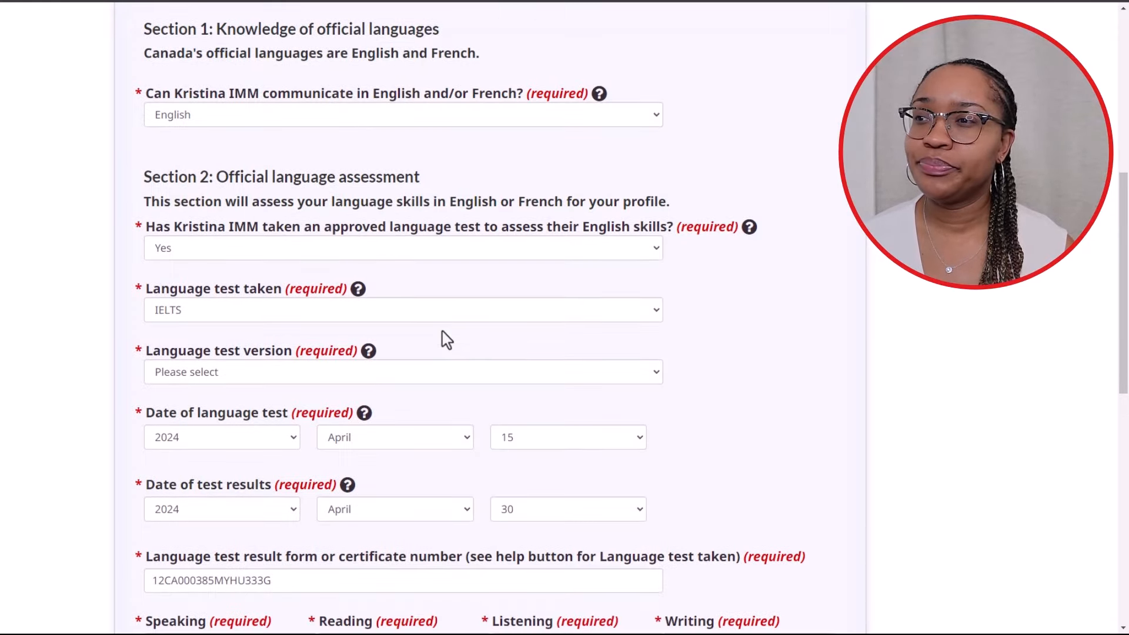
# Review the official language answers, set the language test version to IELTS General Training, and save and exit the form
pyautogui.scroll(4, 445, 339)
pyautogui.scroll(-3, 444, 336)
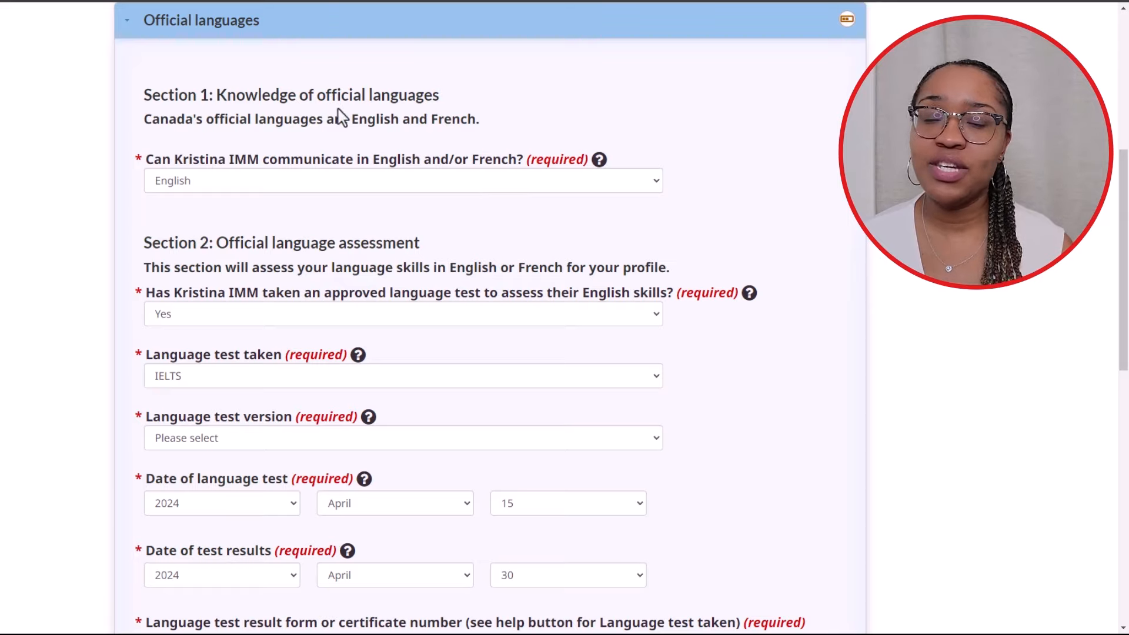
pyautogui.scroll(-1, 326, 159)
pyautogui.scroll(-4, 324, 164)
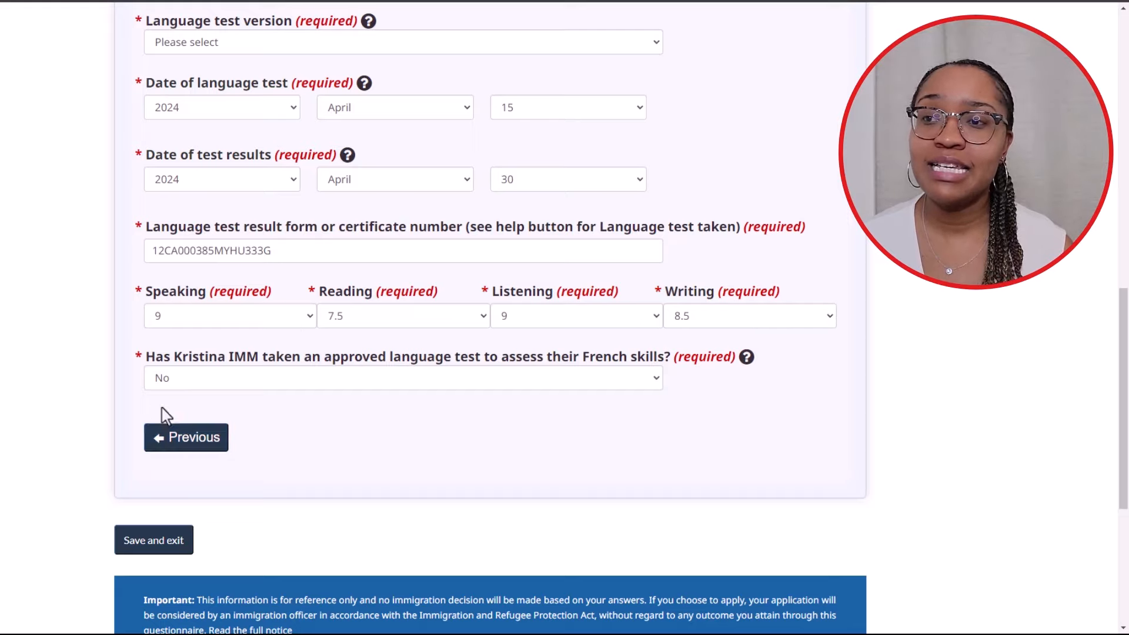
pyautogui.moveTo(274, 253); pyautogui.dragTo(131, 260)
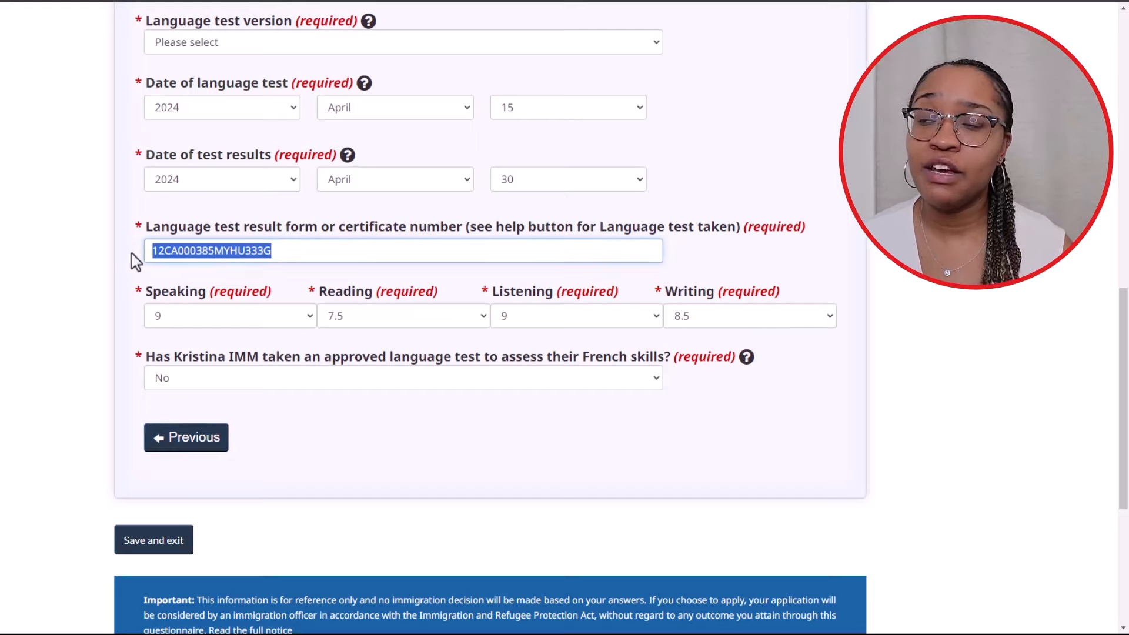
pyautogui.scroll(3, 238, 344)
pyautogui.click(263, 241)
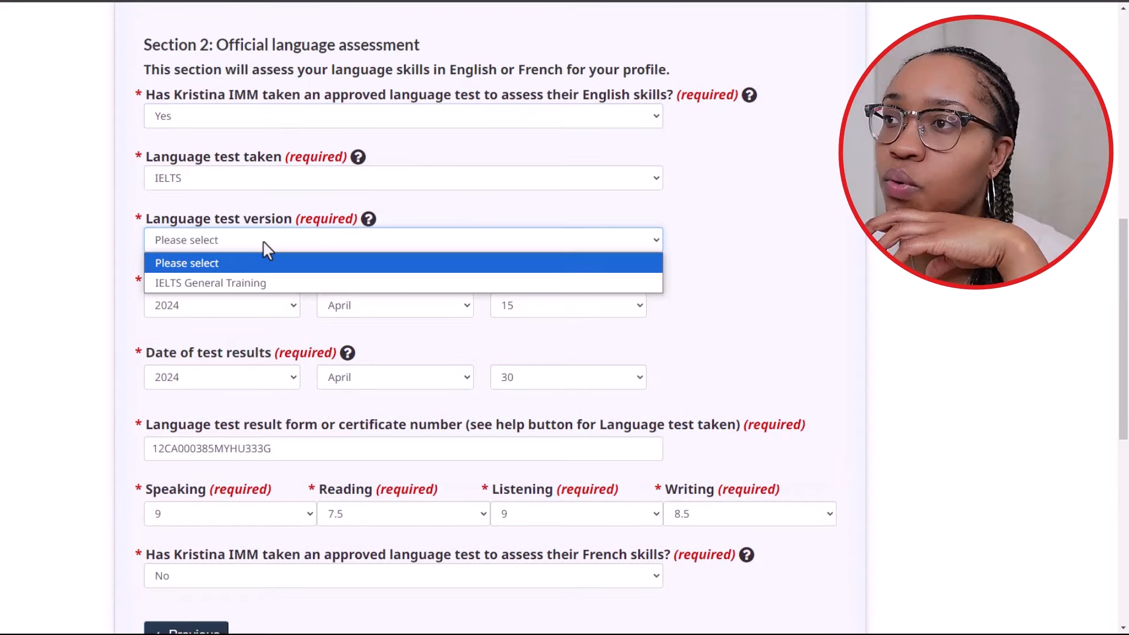
pyautogui.click(247, 285)
pyautogui.scroll(-2, 178, 596)
pyautogui.click(179, 595)
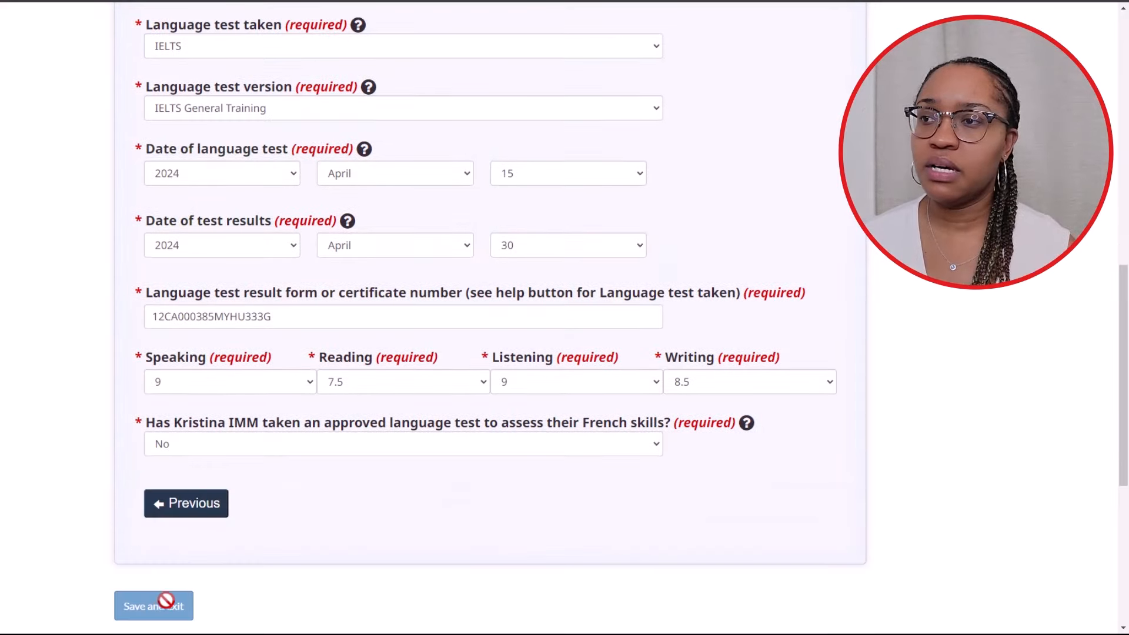
# Check the section statuses in the Express Entry profile and start the Application details form
pyautogui.scroll(-3, 529, 399)
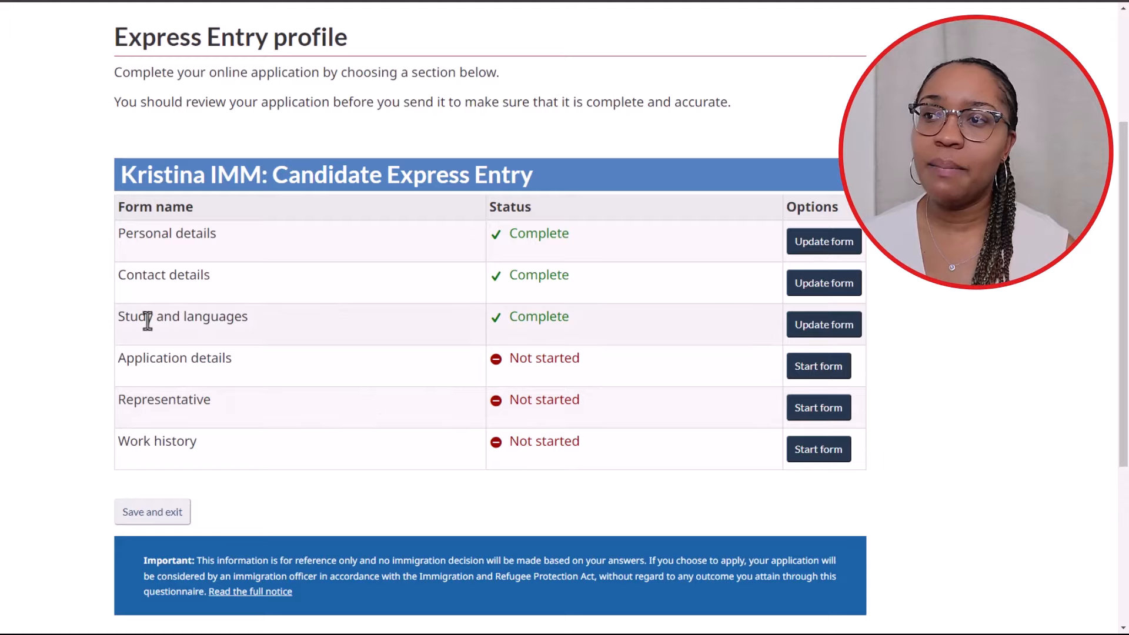
pyautogui.moveTo(111, 323); pyautogui.dragTo(497, 348)
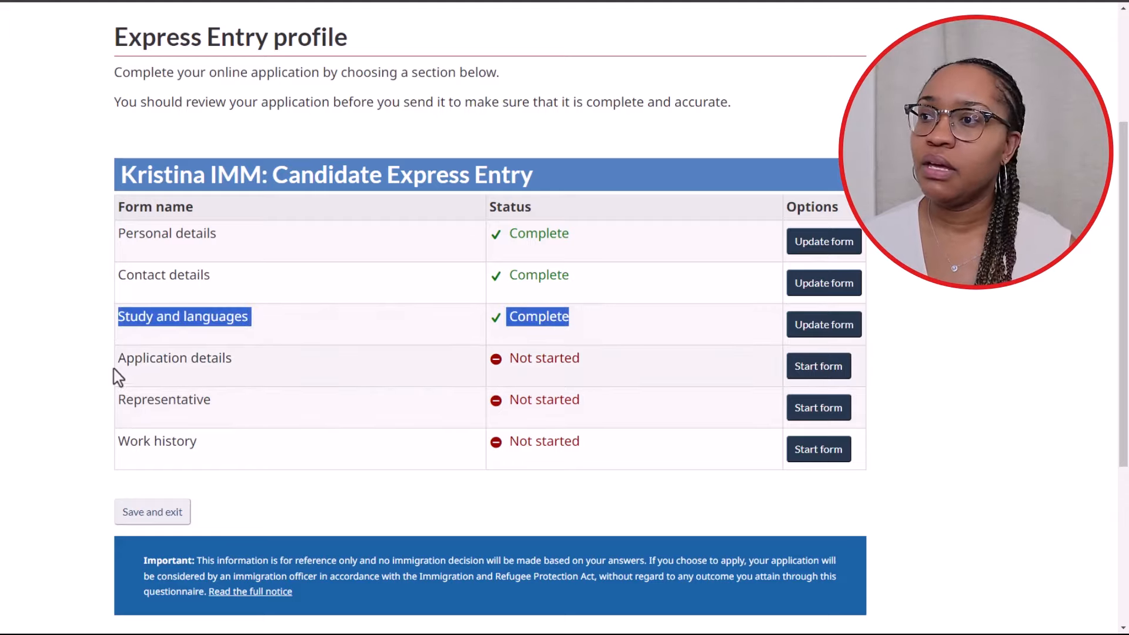
pyautogui.moveTo(114, 372); pyautogui.dragTo(820, 364)
pyautogui.click(820, 367)
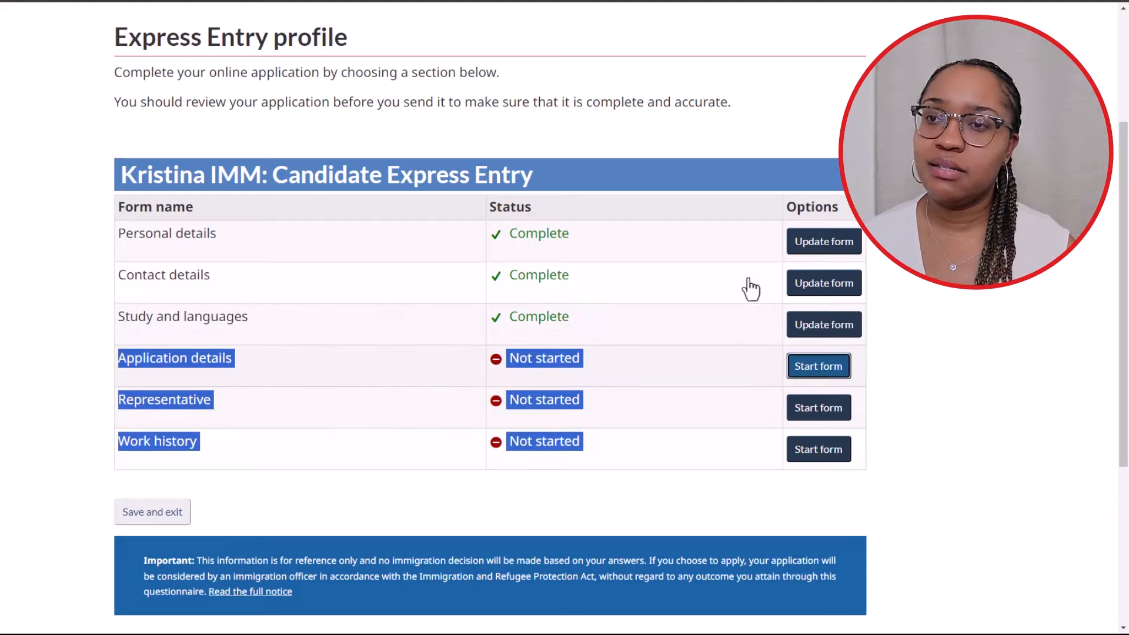
# Select Prince Edward Island, Nova Scotia, New Brunswick, Newfoundland and Labrador, Ontario and Saskatchewan as the provinces of interest
pyautogui.moveTo(154, 164); pyautogui.dragTo(609, 165)
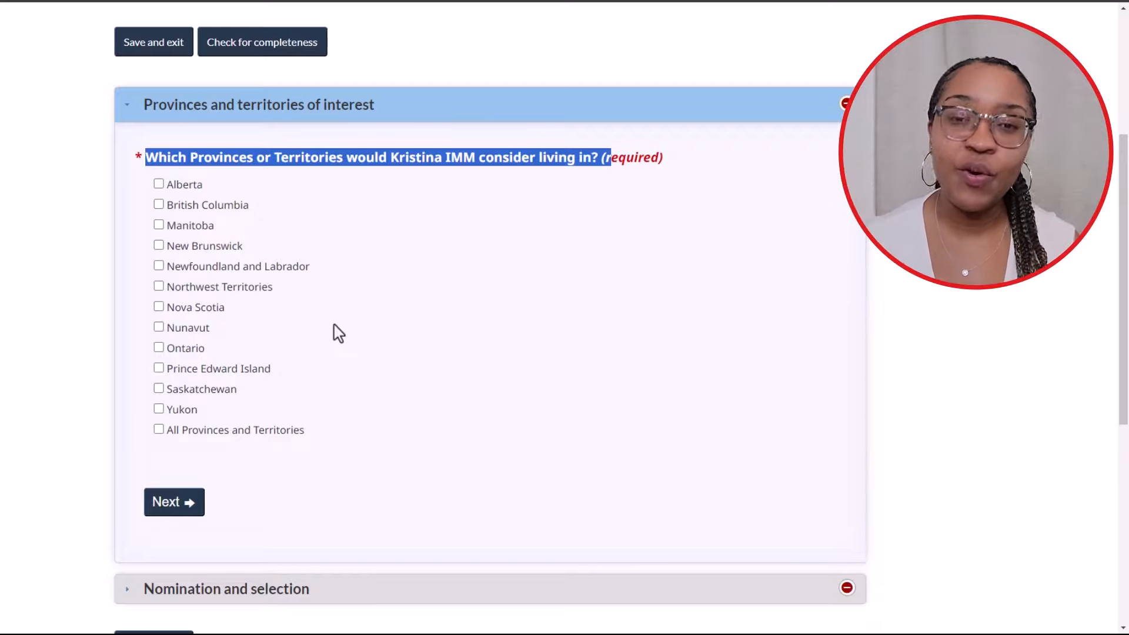
pyautogui.click(159, 368)
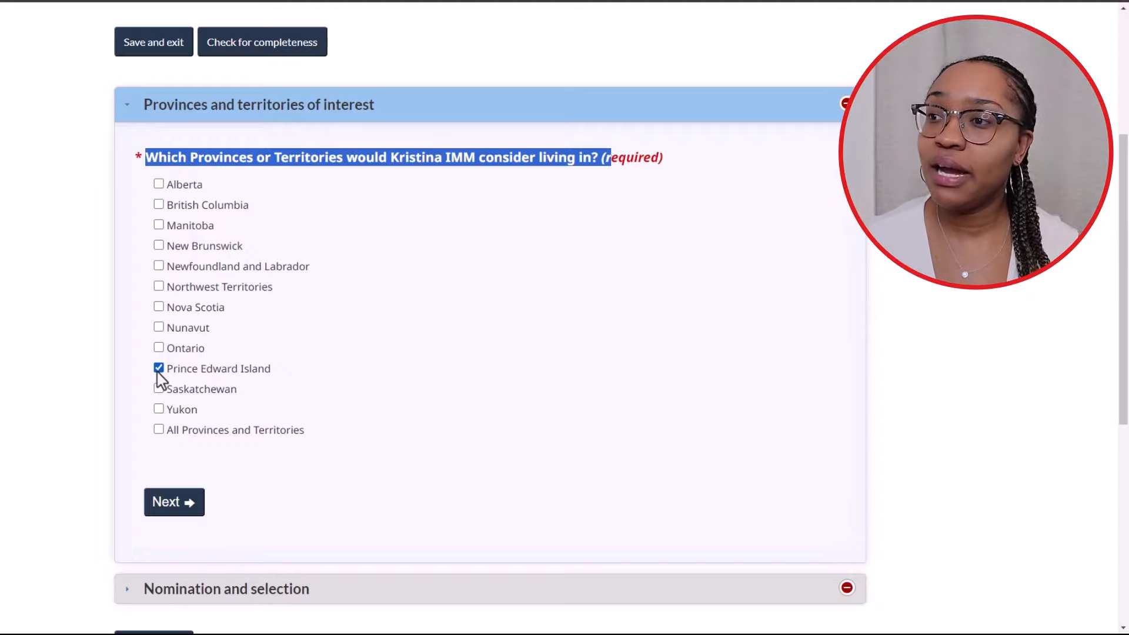
pyautogui.click(158, 307)
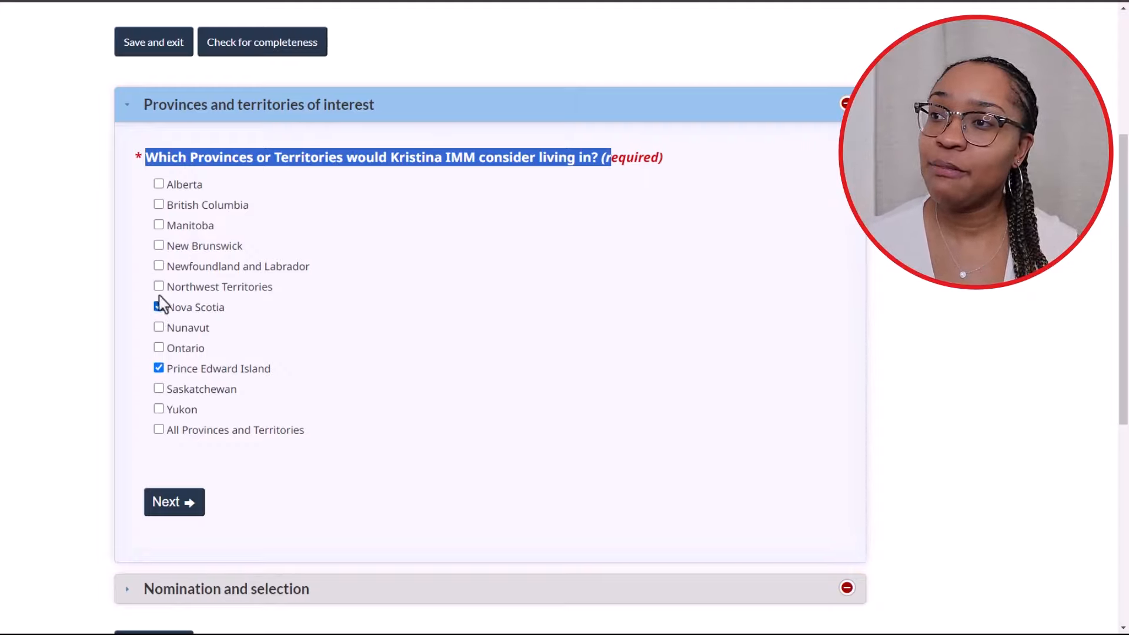
pyautogui.click(158, 245)
pyautogui.click(158, 266)
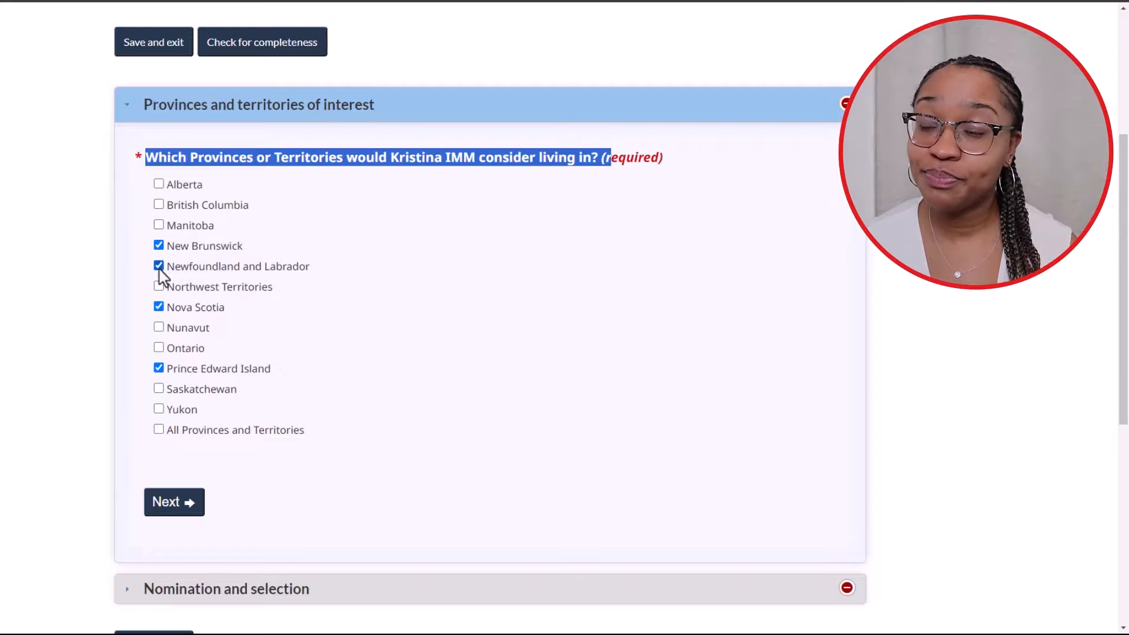
pyautogui.click(159, 347)
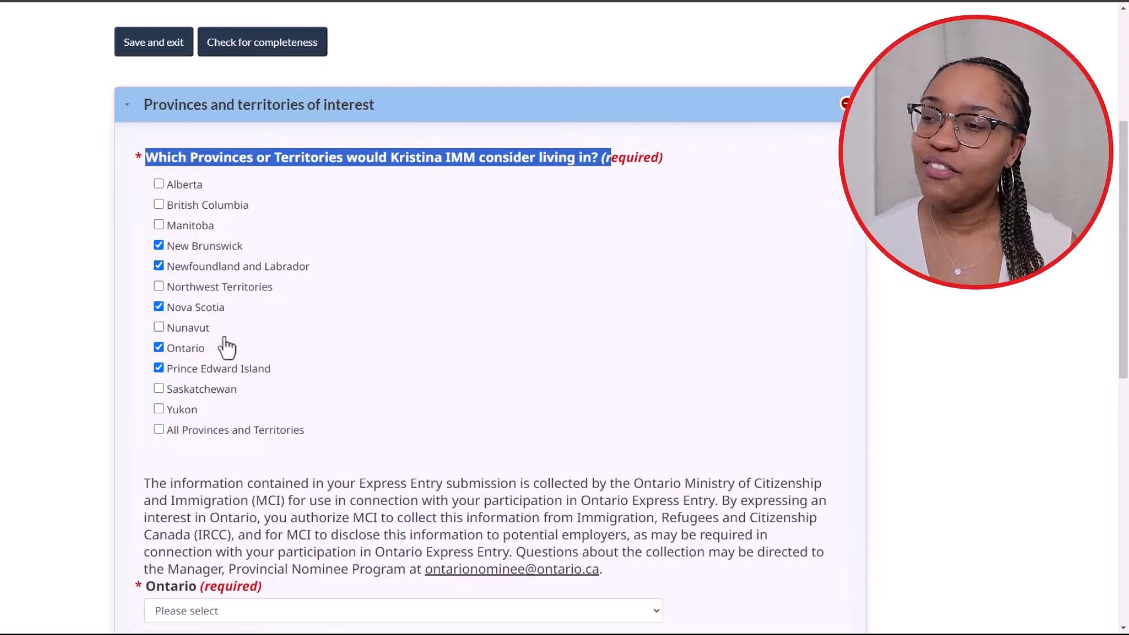
pyautogui.scroll(-2, 335, 345)
pyautogui.scroll(2, 335, 345)
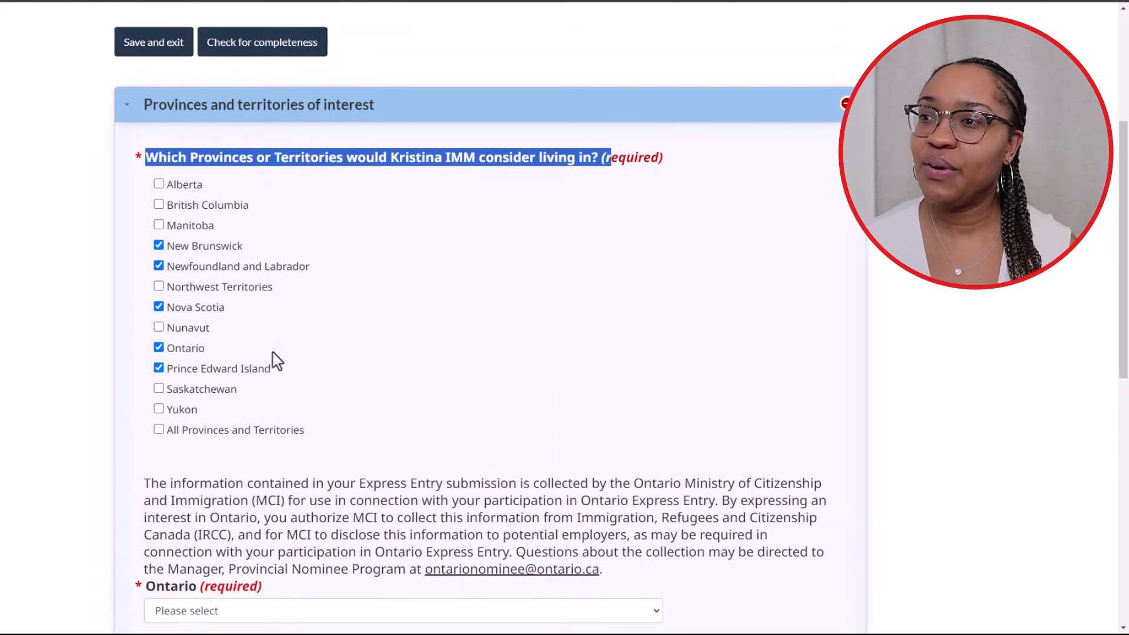
pyautogui.click(159, 390)
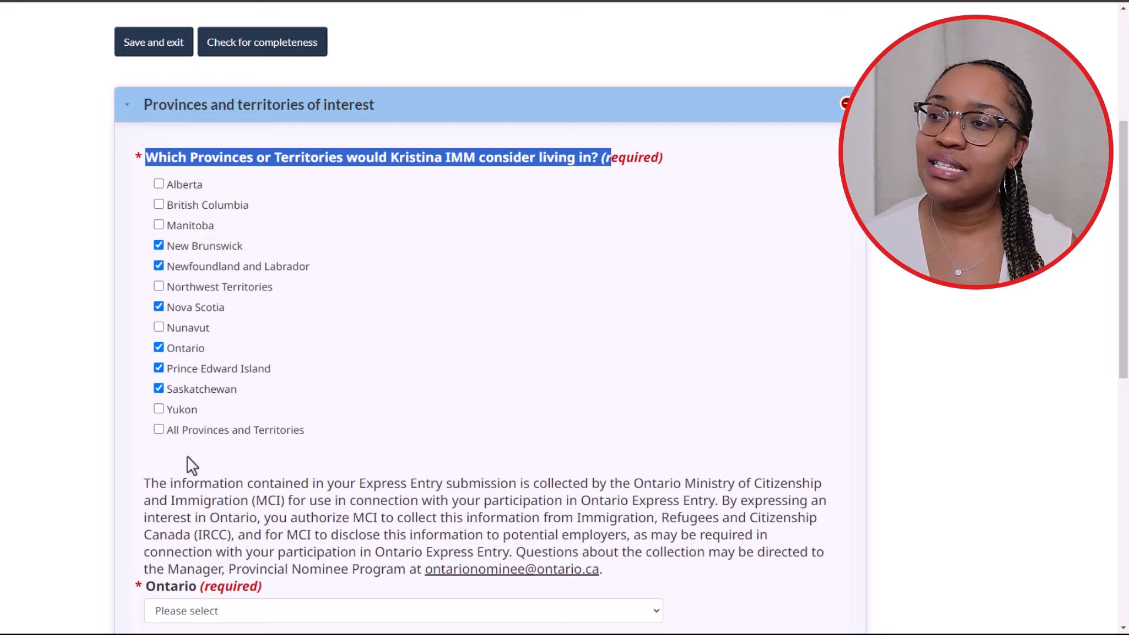
# Try the All Provinces and Territories option, clear it again and look over the Ontario authorization question
pyautogui.click(159, 431)
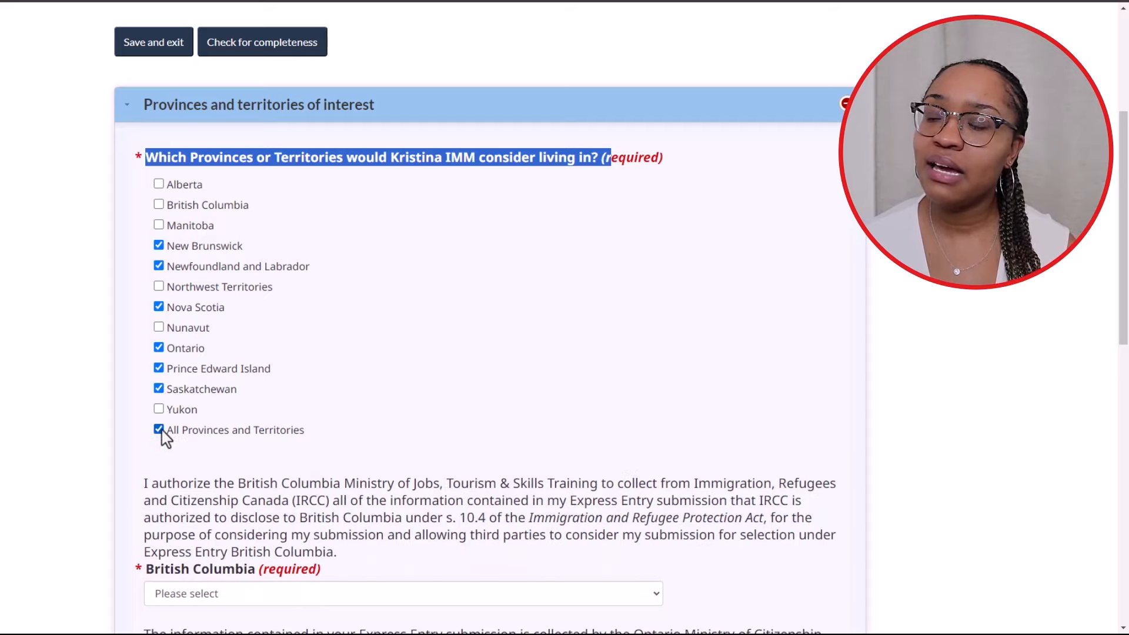
pyautogui.click(159, 430)
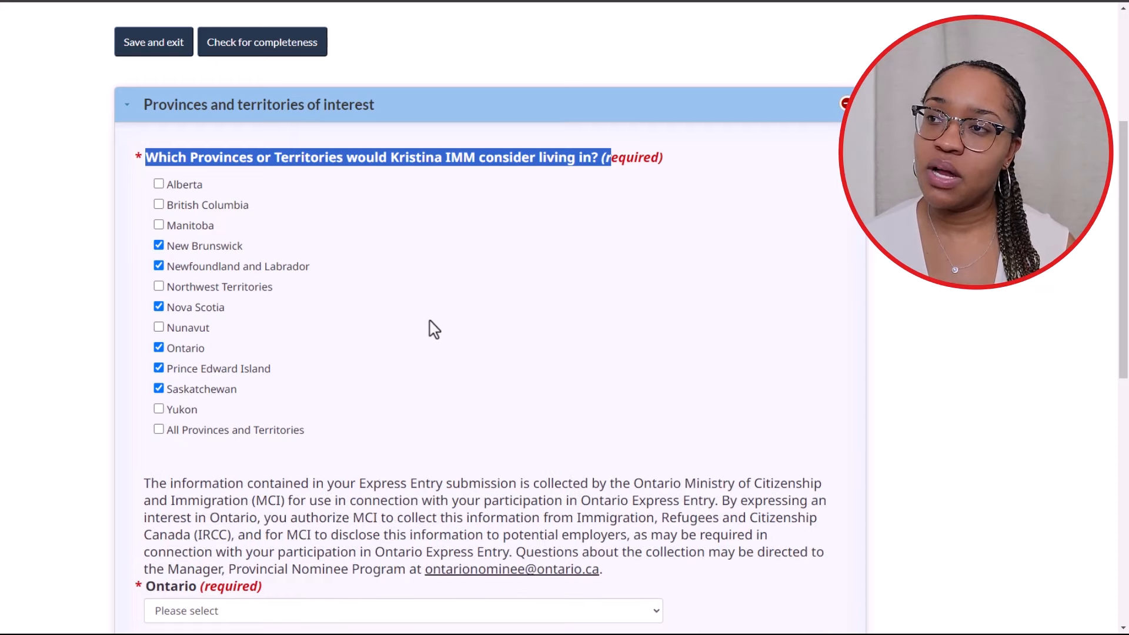
pyautogui.scroll(-1, 429, 327)
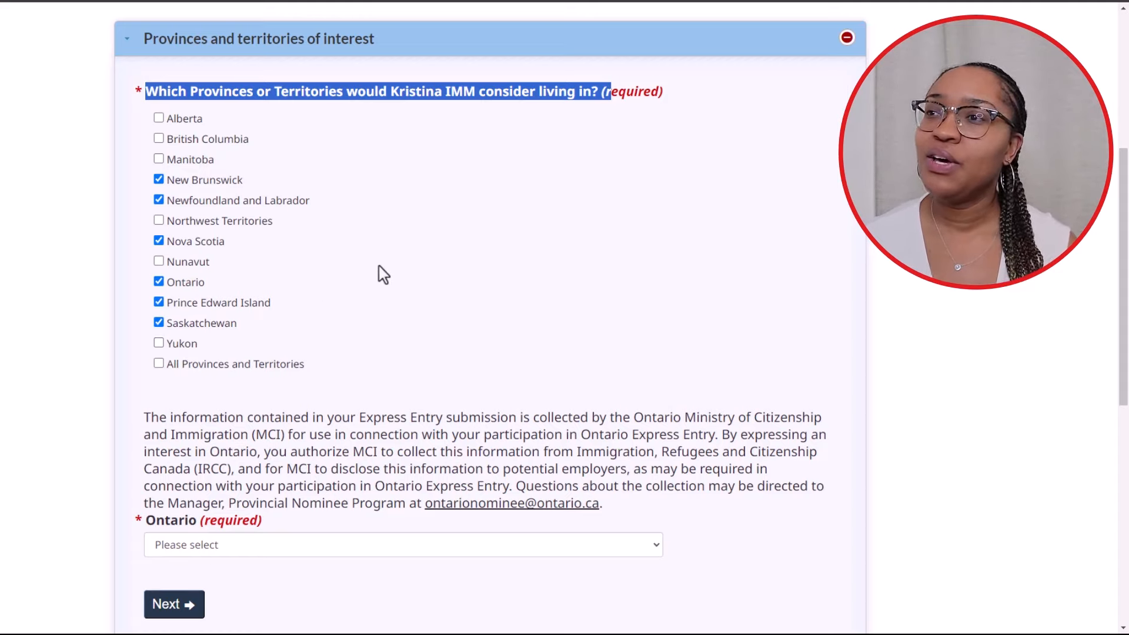
pyautogui.scroll(-3, 383, 272)
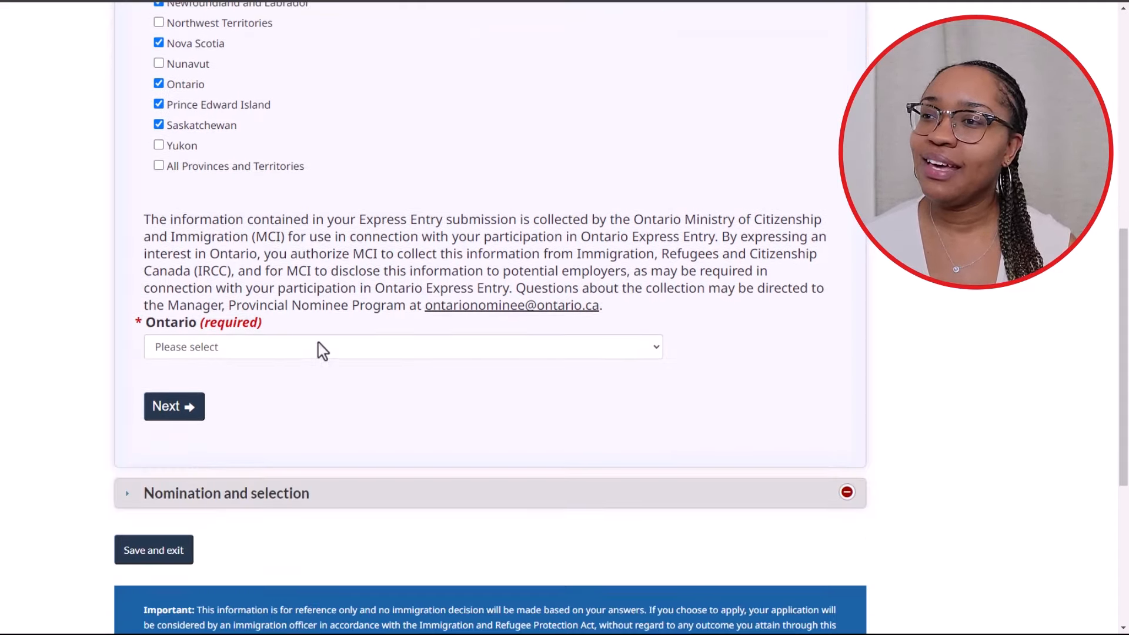
# Answer the required Ontario authorization question and continue to the Nomination and selection section
pyautogui.click(320, 348)
pyautogui.click(302, 391)
pyautogui.click(170, 406)
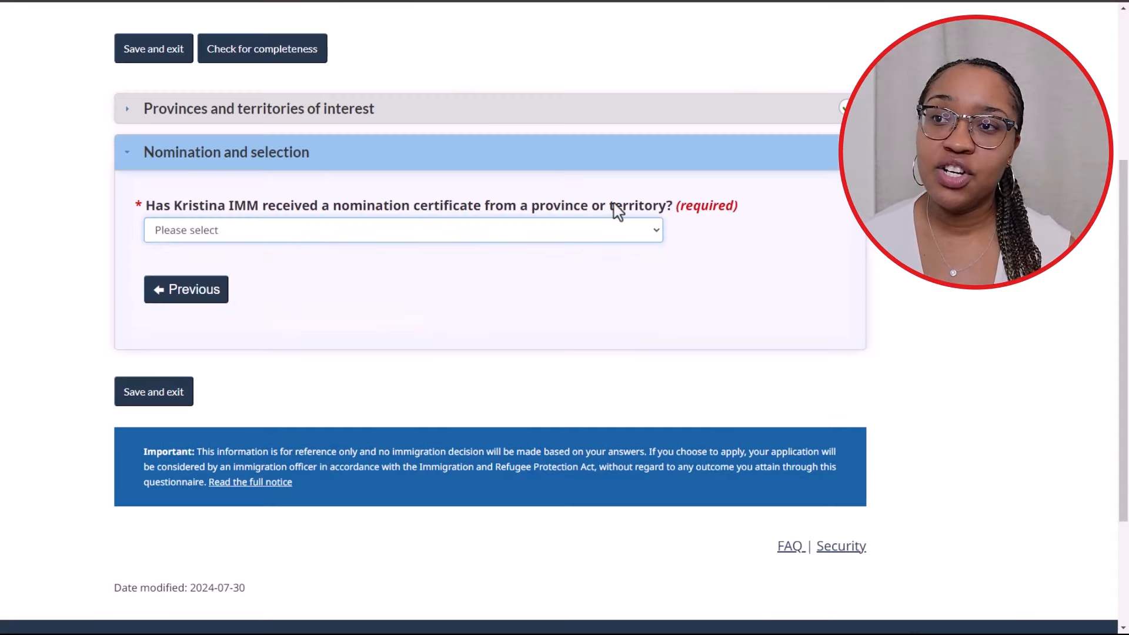
# Answer No to having received a provincial or territorial nomination certificate, then save and exit the Application details form
pyautogui.click(608, 238)
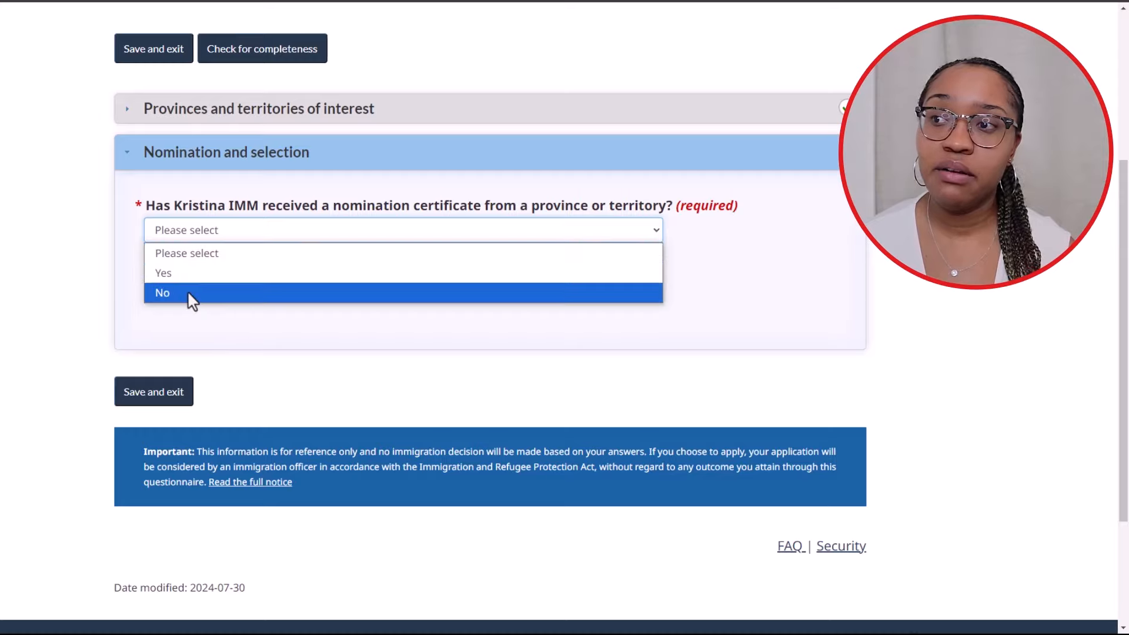
pyautogui.click(189, 296)
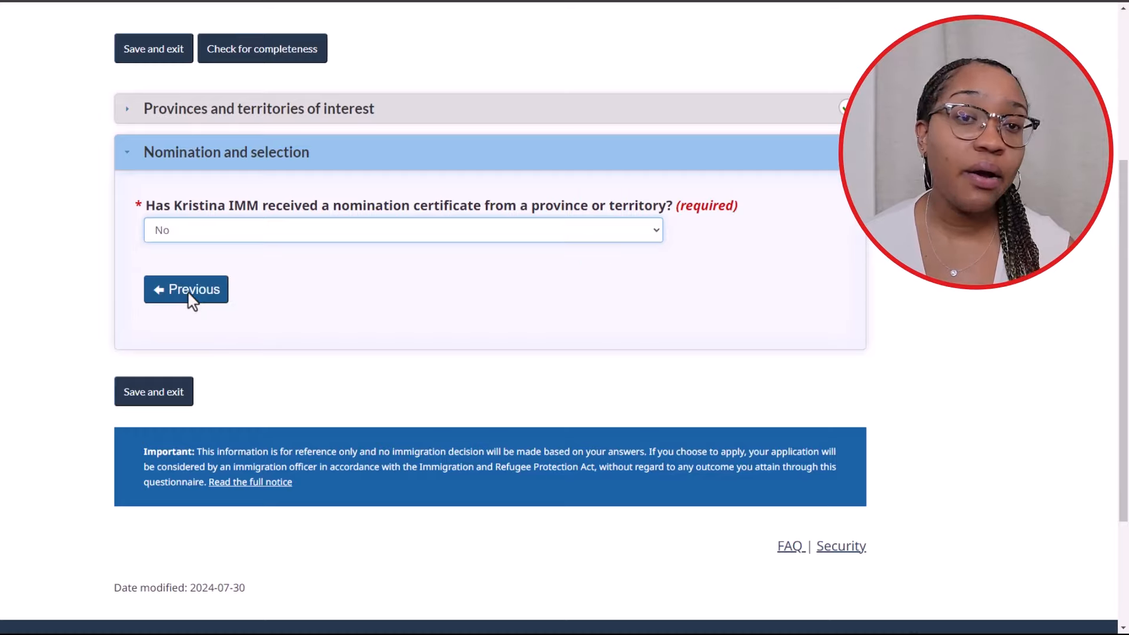
pyautogui.click(331, 319)
pyautogui.click(154, 392)
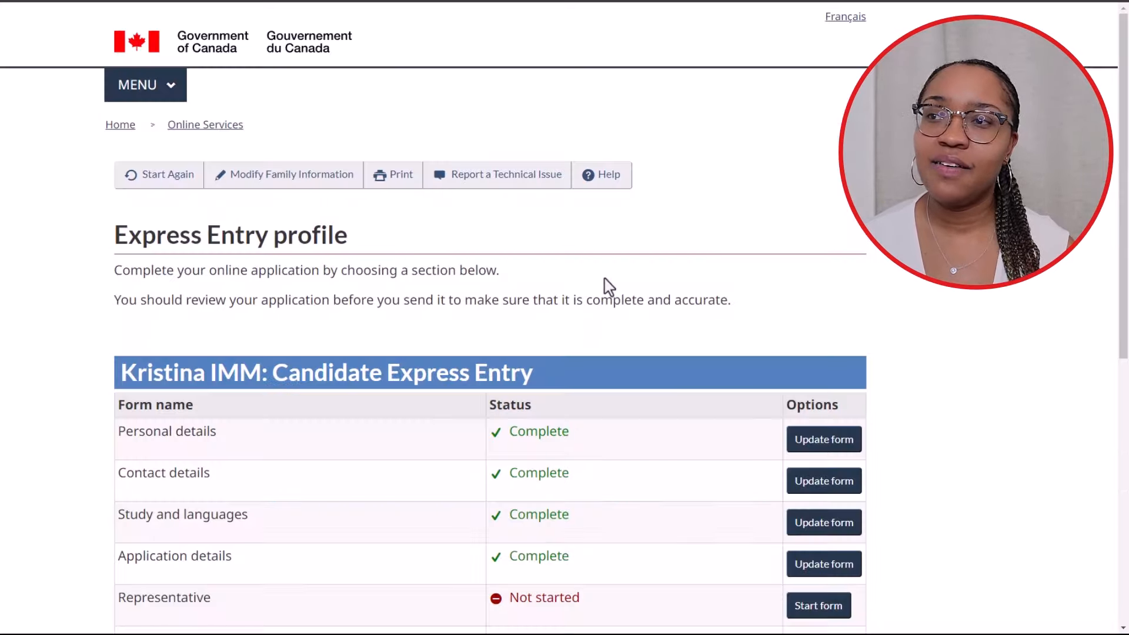
# Complete the Representative form by answering No to appointing a representative, then save and exit it
pyautogui.scroll(-1, 788, 435)
pyautogui.scroll(-1, 791, 438)
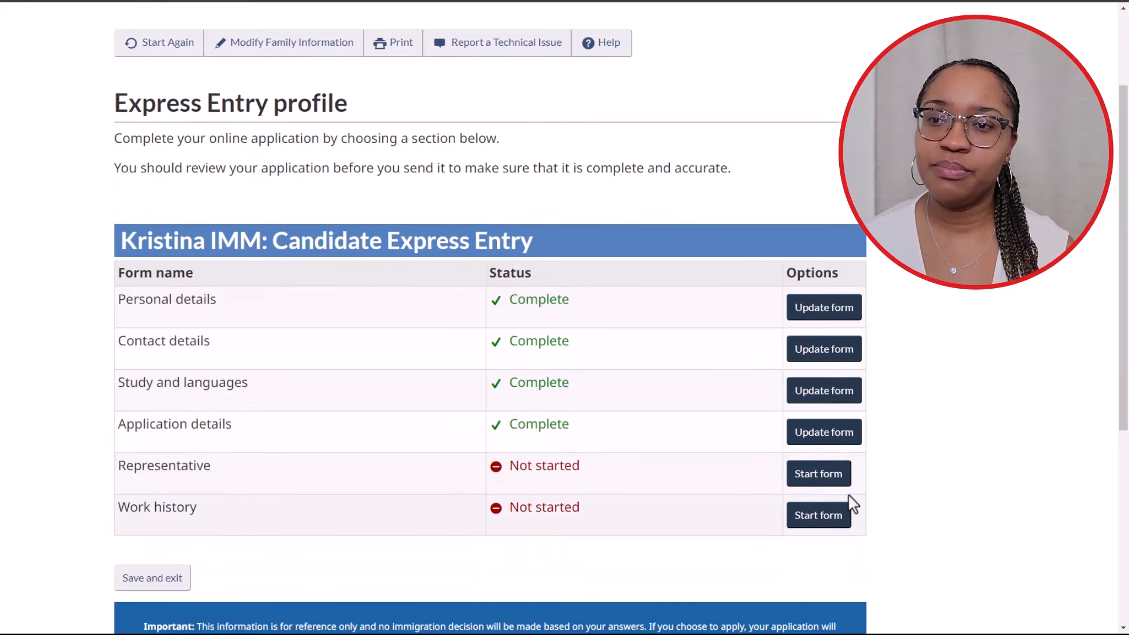
pyautogui.click(817, 481)
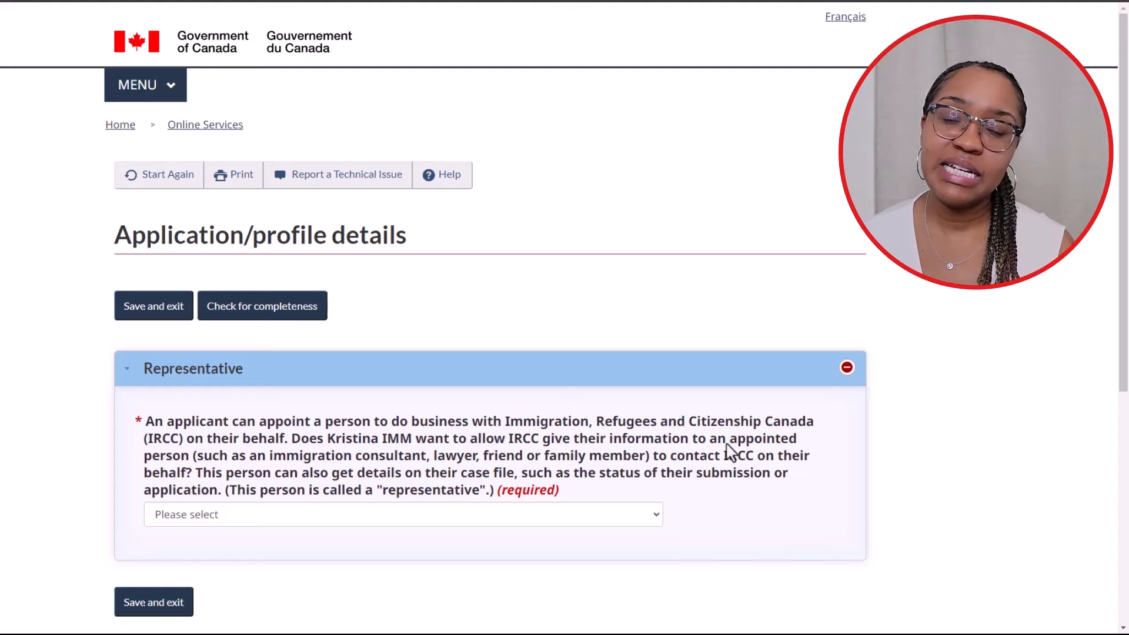
pyautogui.scroll(-2, 725, 438)
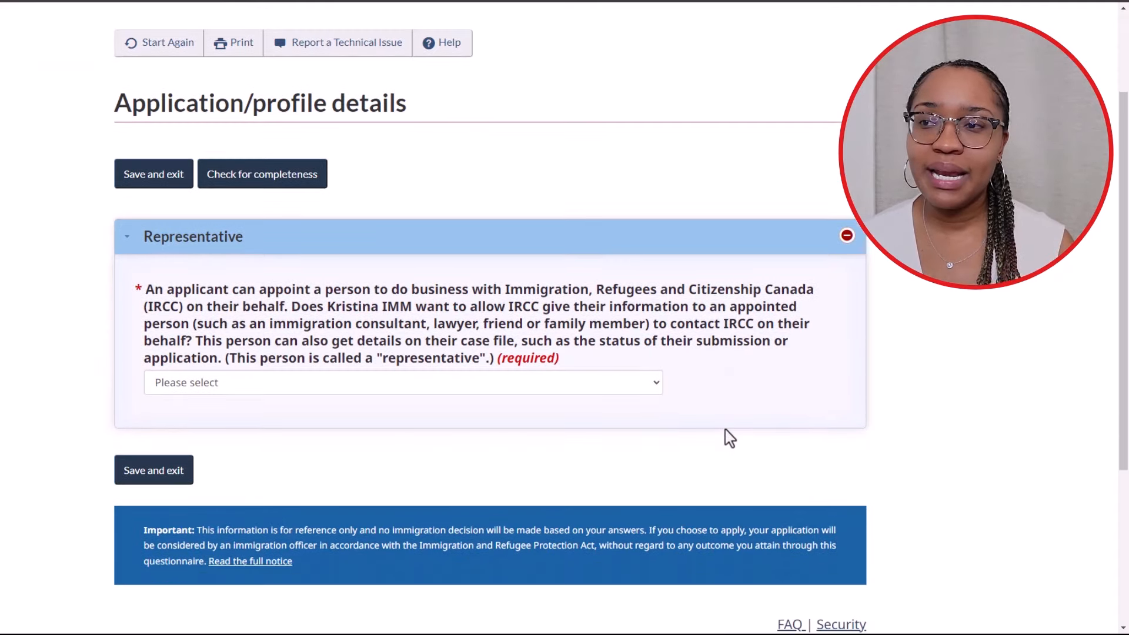
pyautogui.click(627, 385)
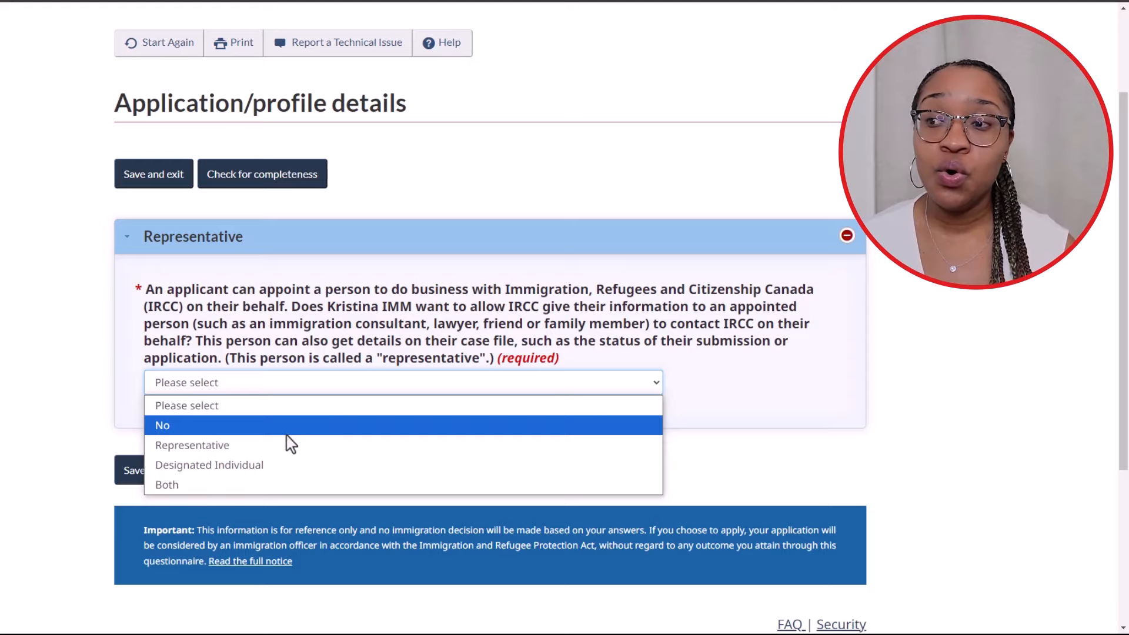
pyautogui.click(266, 418)
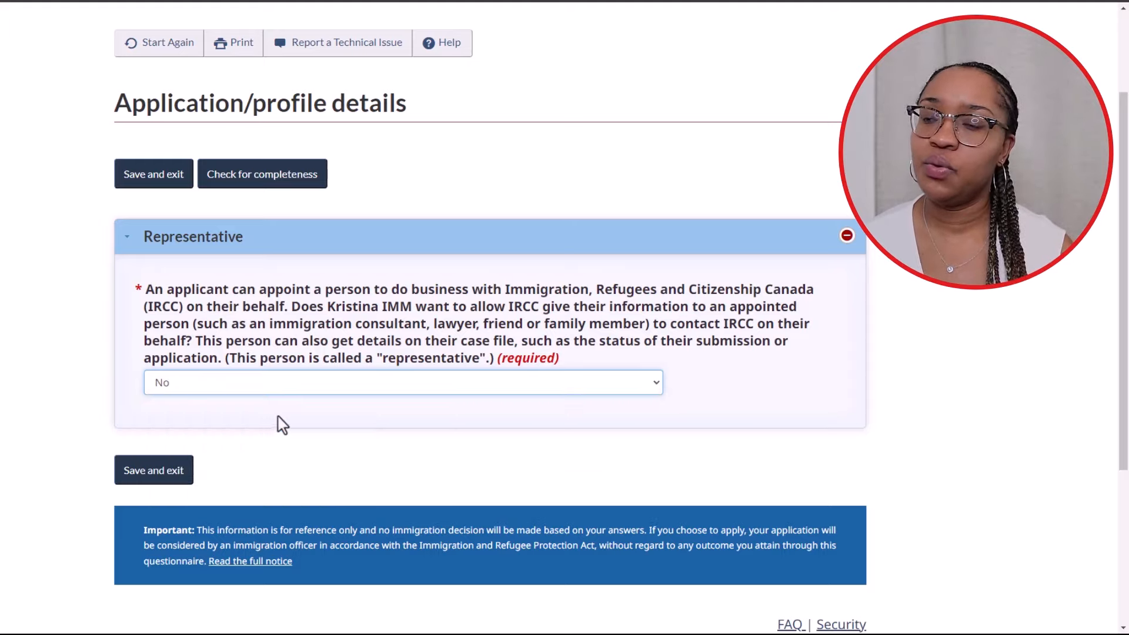
pyautogui.click(166, 476)
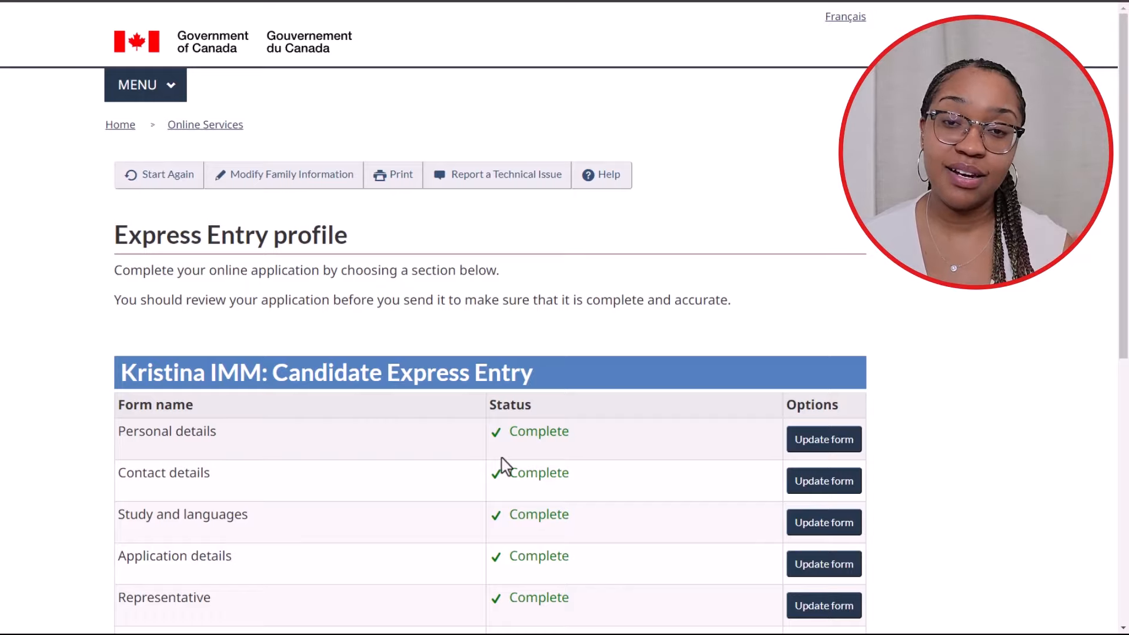
# Start the Work history form and read the primary occupation instructions in the Occupation section
pyautogui.scroll(-3, 504, 464)
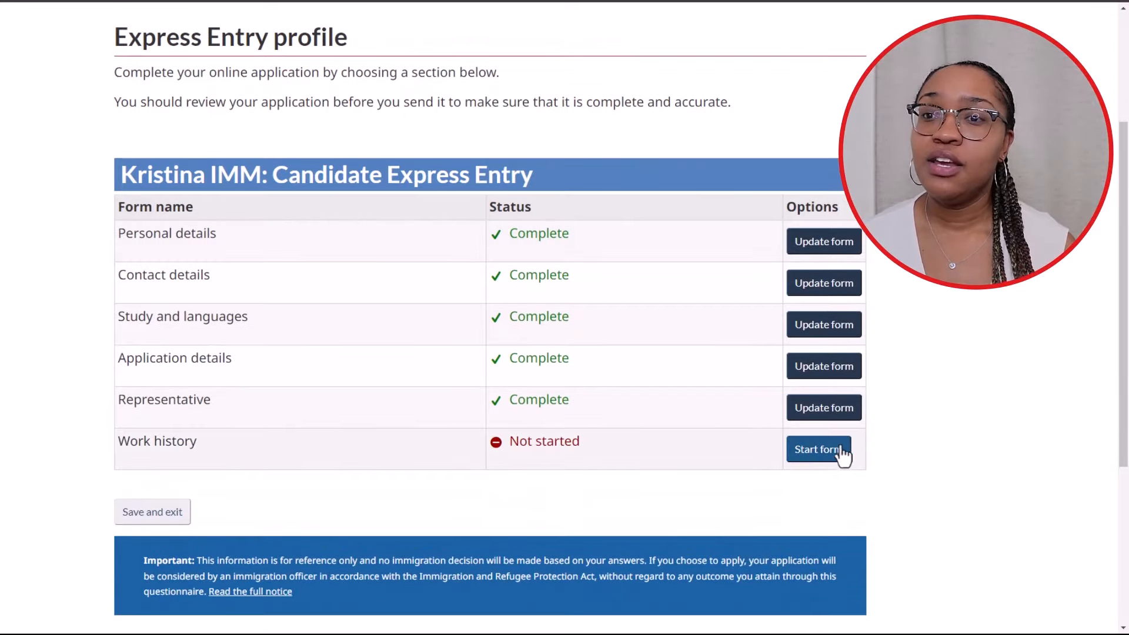
pyautogui.click(819, 449)
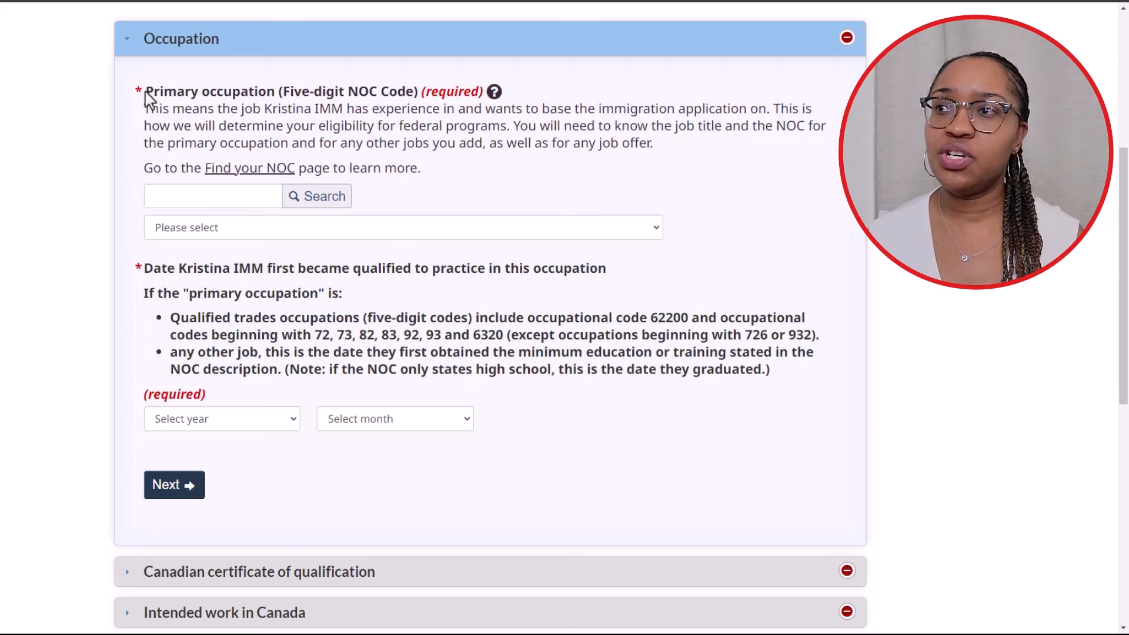
pyautogui.moveTo(147, 97); pyautogui.dragTo(618, 416)
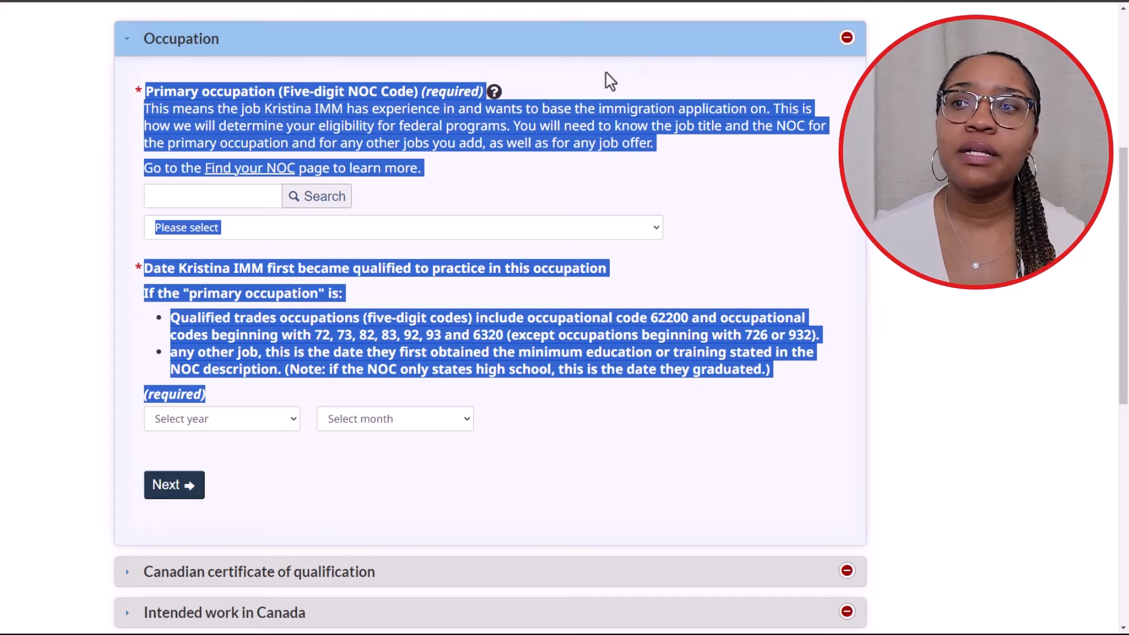
pyautogui.click(591, 101)
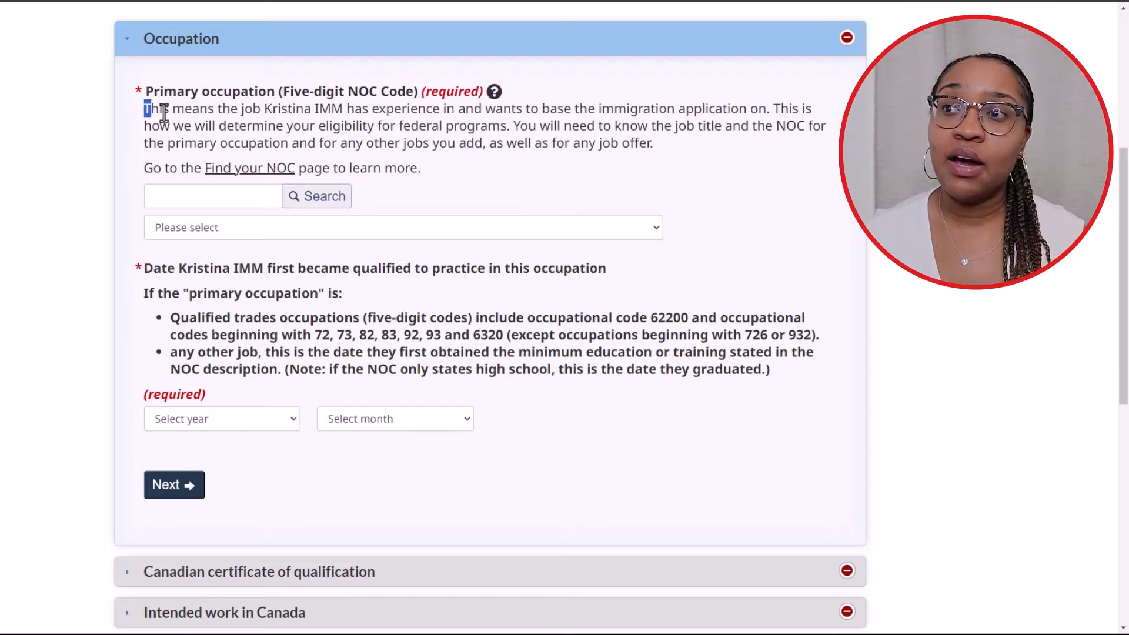
pyautogui.moveTo(145, 108); pyautogui.dragTo(769, 109)
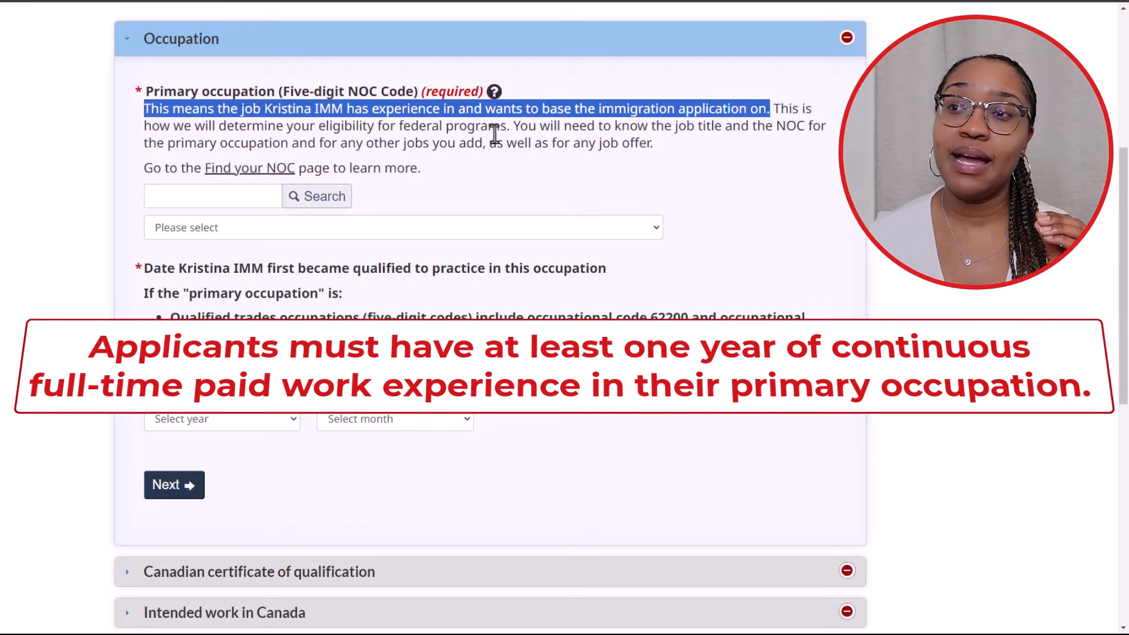
pyautogui.moveTo(510, 126); pyautogui.dragTo(773, 102)
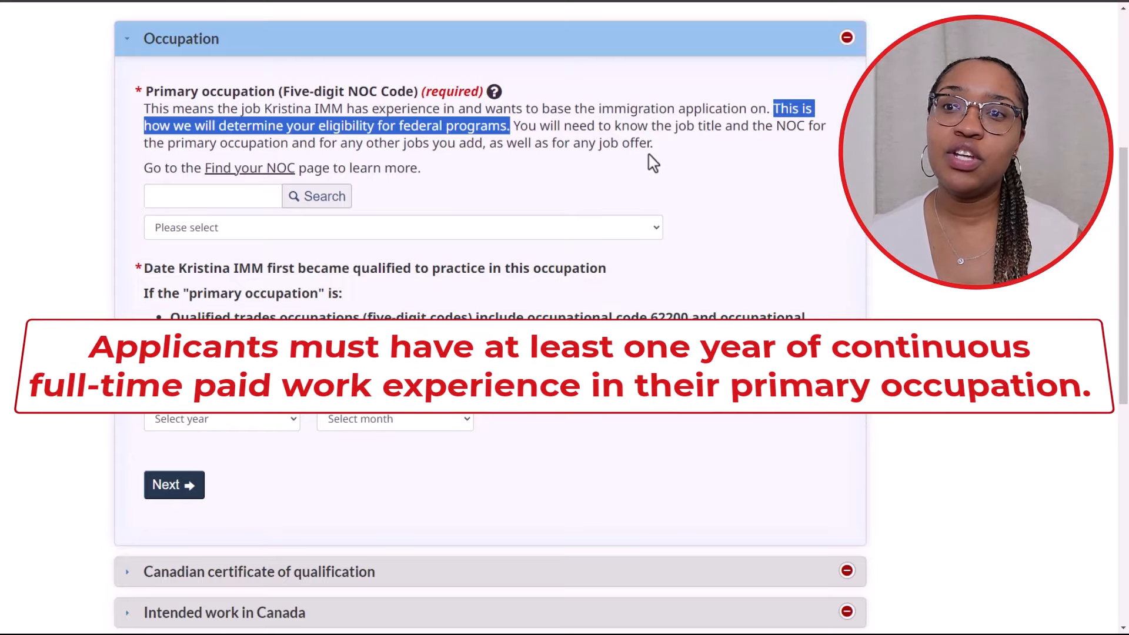
# Activate the NOC search field for the primary occupation
pyautogui.click(250, 197)
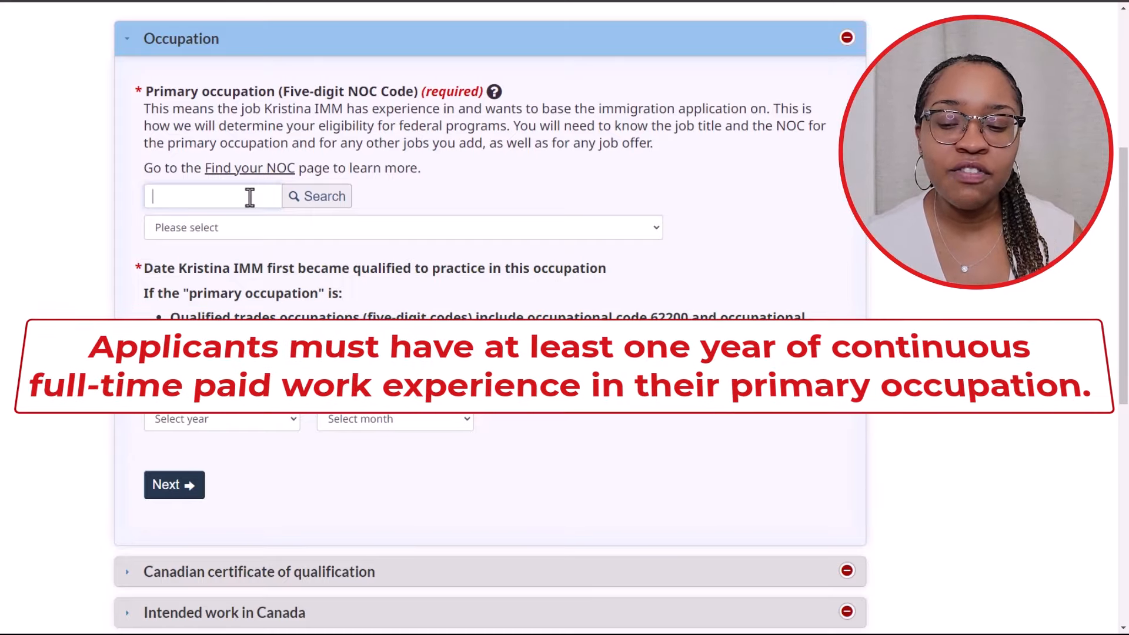
pyautogui.click(250, 197)
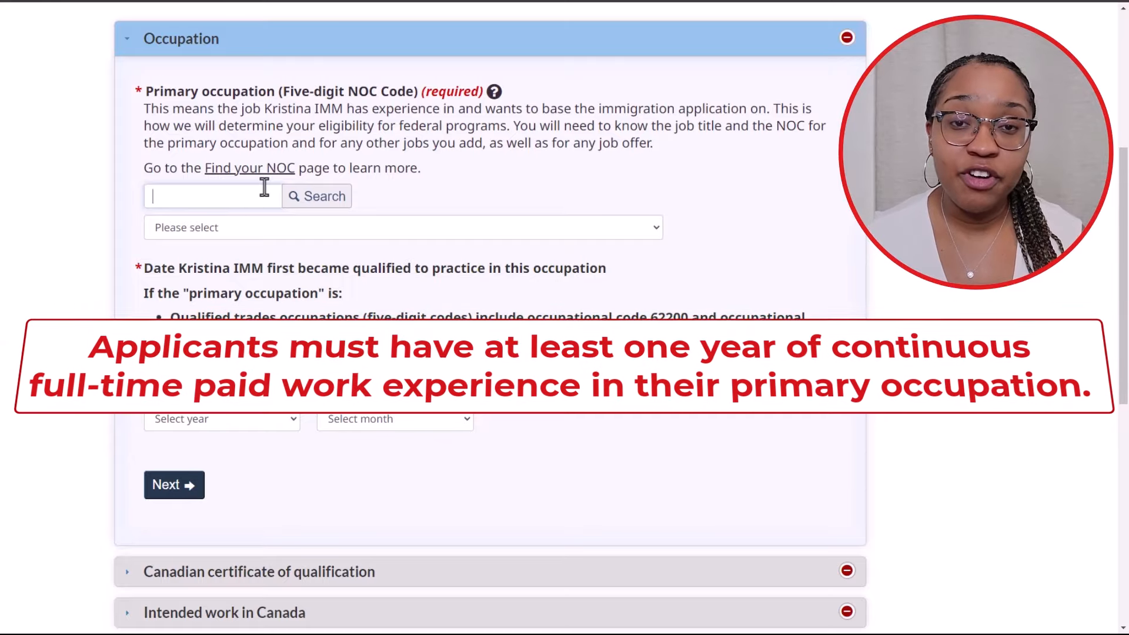
# Open the help for the primary occupation field and read its definition and the note on required work experience
pyautogui.click(264, 194)
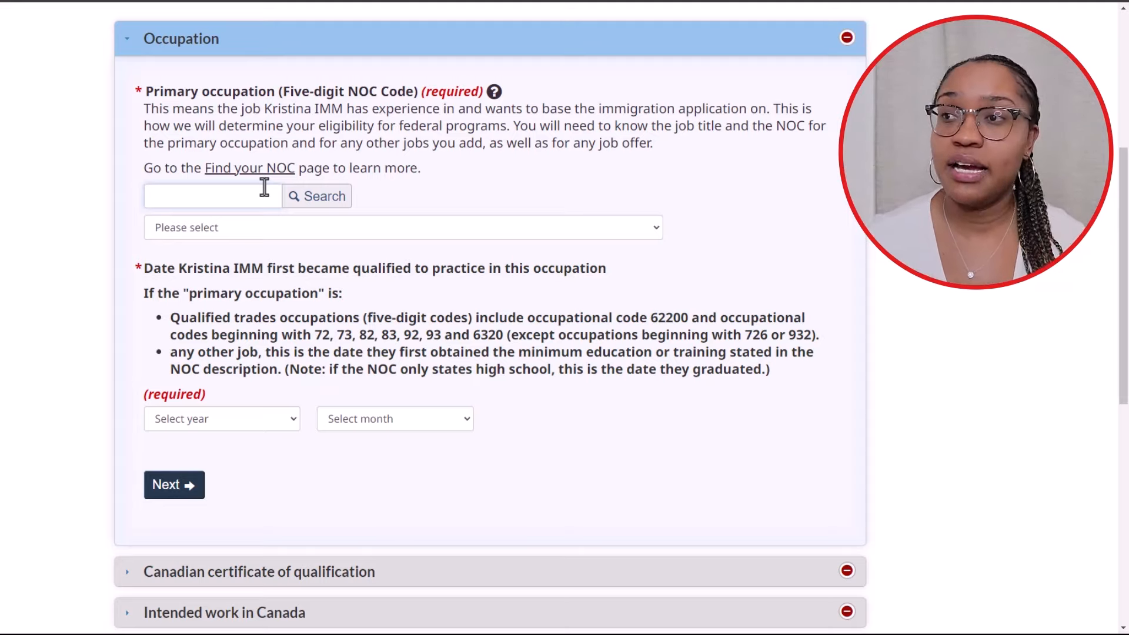
pyautogui.click(493, 95)
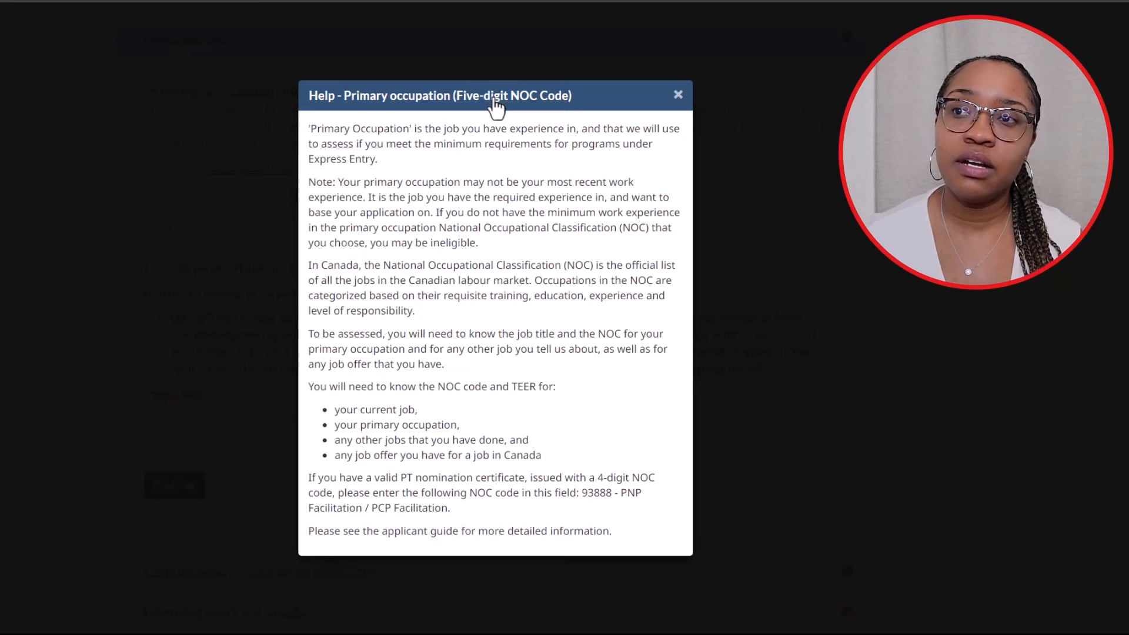
pyautogui.moveTo(311, 131); pyautogui.dragTo(455, 175)
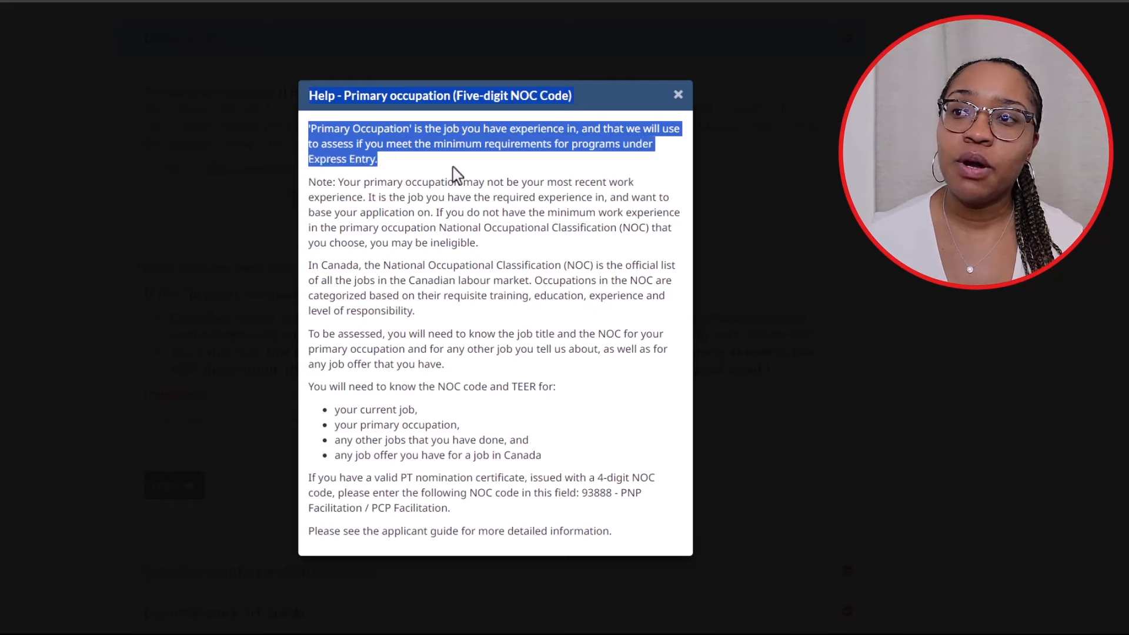
pyautogui.moveTo(339, 182); pyautogui.dragTo(556, 244)
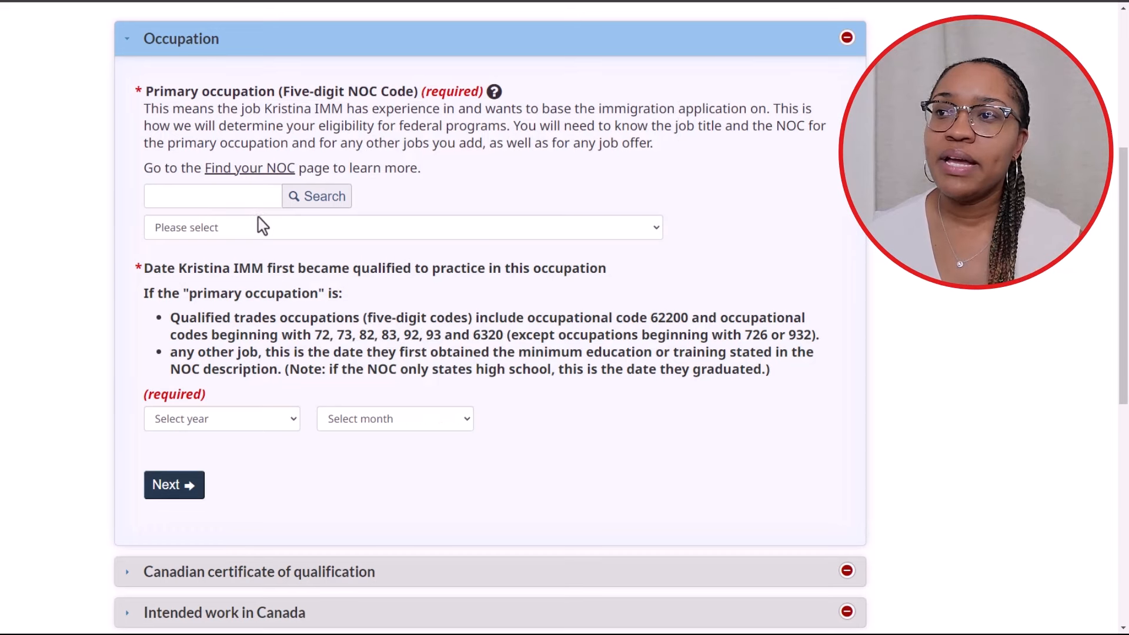
# Search for "Architect" in the primary occupation field and choose 21200 - Architects
pyautogui.click(231, 195)
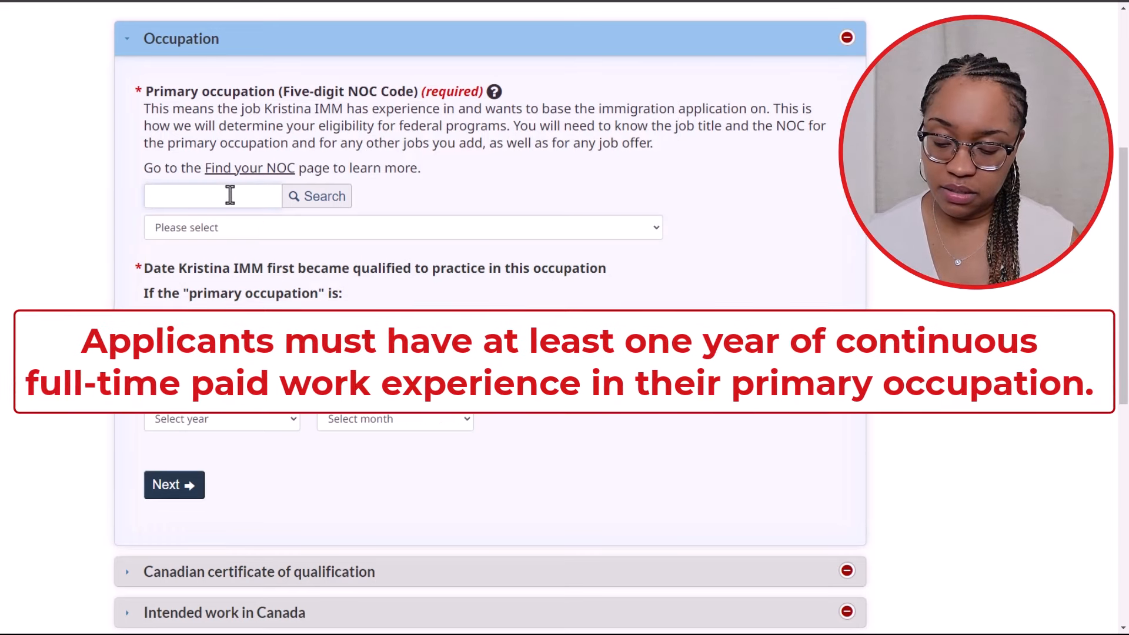
pyautogui.write('Architect')
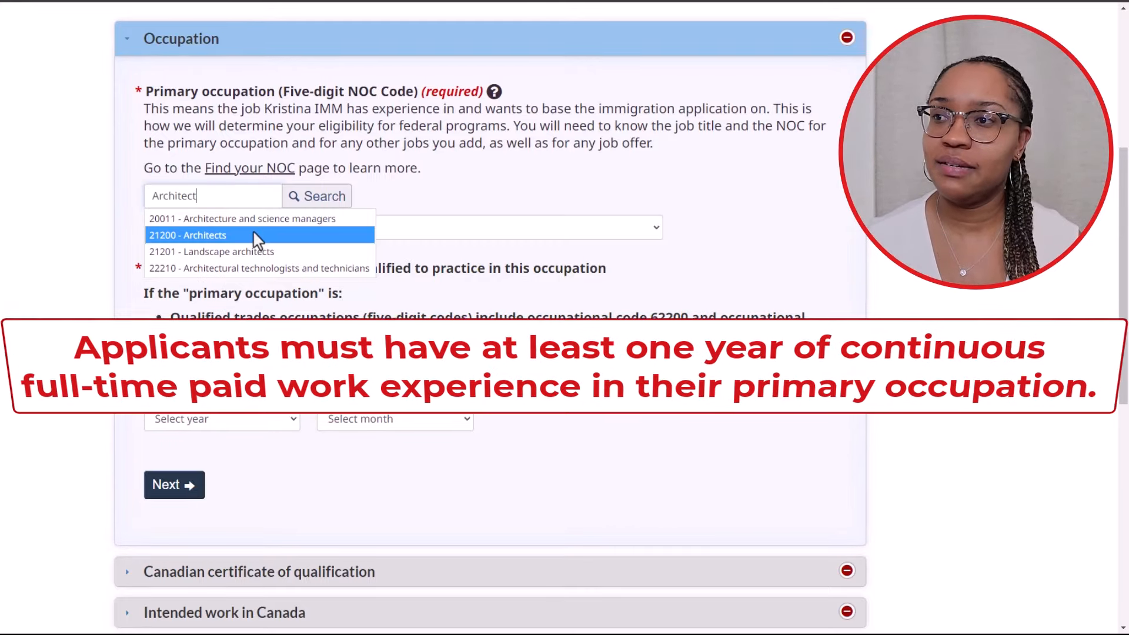
pyautogui.click(253, 236)
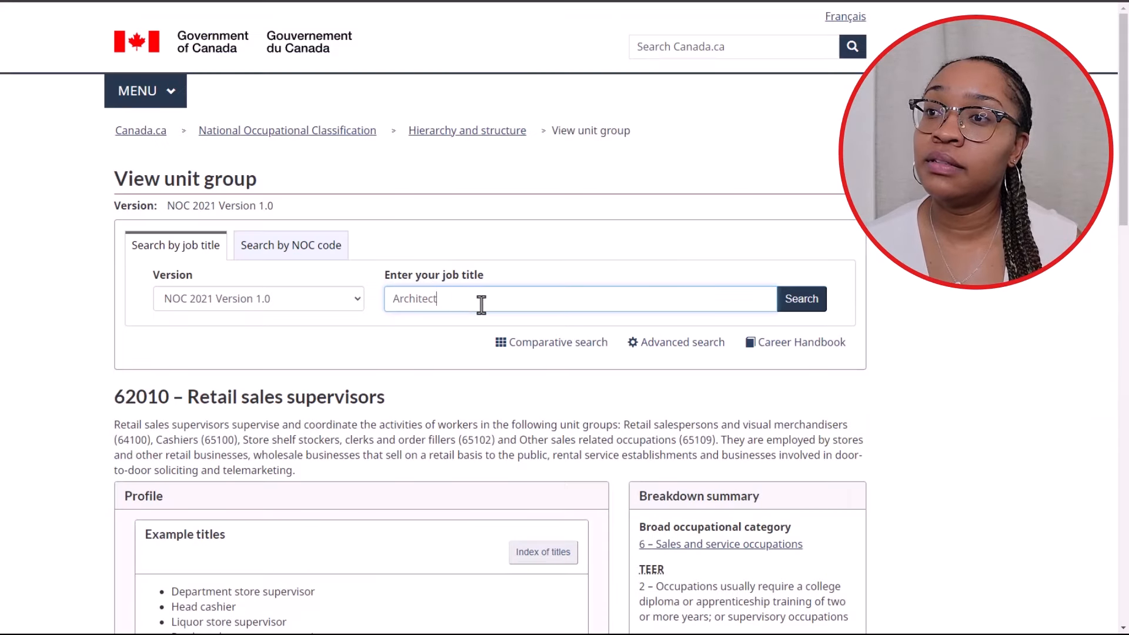
# On the National Occupational Classification site, search for the job title "Architect" and open the 21200 – Architects unit group
pyautogui.click(802, 300)
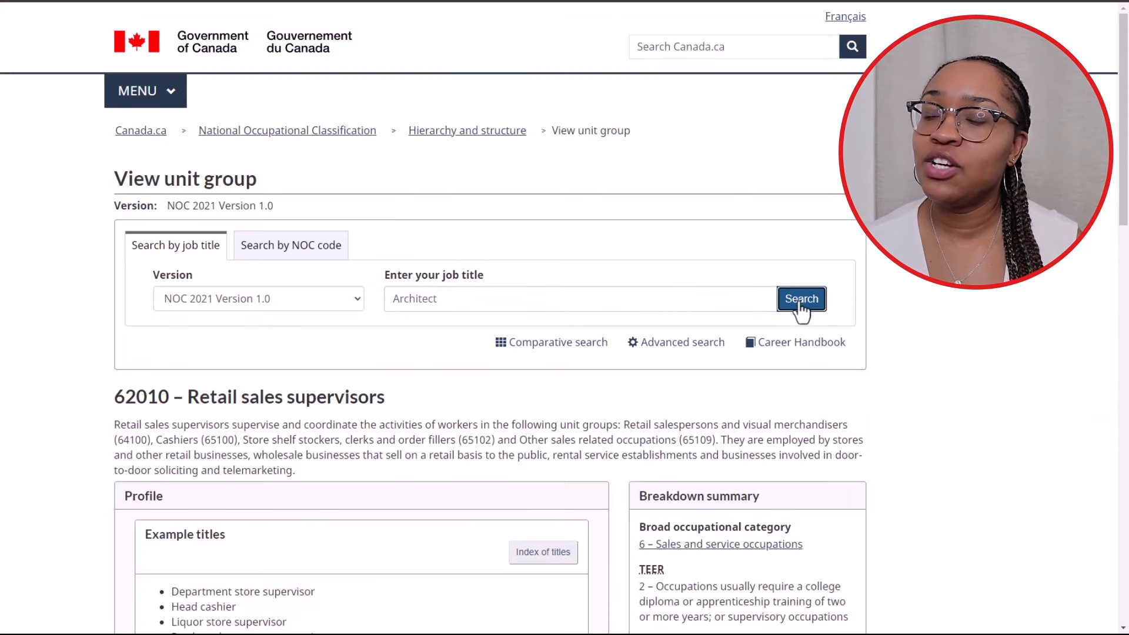
pyautogui.scroll(-3, 367, 390)
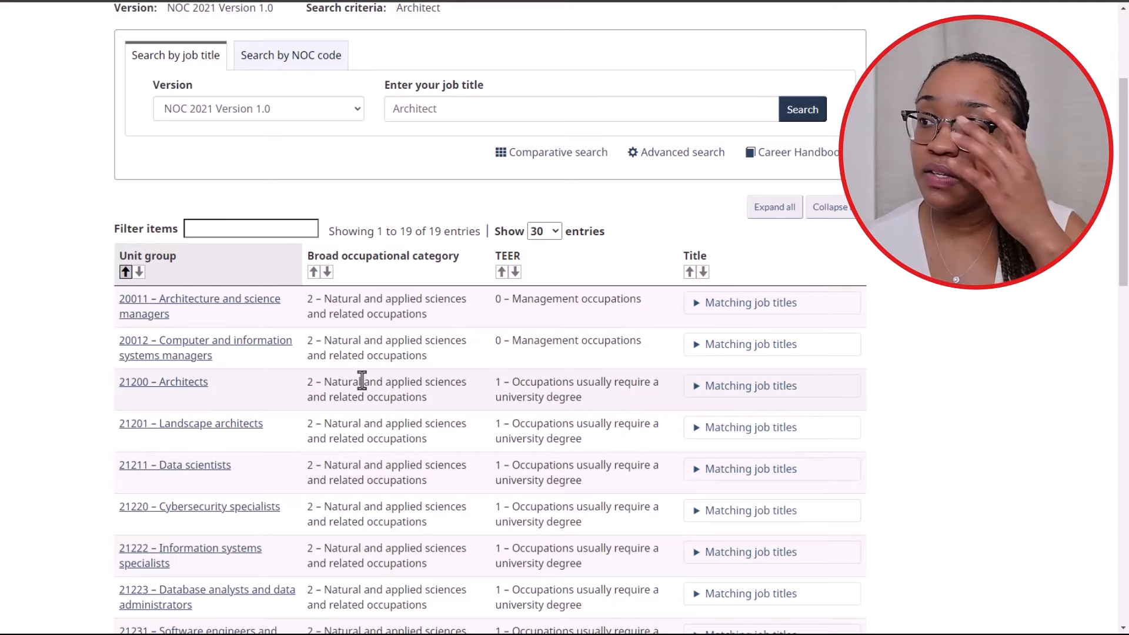
pyautogui.click(177, 382)
# Examine the Architects employment requirements, highlighting the bachelor's degree, provincial registration and registration examination items
pyautogui.scroll(-14, 447, 235)
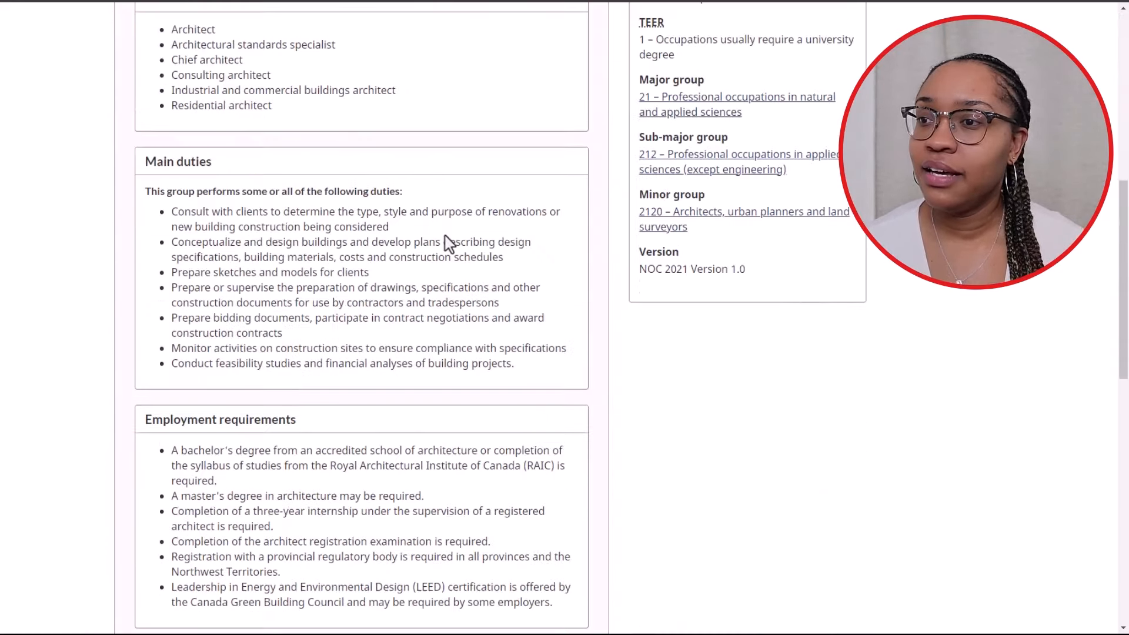
pyautogui.scroll(2, 444, 235)
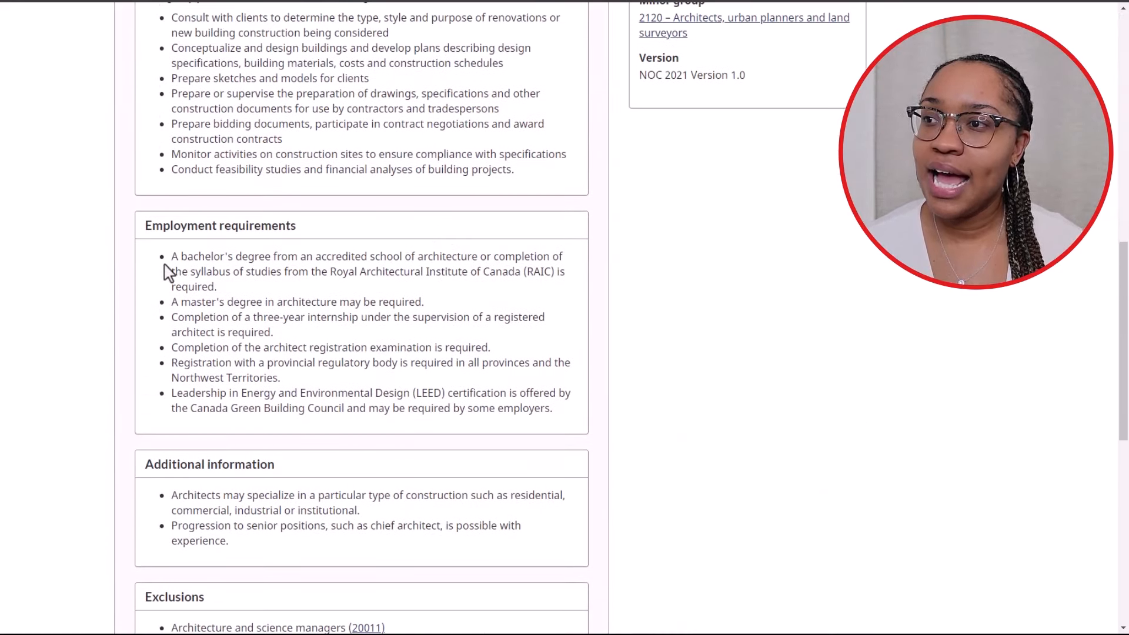
pyautogui.moveTo(170, 258); pyautogui.dragTo(241, 290)
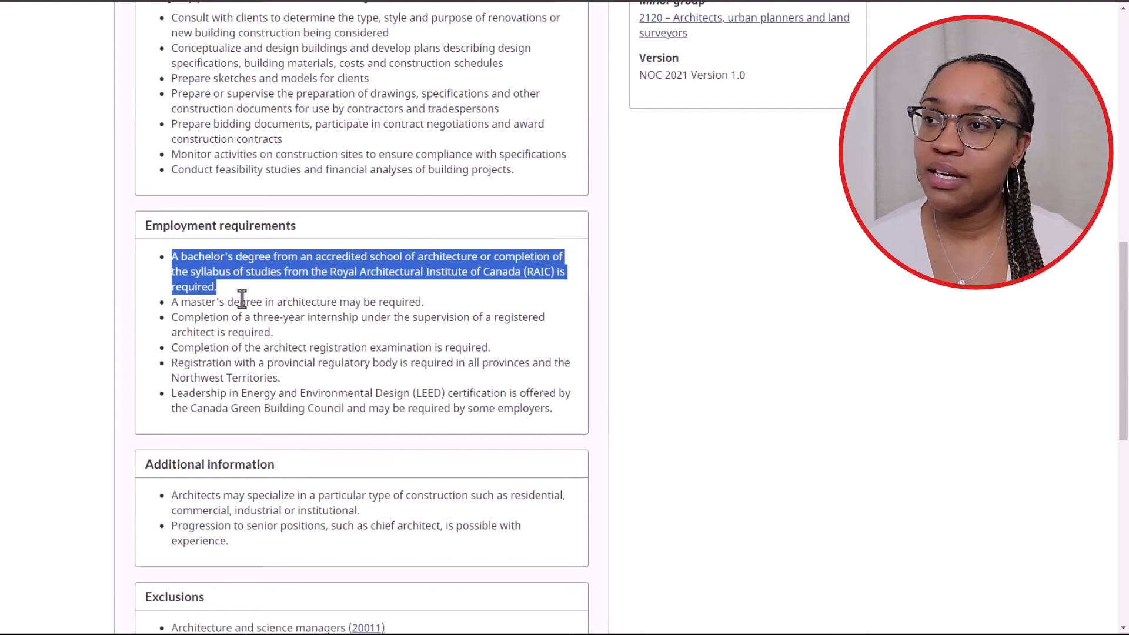
pyautogui.moveTo(171, 362); pyautogui.dragTo(559, 381)
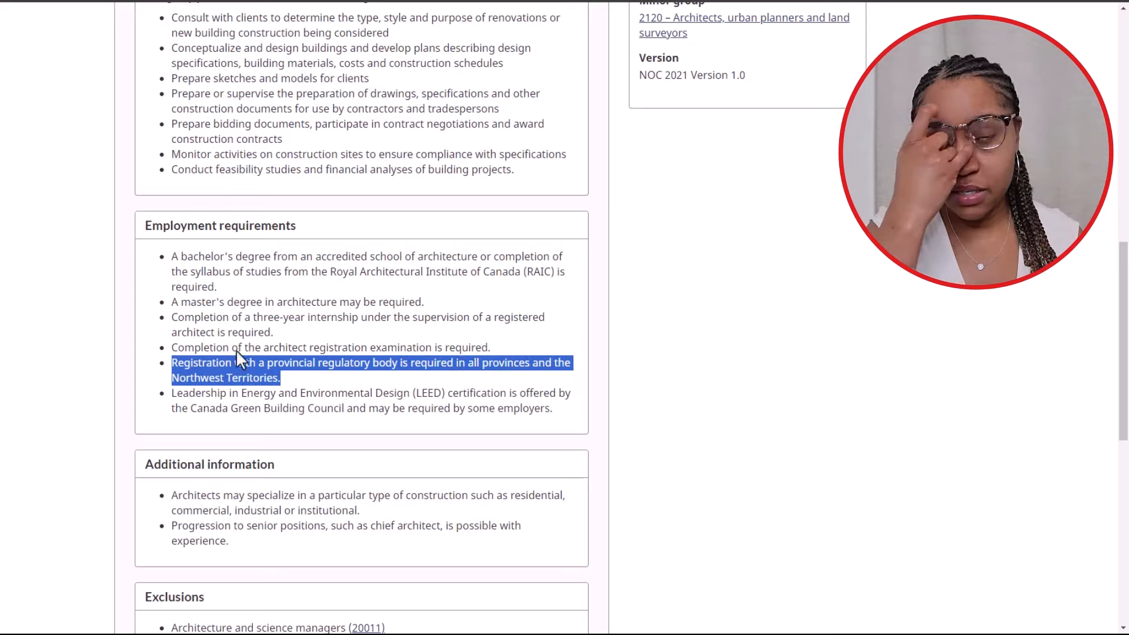
pyautogui.moveTo(170, 347); pyautogui.dragTo(509, 350)
pyautogui.scroll(4, 329, 390)
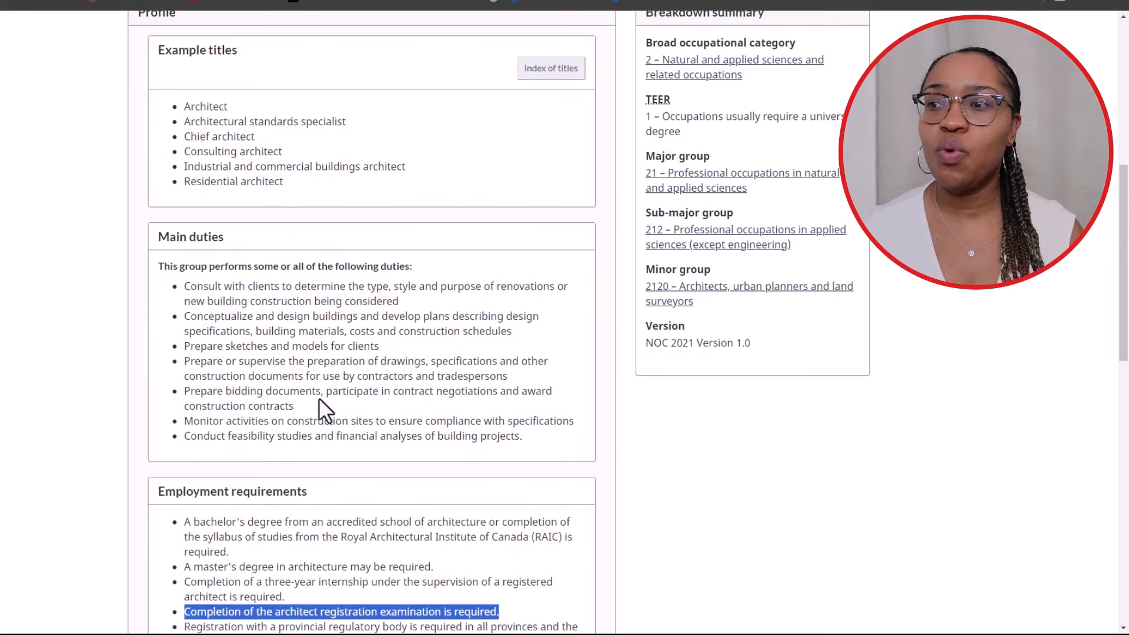
# Highlight and compare the Architects example titles, main duties and employment requirements, including the additional information and exclusions below
pyautogui.click(195, 301)
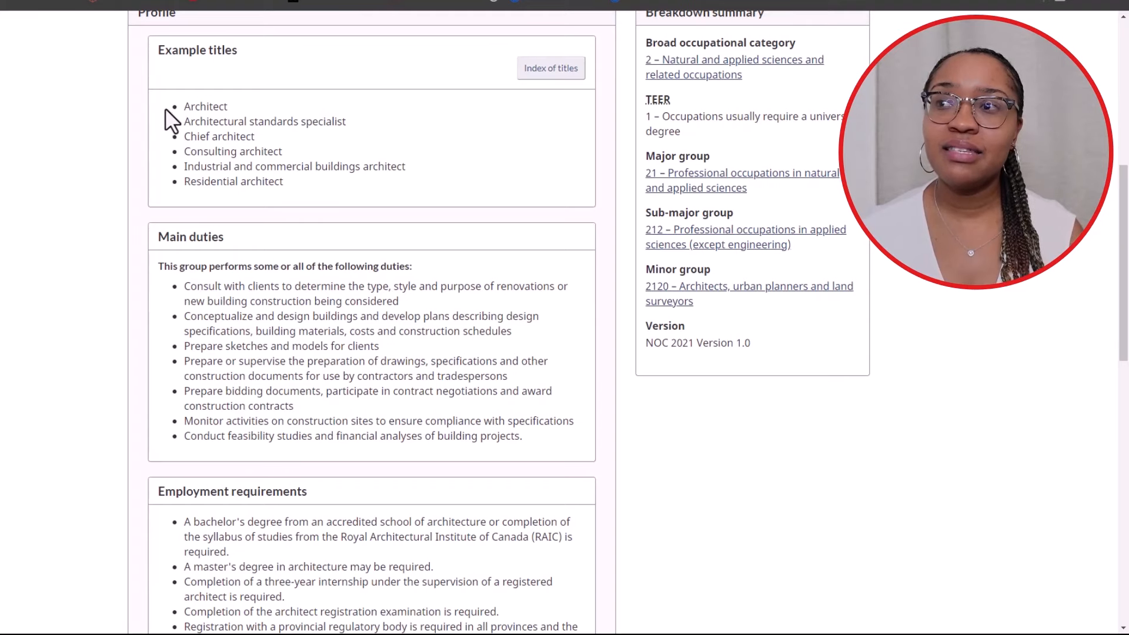
pyautogui.moveTo(168, 108); pyautogui.dragTo(396, 312)
pyautogui.scroll(-2, 383, 300)
pyautogui.scroll(1, 372, 247)
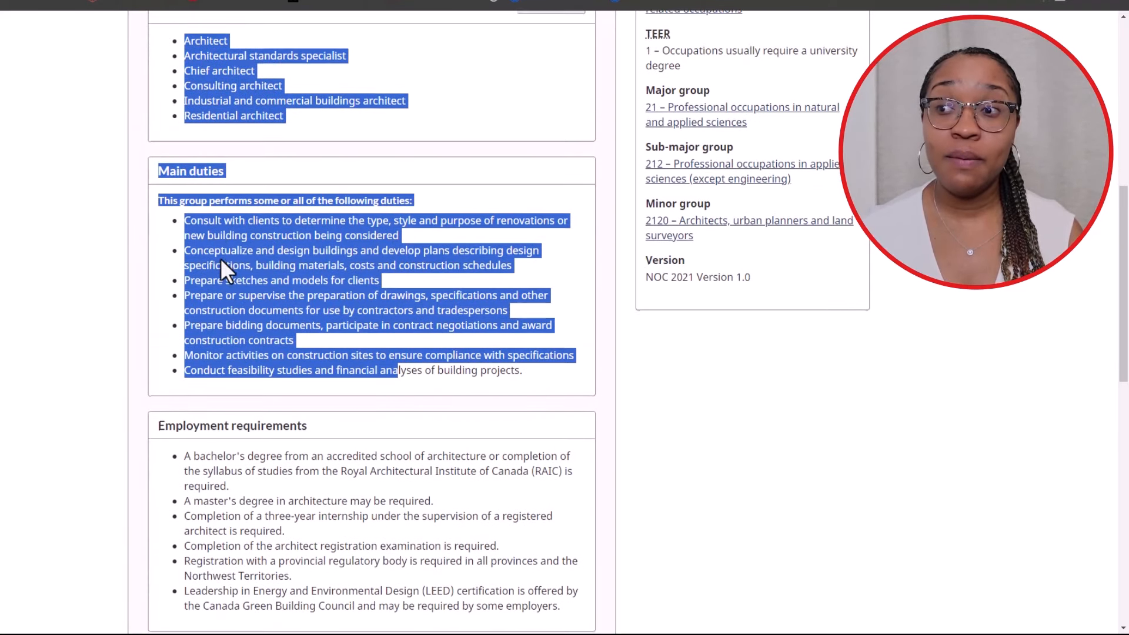
pyautogui.scroll(-2, 222, 259)
pyautogui.moveTo(157, 302); pyautogui.dragTo(467, 445)
pyautogui.scroll(-2, 485, 448)
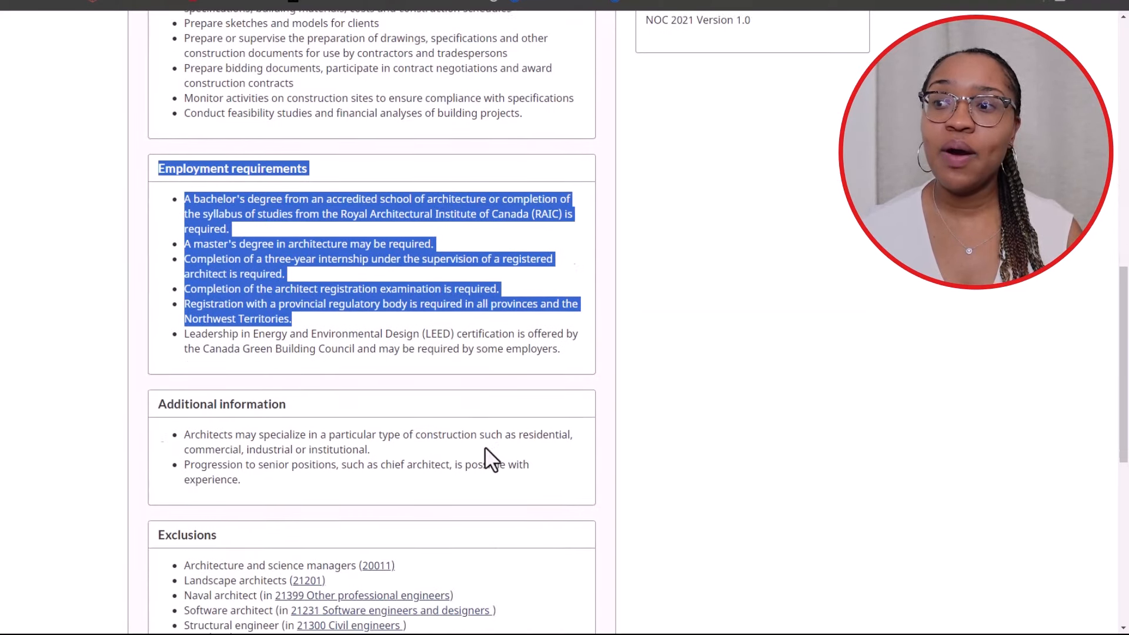
pyautogui.scroll(-2, 485, 448)
pyautogui.scroll(5, 496, 450)
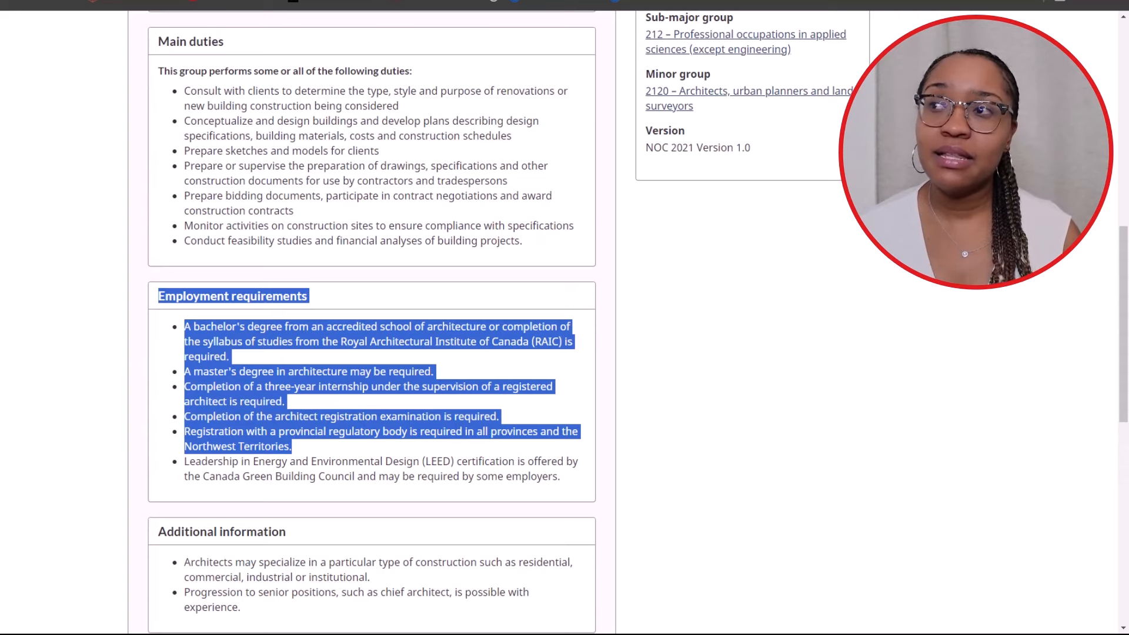
# Clear the text highlight and review the Architects page again from its heading through the employment requirements
pyautogui.click(203, 2)
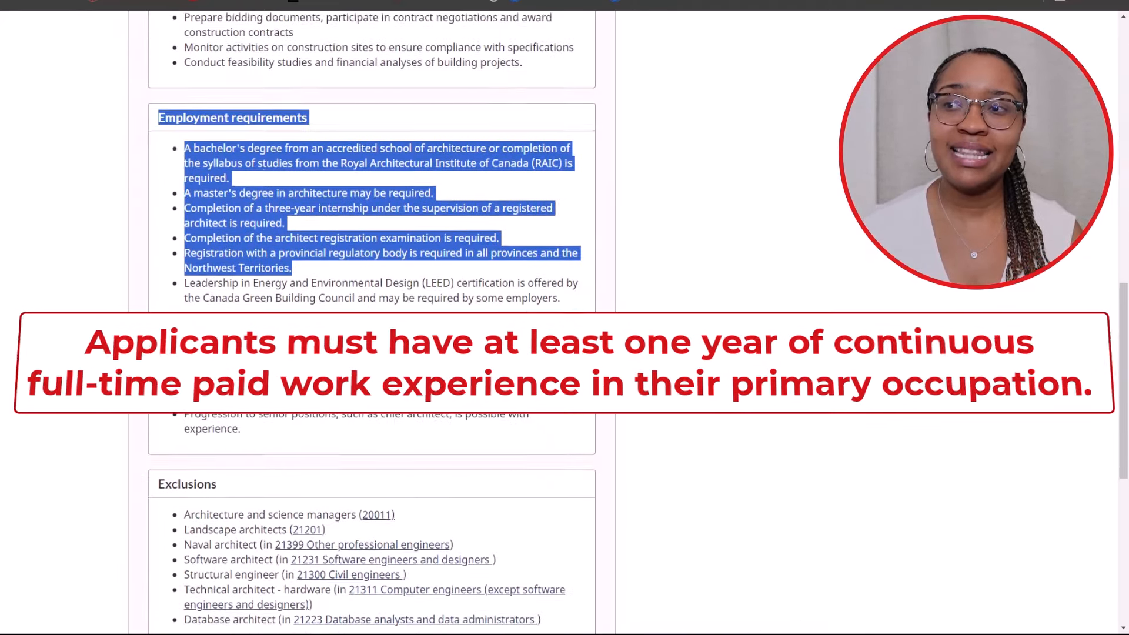
pyautogui.scroll(3, 522, 182)
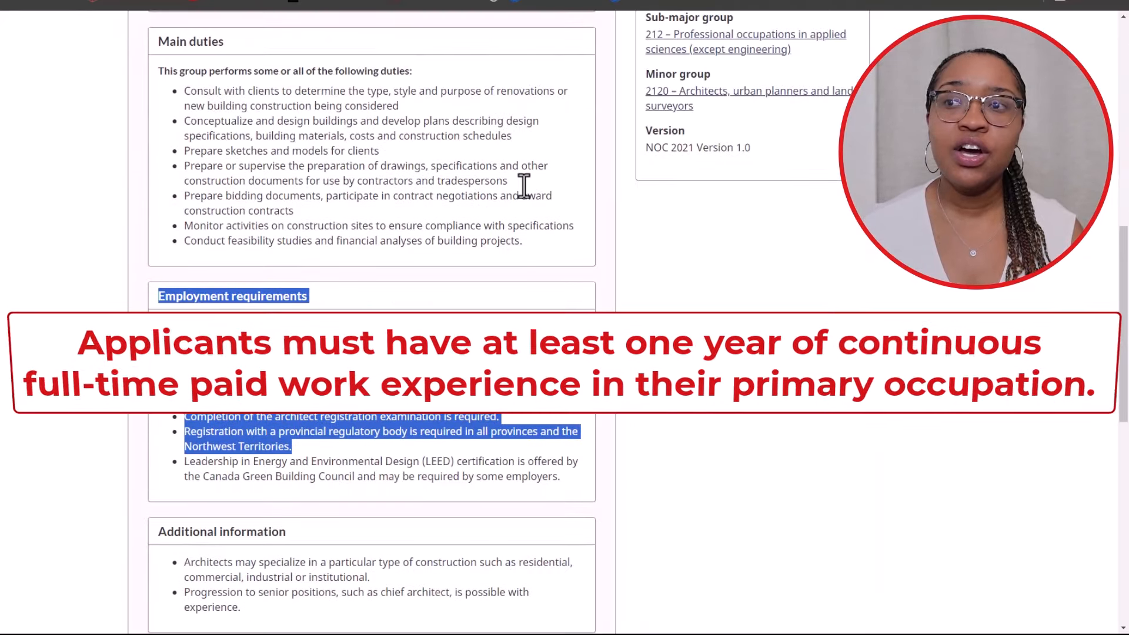
pyautogui.click(492, 272)
pyautogui.scroll(2, 485, 263)
pyautogui.scroll(-2, 273, 398)
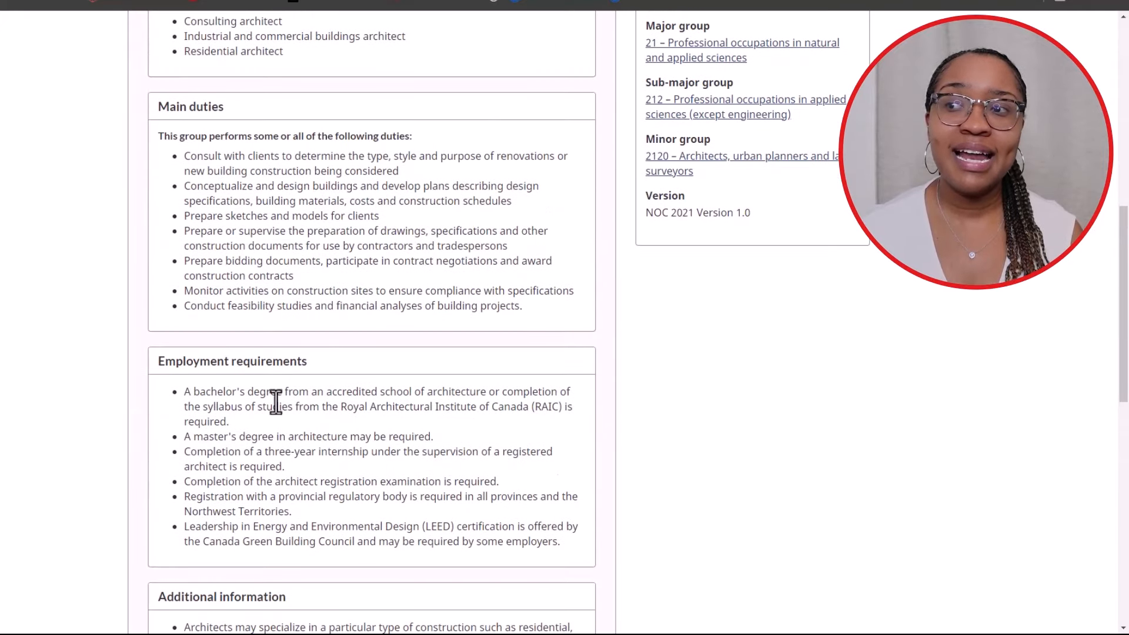
pyautogui.scroll(8, 411, 406)
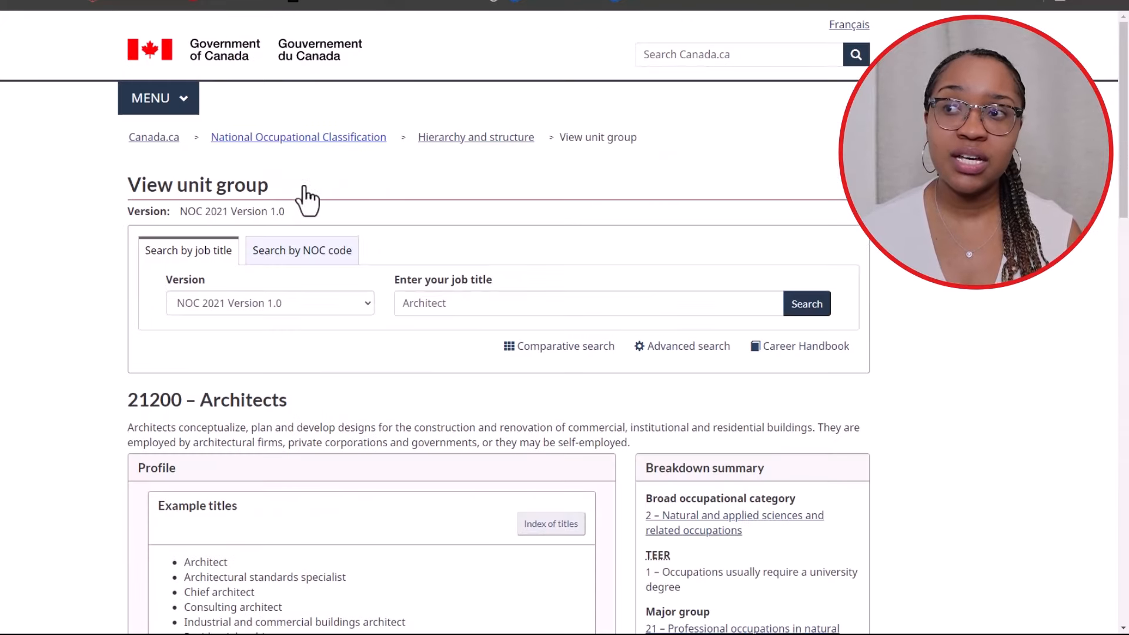
pyautogui.scroll(-8, 300, 235)
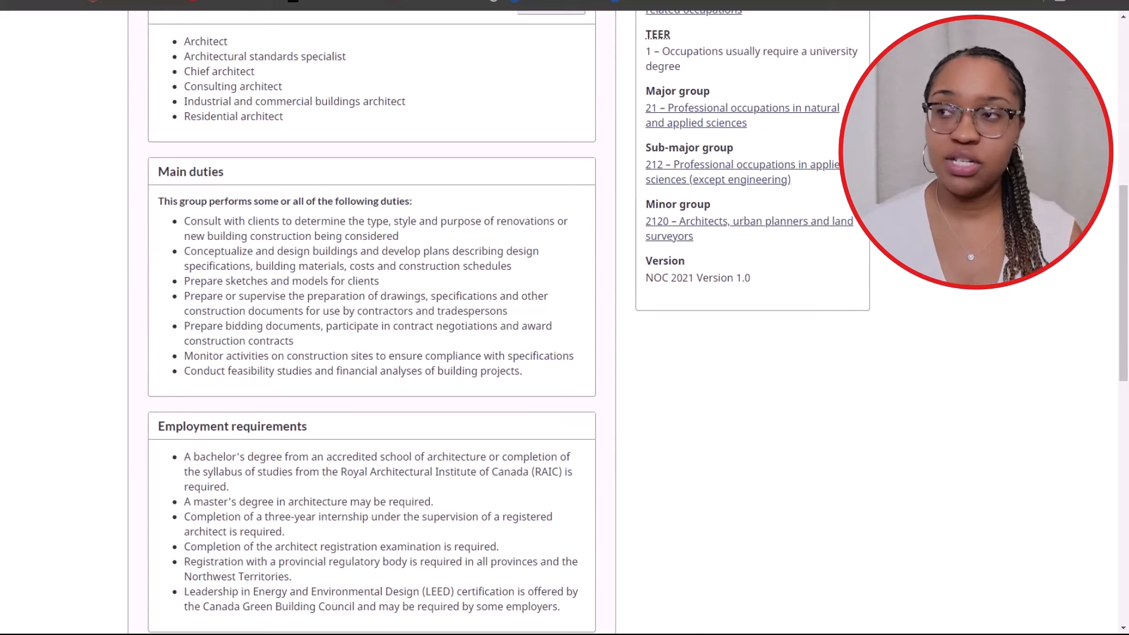
# Back in the application form, set the date of first qualification in the occupation to September 2023 and continue to the next section
pyautogui.hotkey('ctrl', 'Tab')
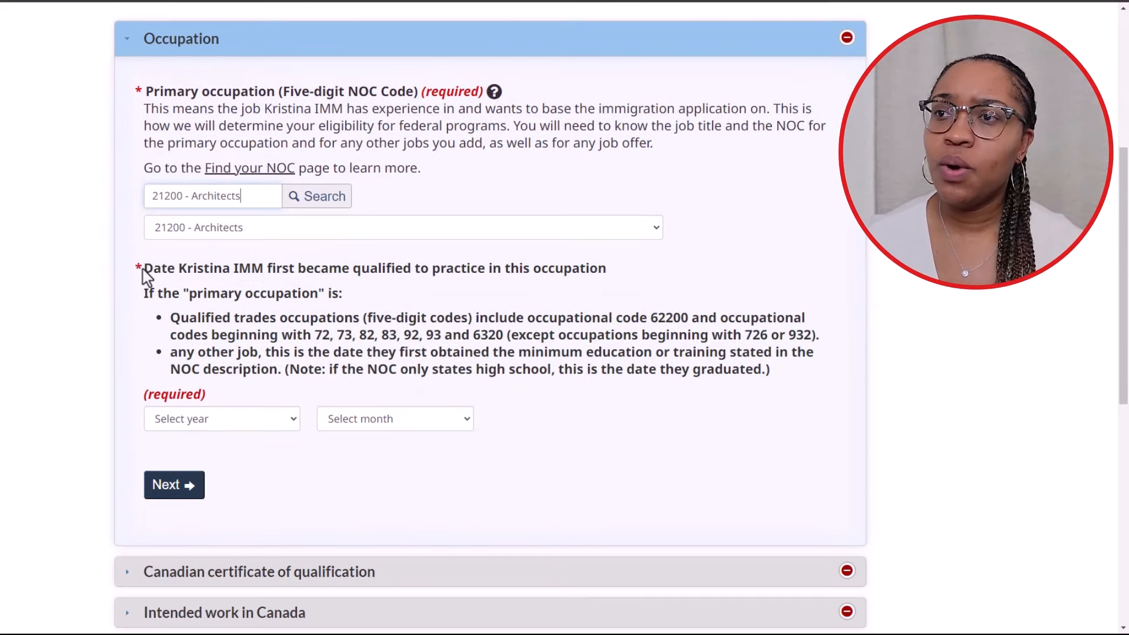
pyautogui.moveTo(143, 269); pyautogui.dragTo(650, 282)
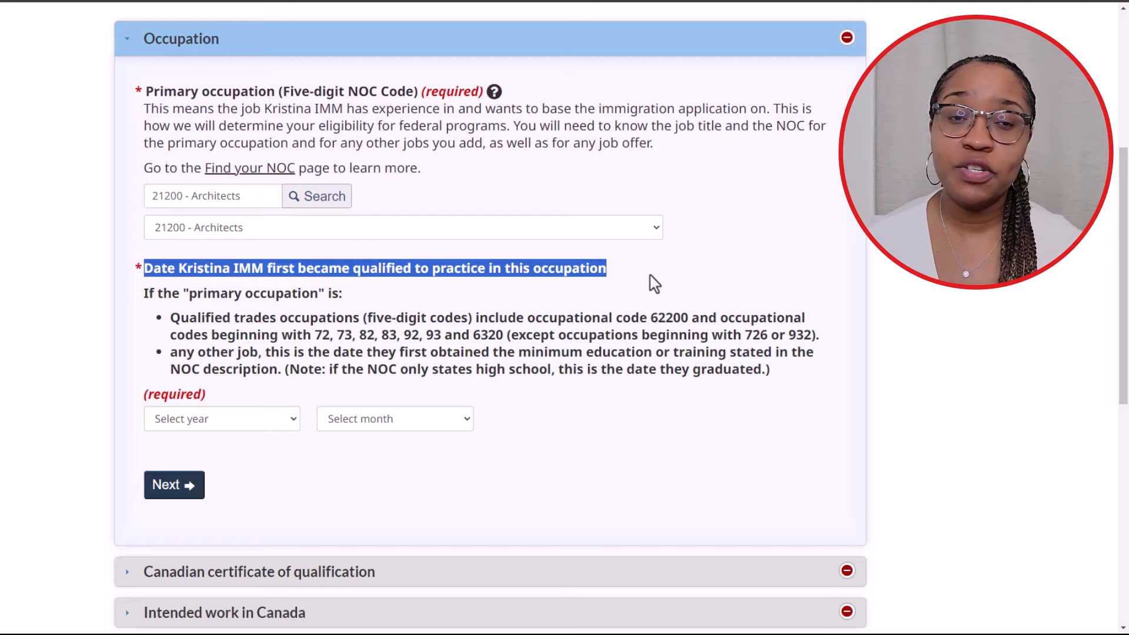
pyautogui.click(285, 422)
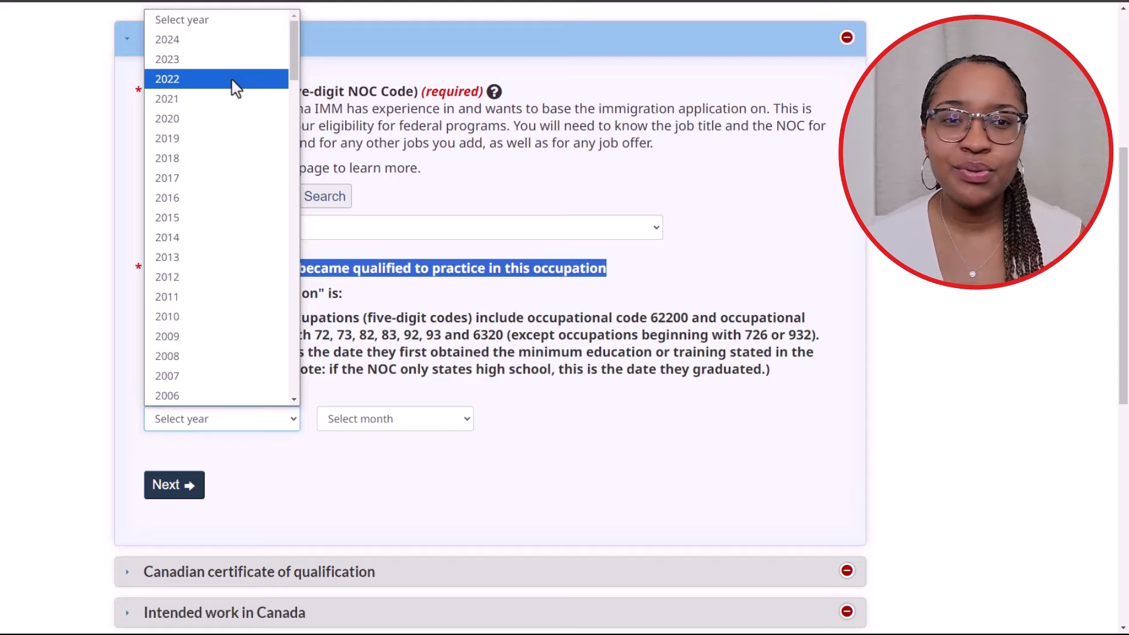
pyautogui.click(206, 60)
pyautogui.click(371, 410)
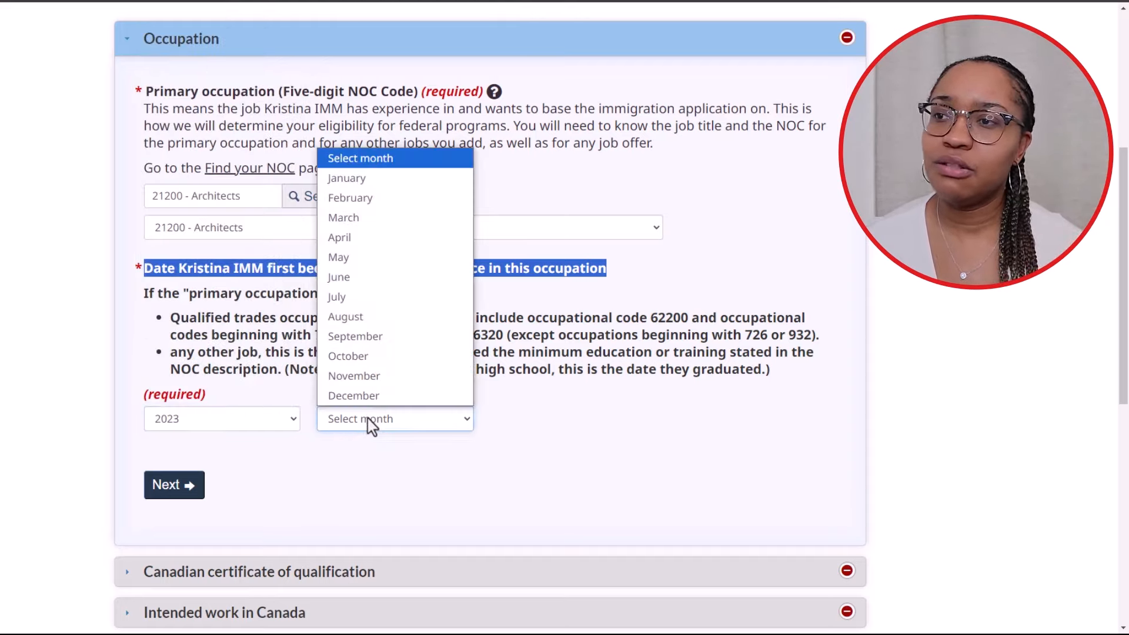
pyautogui.click(373, 336)
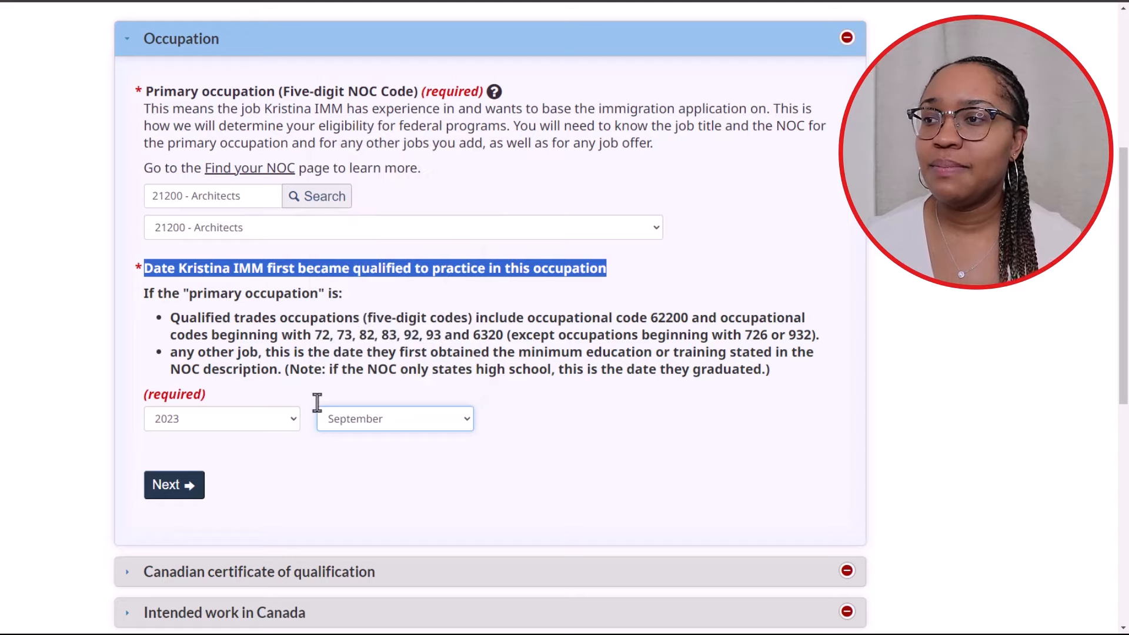
pyautogui.click(157, 491)
# Answer No to having a certificate of qualification from a Canadian province or territory
pyautogui.scroll(2, 556, 344)
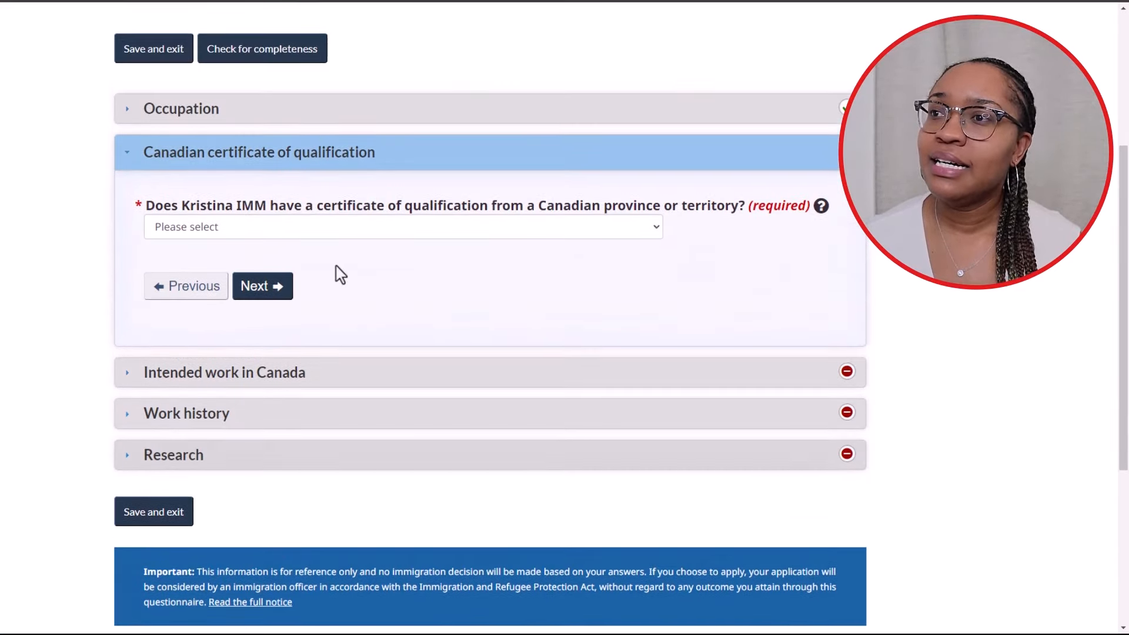
pyautogui.click(577, 230)
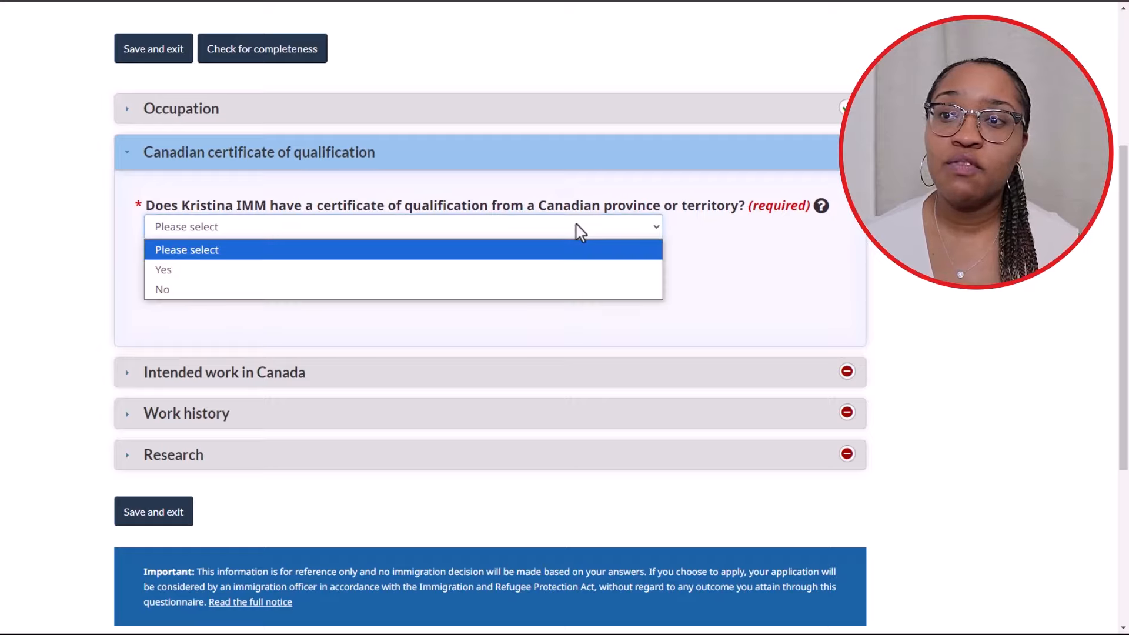
pyautogui.click(320, 291)
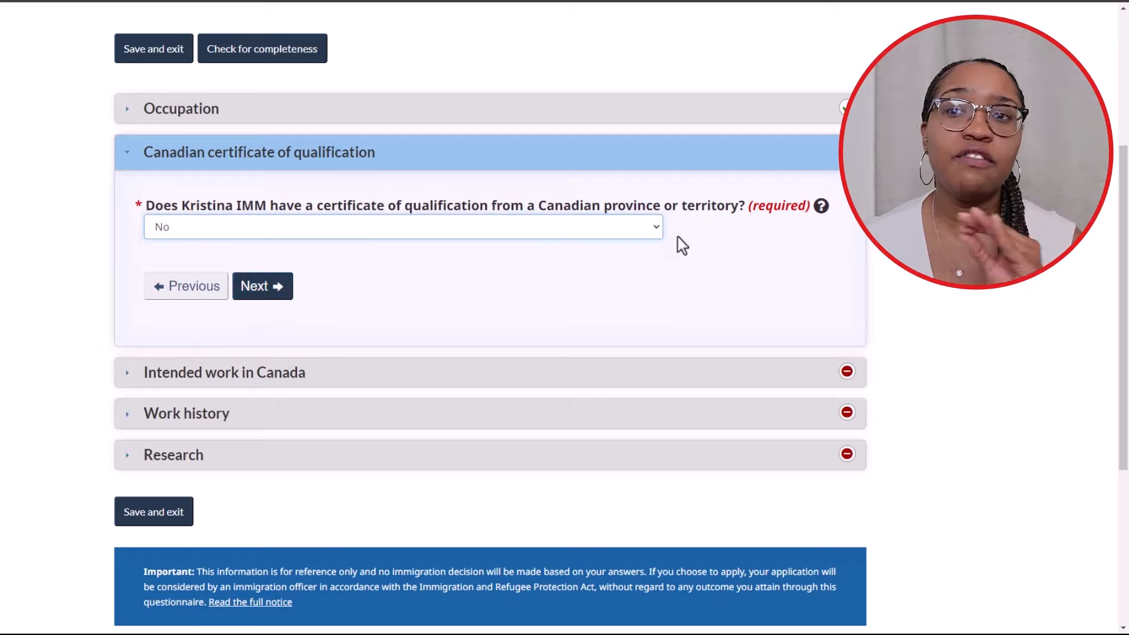
# Read the help on Canadian certificates of qualification, close it, and continue to the Intended work in Canada section
pyautogui.click(820, 206)
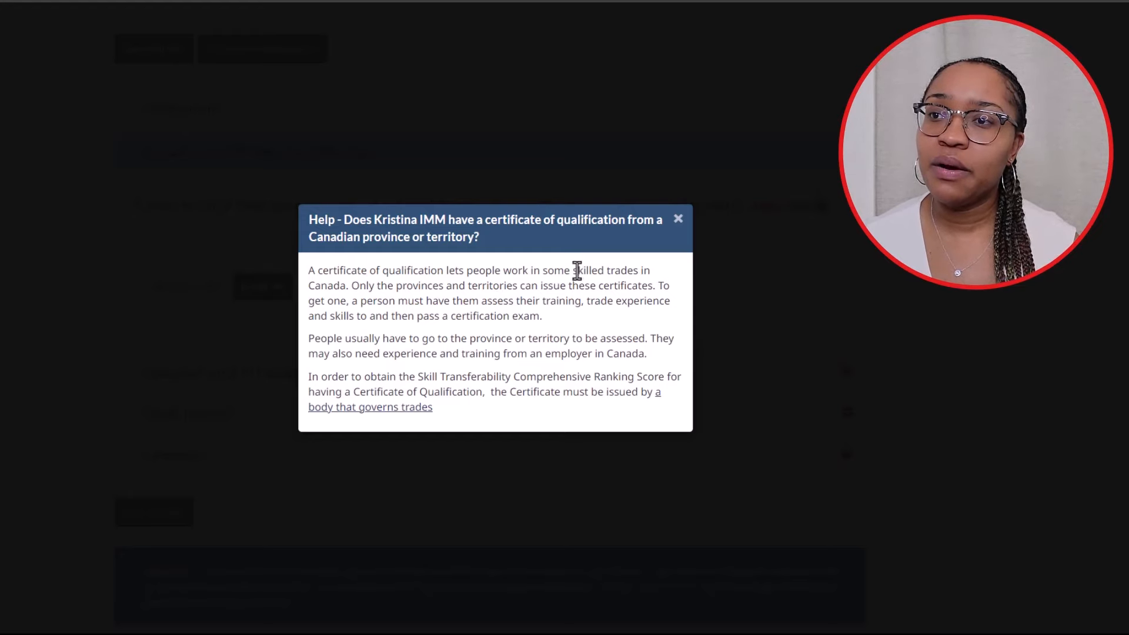
pyautogui.moveTo(572, 271); pyautogui.dragTo(666, 283)
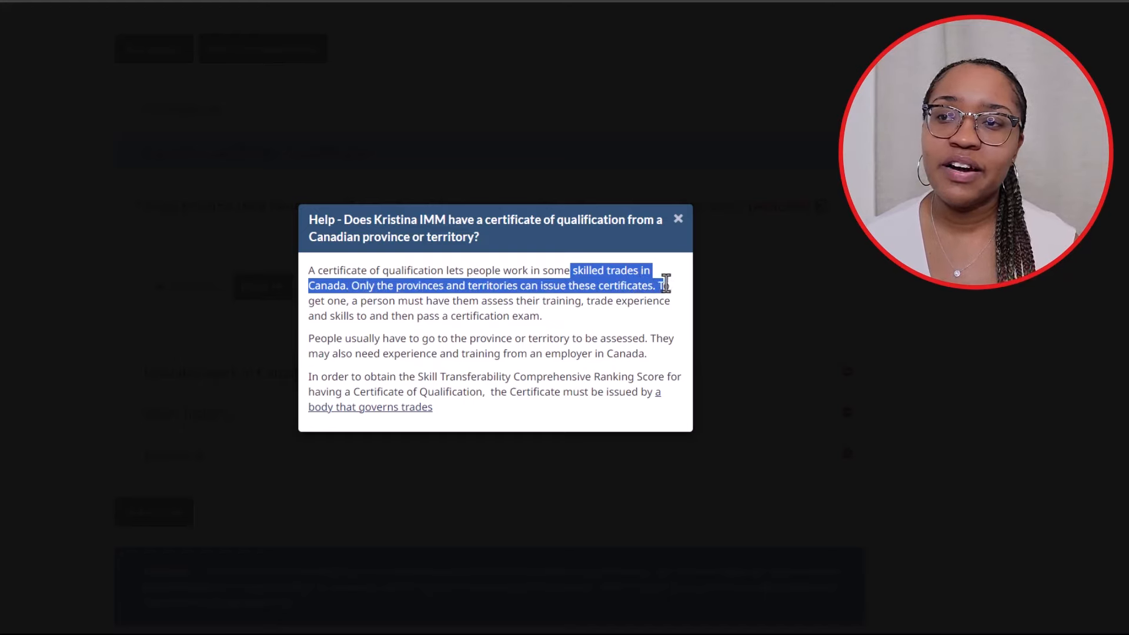
pyautogui.press('Escape')
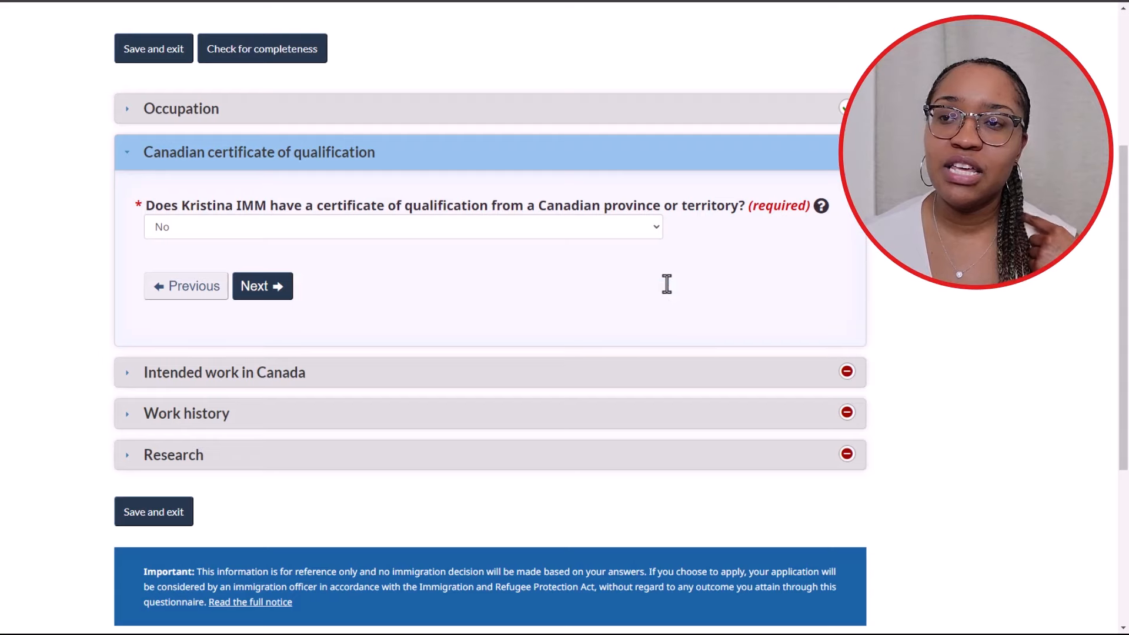
pyautogui.click(264, 288)
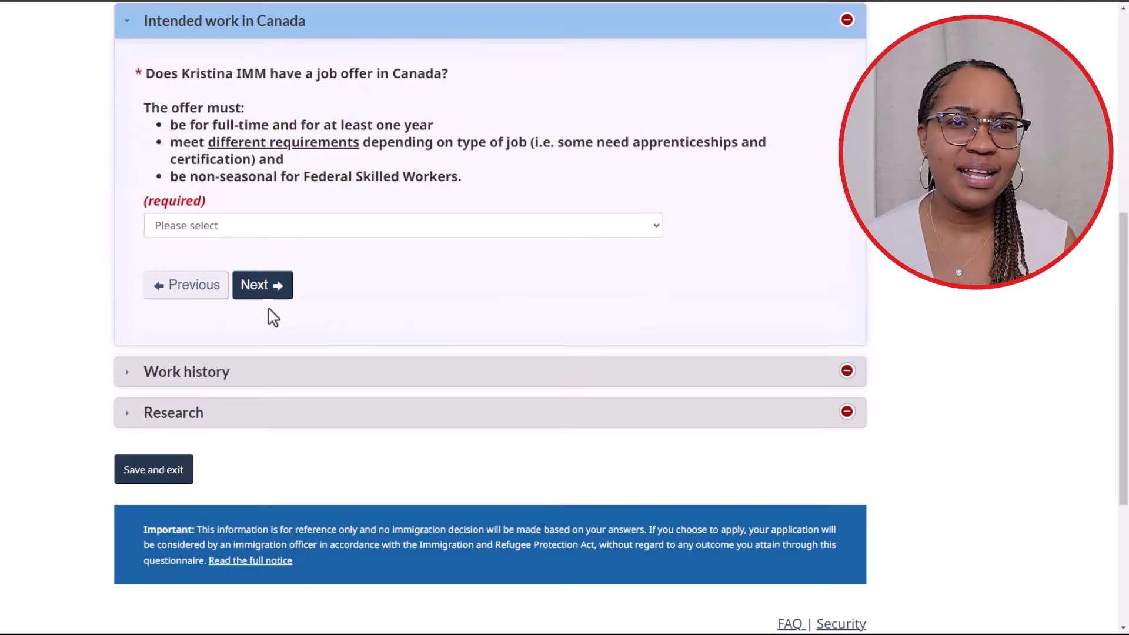
# Read the job offer question and the conditions that a Canadian job offer must meet
pyautogui.scroll(2, 239, 235)
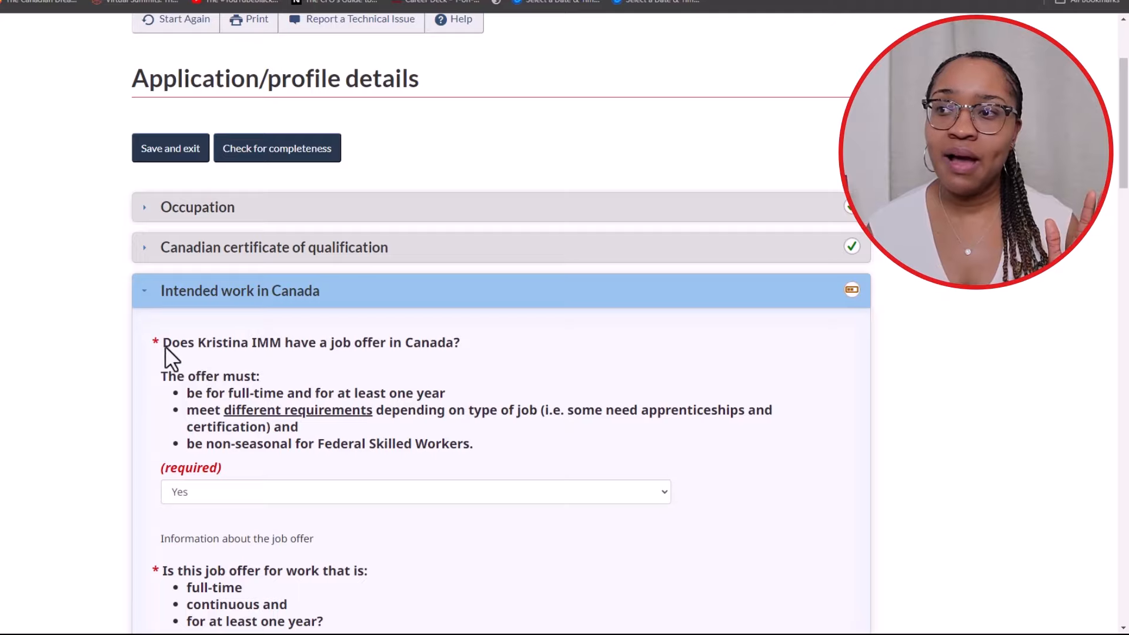
pyautogui.moveTo(163, 346); pyautogui.dragTo(265, 360)
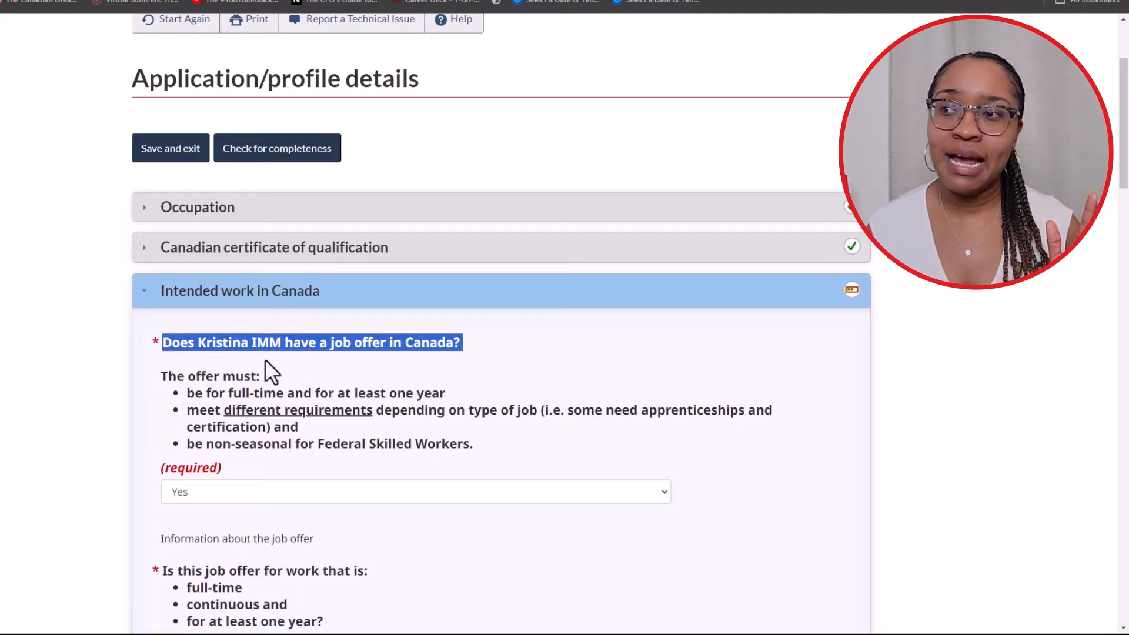
pyautogui.click(457, 349)
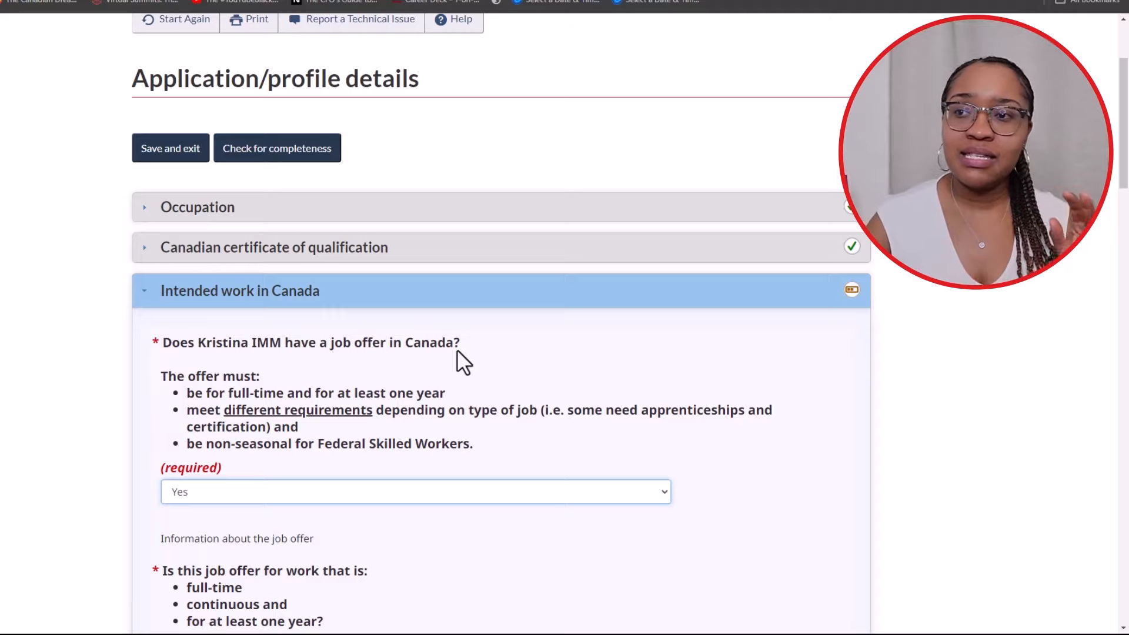
pyautogui.moveTo(461, 347); pyautogui.dragTo(171, 348)
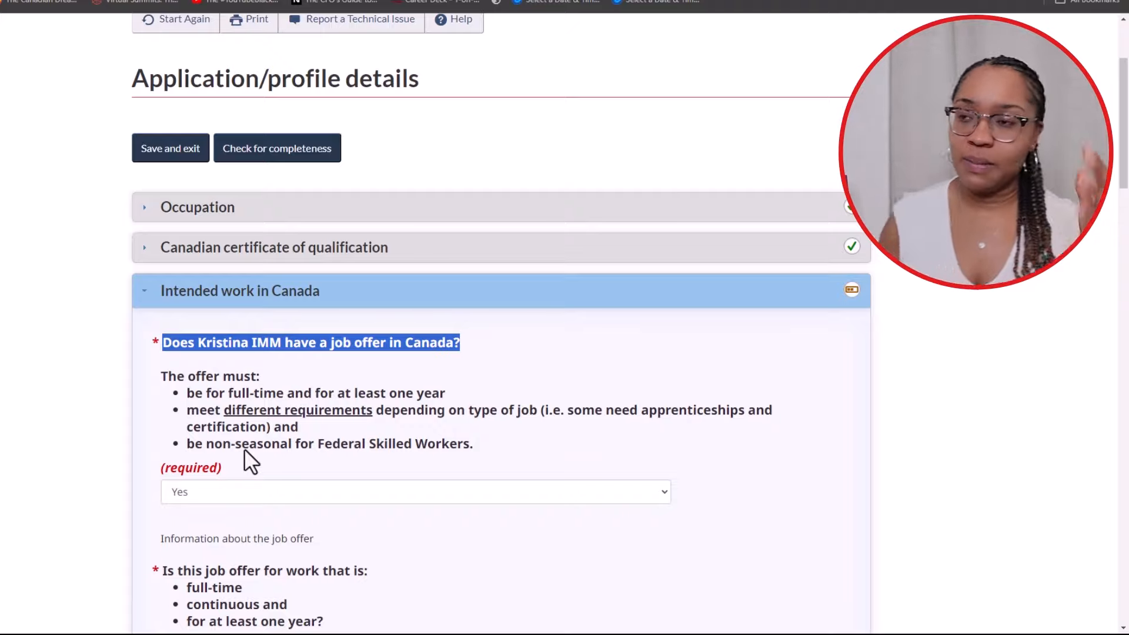
pyautogui.scroll(-2, 247, 411)
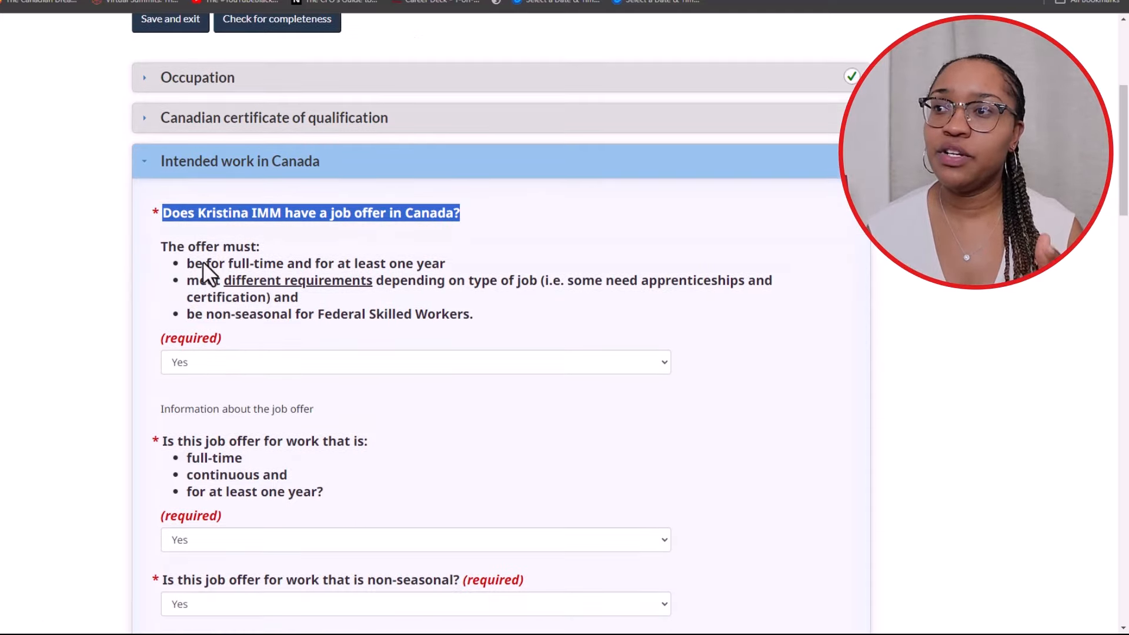
pyautogui.moveTo(186, 262); pyautogui.dragTo(503, 312)
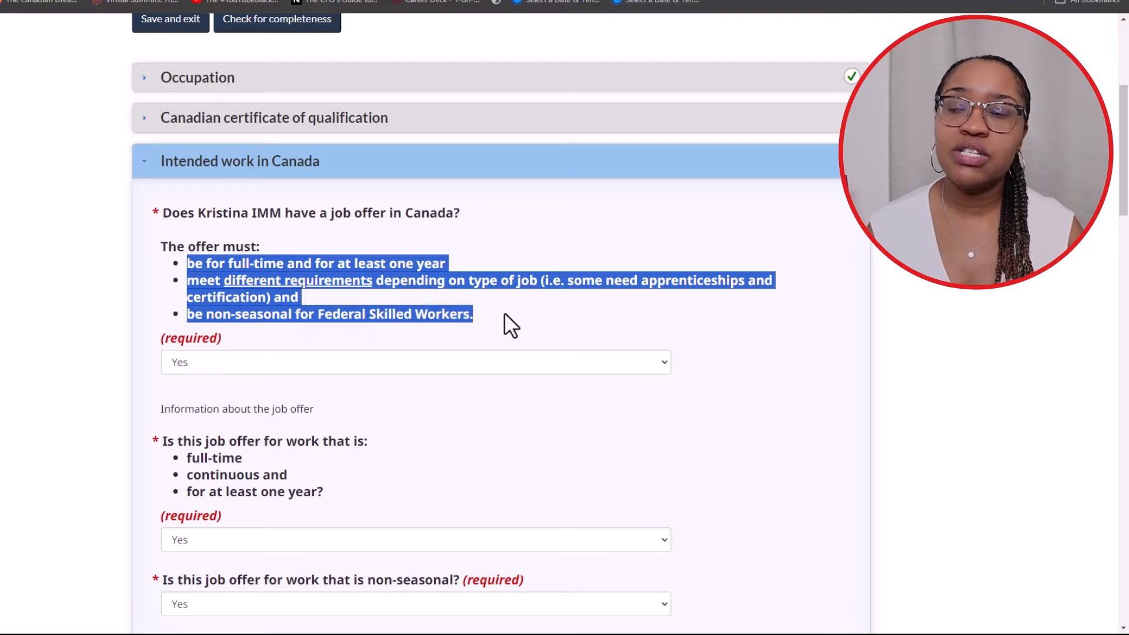
pyautogui.click(504, 315)
# Answer Yes to having a job offer in Canada, and Yes to it being full-time, continuous, for at least one year and non-seasonal
pyautogui.click(238, 368)
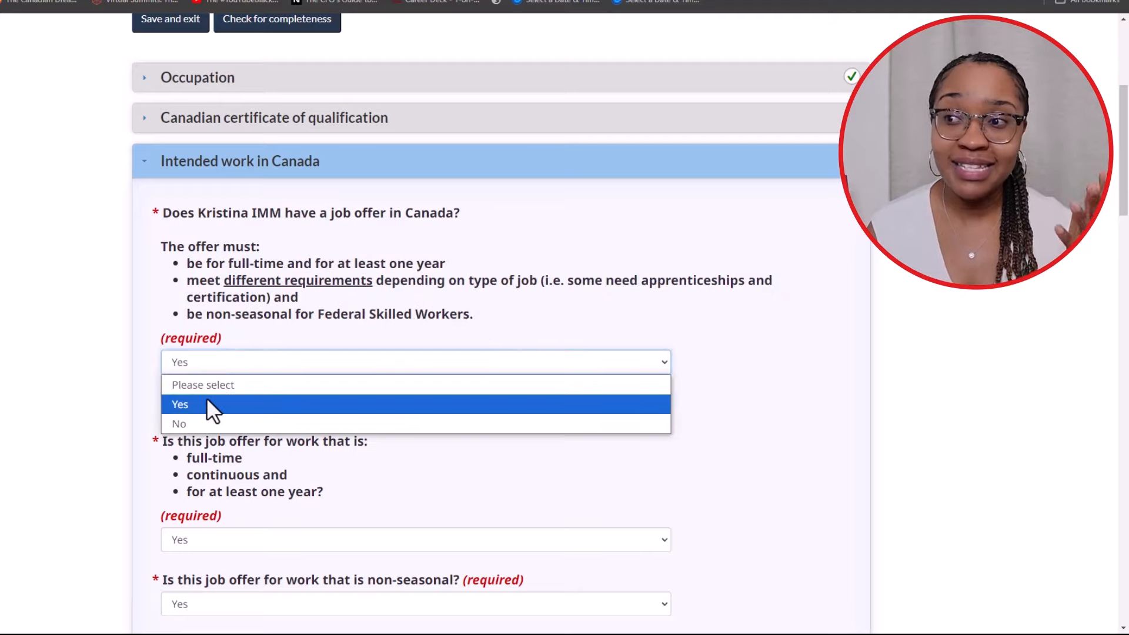
pyautogui.click(203, 404)
pyautogui.scroll(-2, 237, 397)
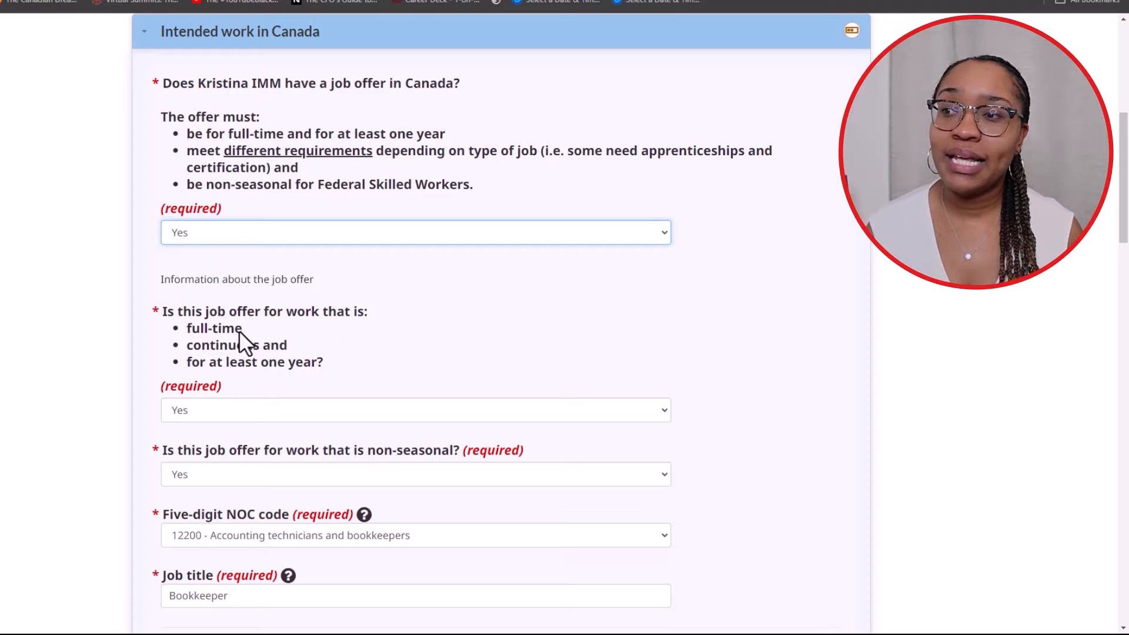
pyautogui.click(261, 408)
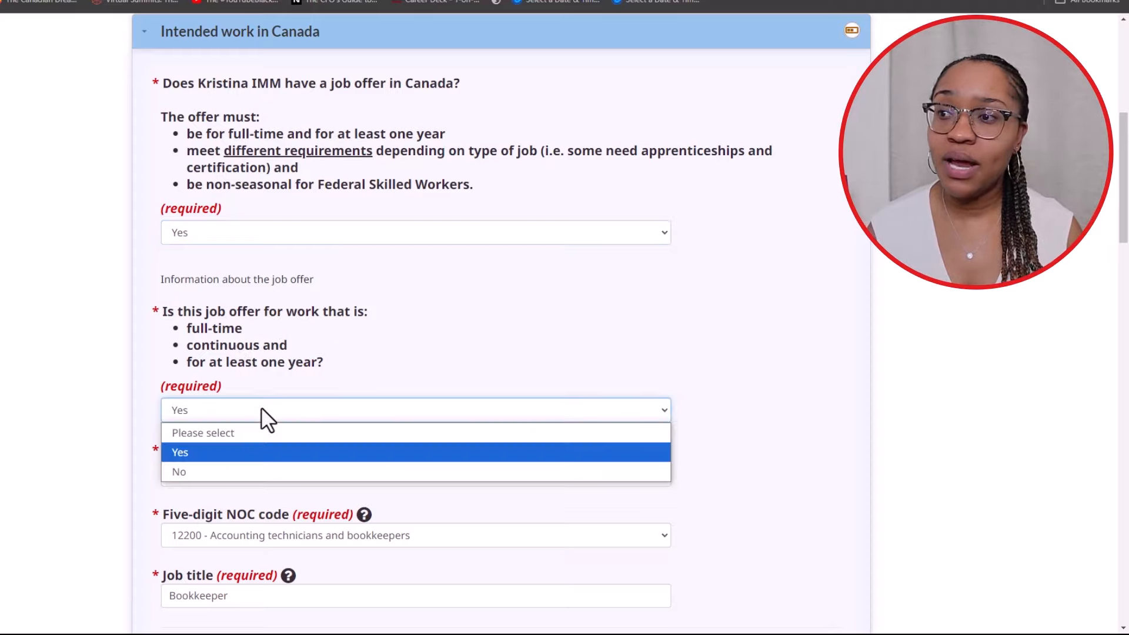
pyautogui.click(242, 453)
pyautogui.scroll(-3, 179, 324)
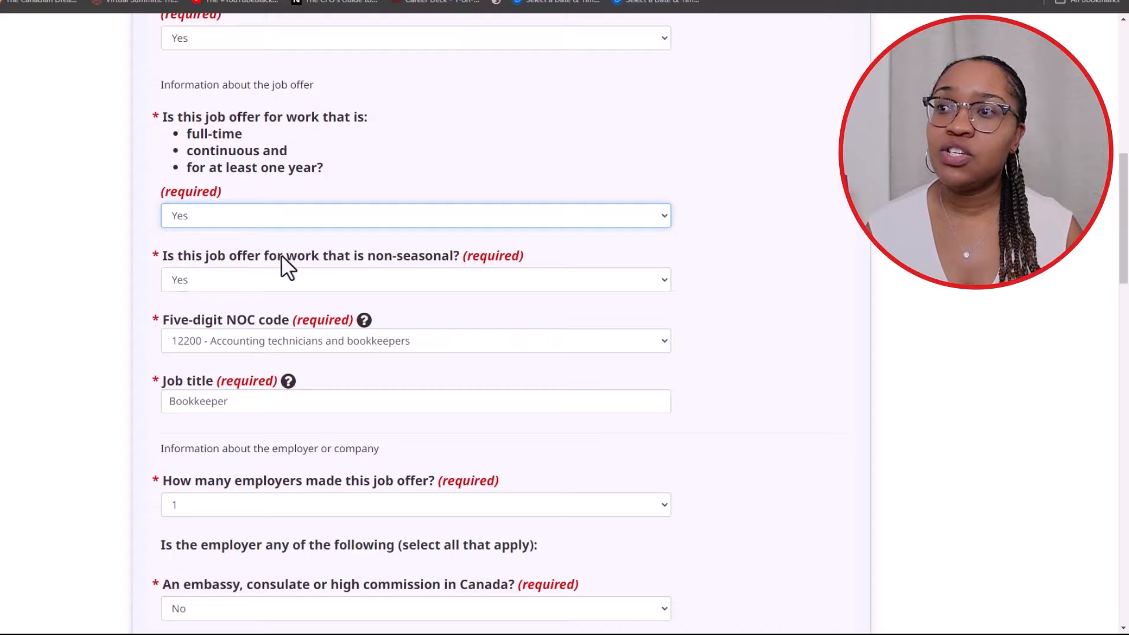
pyautogui.click(344, 281)
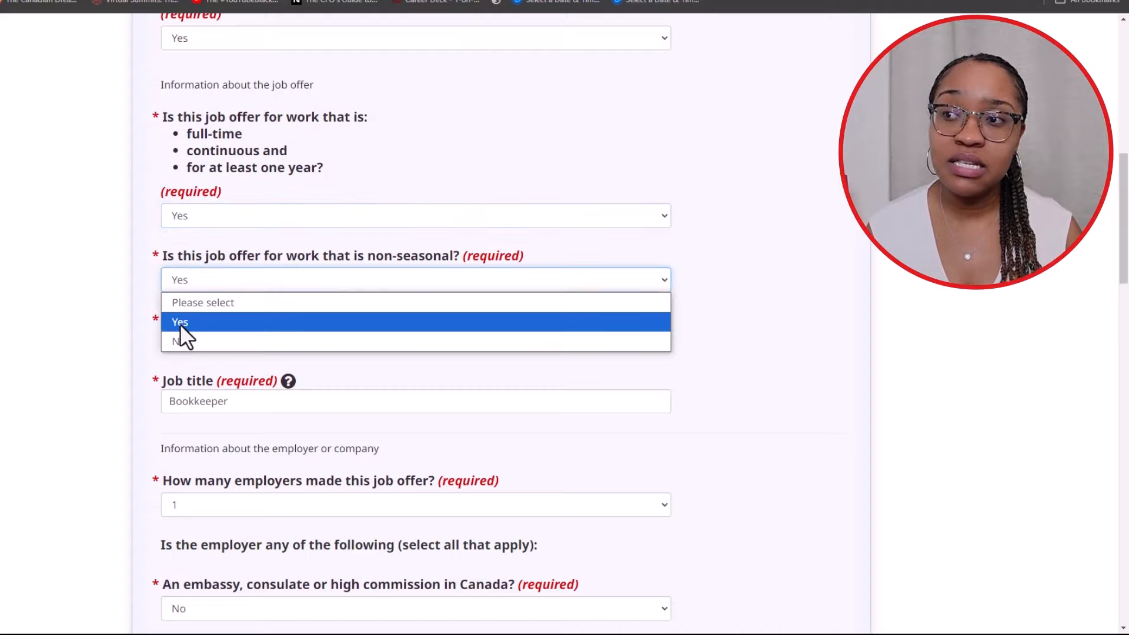
pyautogui.click(180, 323)
# Look through the five-digit NOC codes for the job offer, keeping 12200 - Accounting technicians and bookkeepers, and check the job title Bookkeeper
pyautogui.click(205, 342)
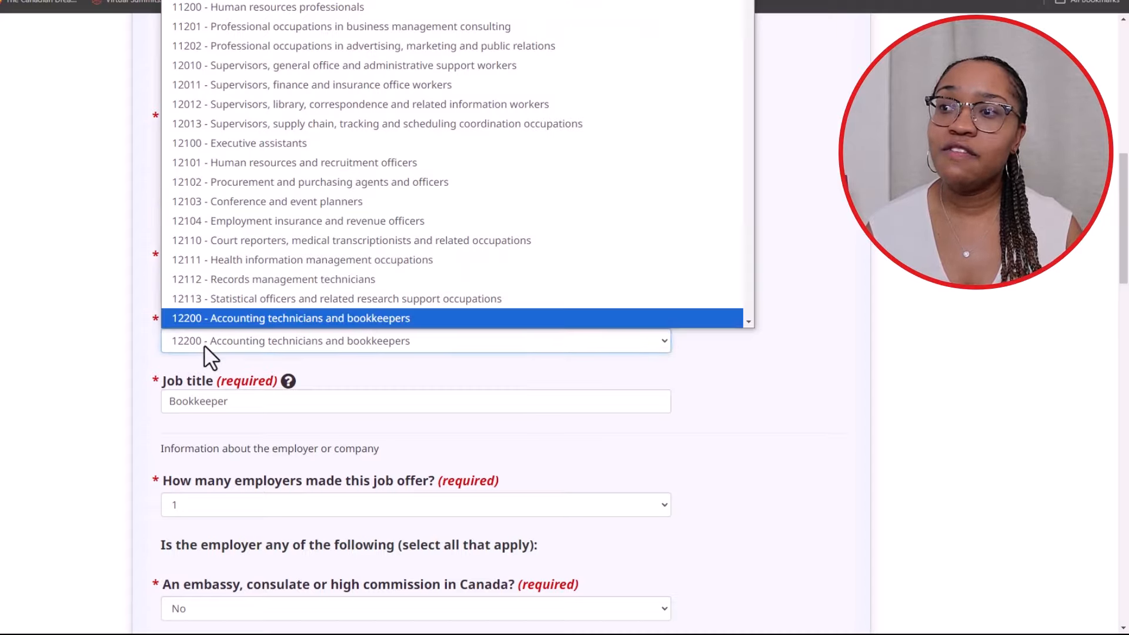
pyautogui.scroll(-7, 265, 245)
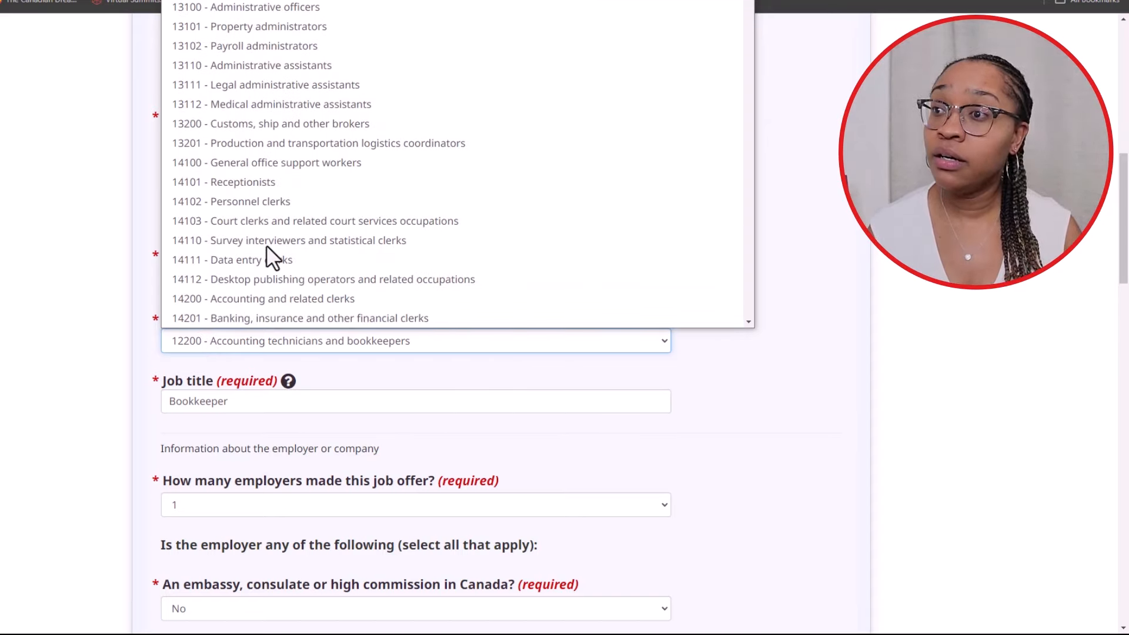
pyautogui.click(223, 344)
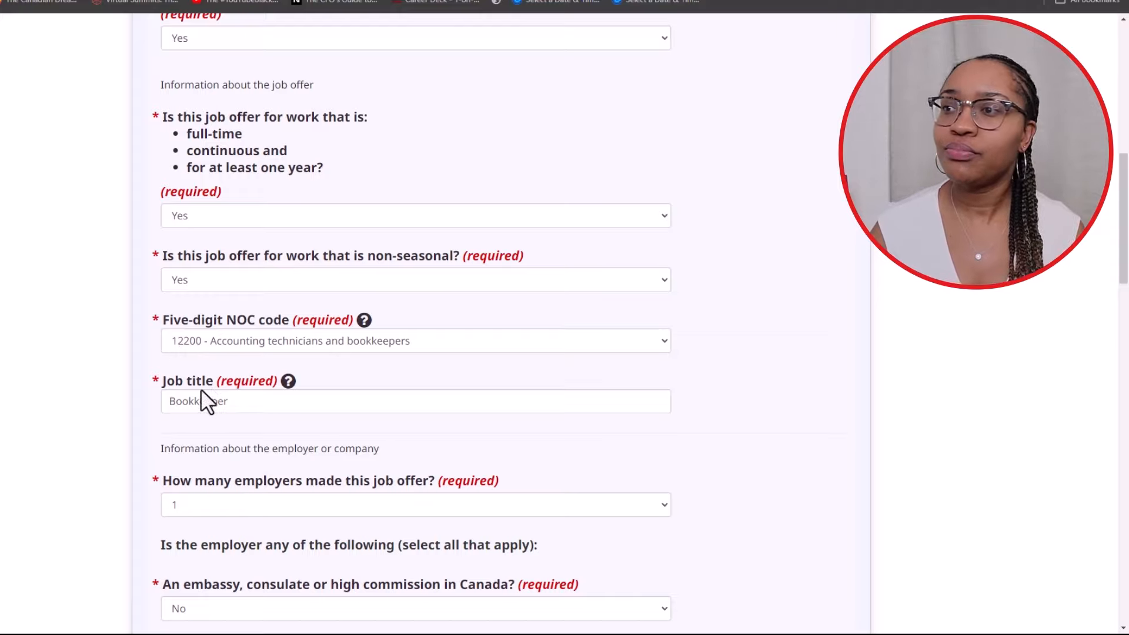
pyautogui.moveTo(223, 404); pyautogui.dragTo(154, 404)
pyautogui.click(164, 407)
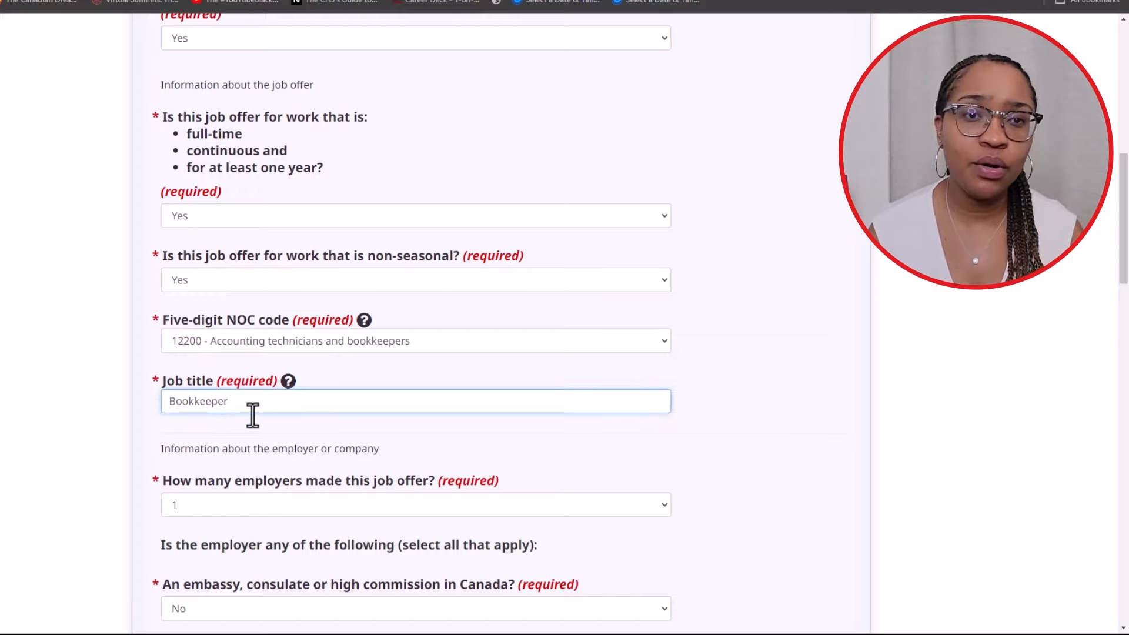
# Set the number of employers who made the job offer to 1
pyautogui.scroll(-2, 219, 346)
pyautogui.moveTo(168, 352); pyautogui.dragTo(435, 357)
pyautogui.click(284, 373)
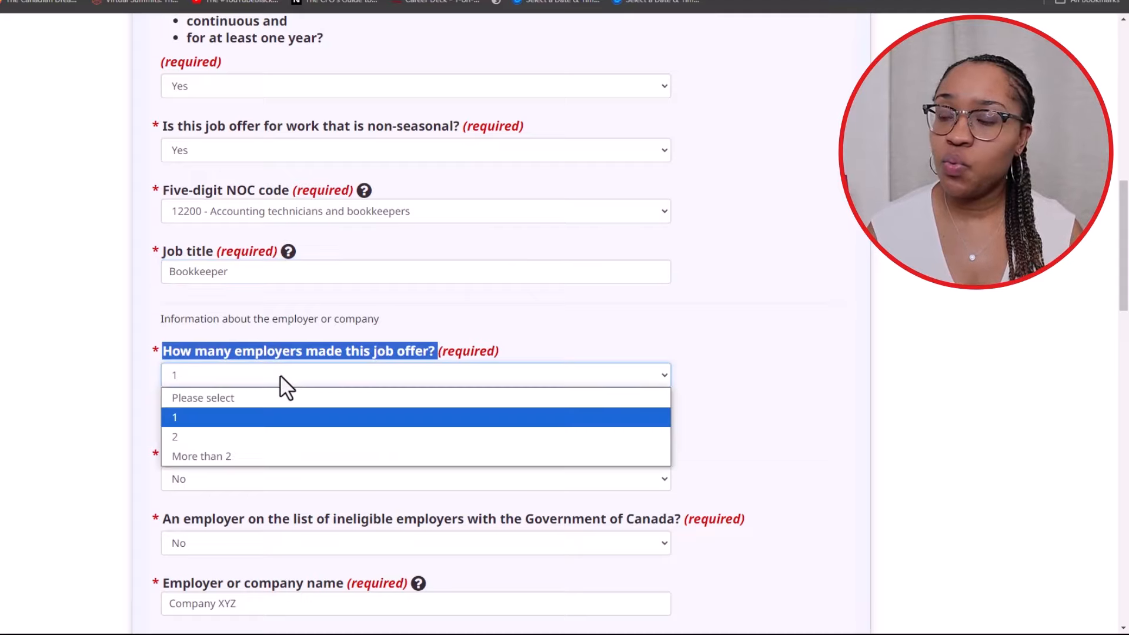
pyautogui.click(227, 421)
# Answer No to the employer being an embassy, consulate or high commission, and No to it being on the ineligible employers list
pyautogui.scroll(-2, 269, 346)
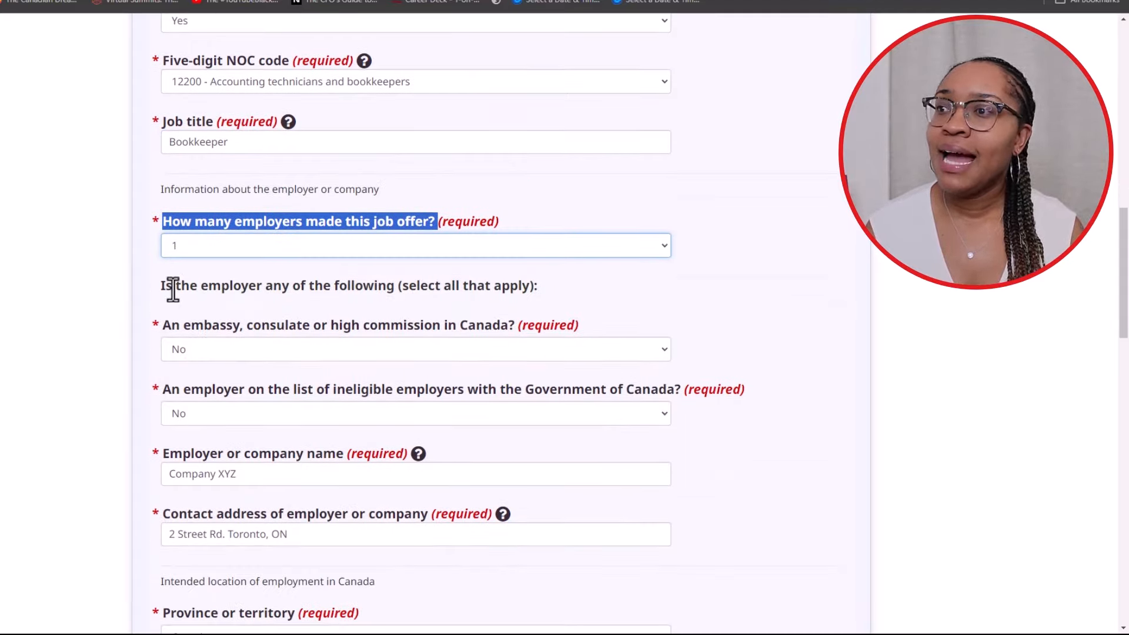
pyautogui.moveTo(161, 288); pyautogui.dragTo(178, 326)
pyautogui.click(300, 344)
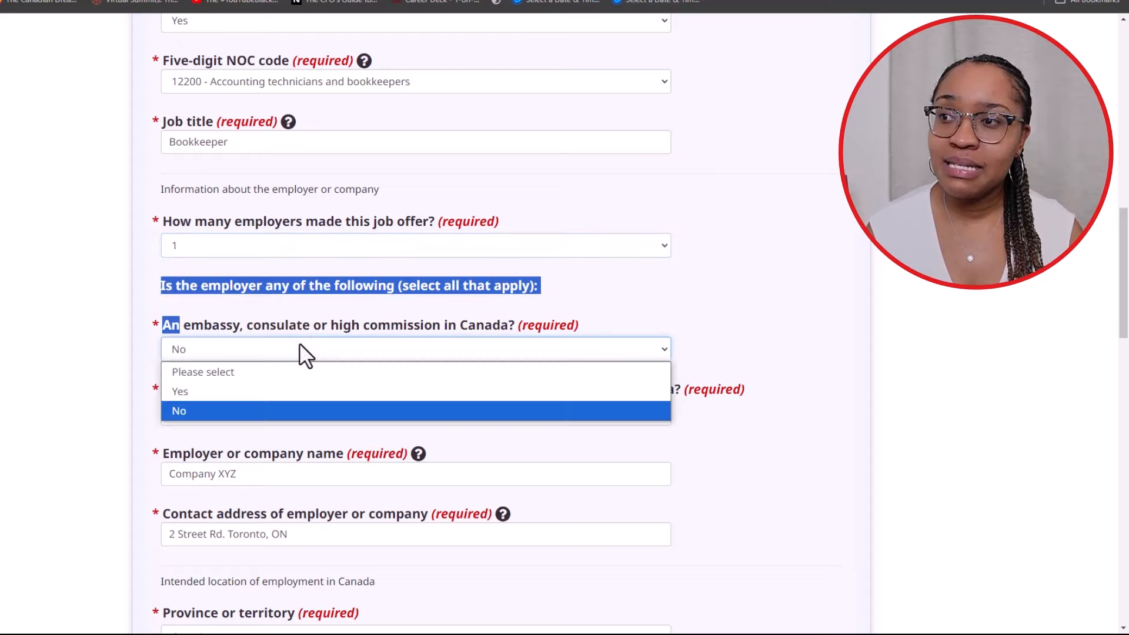
pyautogui.click(268, 404)
pyautogui.click(246, 408)
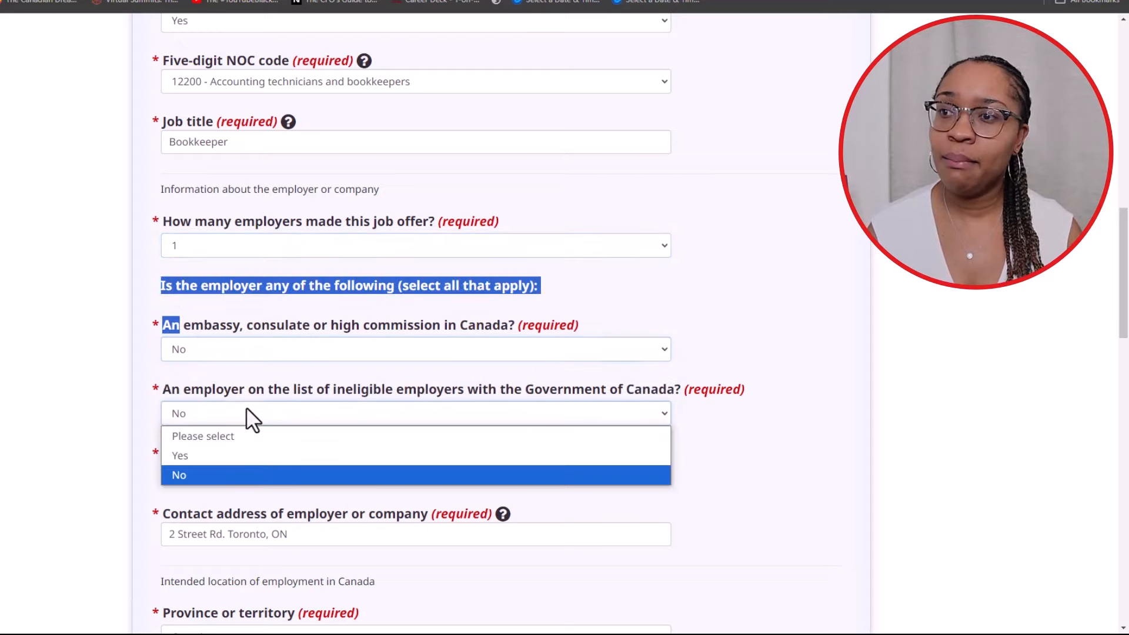
pyautogui.scroll(-1, 254, 415)
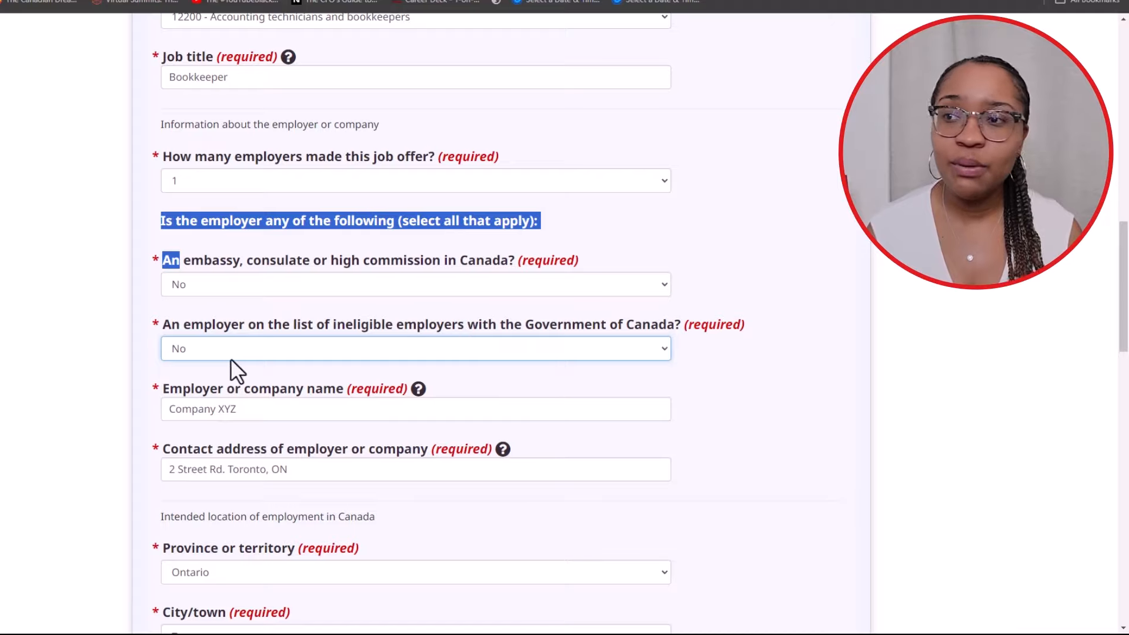
pyautogui.click(230, 358)
# Check the employer's name and contact address, then read and close the help on the contact address
pyautogui.click(214, 414)
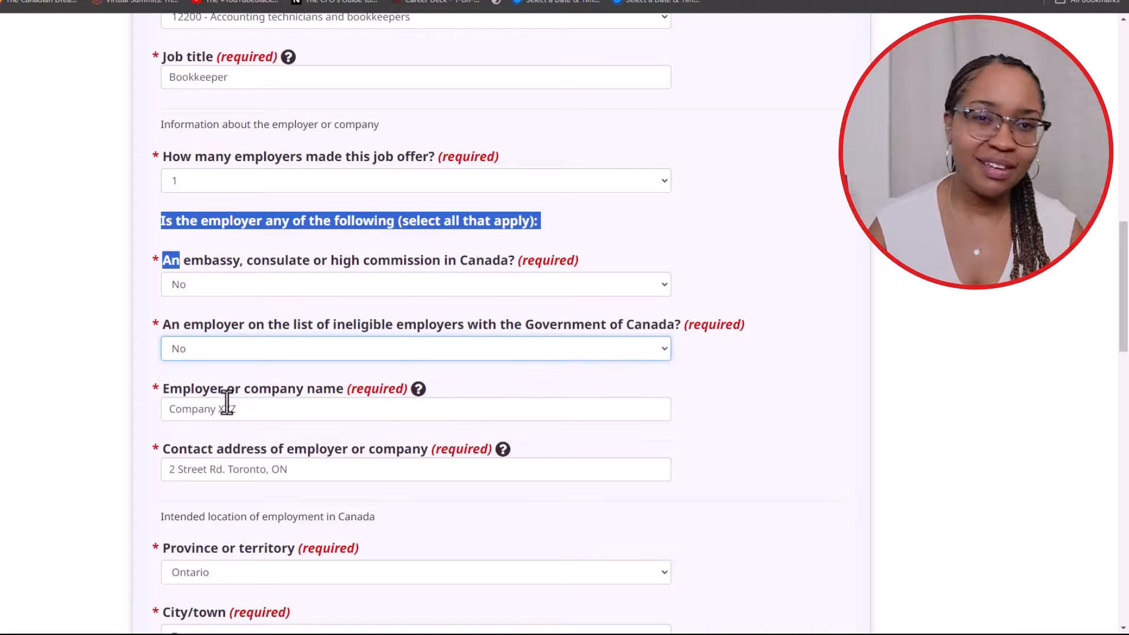
pyautogui.scroll(-2, 251, 351)
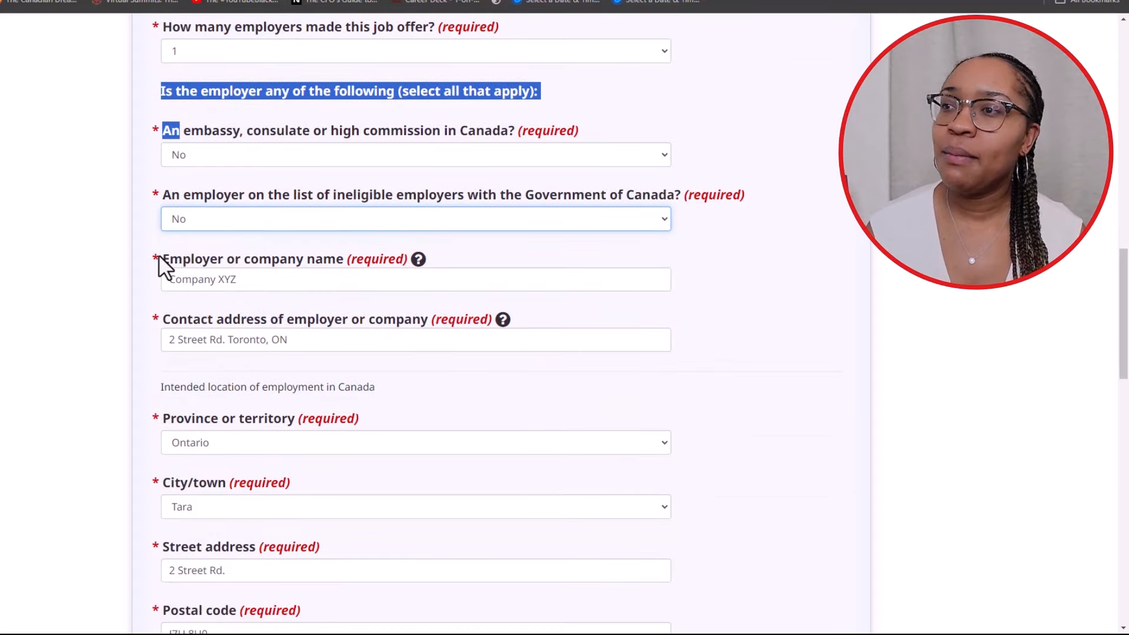
pyautogui.moveTo(157, 255); pyautogui.dragTo(349, 250)
pyautogui.click(246, 277)
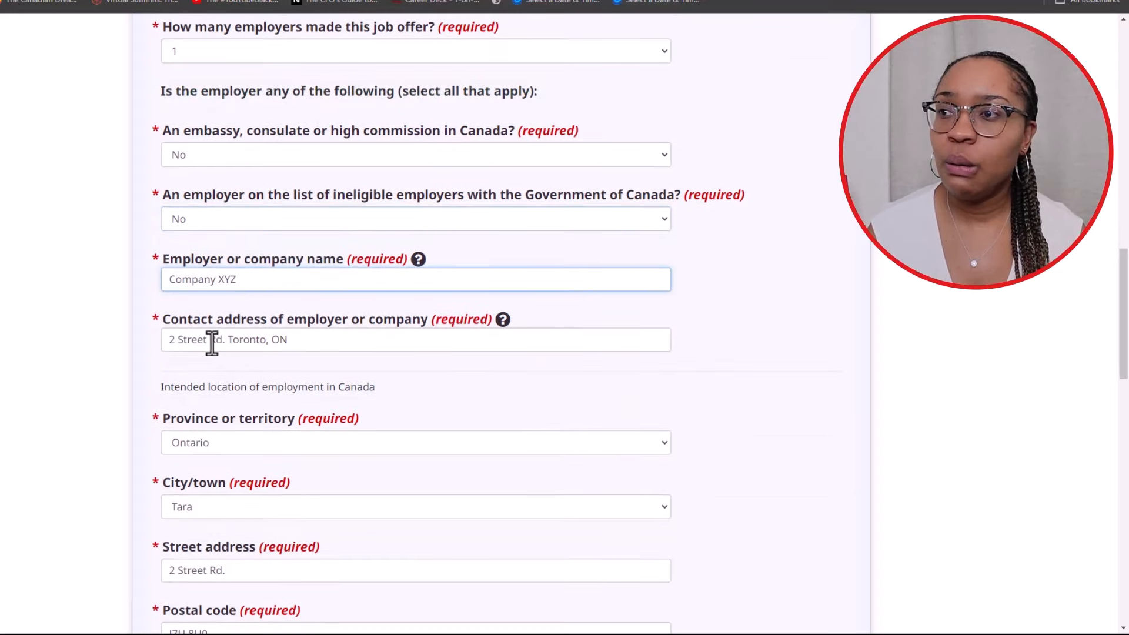
pyautogui.moveTo(302, 341); pyautogui.dragTo(198, 349)
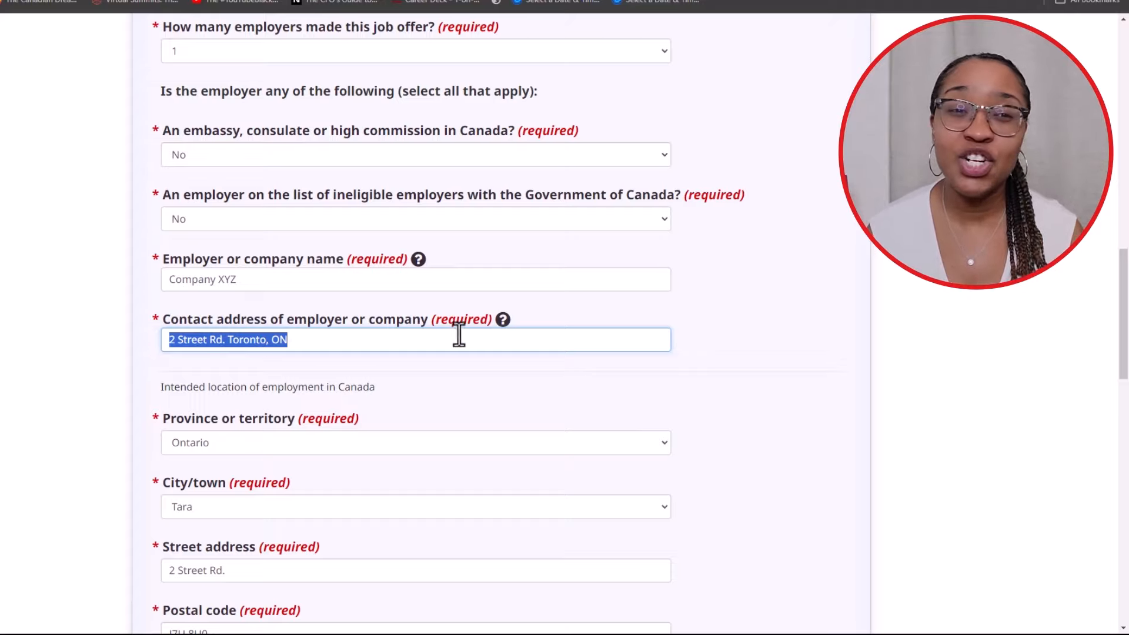
pyautogui.click(502, 323)
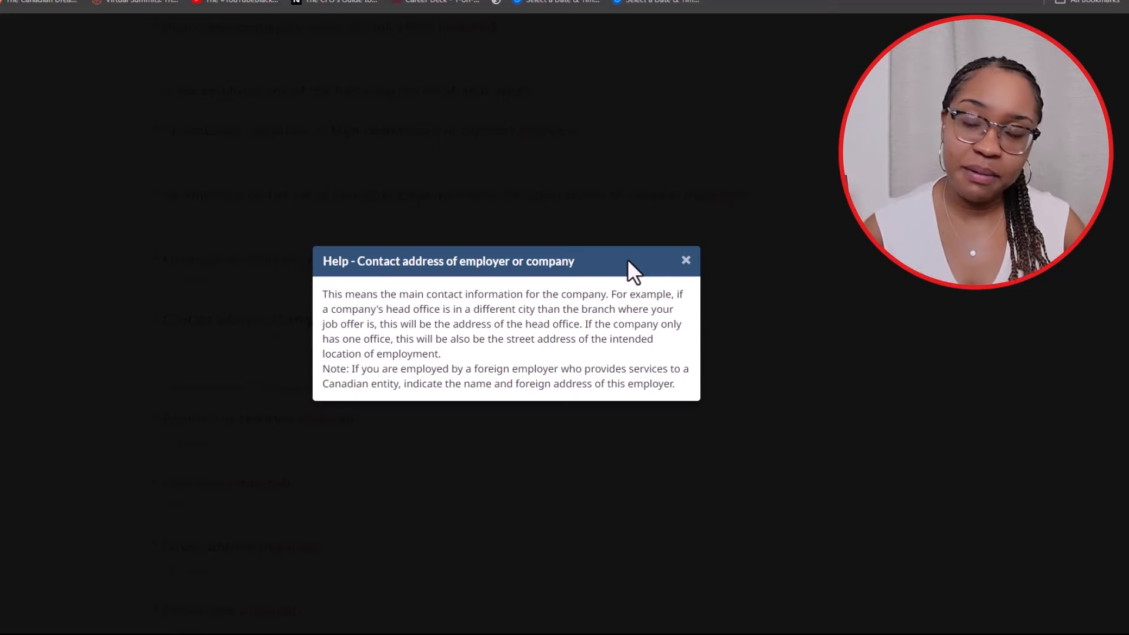
pyautogui.click(685, 260)
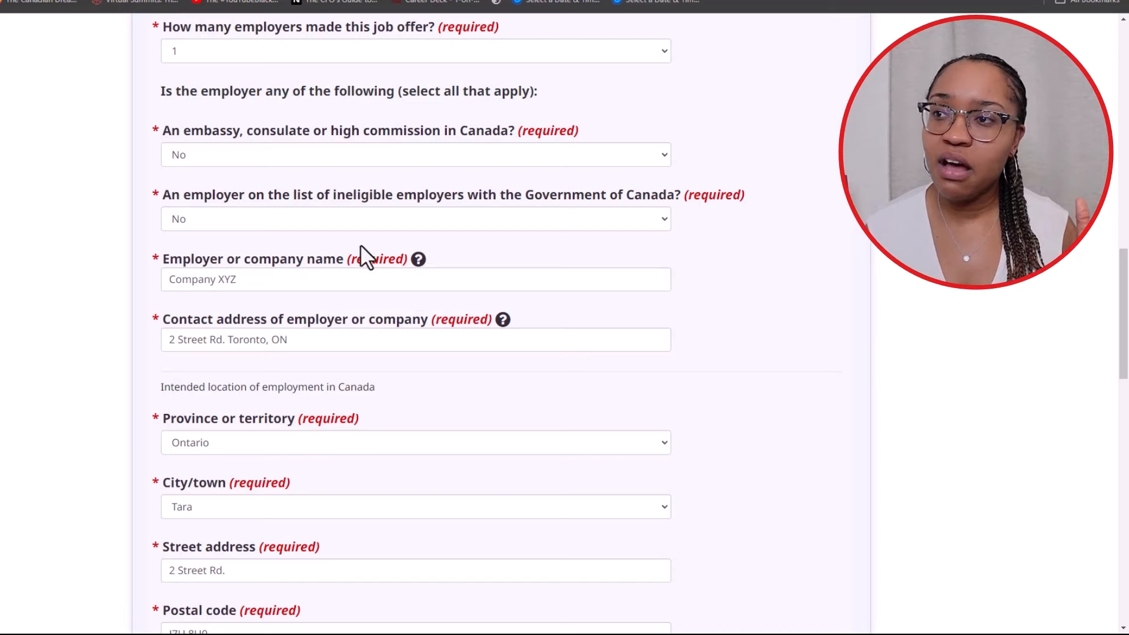
# Check the province or territory given for the intended location of employment in Canada
pyautogui.scroll(-3, 276, 253)
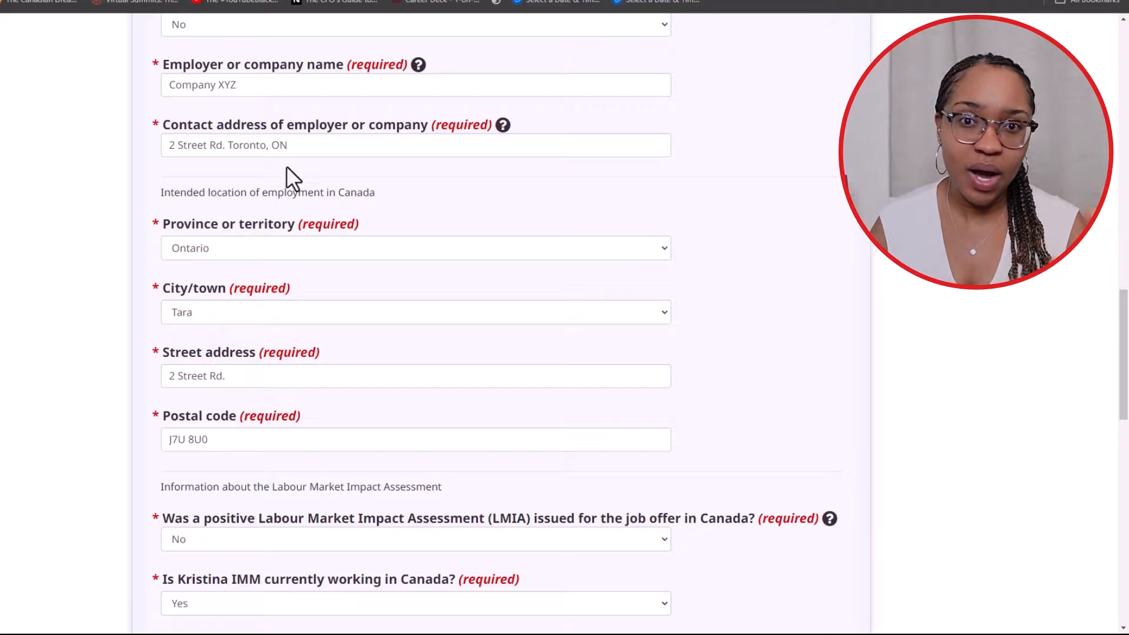
pyautogui.click(207, 254)
pyautogui.click(274, 219)
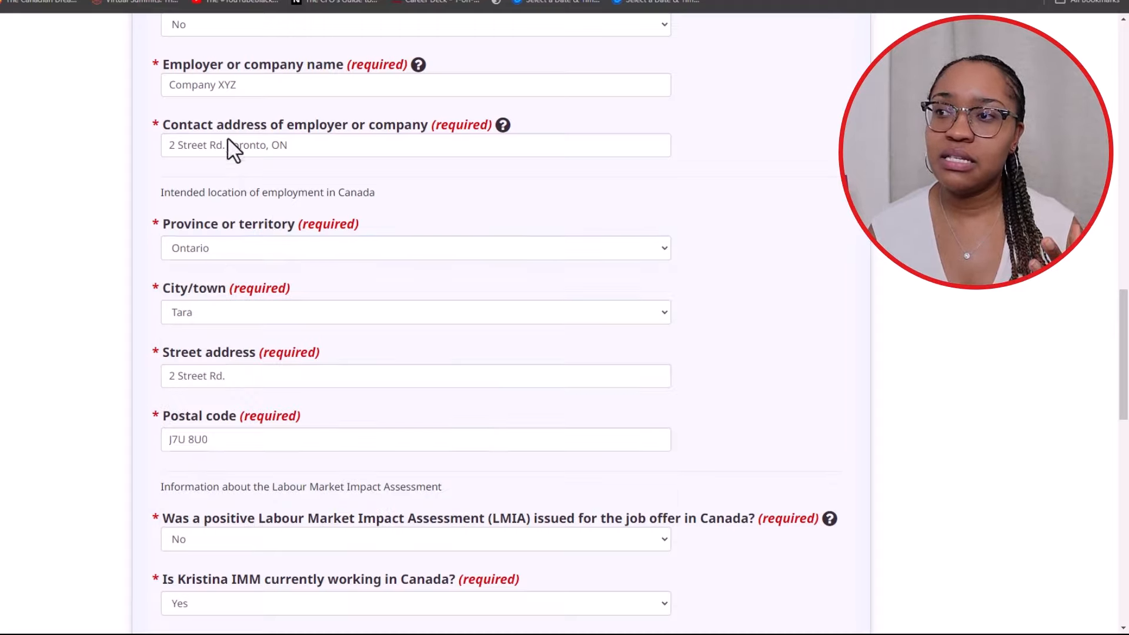
# Answer No to a positive Labour Market Impact Assessment having been issued for the job offer
pyautogui.scroll(-1, 229, 424)
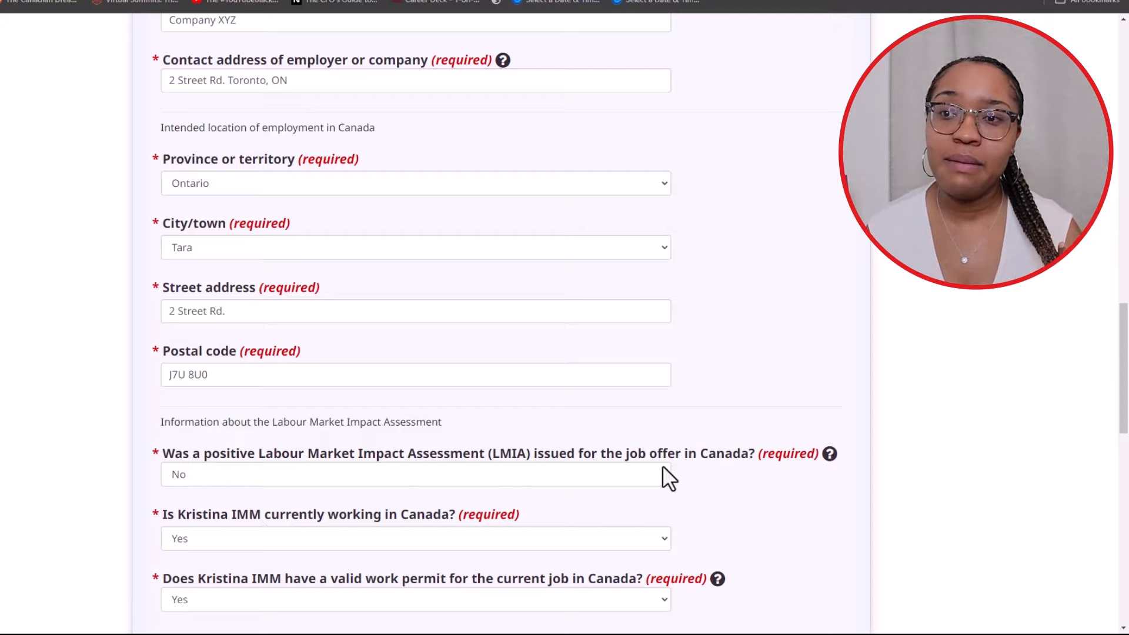
pyautogui.click(445, 481)
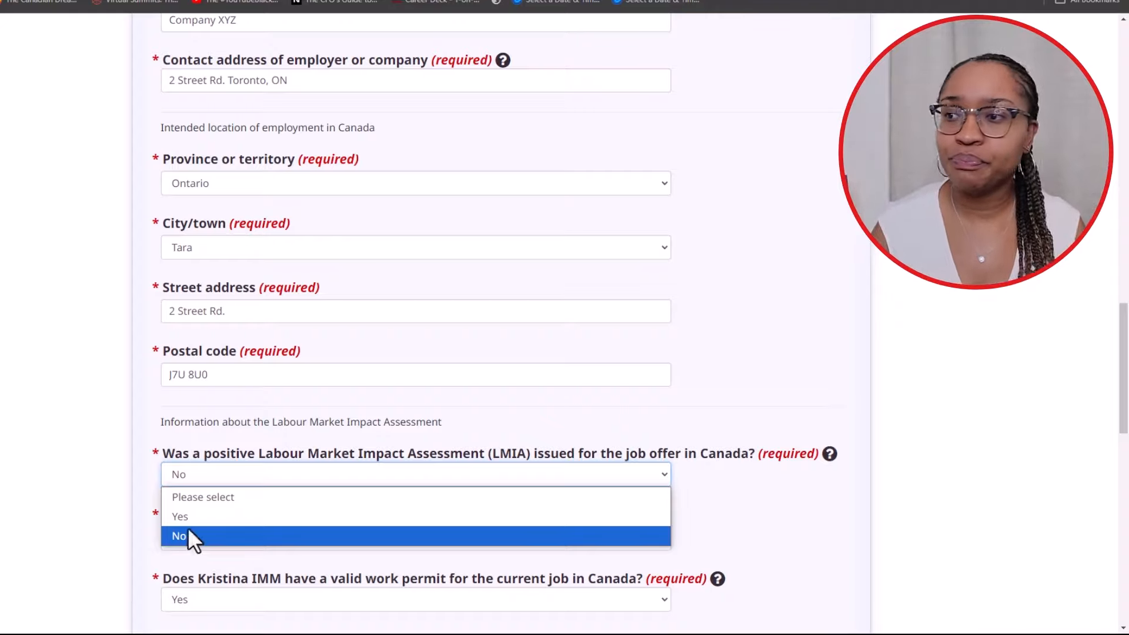
pyautogui.click(147, 491)
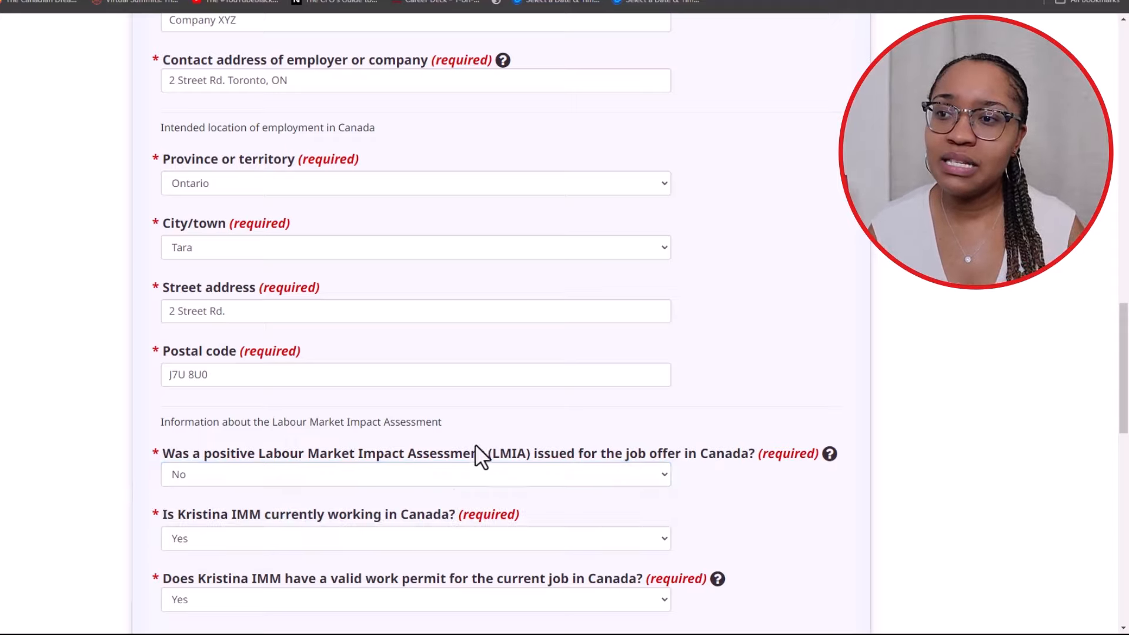
pyautogui.click(273, 470)
pyautogui.click(256, 457)
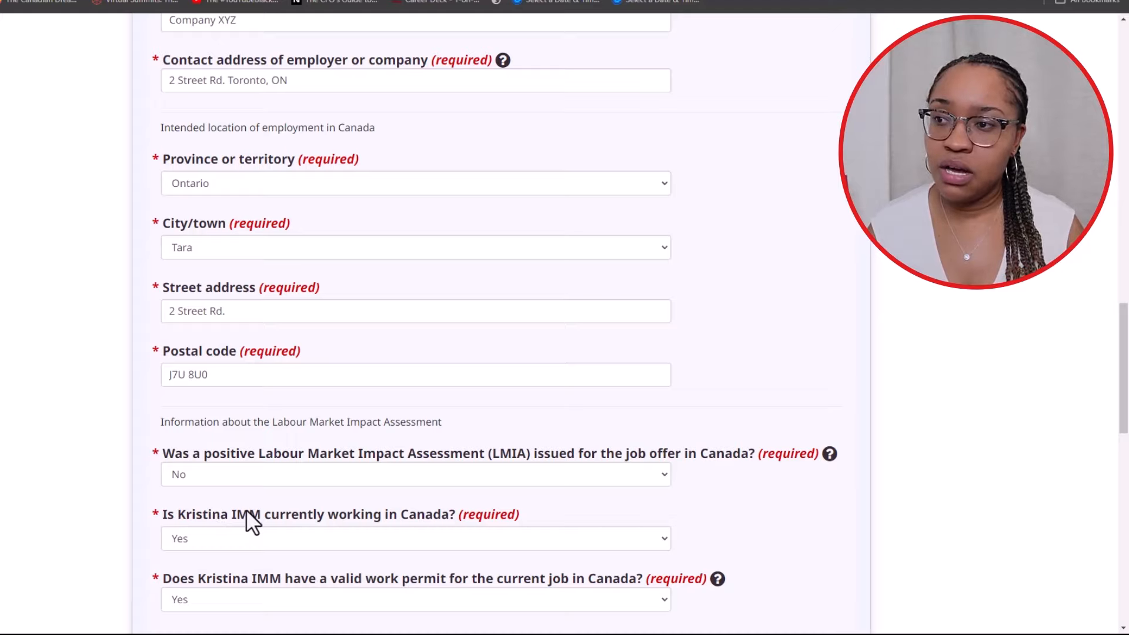
# Answer Yes to currently working in Canada and Yes to having a valid work permit for the current job
pyautogui.click(372, 546)
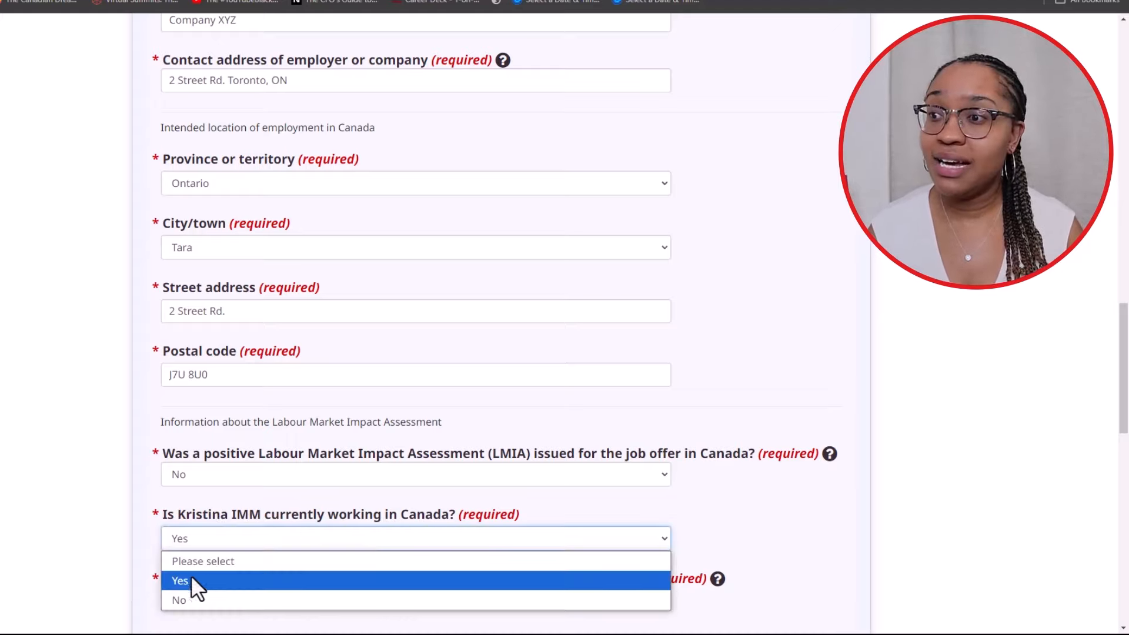
pyautogui.click(137, 563)
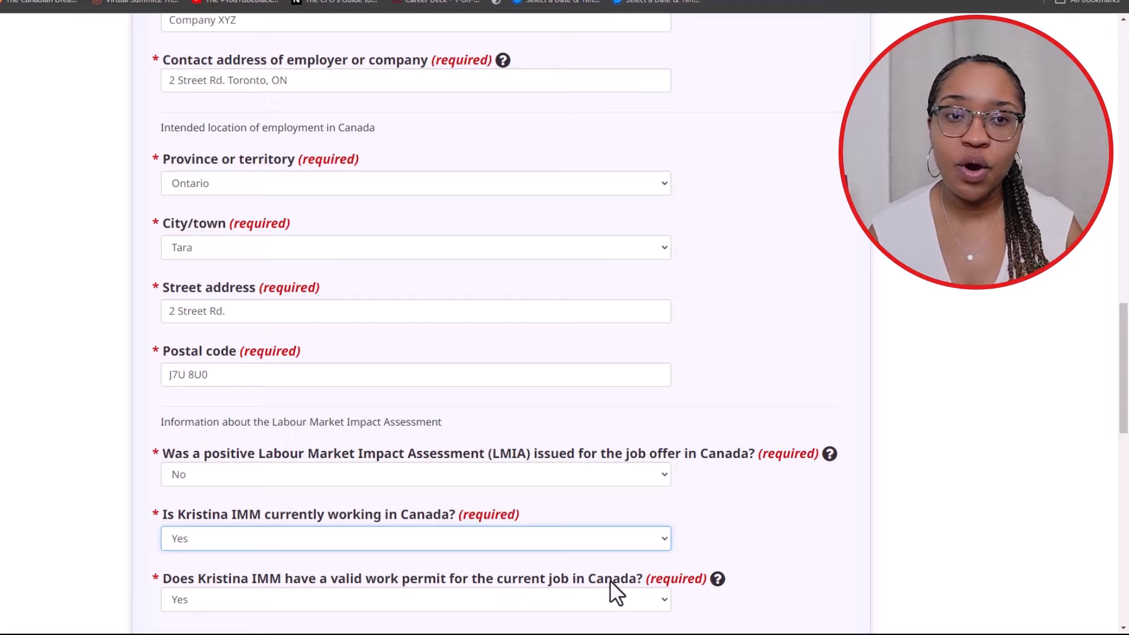
pyautogui.click(448, 601)
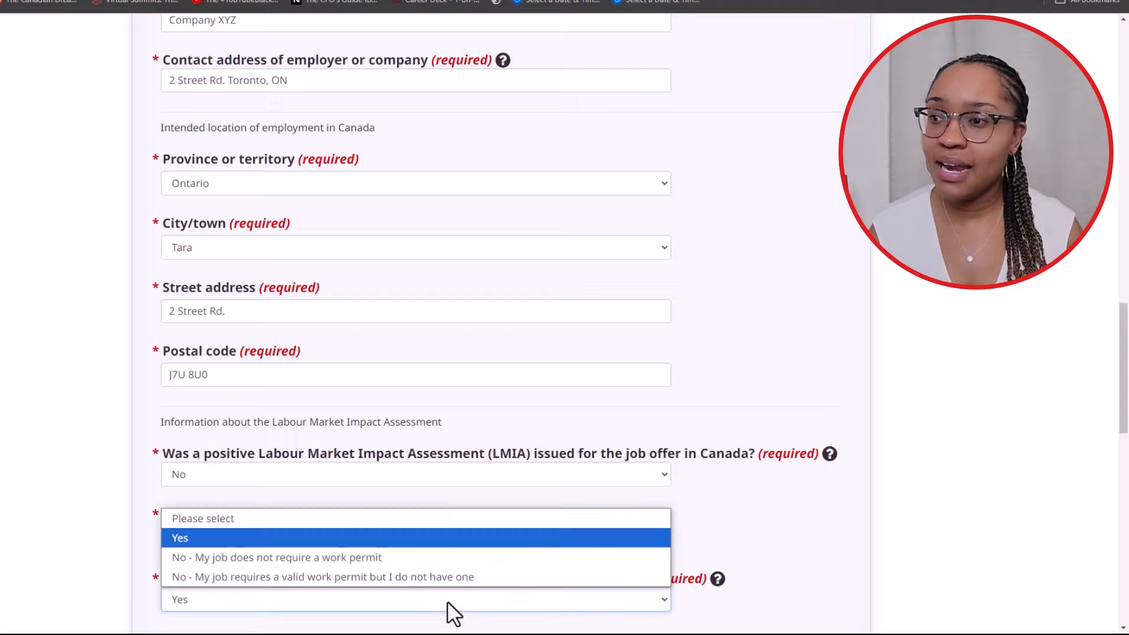
pyautogui.click(297, 534)
# Answer No to the job offer being from the work permit's employer, and Yes to working full-time for that employer for at least one year
pyautogui.scroll(-4, 264, 479)
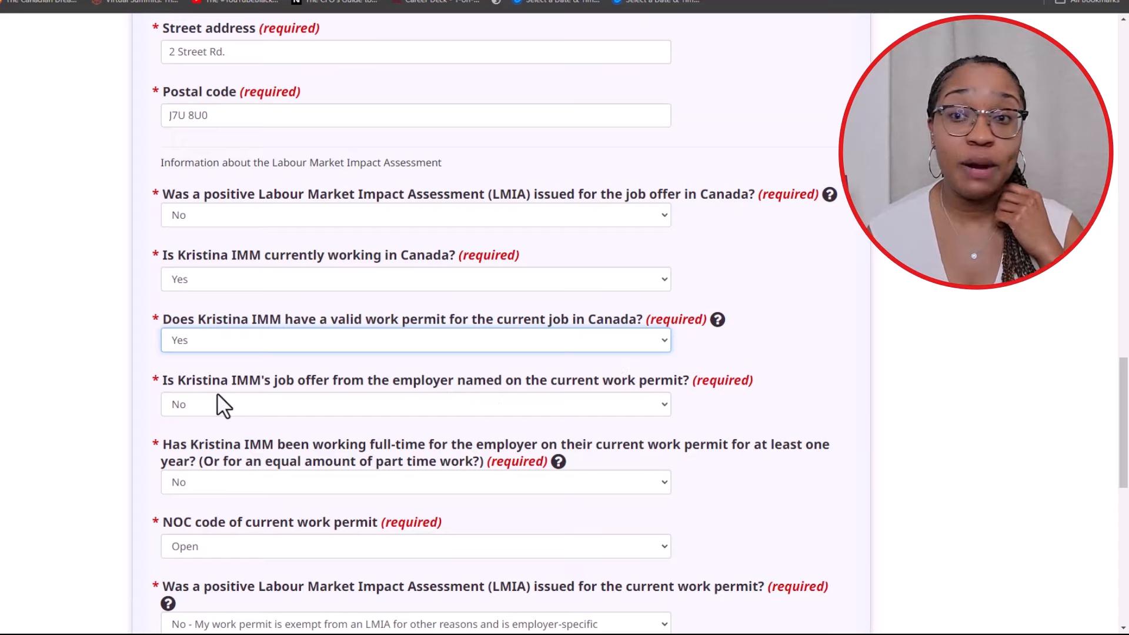
pyautogui.click(176, 404)
pyautogui.click(193, 471)
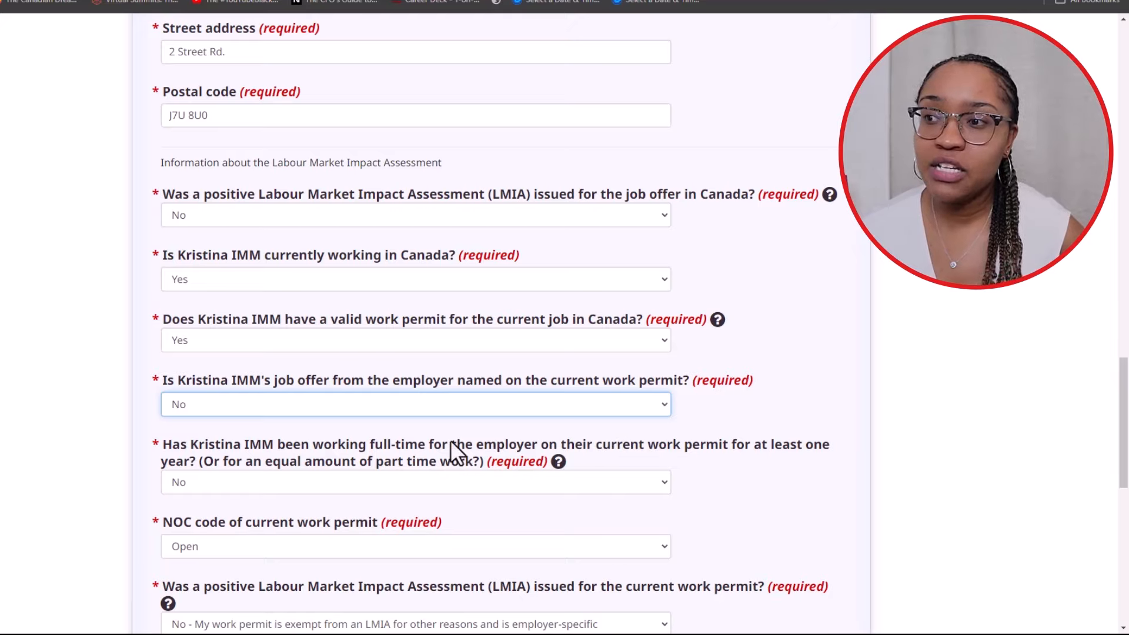
pyautogui.click(221, 481)
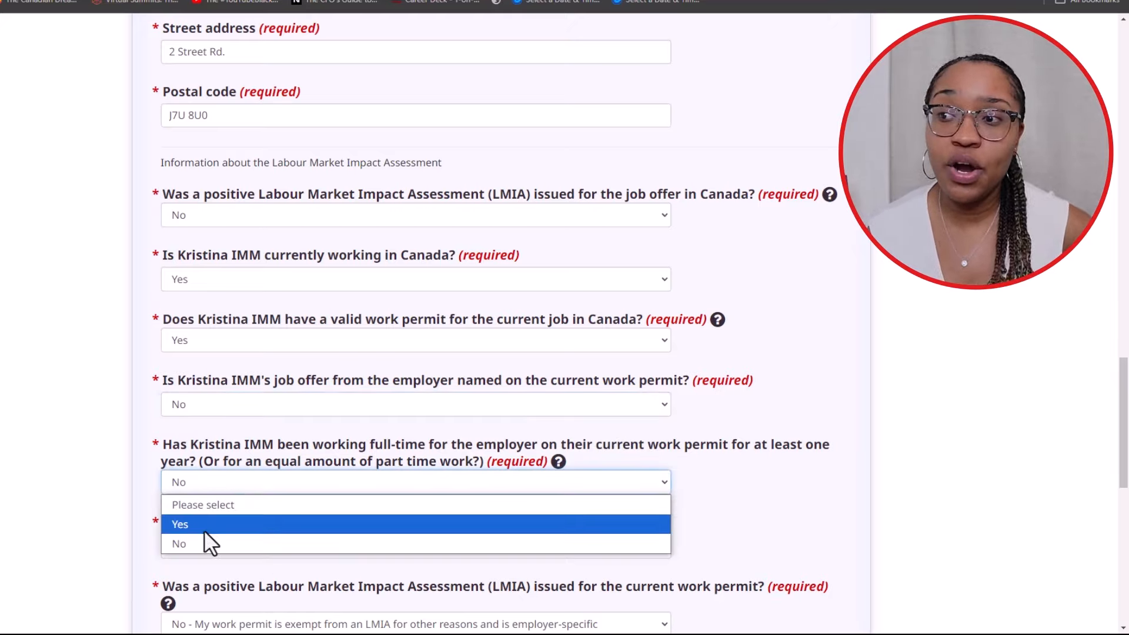
pyautogui.click(205, 524)
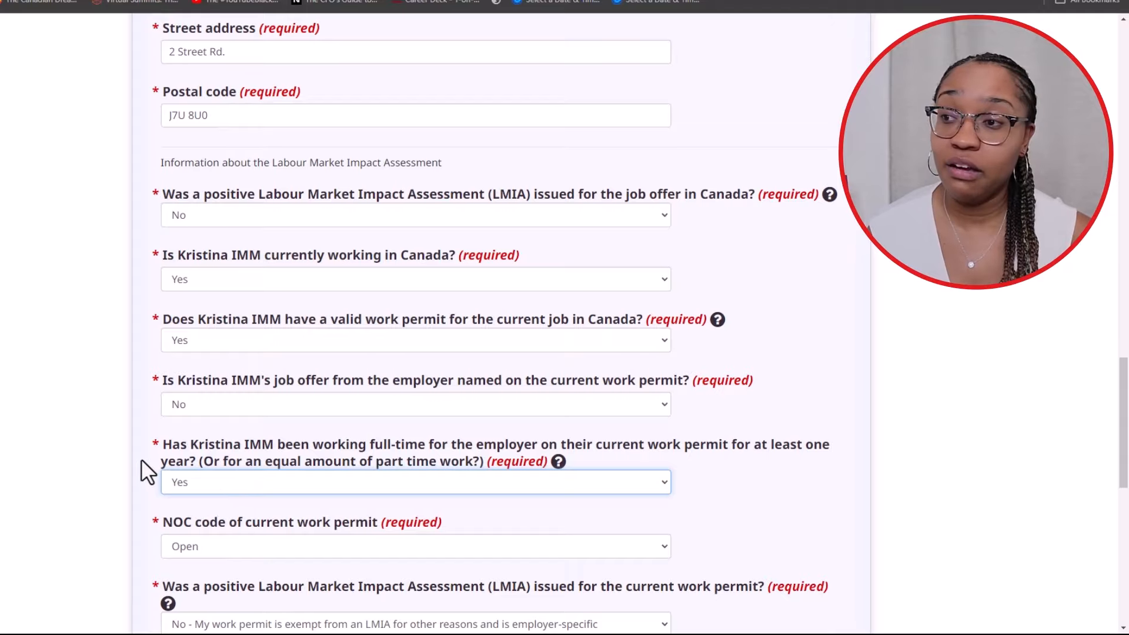
# Choose Open as the NOC code of the current work permit
pyautogui.scroll(-2, 167, 452)
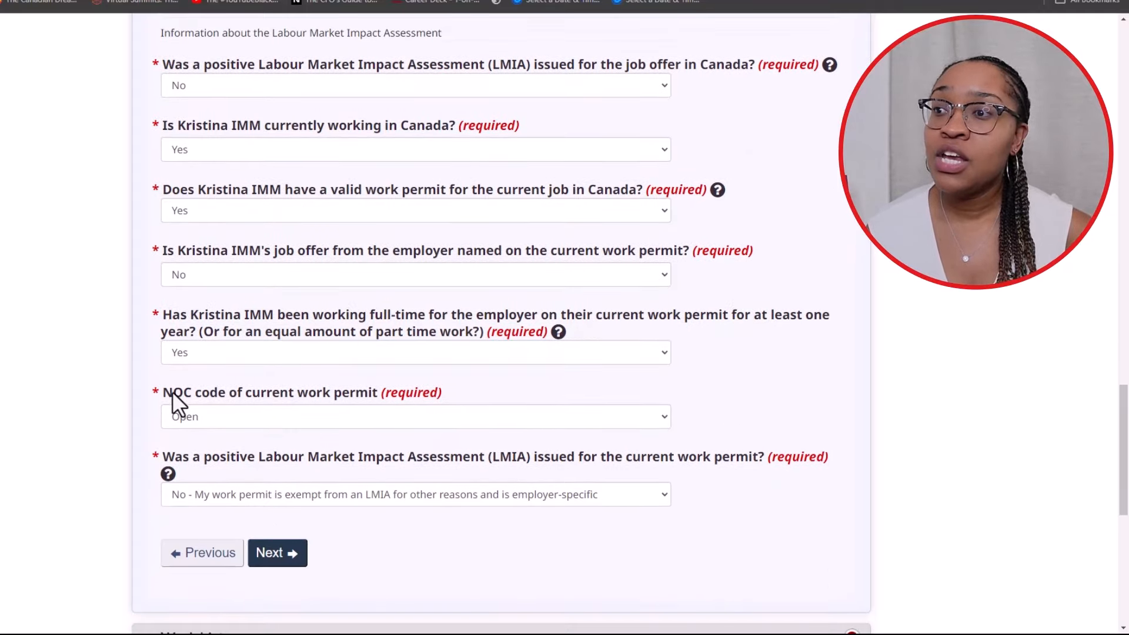
pyautogui.click(188, 416)
pyautogui.scroll(20, 288, 294)
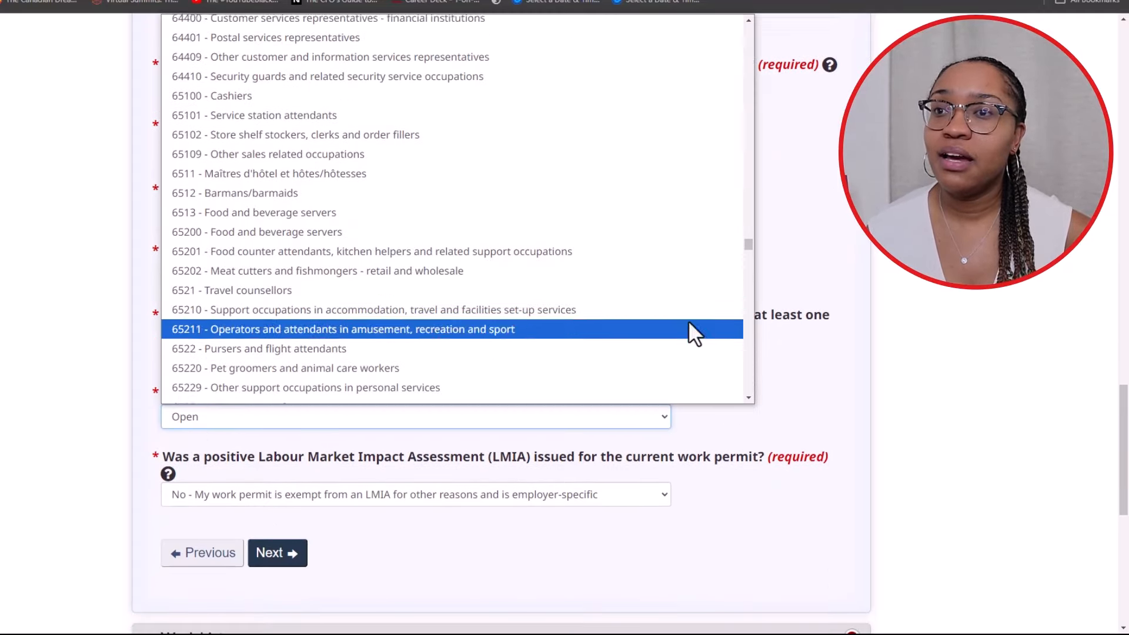
pyautogui.scroll(10, 689, 236)
pyautogui.moveTo(749, 237); pyautogui.dragTo(707, 417)
pyautogui.click(220, 395)
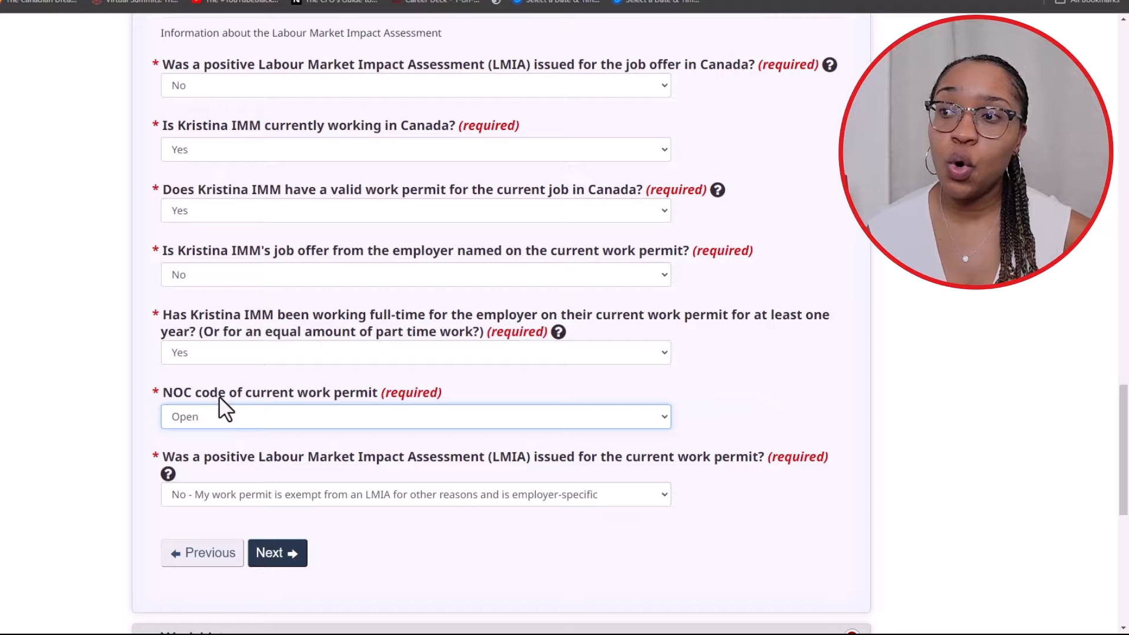
# Look through the full range of NOC codes offered for the current work permit, leaving Open selected
pyautogui.click(250, 421)
pyautogui.moveTo(750, 385); pyautogui.dragTo(729, 38)
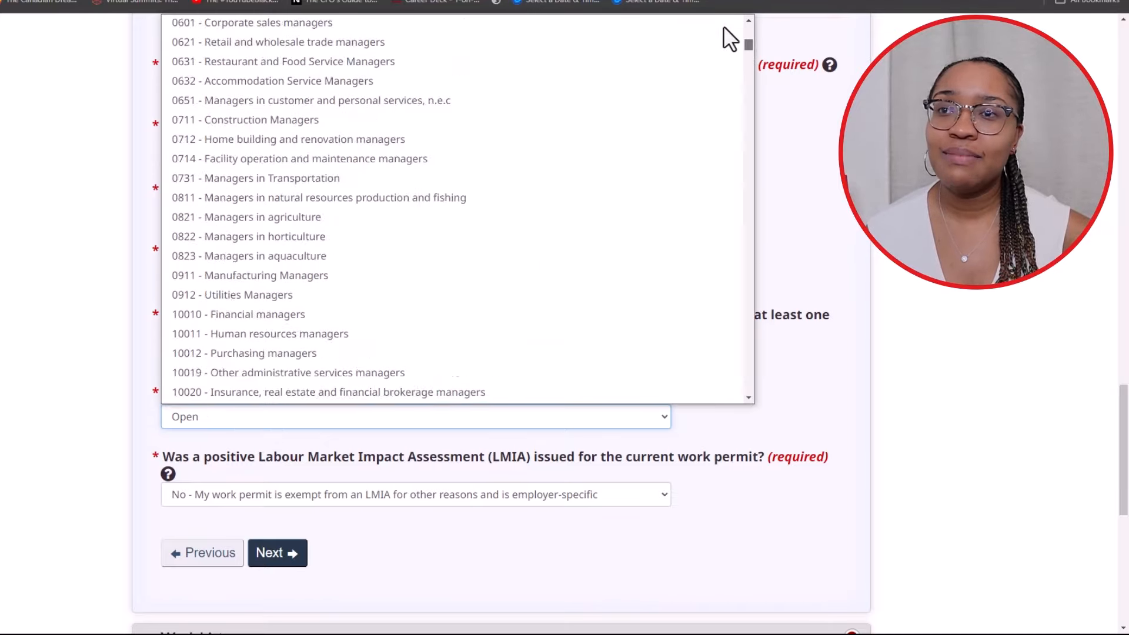
pyautogui.scroll(12, 383, 54)
pyautogui.scroll(-20, 353, 70)
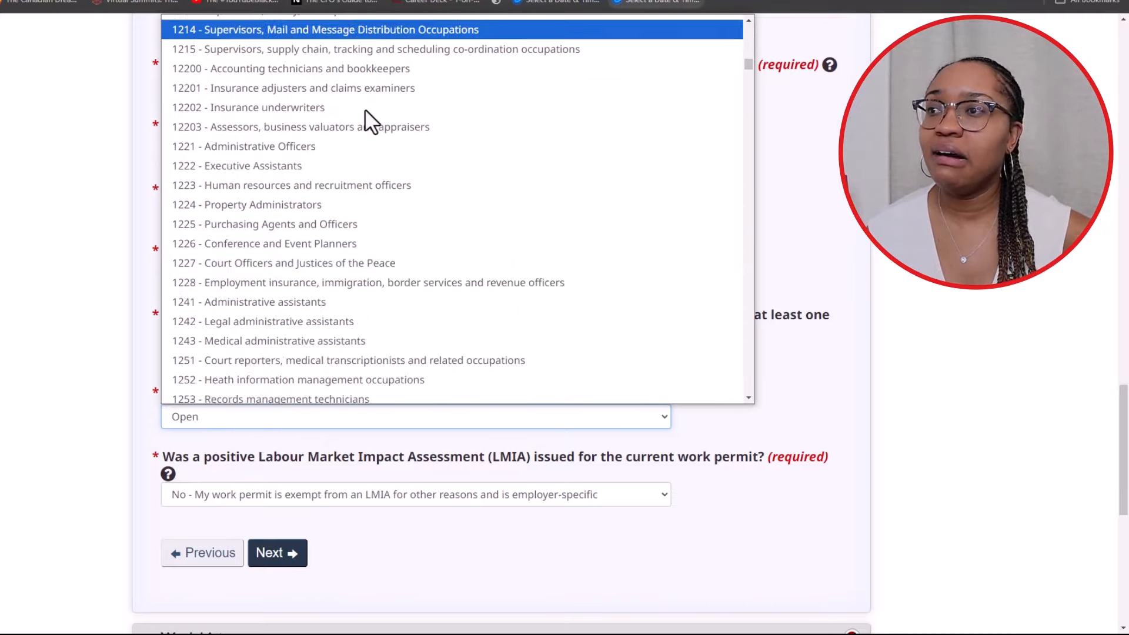
pyautogui.scroll(-20, 365, 112)
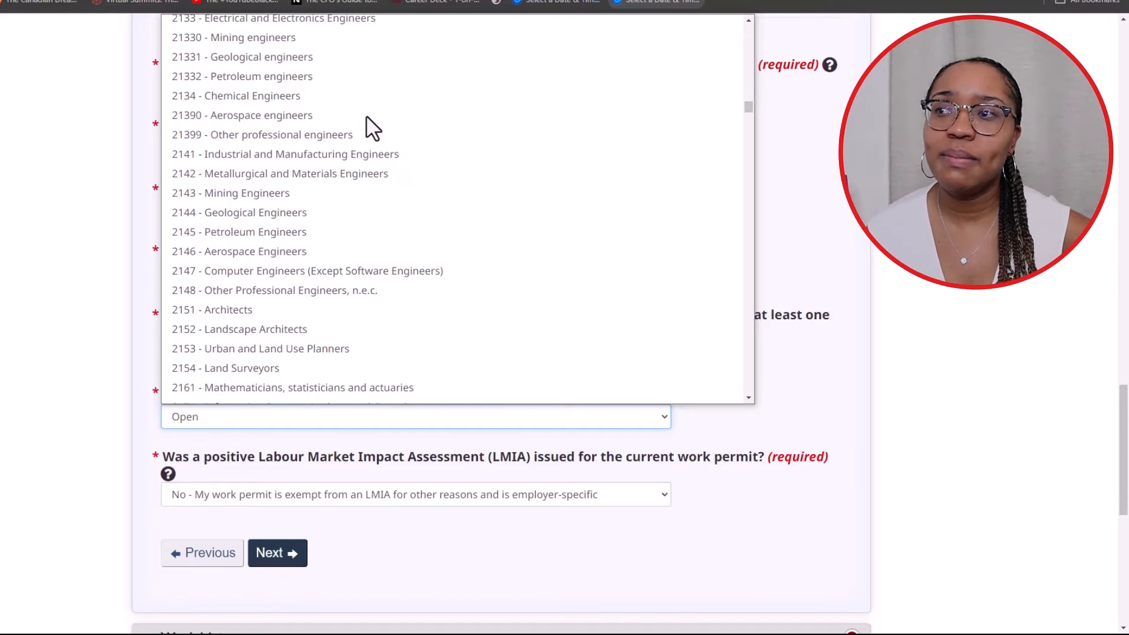
pyautogui.scroll(-20, 370, 121)
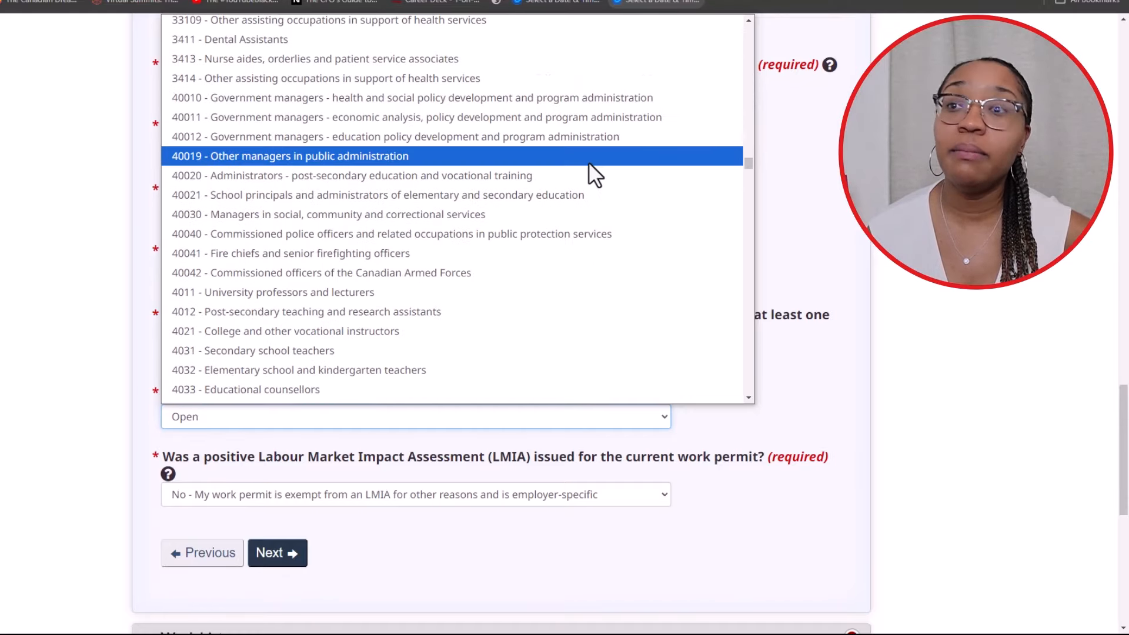
pyautogui.scroll(-1, 588, 161)
pyautogui.moveTo(747, 160); pyautogui.dragTo(693, 424)
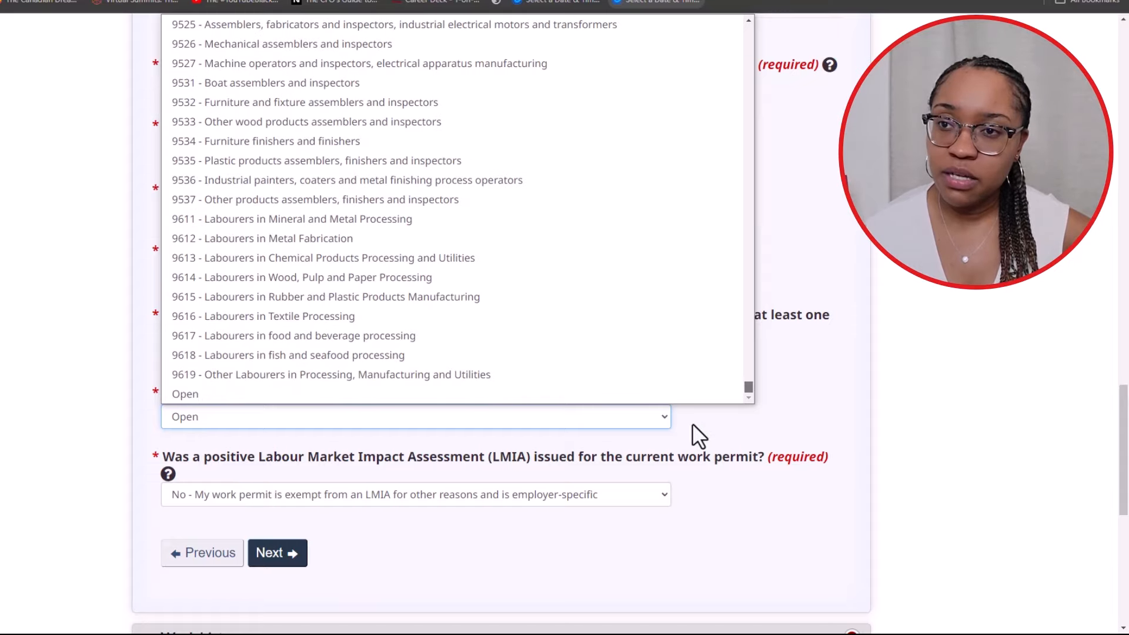
pyautogui.click(391, 394)
# Try 9615 - Labourers in Rubber and Plastic Products Manufacturing as the work permit's NOC code, and set it back to Open
pyautogui.click(276, 419)
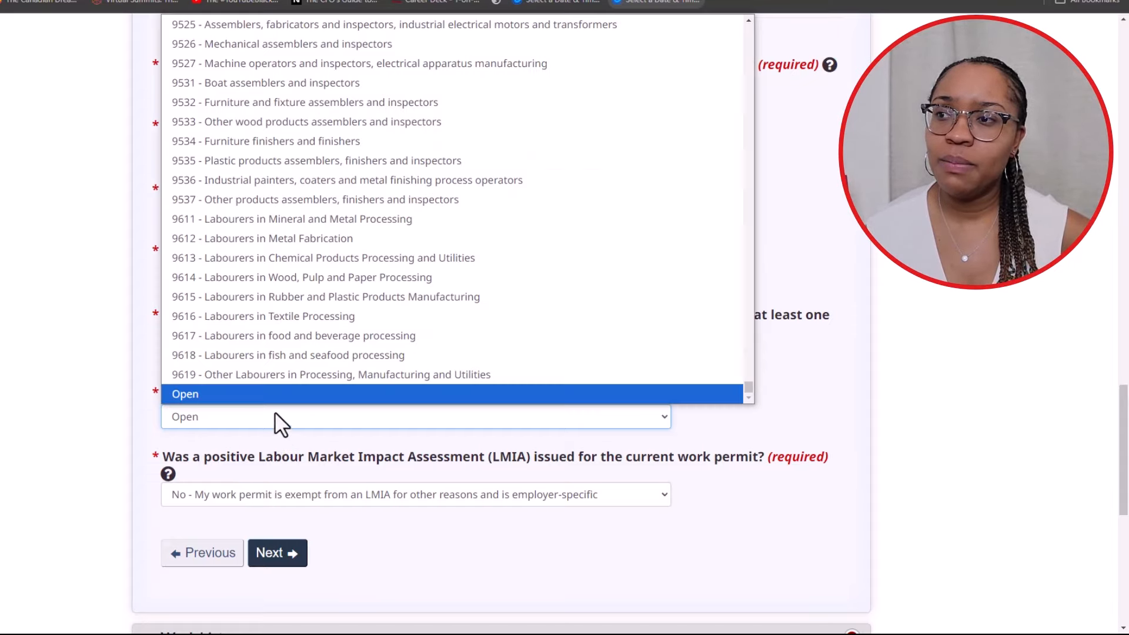
pyautogui.click(281, 296)
pyautogui.click(272, 420)
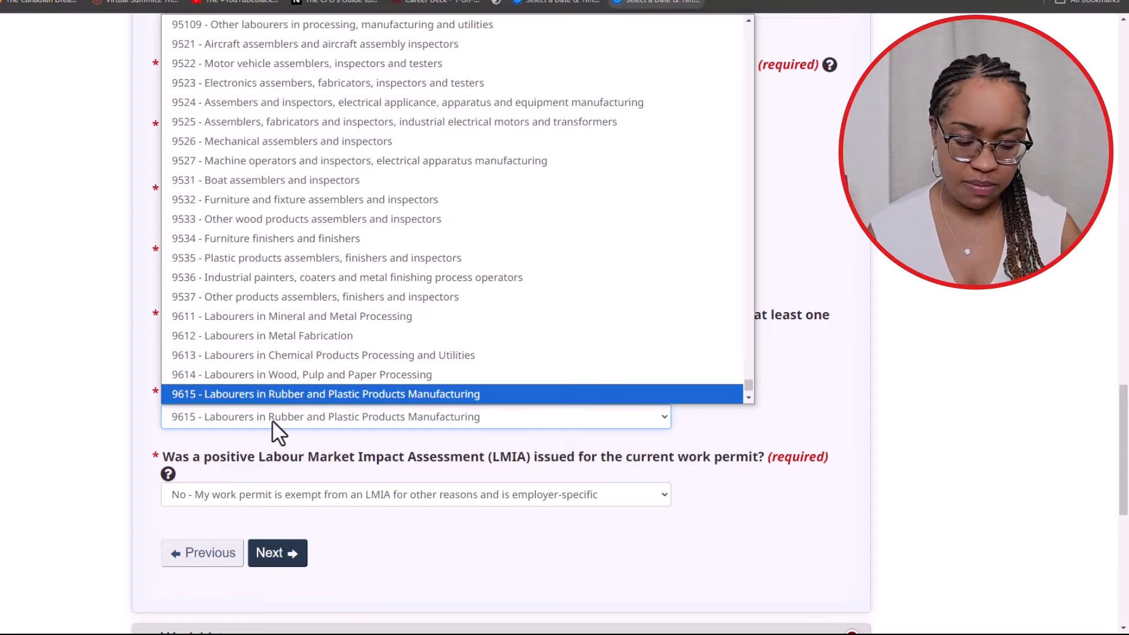
pyautogui.press('o')
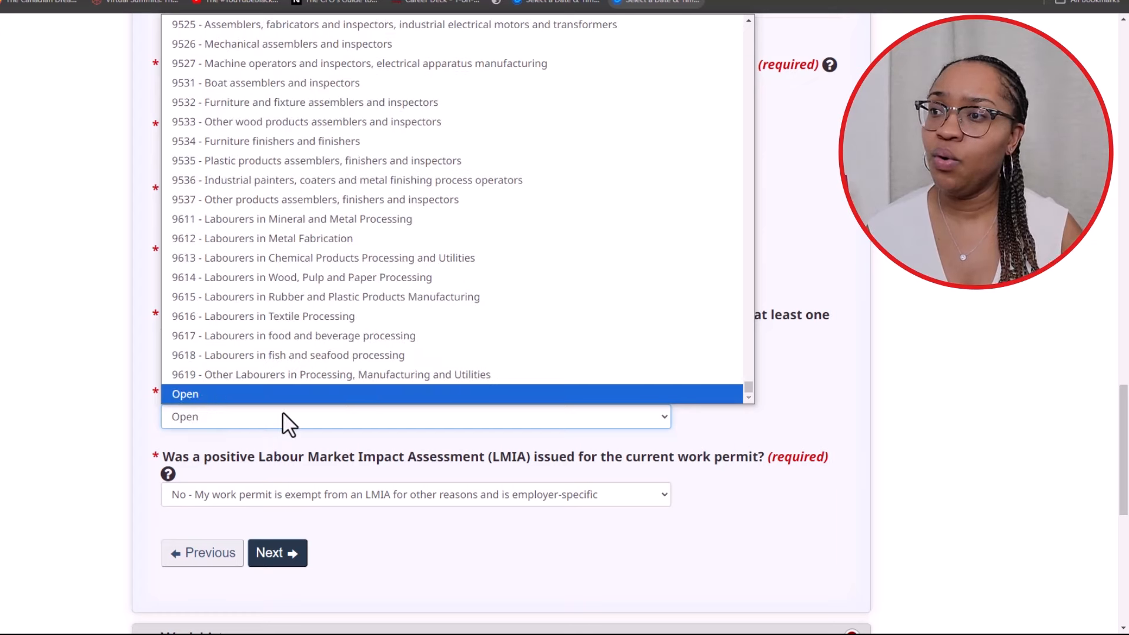
pyautogui.click(240, 395)
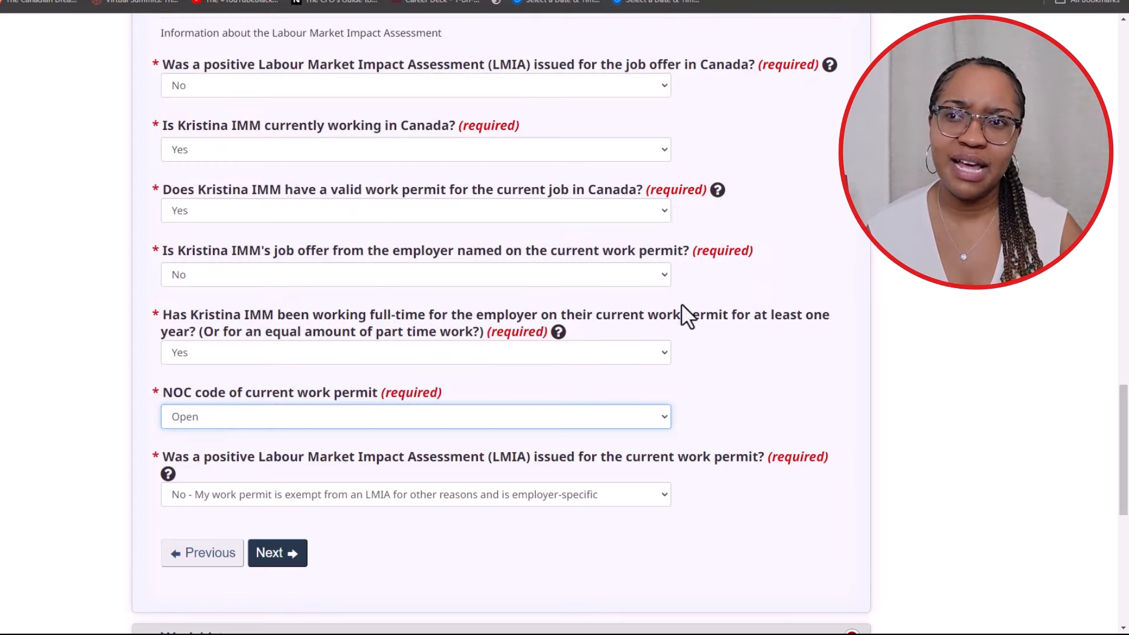
# Review the work permit's NOC code options once more and close them without changing the selection
pyautogui.click(523, 415)
pyautogui.scroll(20, 690, 323)
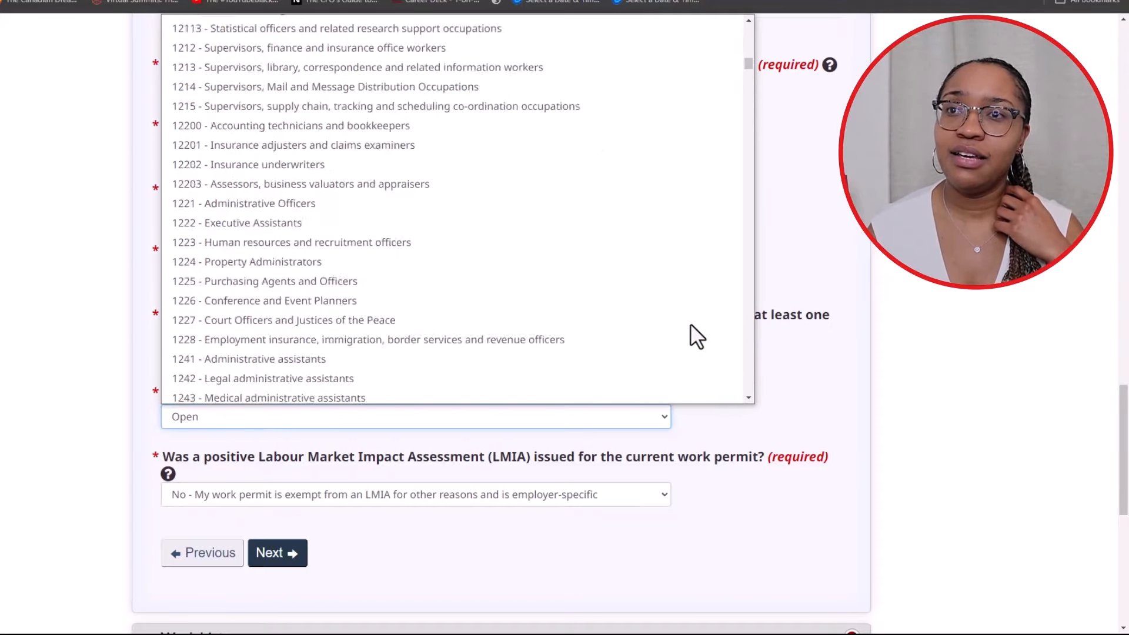
pyautogui.scroll(10, 690, 323)
pyautogui.scroll(-20, 690, 323)
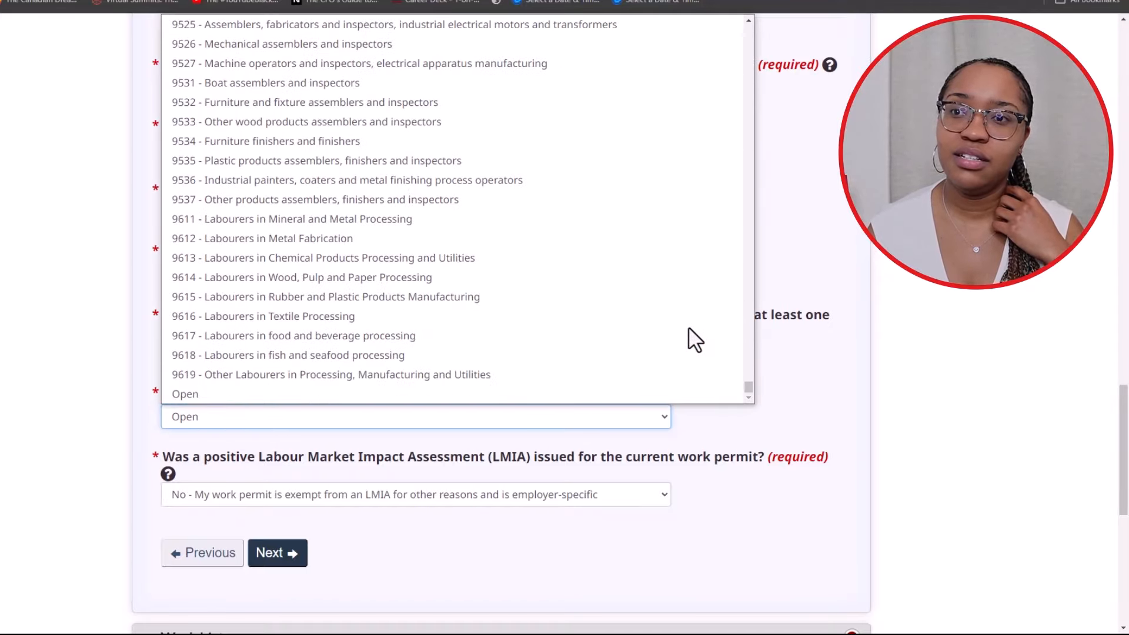
pyautogui.click(718, 431)
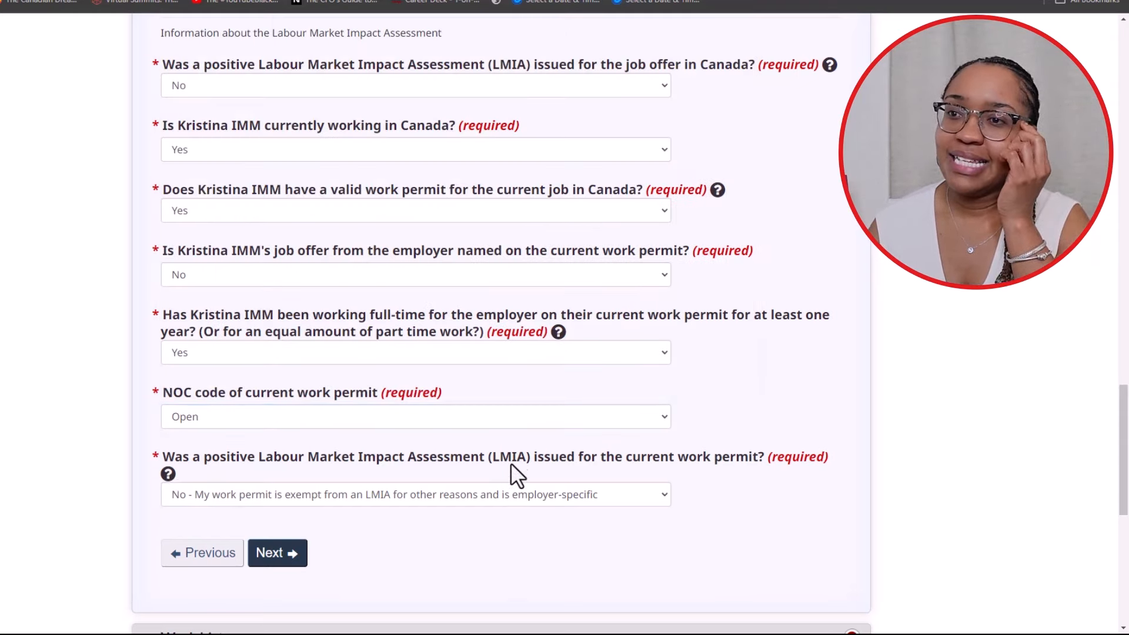
# Answer No to a positive Labour Market Impact Assessment having been issued for the current work permit, and continue to Work history
pyautogui.click(220, 495)
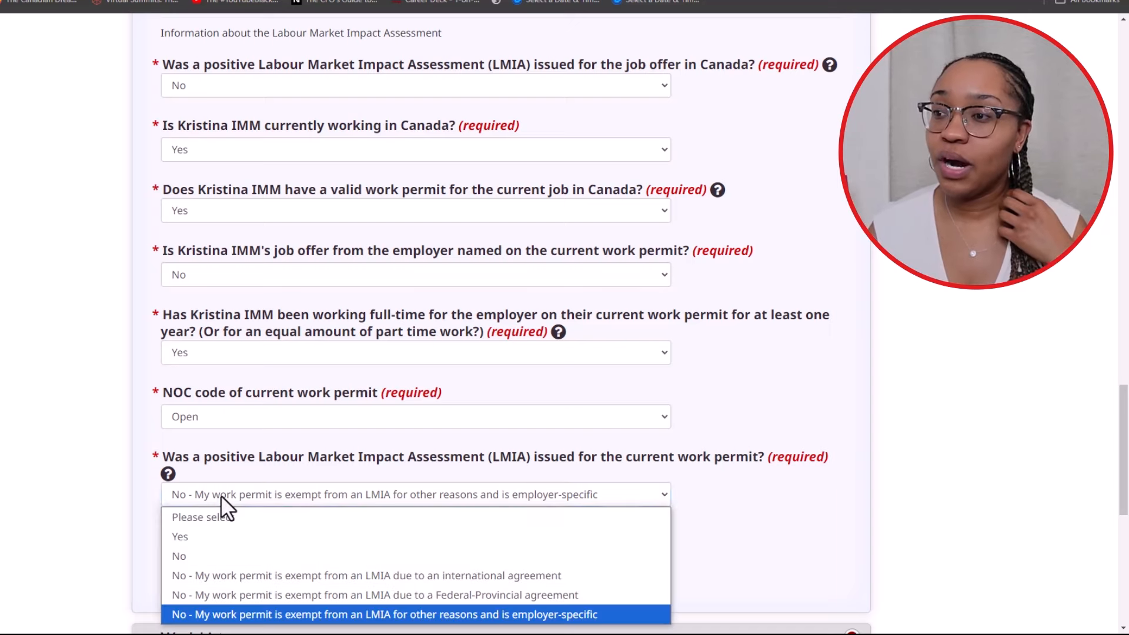
pyautogui.scroll(-1, 221, 495)
pyautogui.click(217, 433)
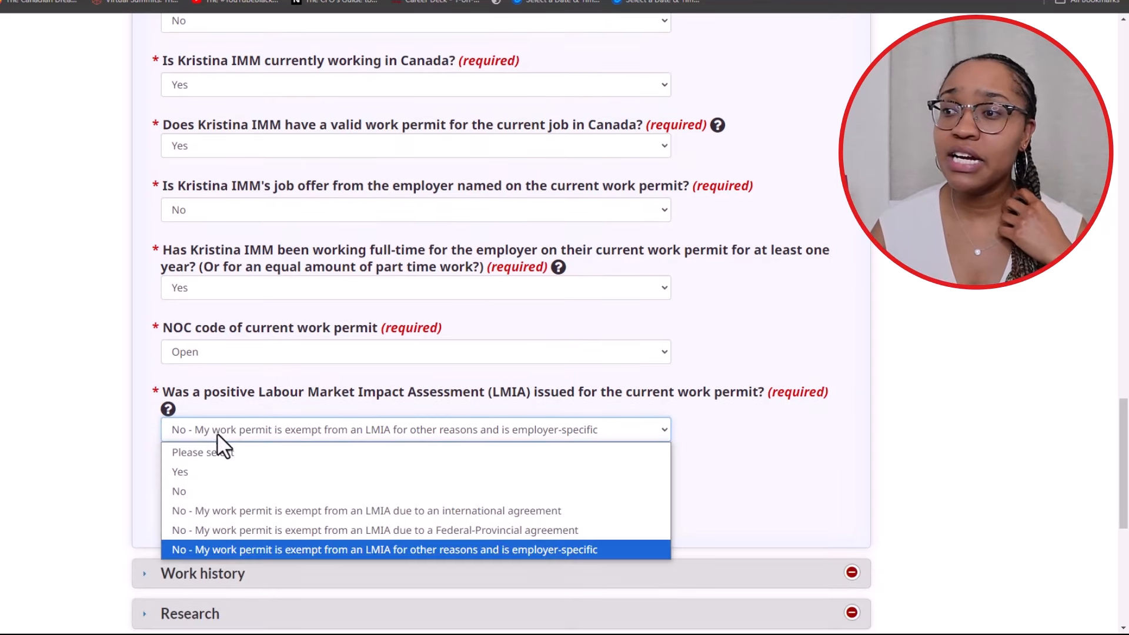
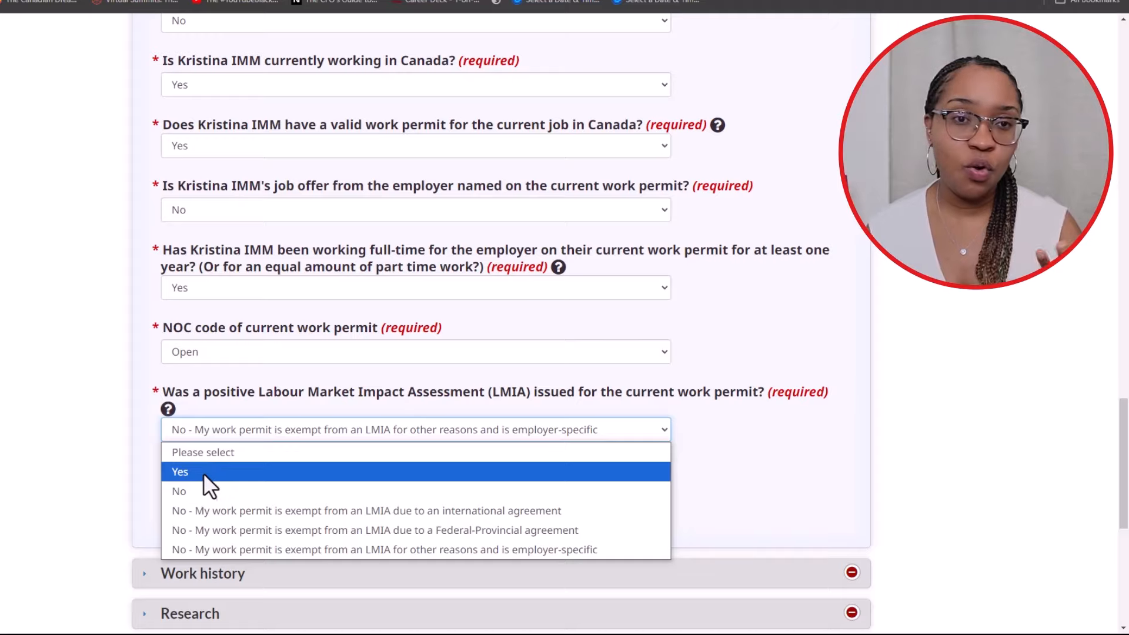
pyautogui.click(203, 491)
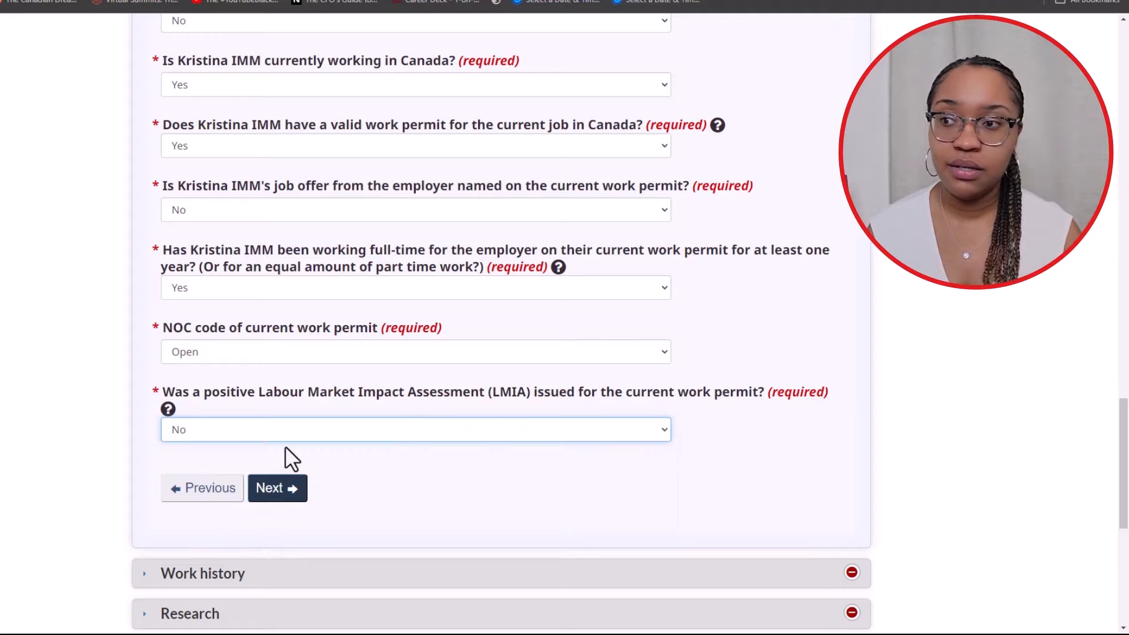
pyautogui.click(285, 493)
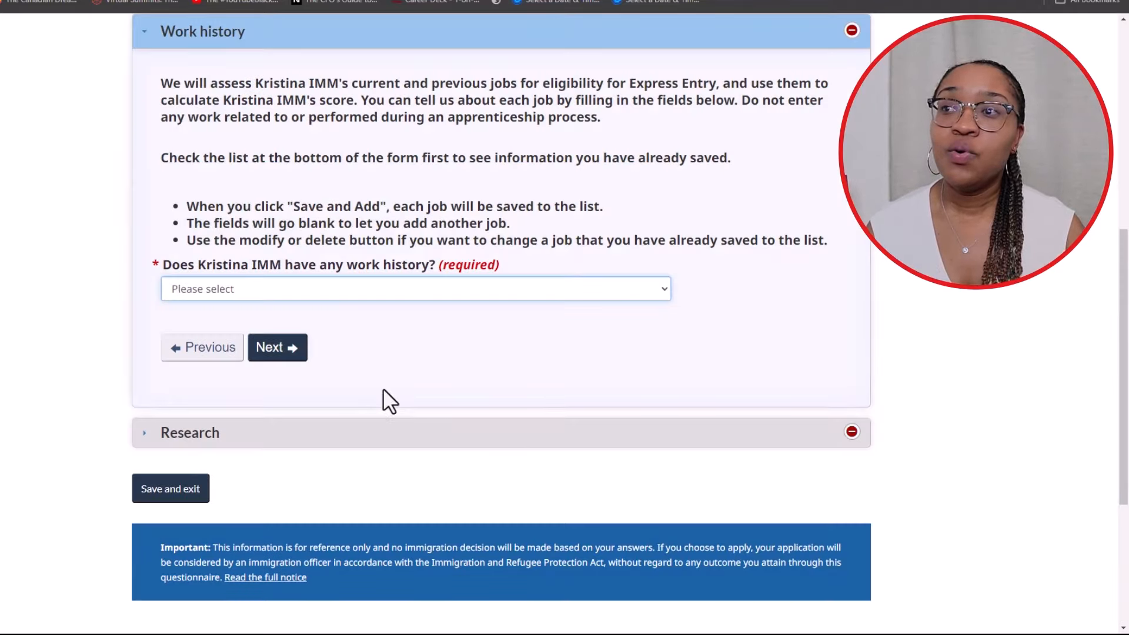
# Check the section statuses and the Work history instructions, and answer Yes to having any work history
pyautogui.scroll(6, 383, 391)
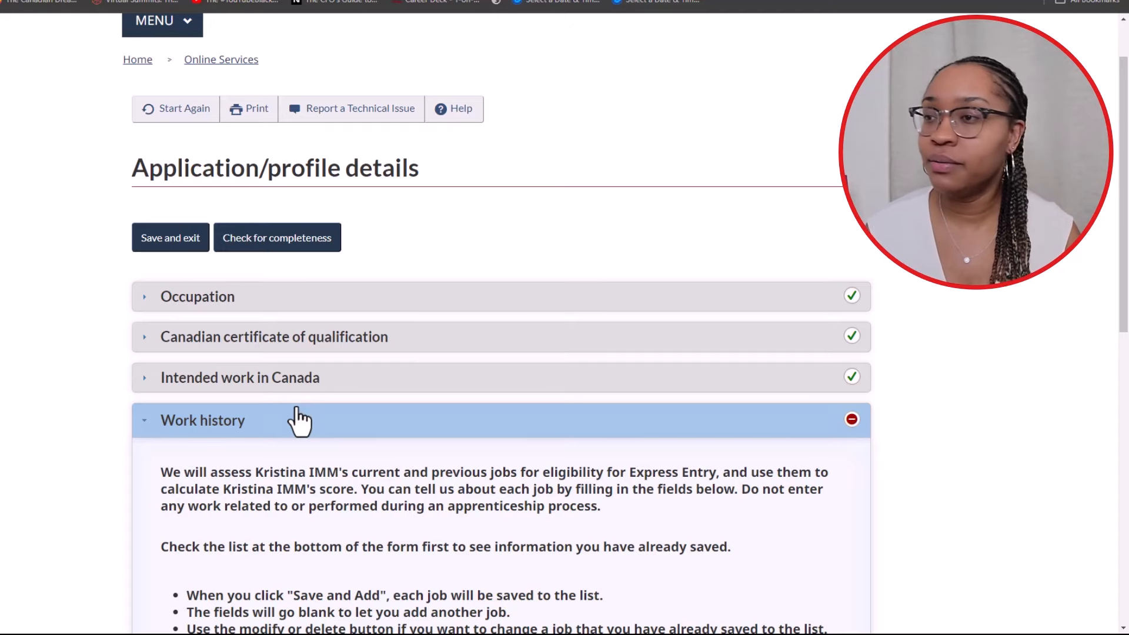
pyautogui.scroll(-3, 297, 418)
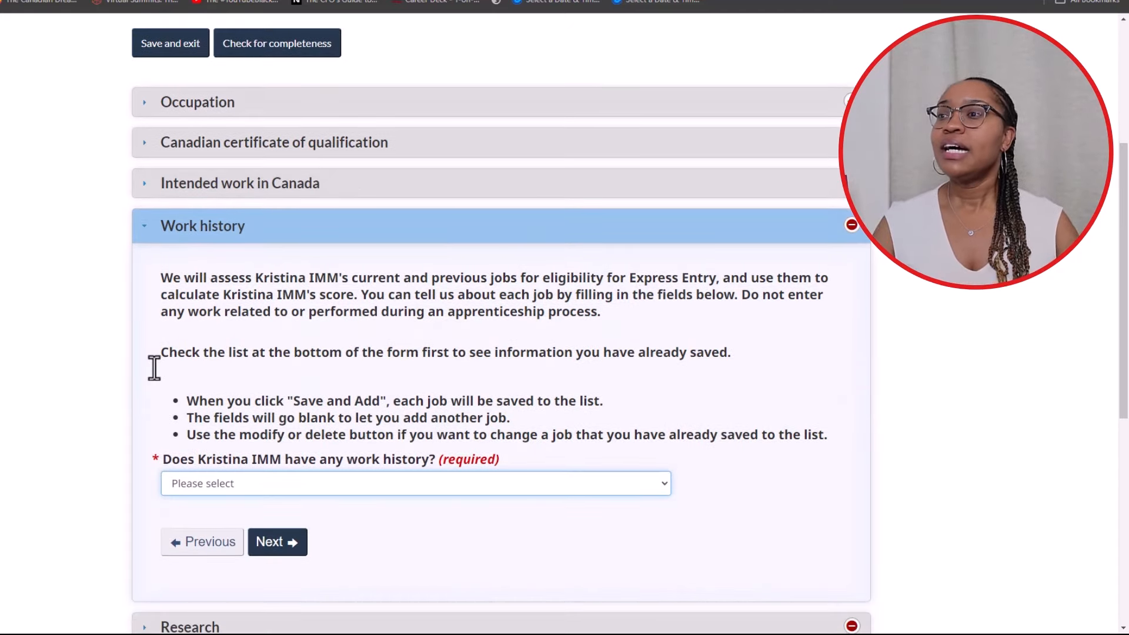
pyautogui.scroll(-3, 262, 367)
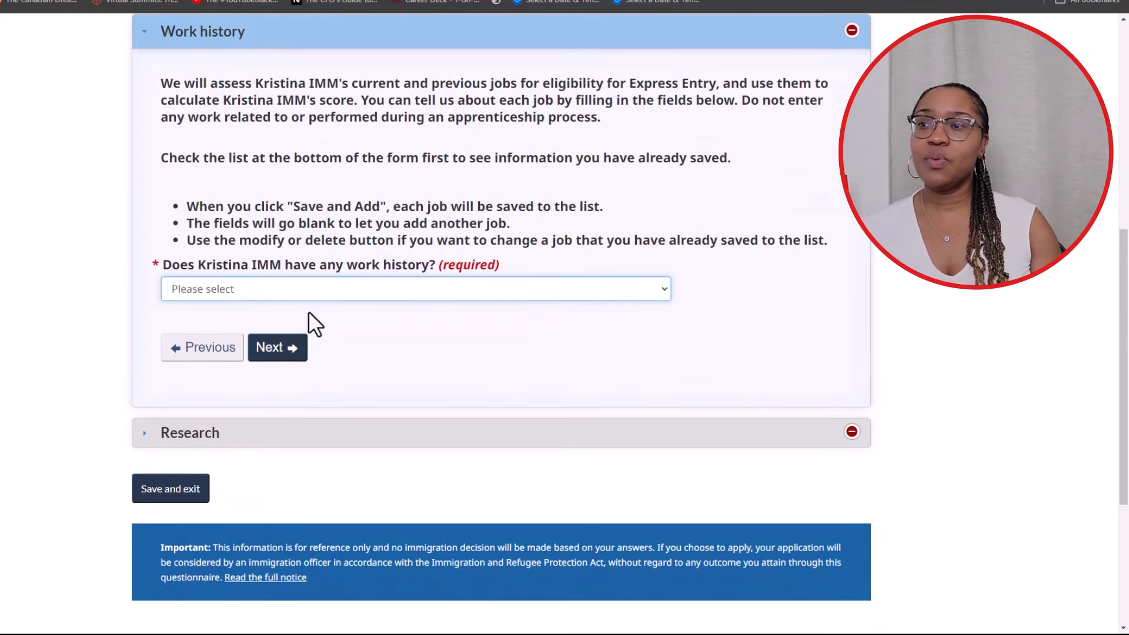
pyautogui.click(319, 287)
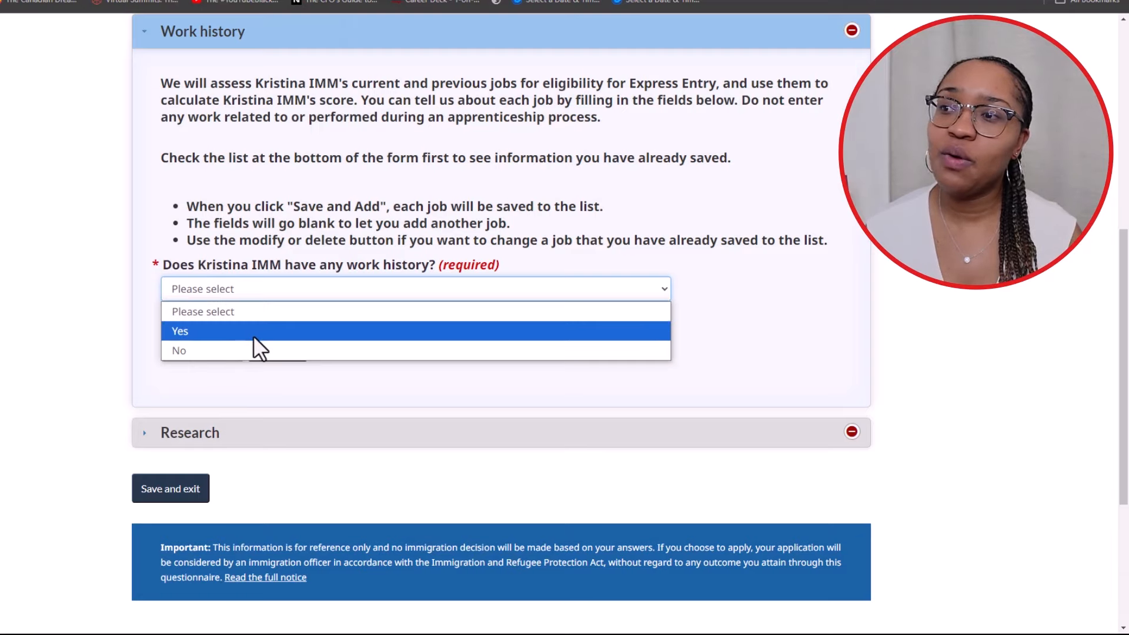
pyautogui.click(253, 328)
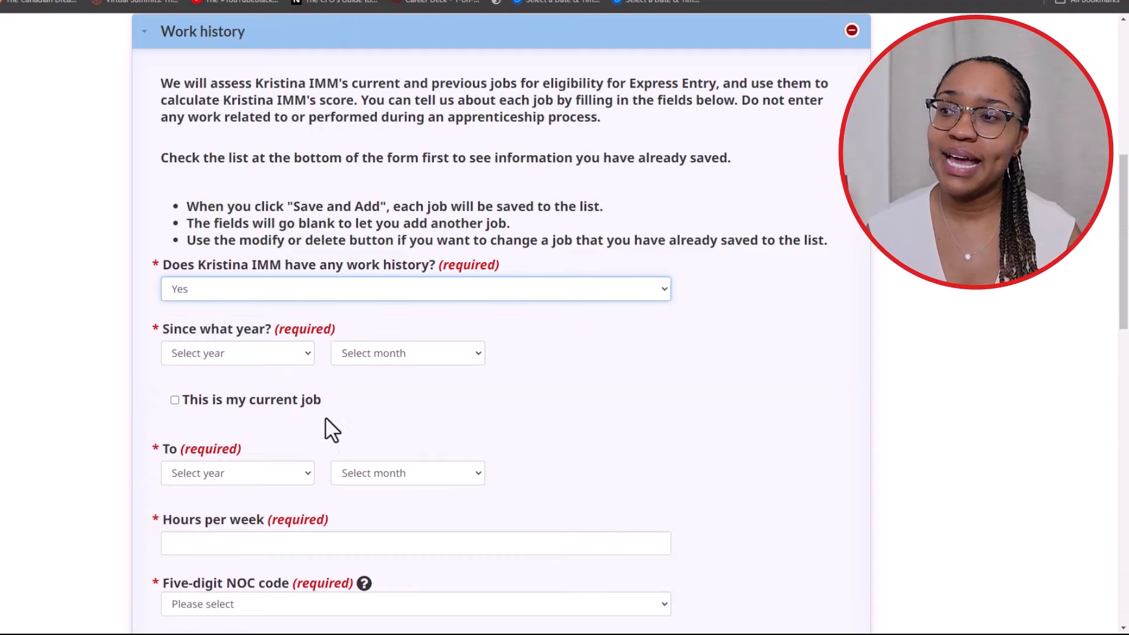
# Set the start date of the first work history entry to February 2023
pyautogui.click(236, 354)
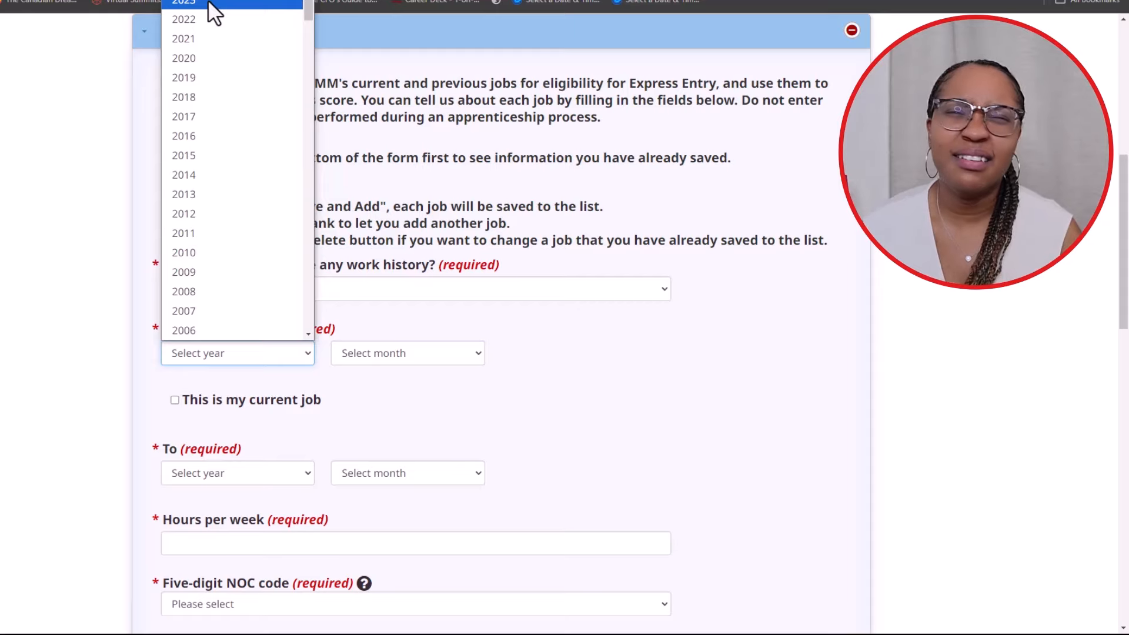
pyautogui.click(209, 3)
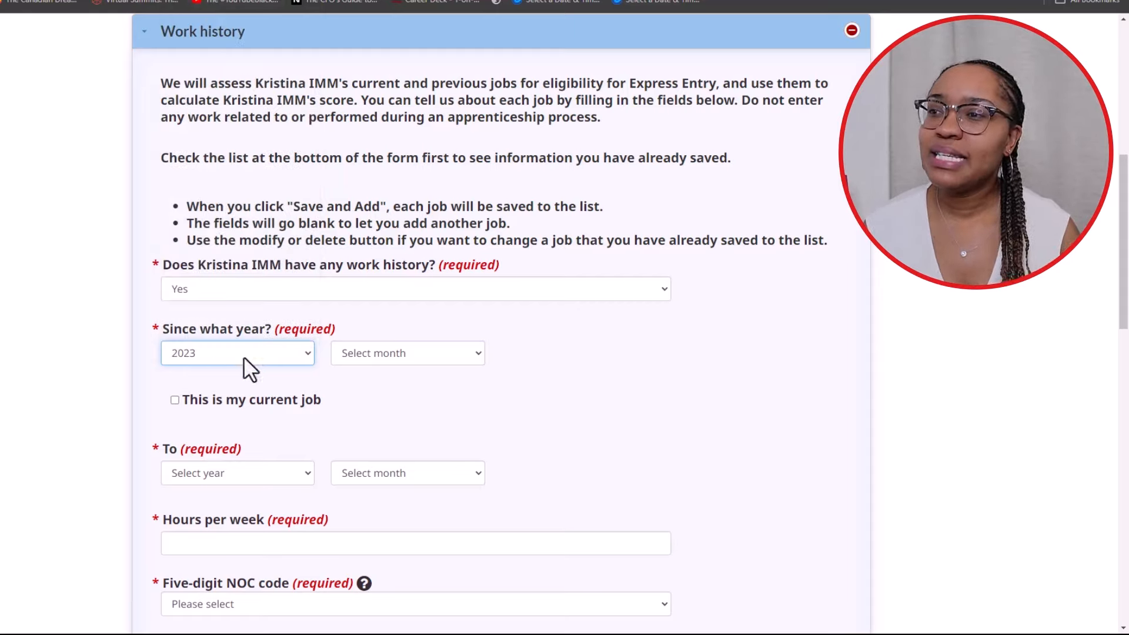
pyautogui.click(362, 354)
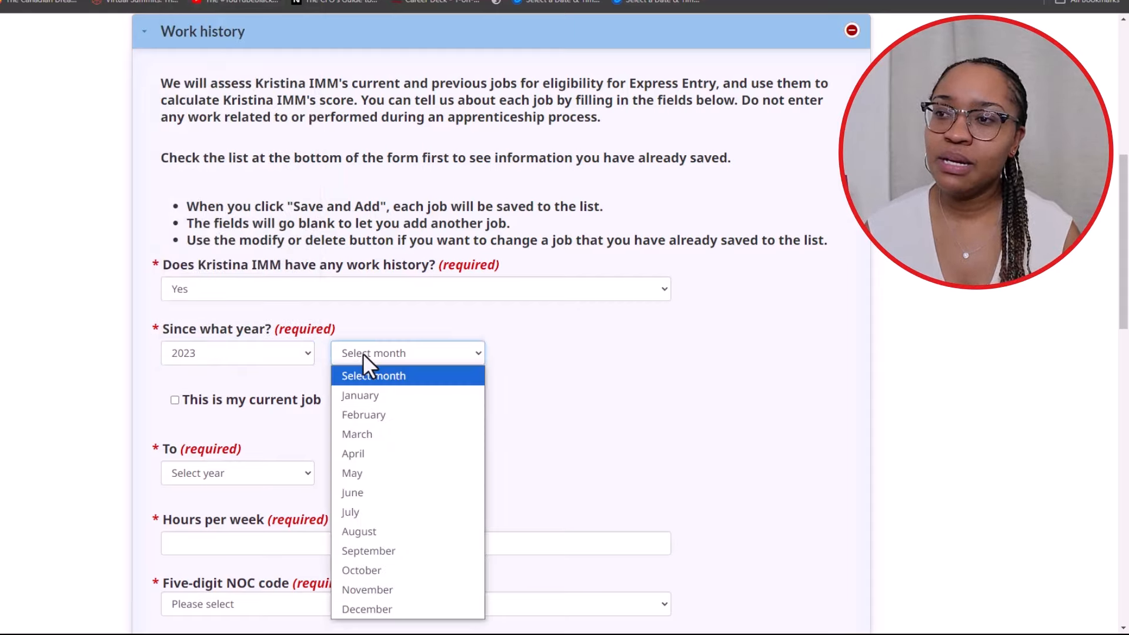
pyautogui.click(381, 414)
# Check the current job option and set the job's end date to September 2023
pyautogui.scroll(-1, 373, 408)
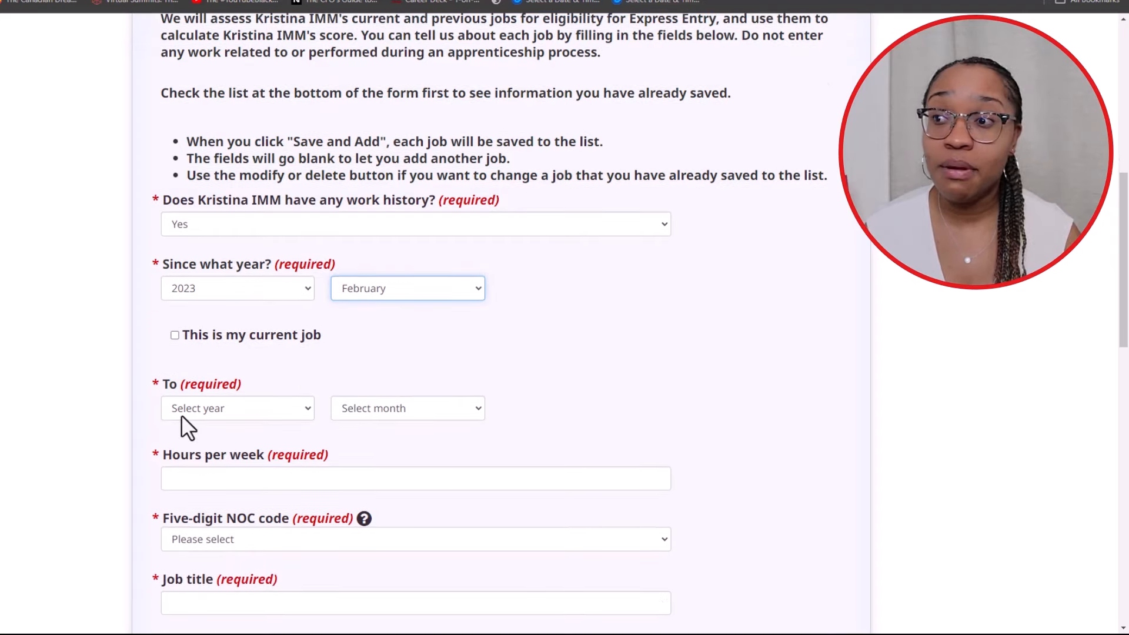
pyautogui.click(206, 404)
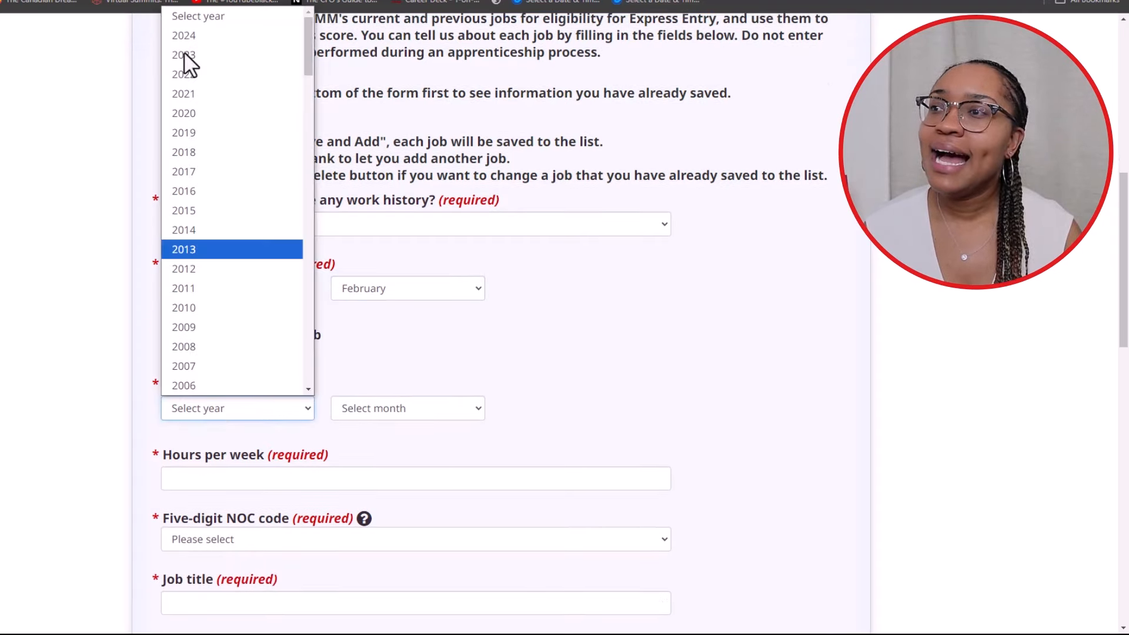
pyautogui.click(466, 337)
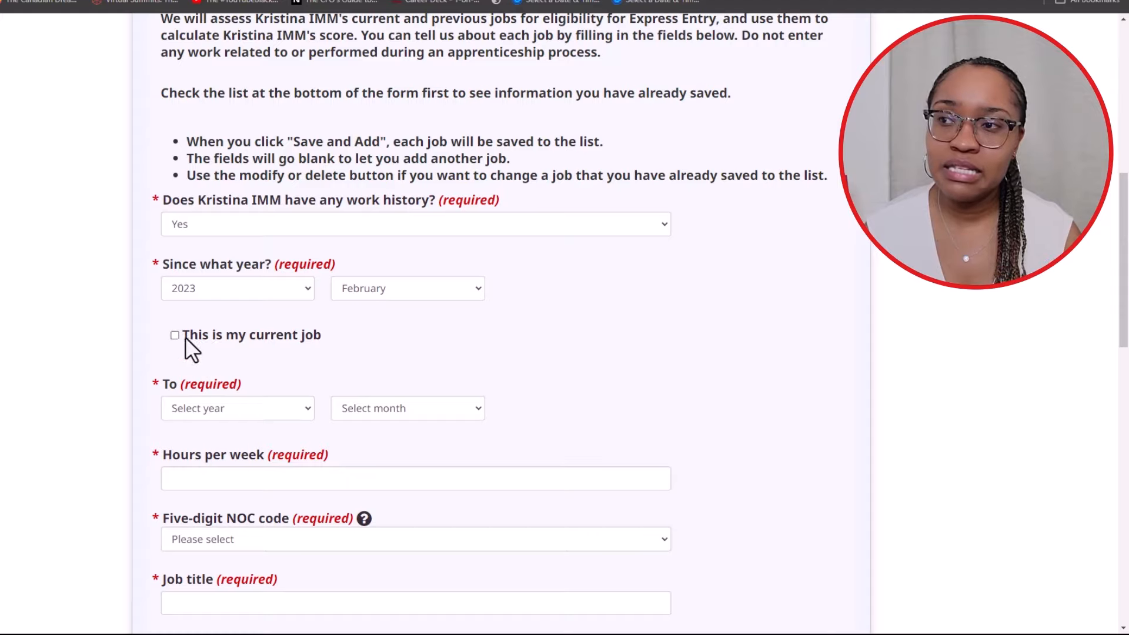
pyautogui.moveTo(185, 337); pyautogui.dragTo(343, 334)
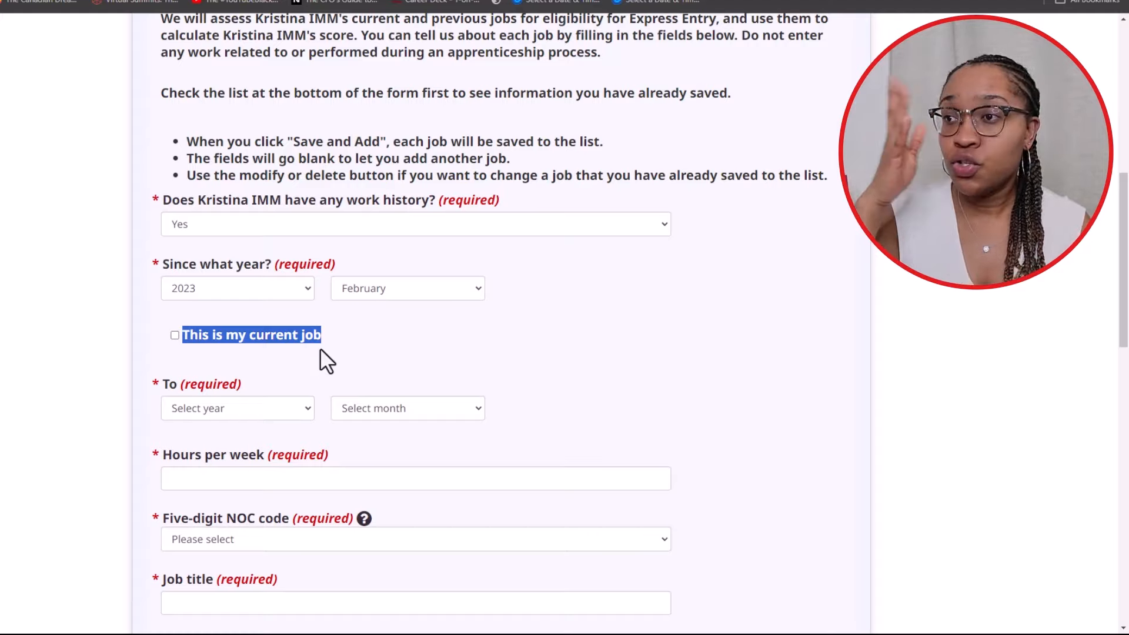
pyautogui.click(214, 406)
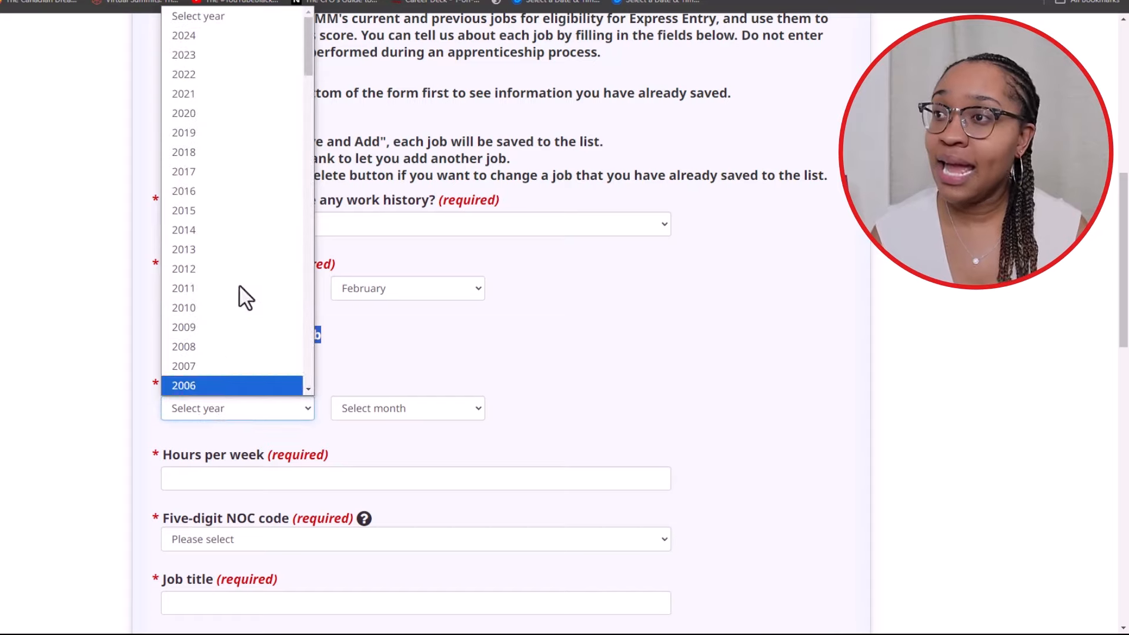
pyautogui.click(229, 55)
pyautogui.click(465, 408)
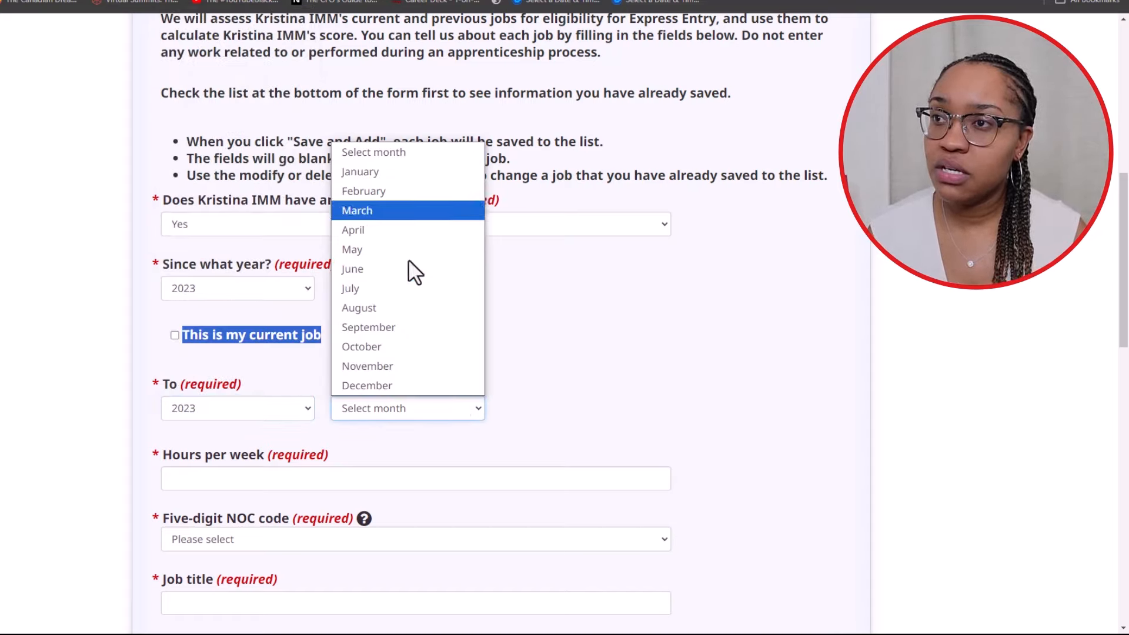
pyautogui.click(410, 328)
# Enter 20 hours per week and choose 13100 - Administrative officers as the job's NOC code
pyautogui.click(290, 477)
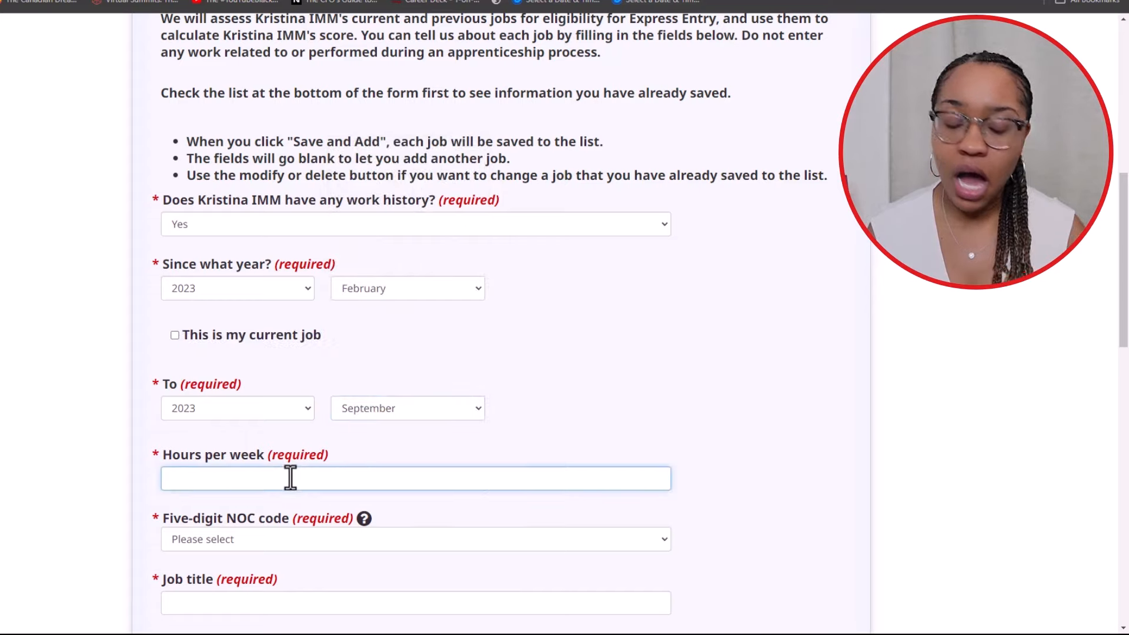
pyautogui.write('20')
pyautogui.click(583, 407)
pyautogui.scroll(-2, 581, 403)
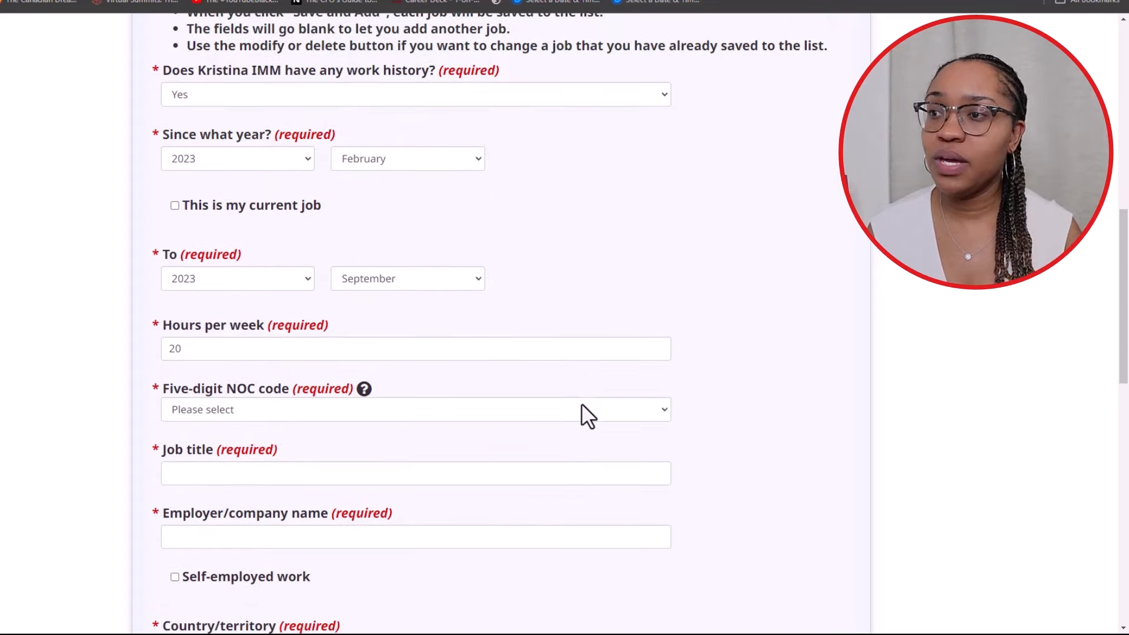
pyautogui.click(258, 410)
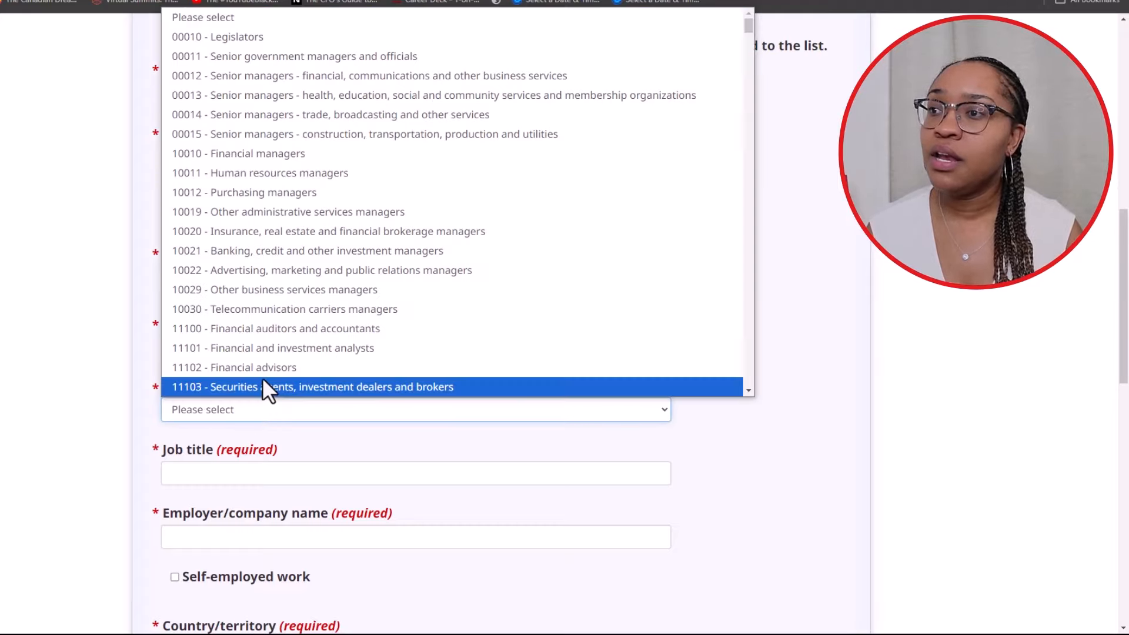
pyautogui.scroll(-5, 265, 371)
pyautogui.click(298, 194)
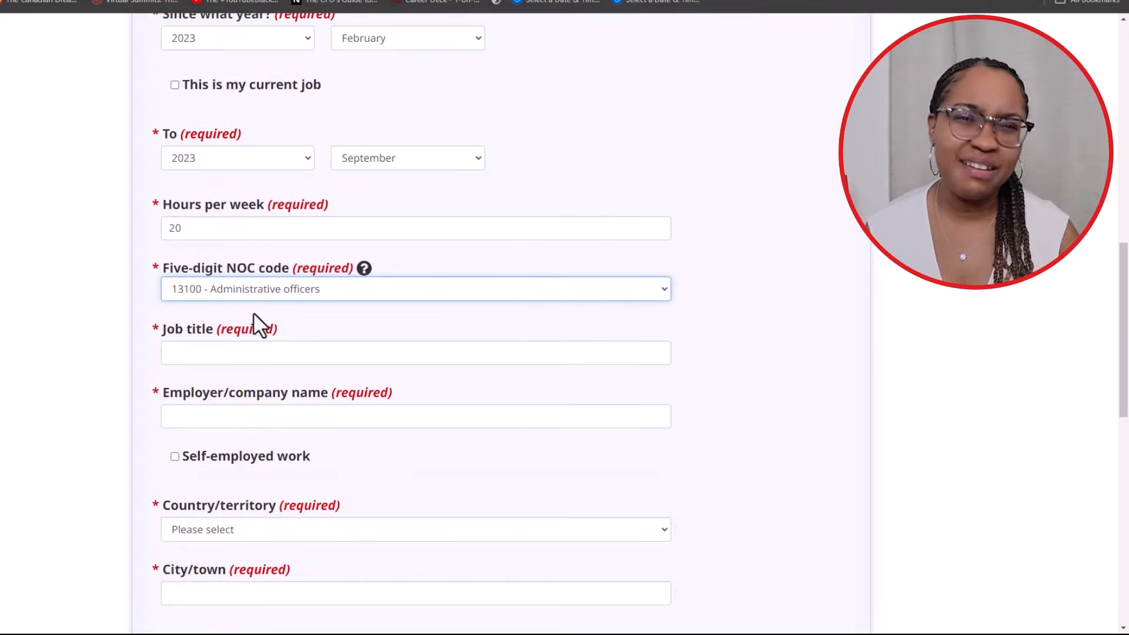
# Enter Project Coordinator as the job title and Company ZYX as the employer
pyautogui.click(231, 353)
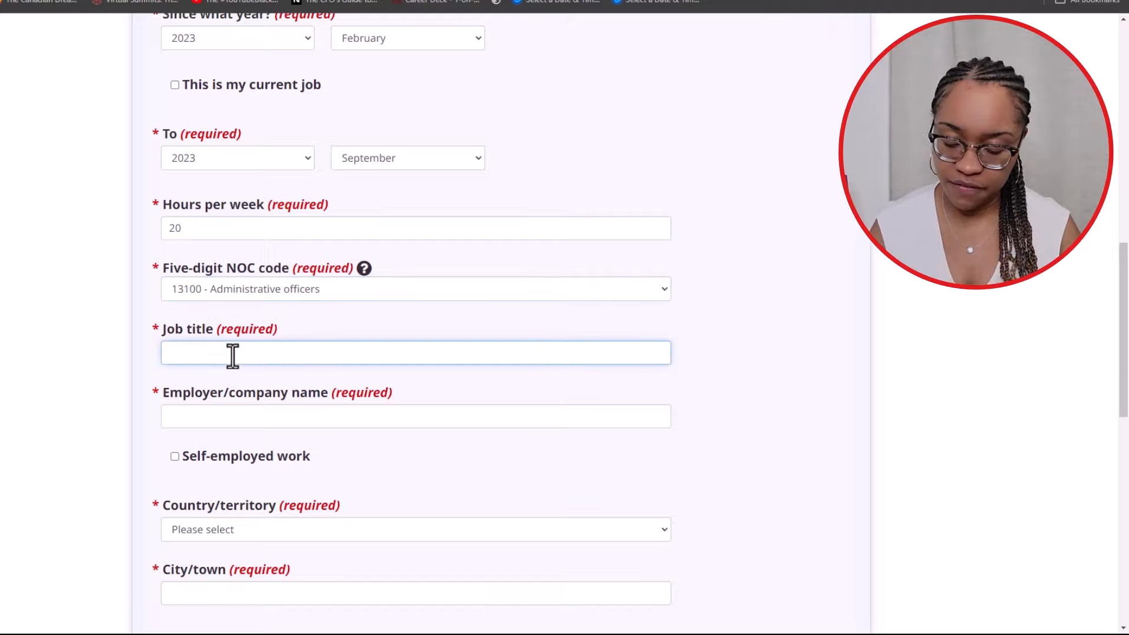
pyautogui.write('Project ')
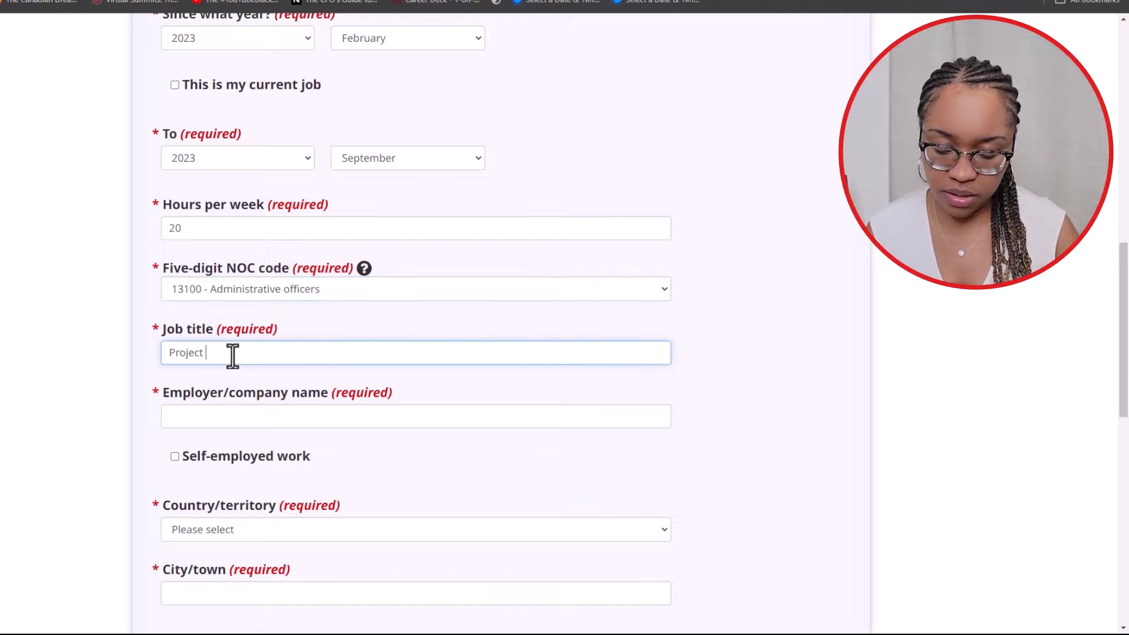
pyautogui.write('Coordinator')
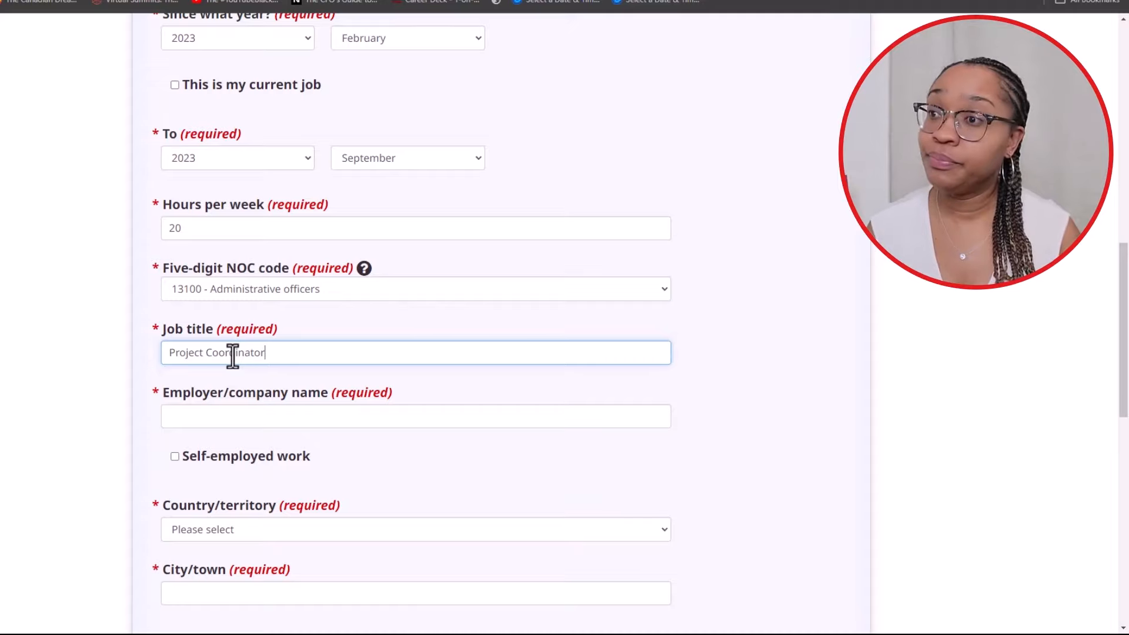
pyautogui.scroll(-1, 280, 365)
pyautogui.click(276, 351)
pyautogui.write('Company ZYX')
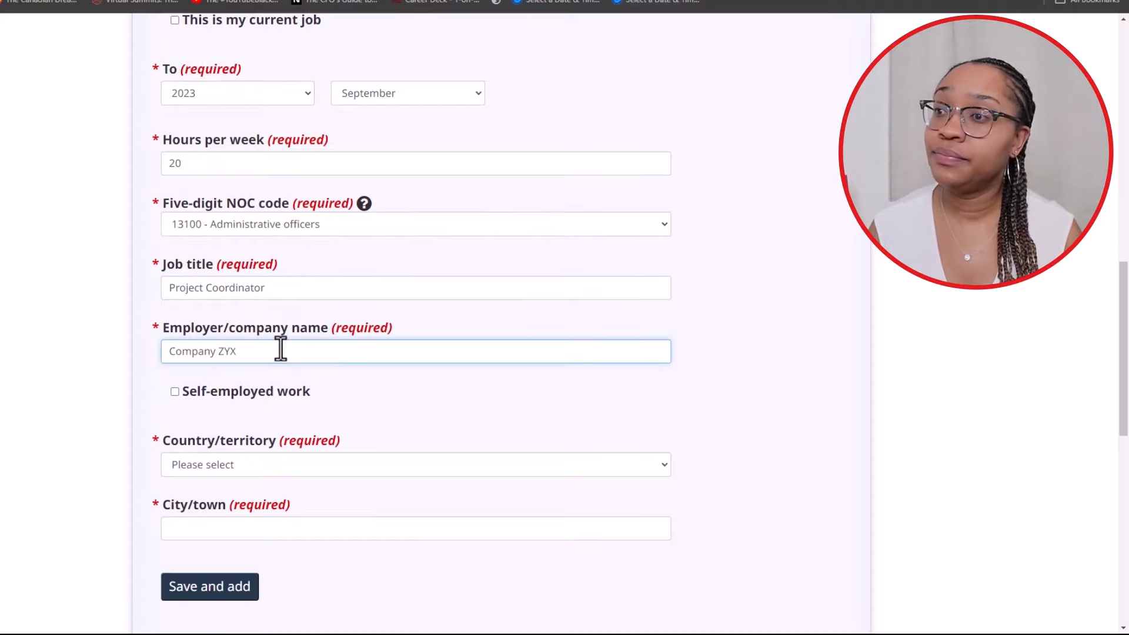
# Set the job's location to Toronto, Ontario, Canada, and fill in the street address and postal code
pyautogui.scroll(-2, 277, 382)
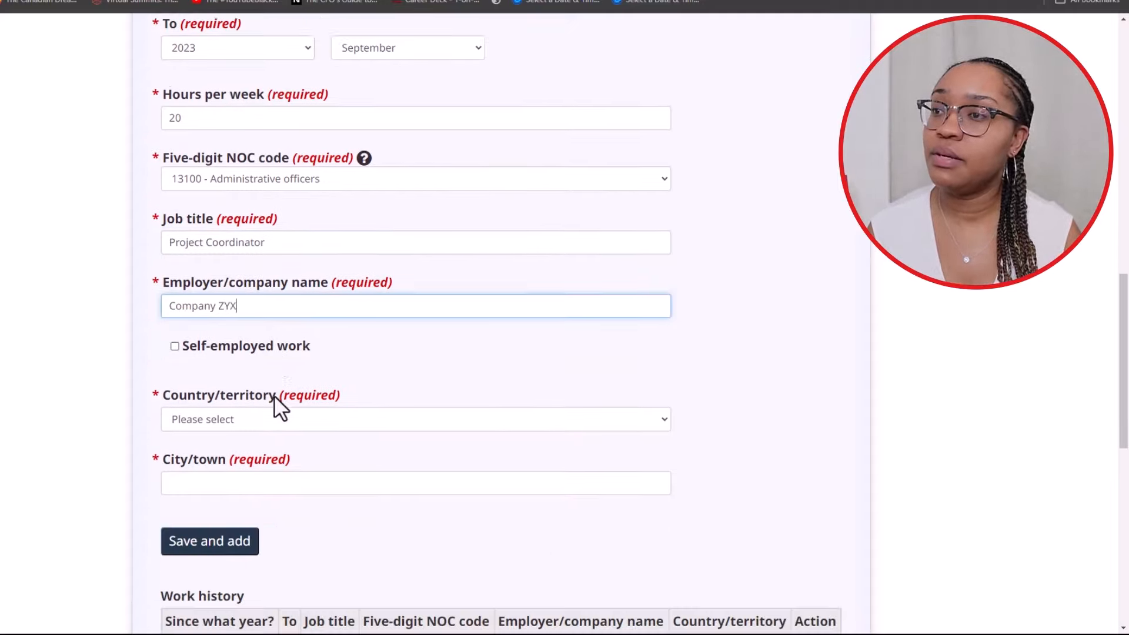
pyautogui.click(186, 336)
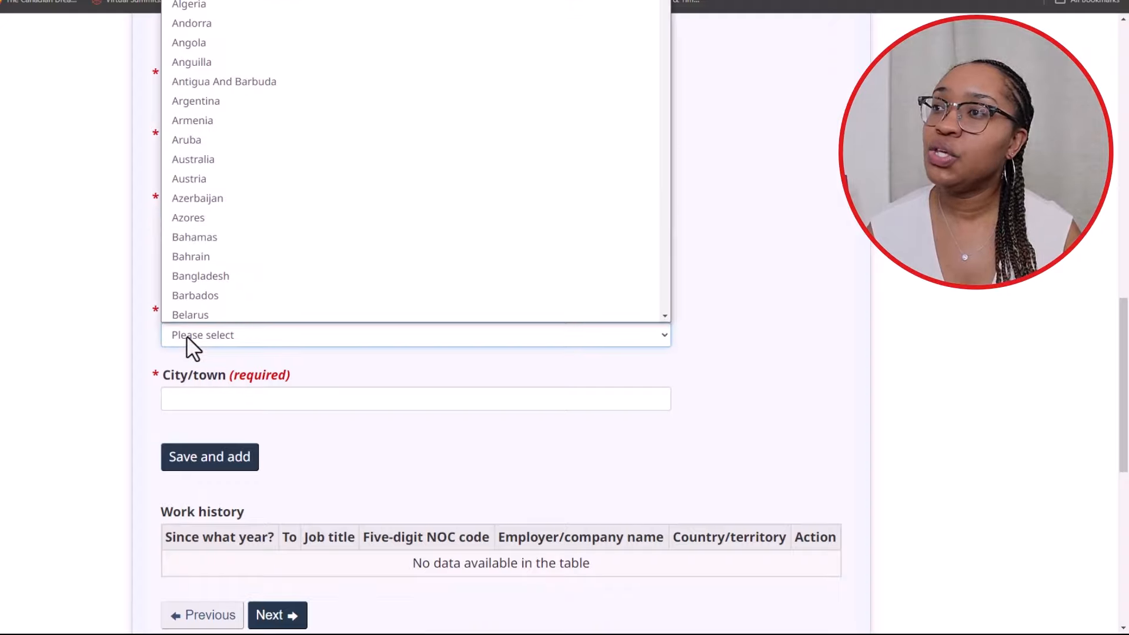
pyautogui.write('can')
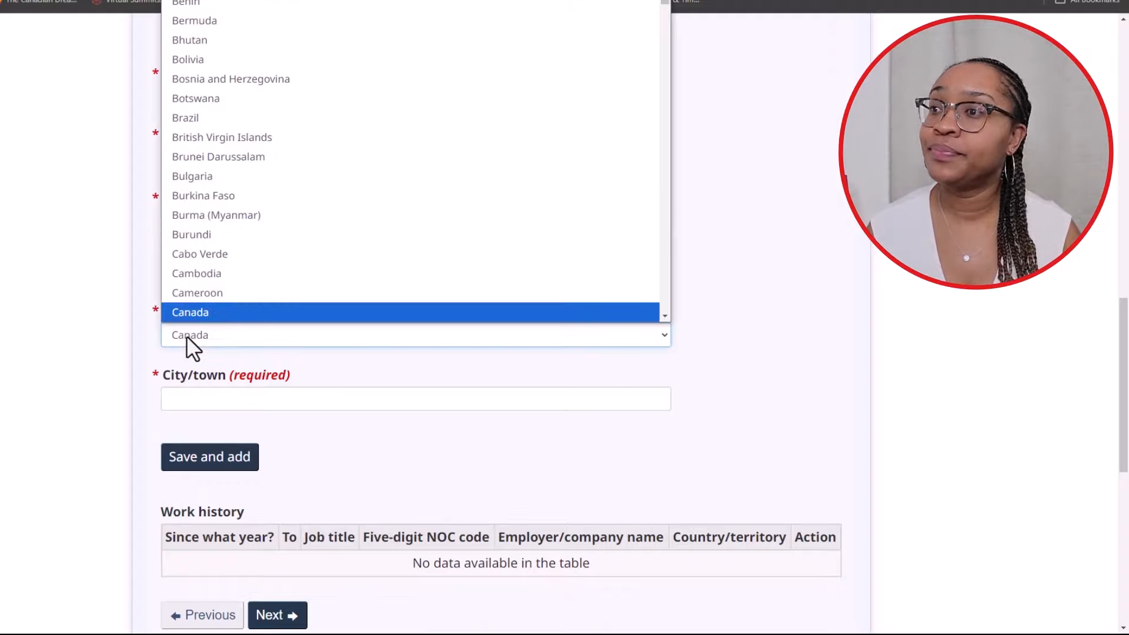
pyautogui.click(193, 312)
pyautogui.click(226, 397)
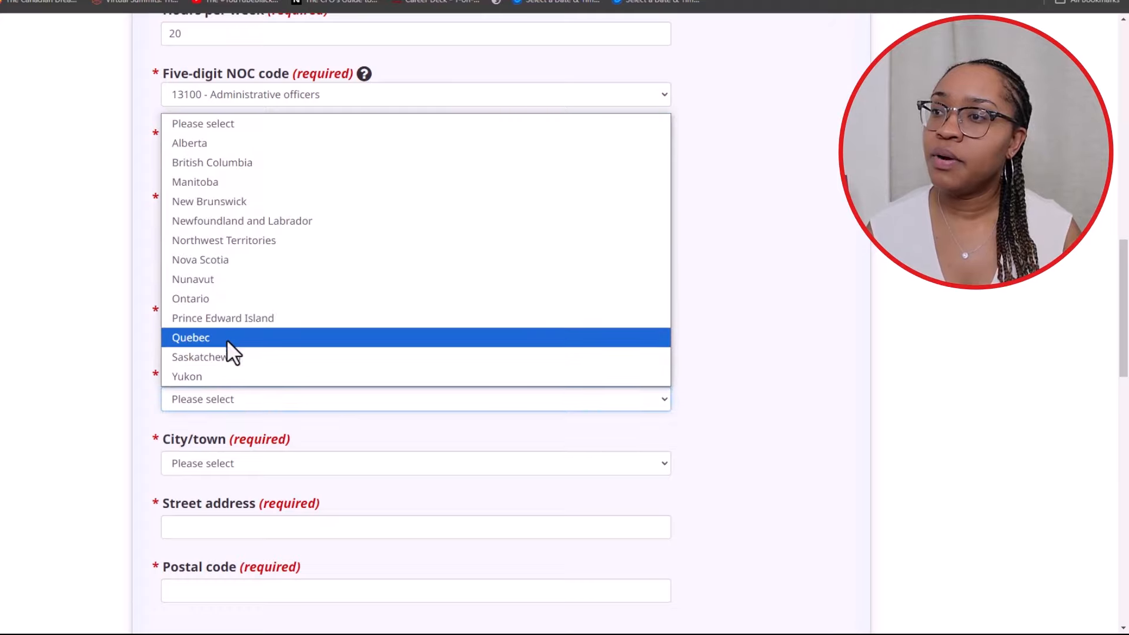
pyautogui.click(228, 300)
pyautogui.scroll(-2, 262, 415)
pyautogui.click(255, 331)
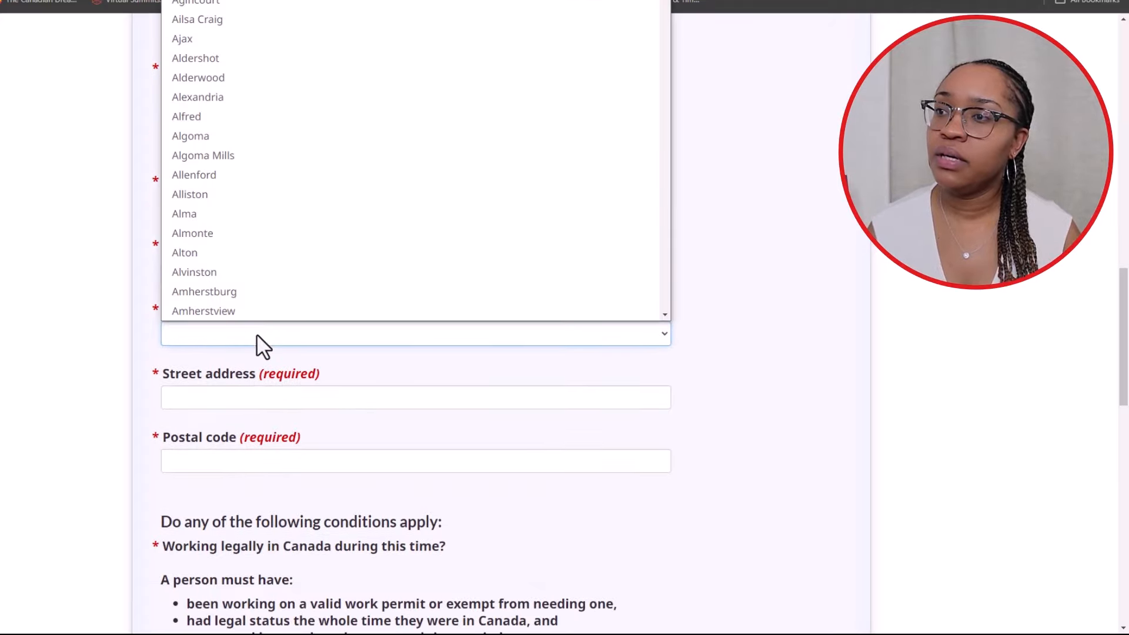
pyautogui.write('tor')
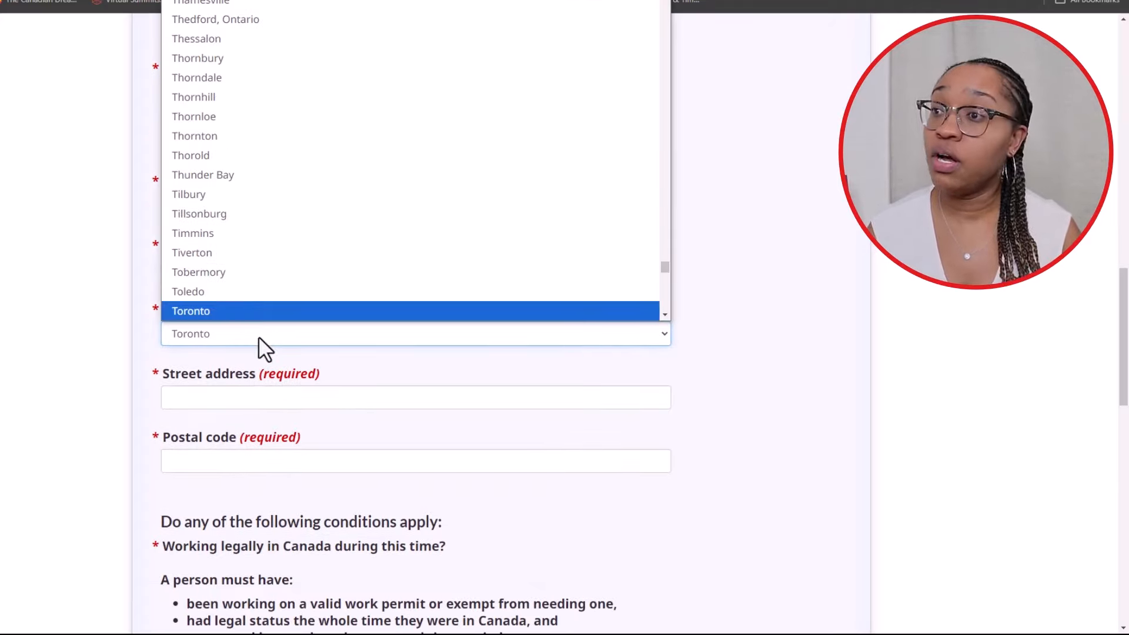
pyautogui.click(237, 312)
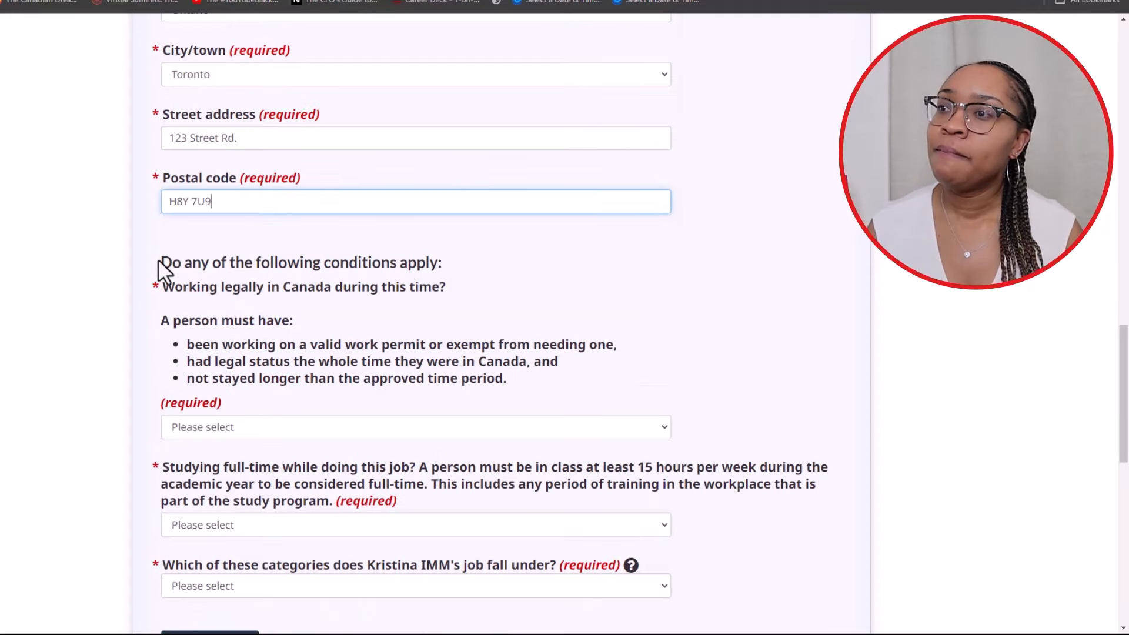
# Answer Yes to working legally in Canada during this job, and review the conditions listed for that question
pyautogui.moveTo(159, 262); pyautogui.dragTo(450, 288)
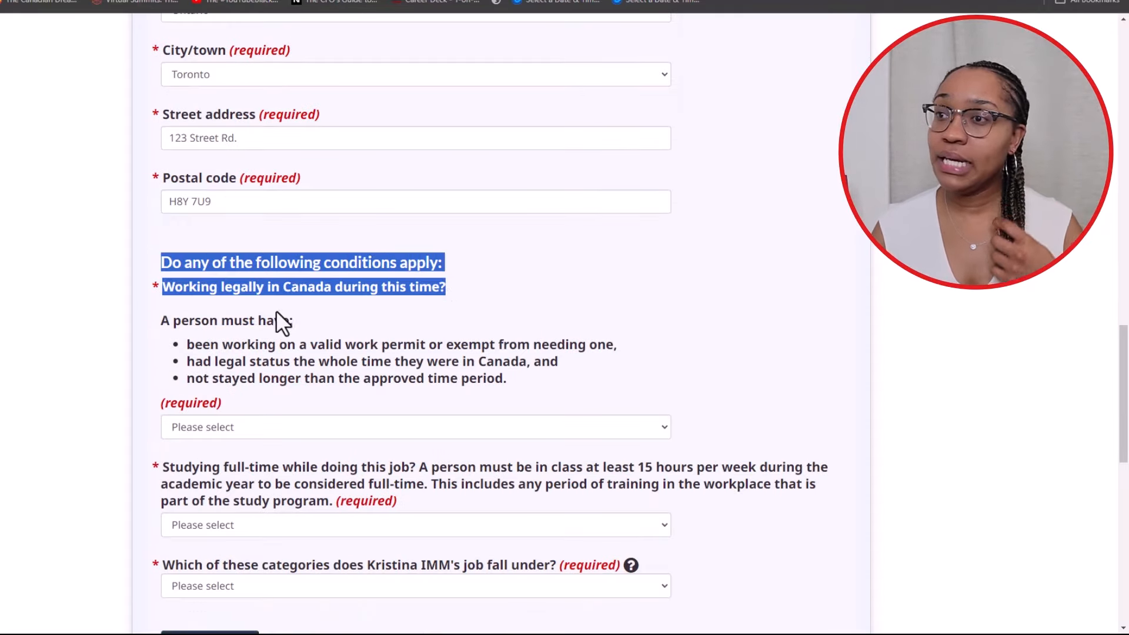
pyautogui.scroll(-1, 203, 341)
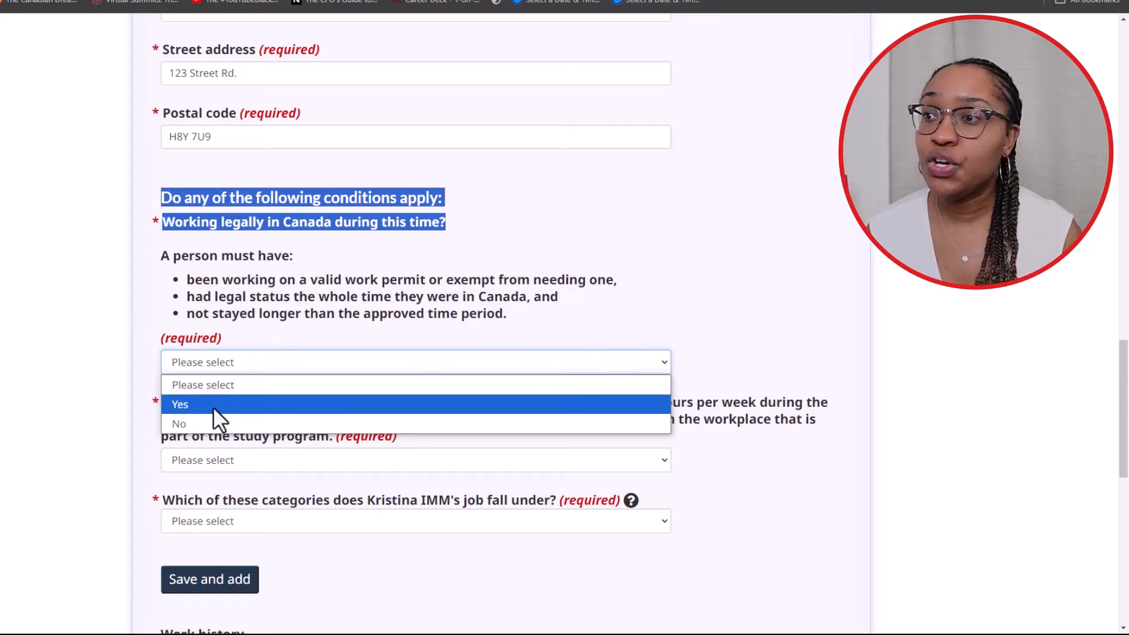
pyautogui.click(212, 407)
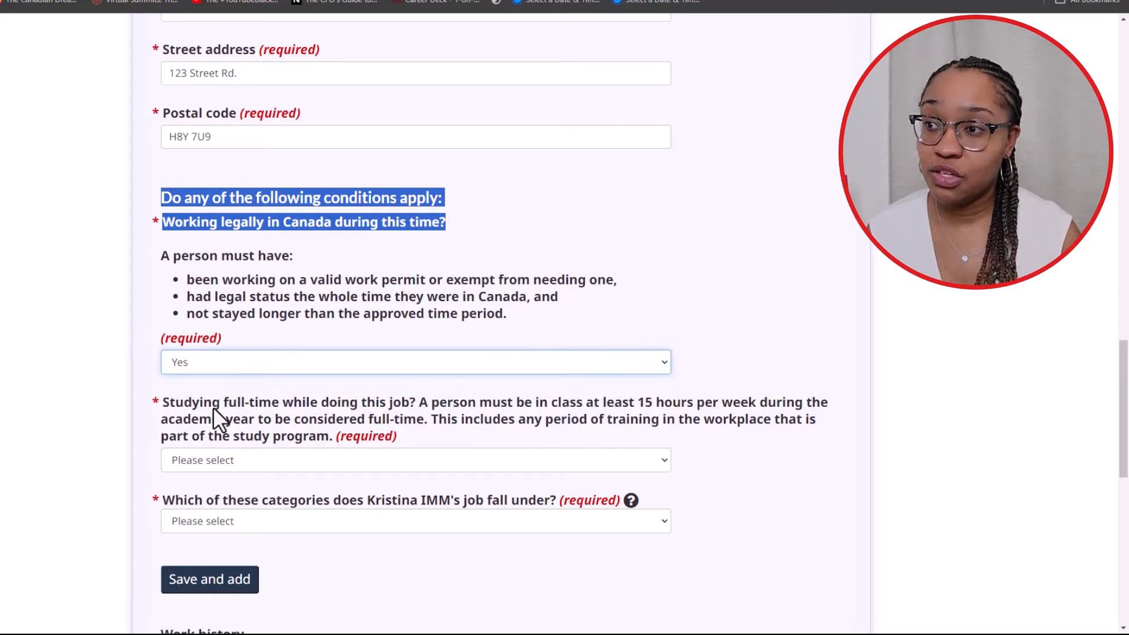
pyautogui.click(178, 281)
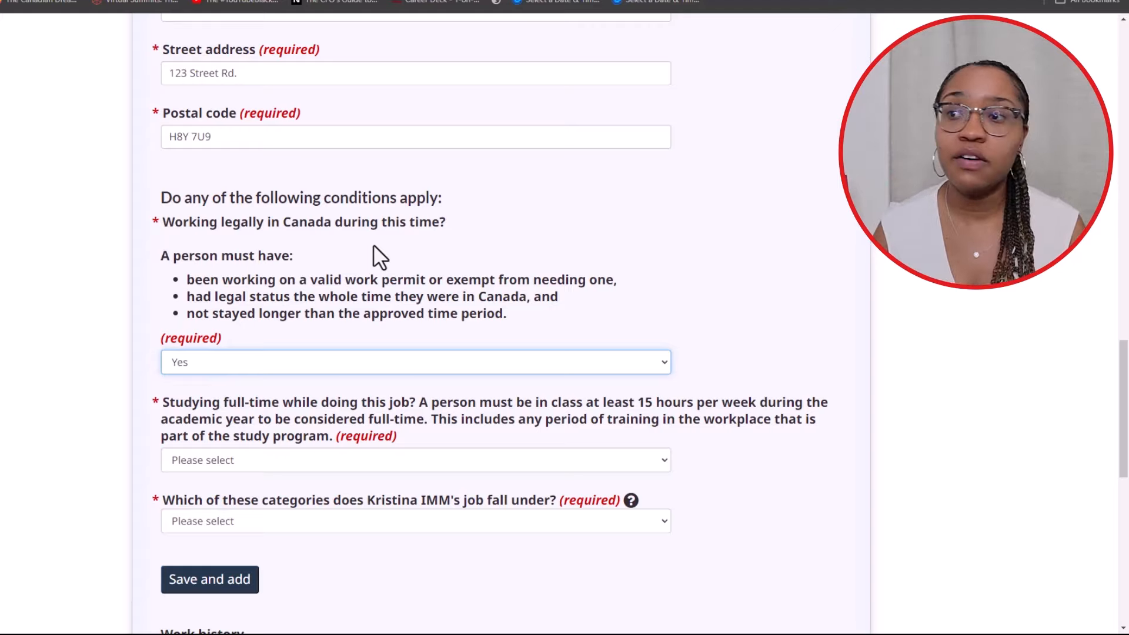
pyautogui.moveTo(200, 328); pyautogui.dragTo(501, 335)
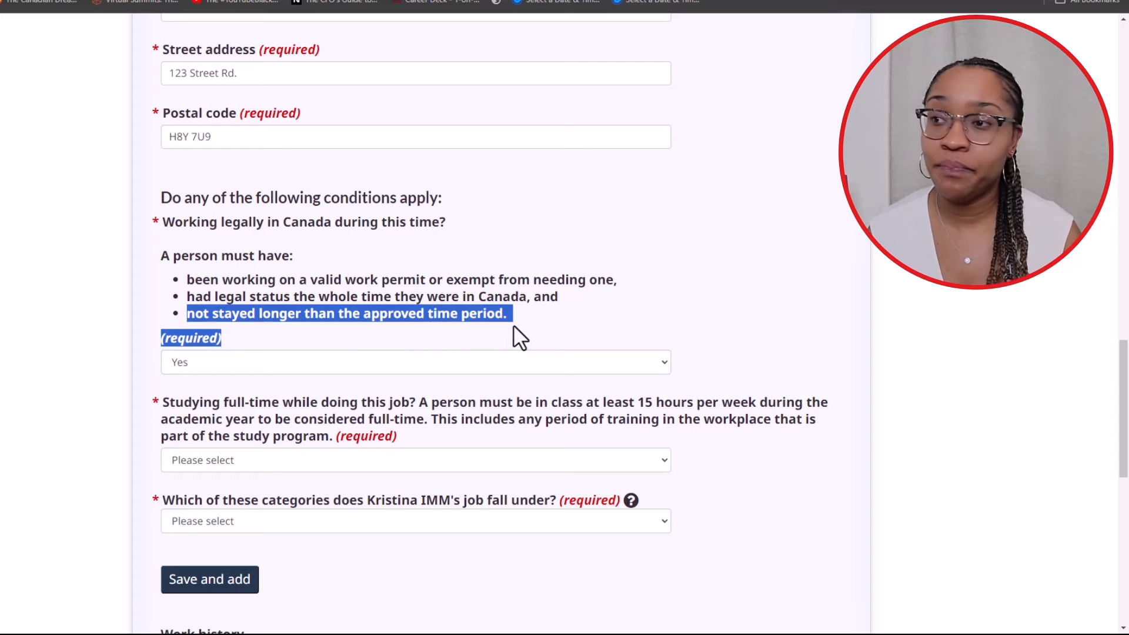
pyautogui.click(517, 335)
# Answer Yes to studying full-time while doing this job
pyautogui.scroll(-1, 411, 343)
pyautogui.scroll(-1, 411, 341)
pyautogui.moveTo(162, 272); pyautogui.dragTo(297, 275)
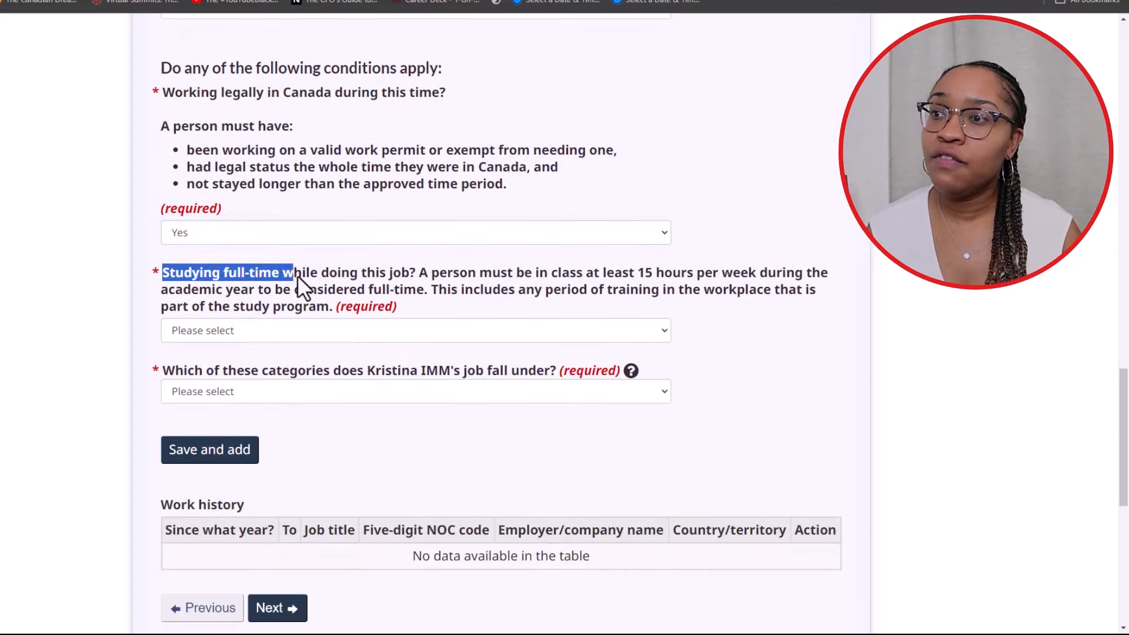
pyautogui.click(410, 329)
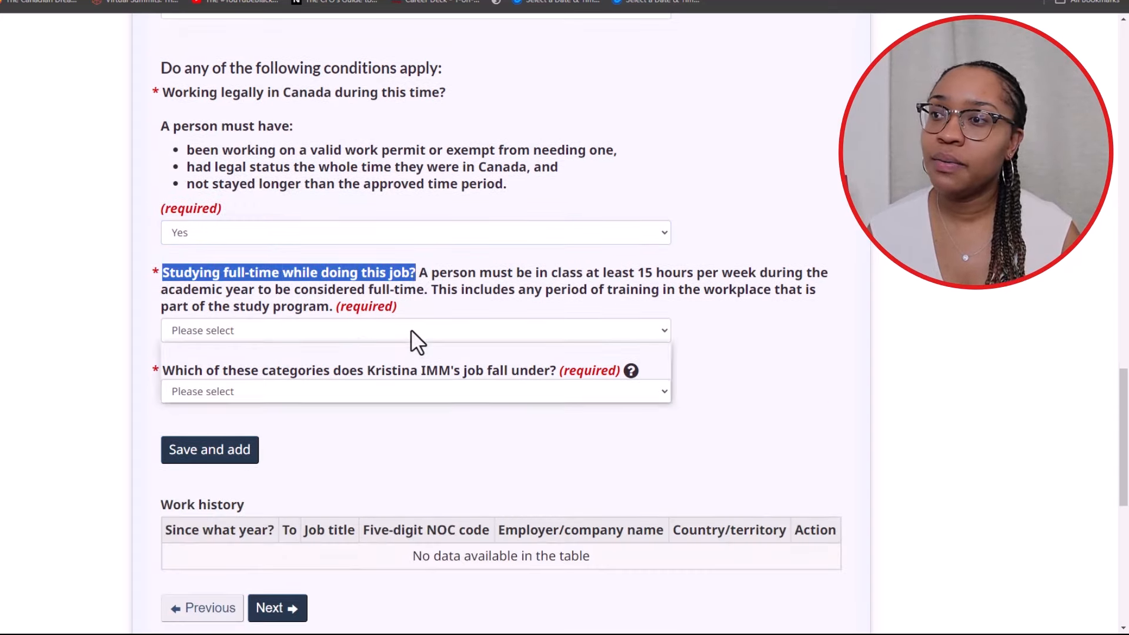
pyautogui.click(357, 372)
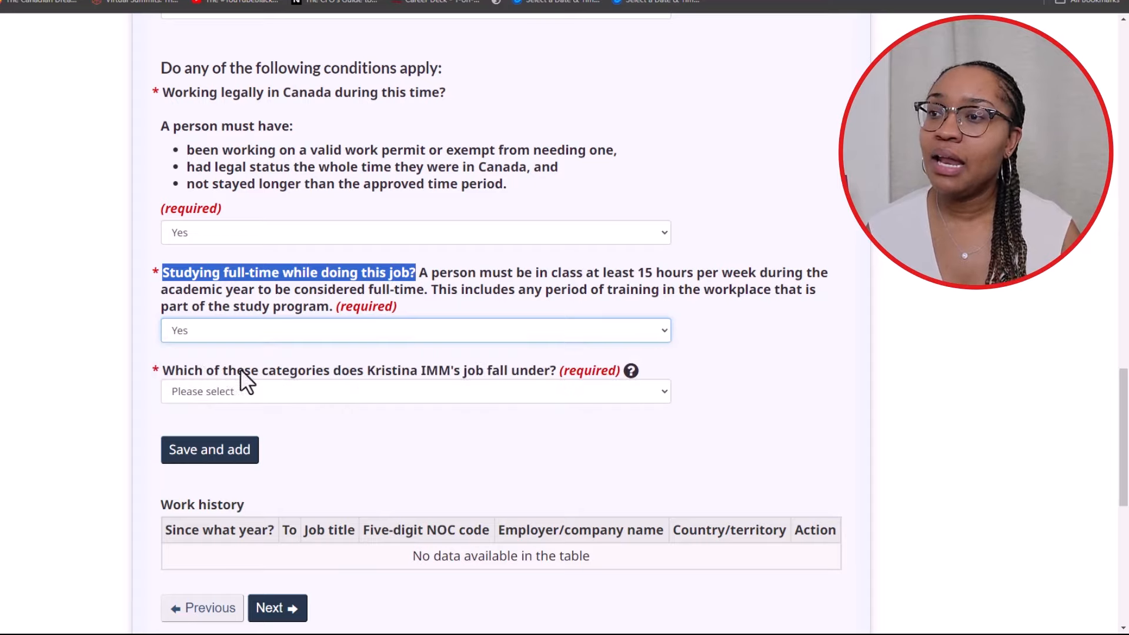
# Set the job's category to No work permit required and save the job to the Work history list
pyautogui.click(477, 393)
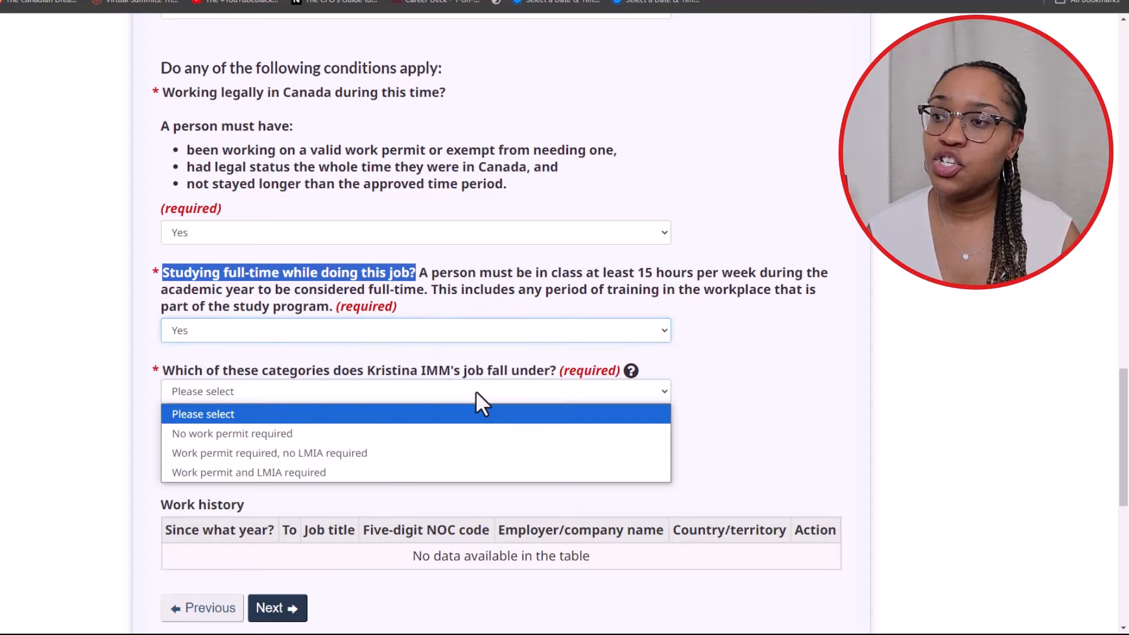
pyautogui.click(394, 441)
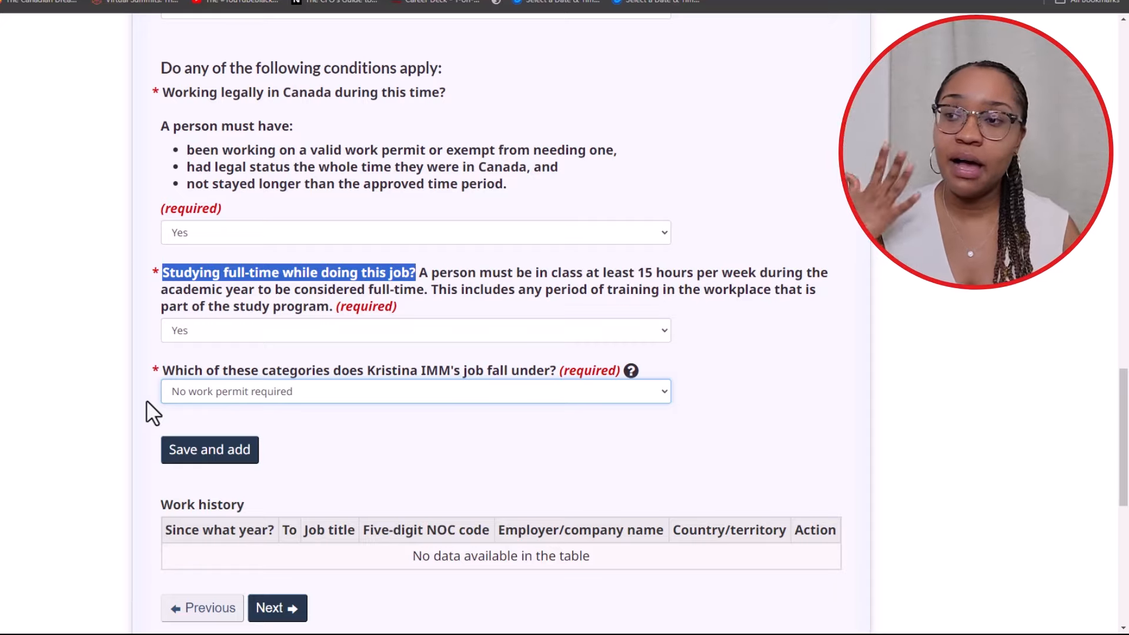
pyautogui.click(268, 392)
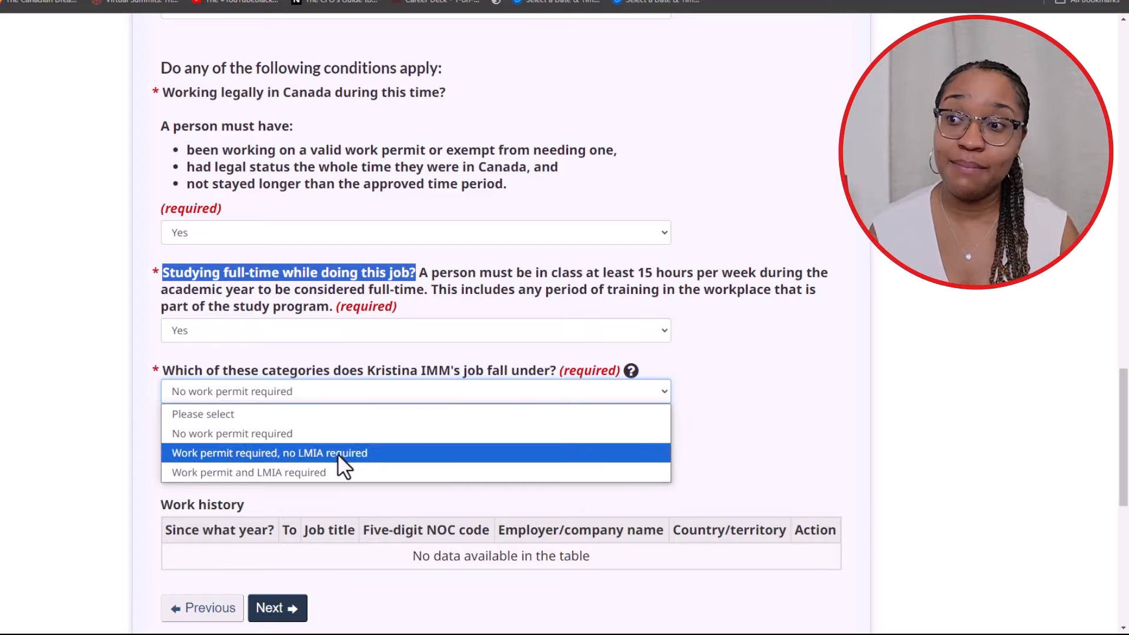
pyautogui.click(138, 435)
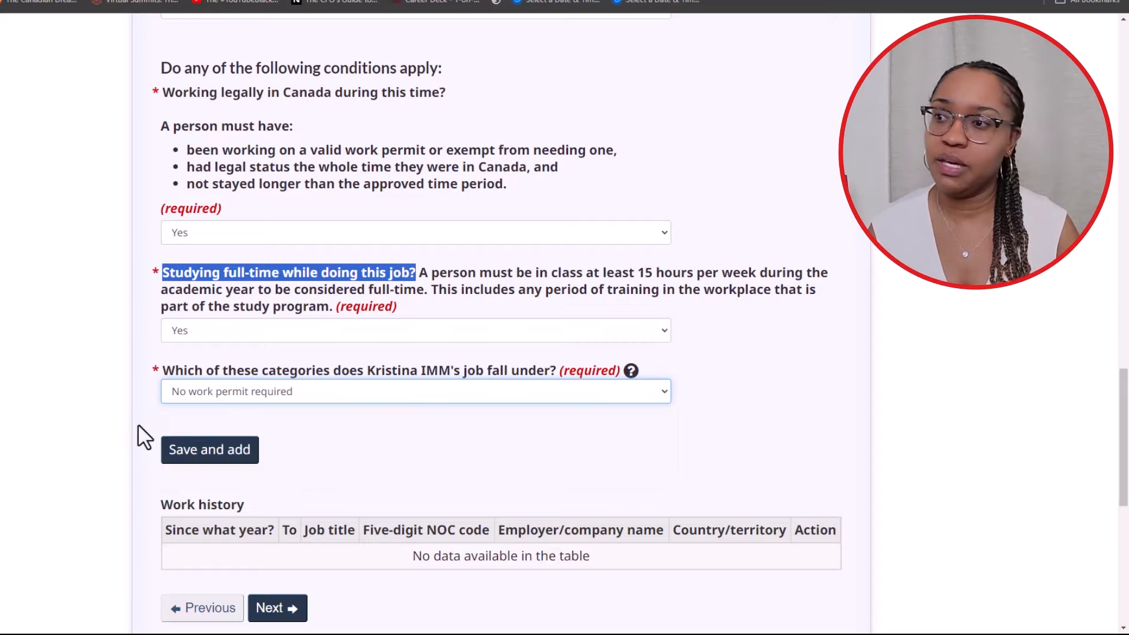
pyautogui.click(141, 429)
pyautogui.click(191, 463)
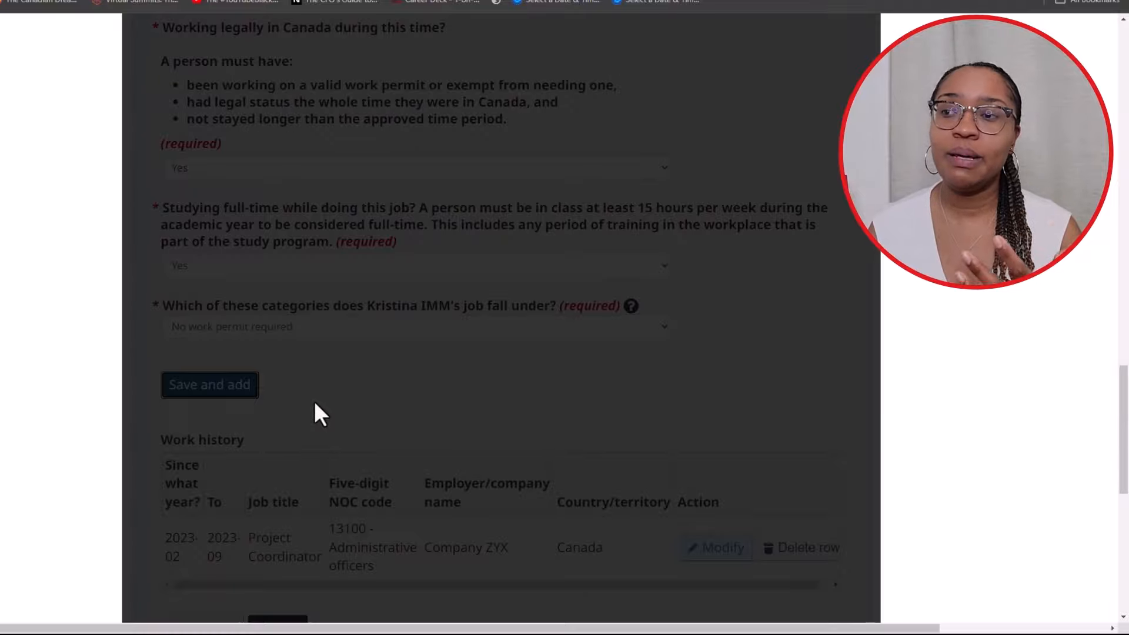
# Start a second work history entry with a September 2023 start date and mark it as the current job
pyautogui.scroll(-10, 314, 403)
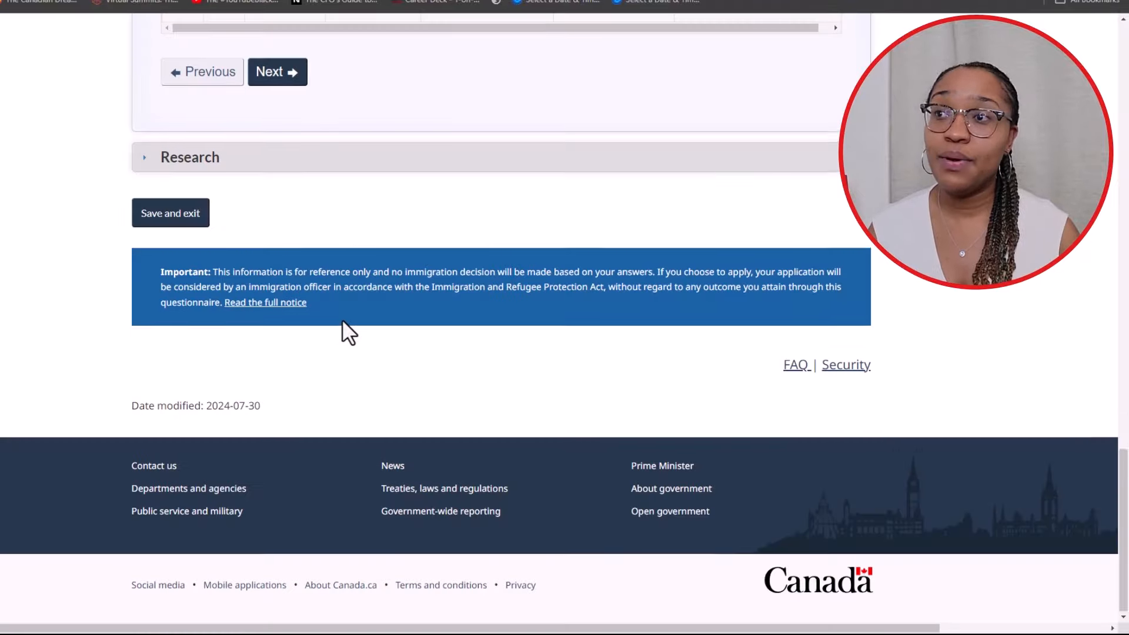
pyautogui.scroll(8, 343, 320)
pyautogui.scroll(15, 421, 382)
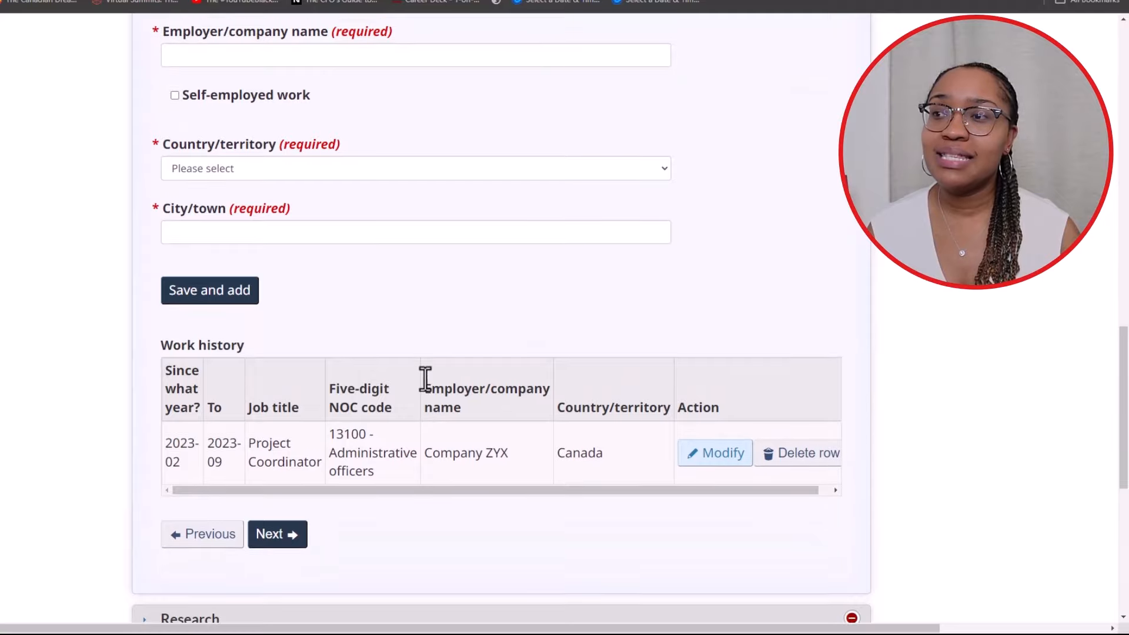
pyautogui.scroll(-4, 149, 211)
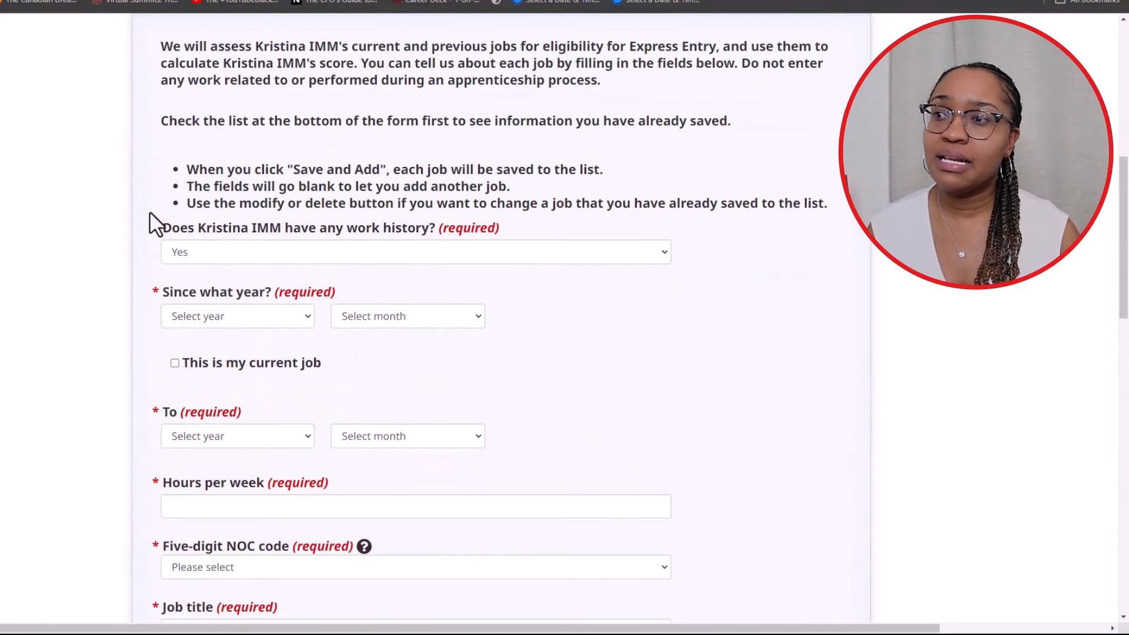
pyautogui.click(268, 252)
pyautogui.click(266, 297)
pyautogui.click(236, 313)
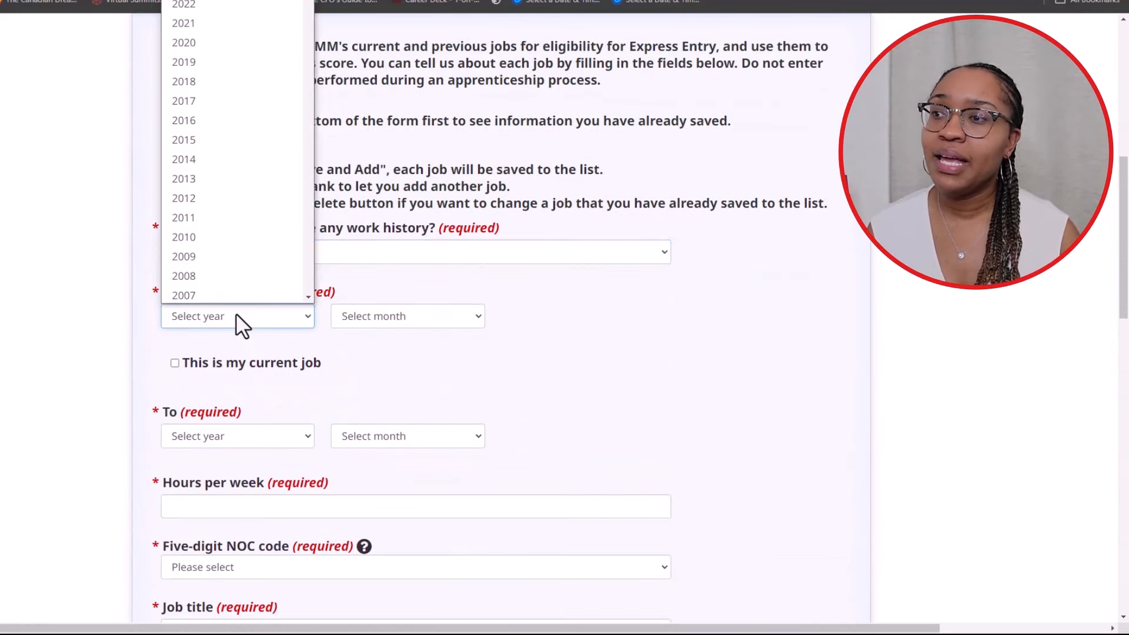
pyautogui.click(234, 5)
pyautogui.click(358, 323)
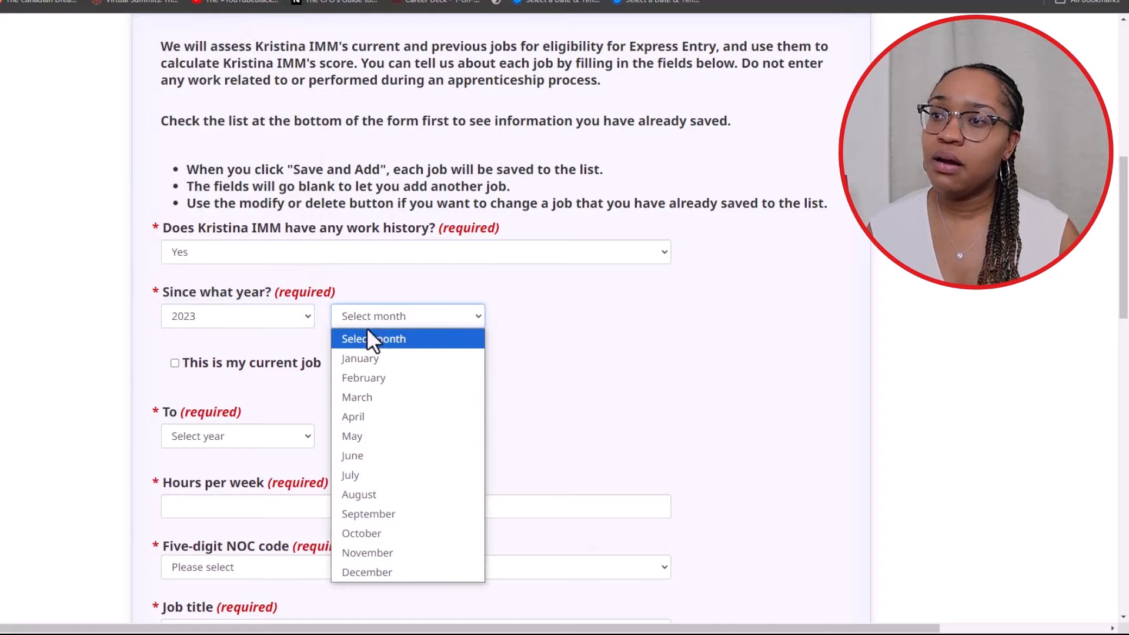
pyautogui.click(371, 510)
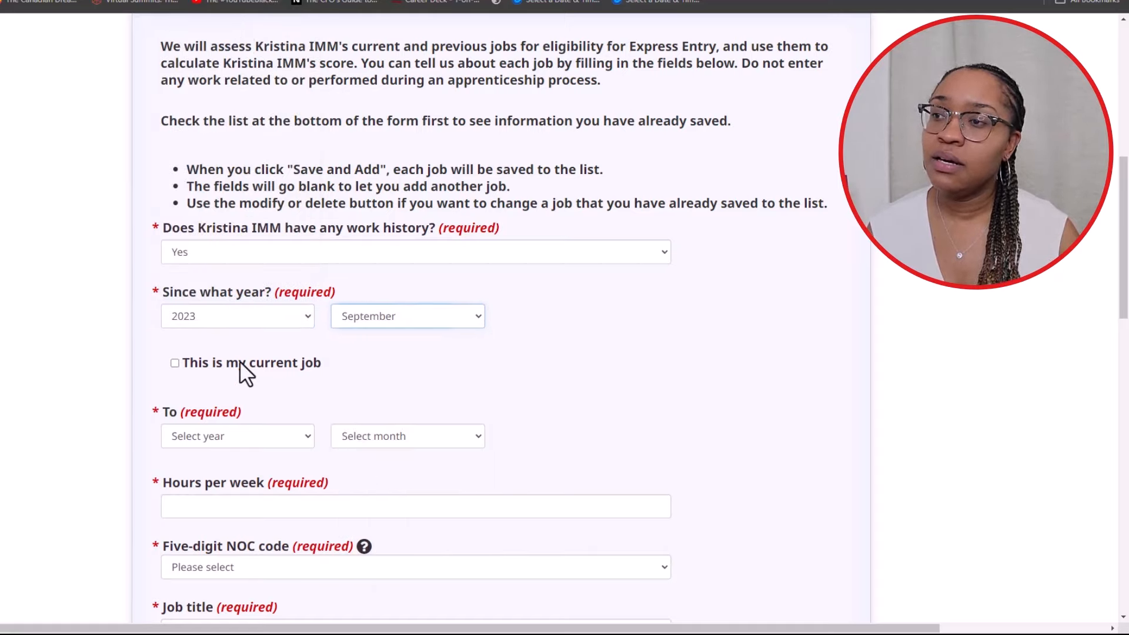
pyautogui.click(240, 362)
# Set the second job's hours per week to 40 and its NOC code to 13100 - Administrative officers
pyautogui.scroll(-2, 272, 383)
pyautogui.click(282, 301)
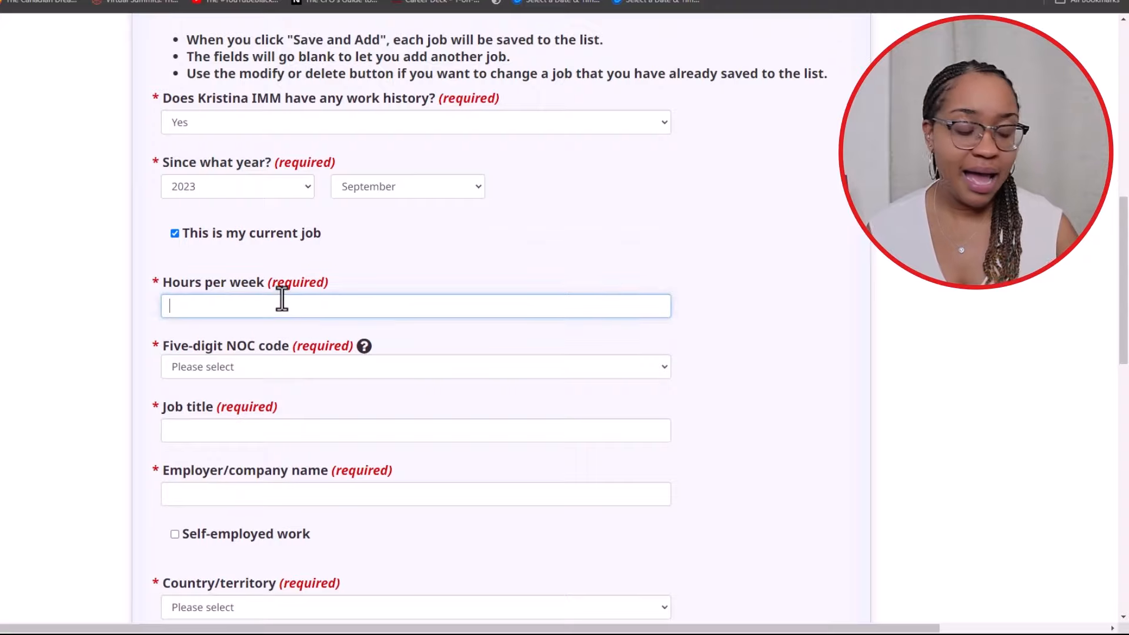
pyautogui.write('40')
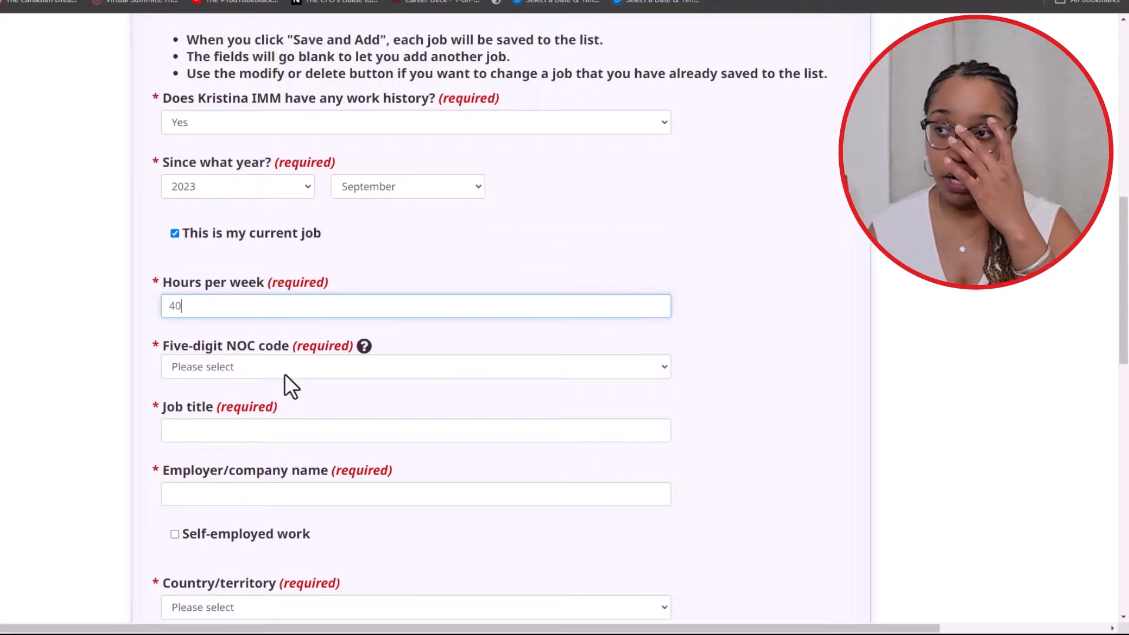
pyautogui.click(286, 366)
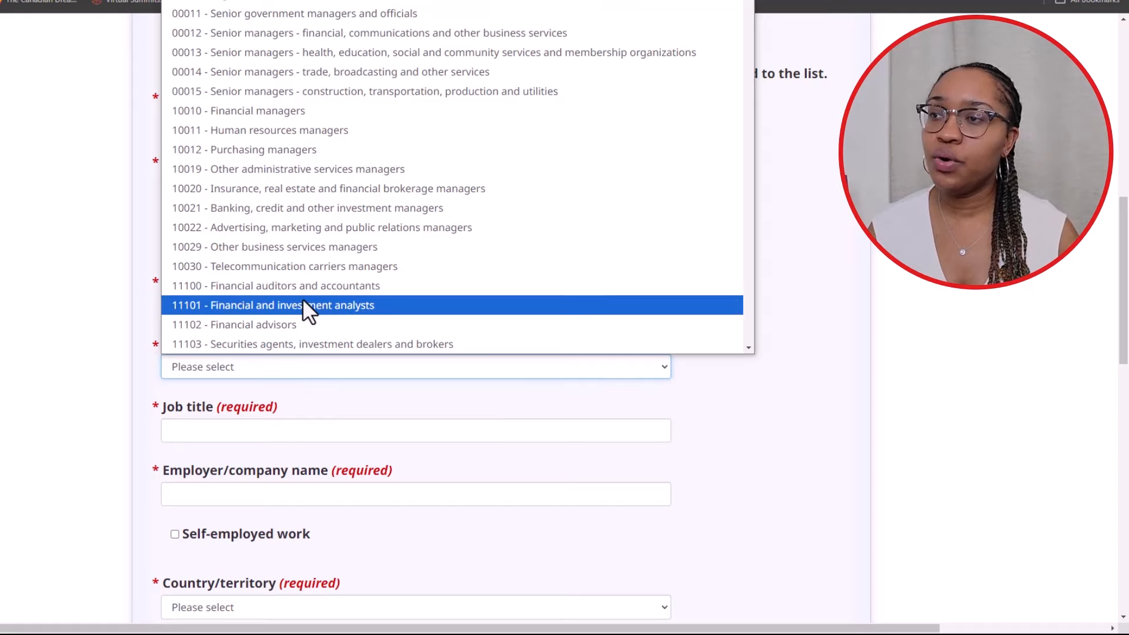
pyautogui.scroll(-8, 302, 298)
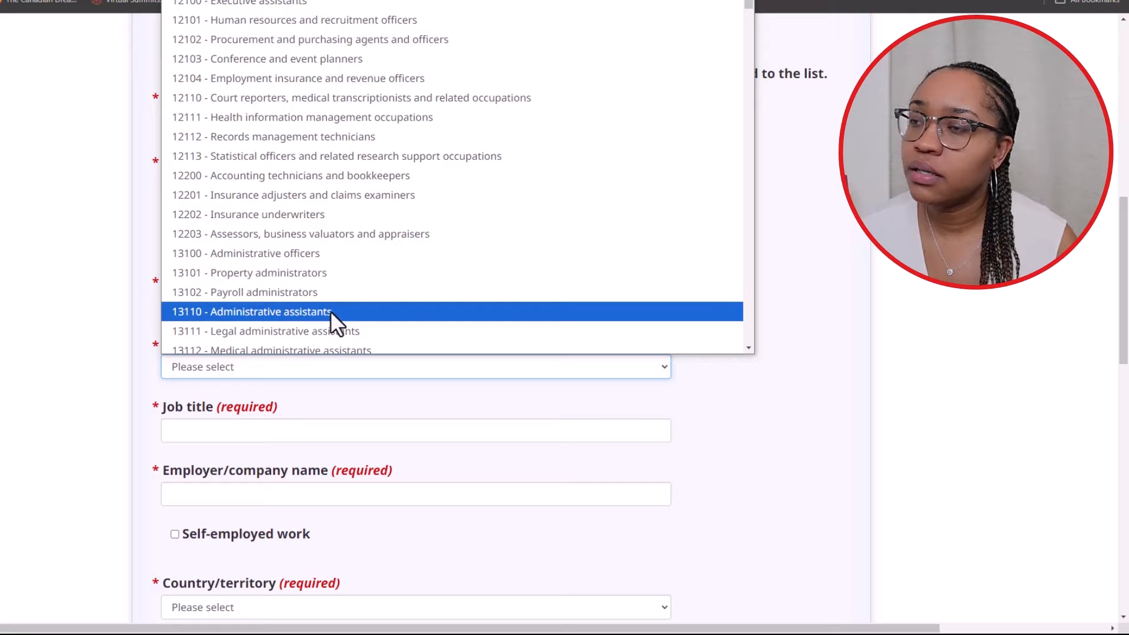
pyautogui.click(333, 257)
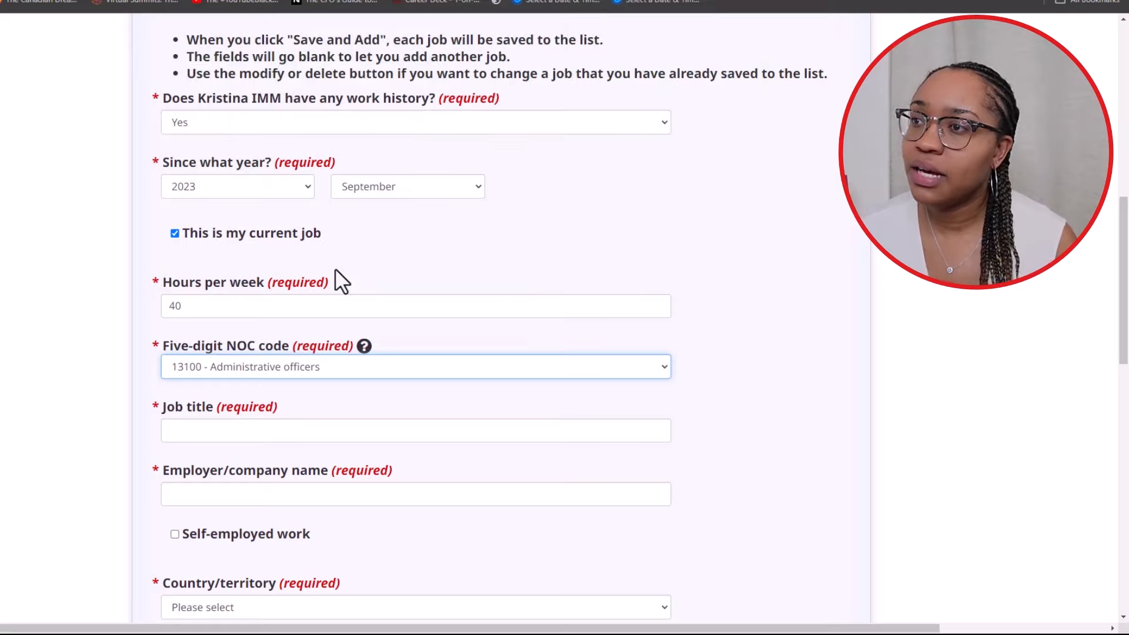
# Enter Project Coordinator as the job title for the second work history entry
pyautogui.click(303, 431)
pyautogui.write('P')
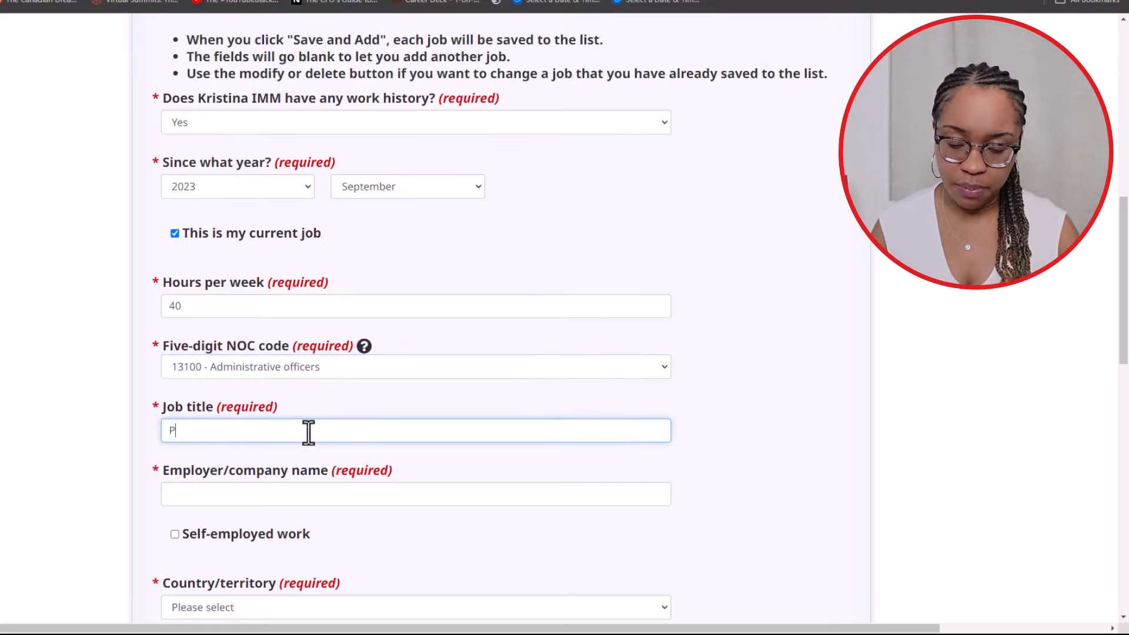
pyautogui.write('roject C')
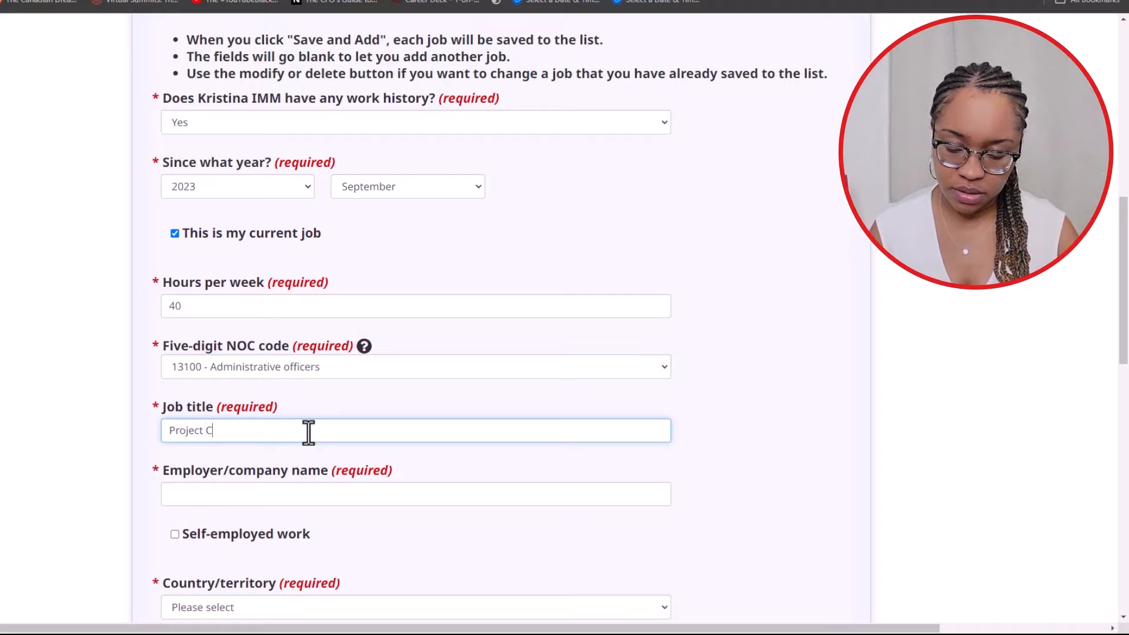
pyautogui.write('oordinator')
pyautogui.scroll(-1, 273, 458)
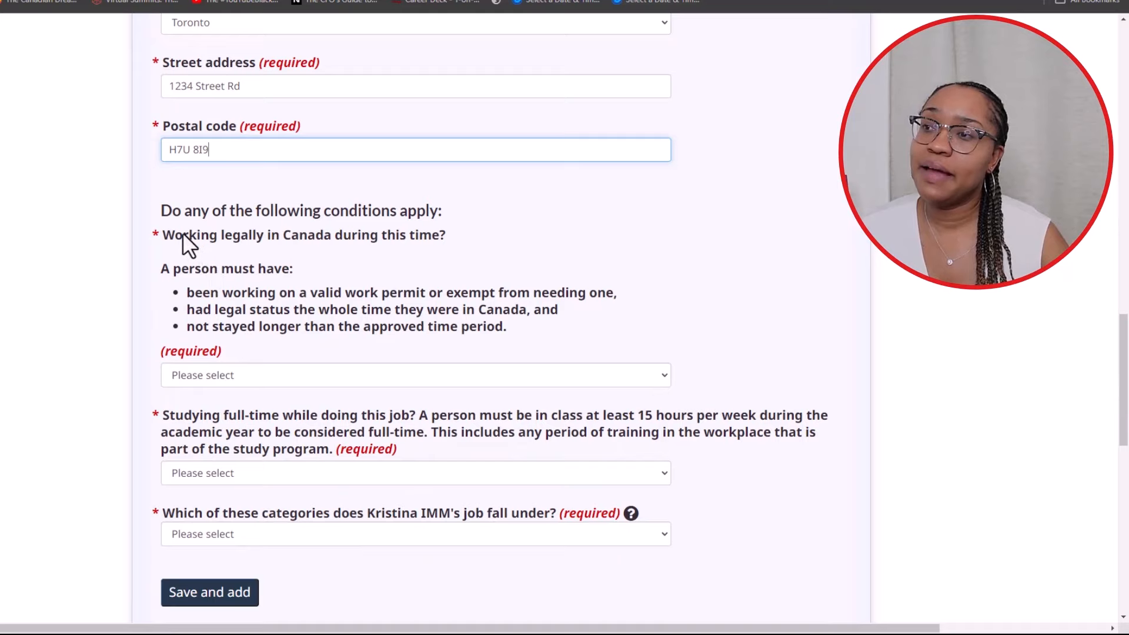
# Answer Yes to working legally in Canada and No to studying full-time for the second job
pyautogui.click(267, 379)
pyautogui.click(255, 415)
pyautogui.scroll(-1, 269, 391)
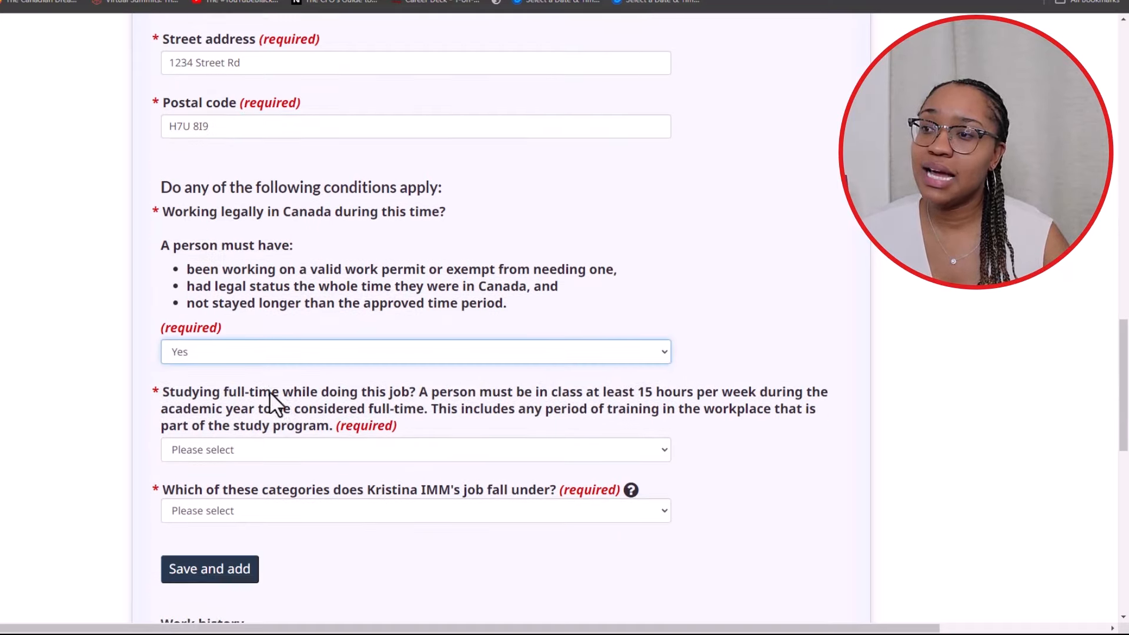
pyautogui.click(232, 407)
pyautogui.click(227, 469)
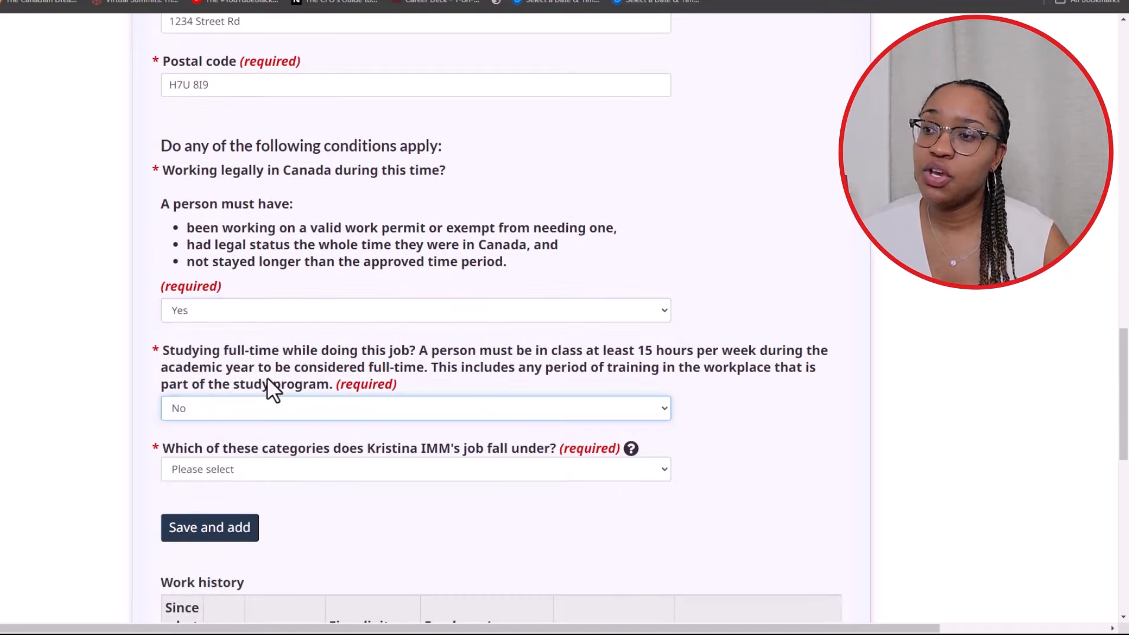
# Set the second job's category to Work permit required, no LMIA required, and save it to the Work history list
pyautogui.scroll(-1, 253, 391)
pyautogui.click(239, 404)
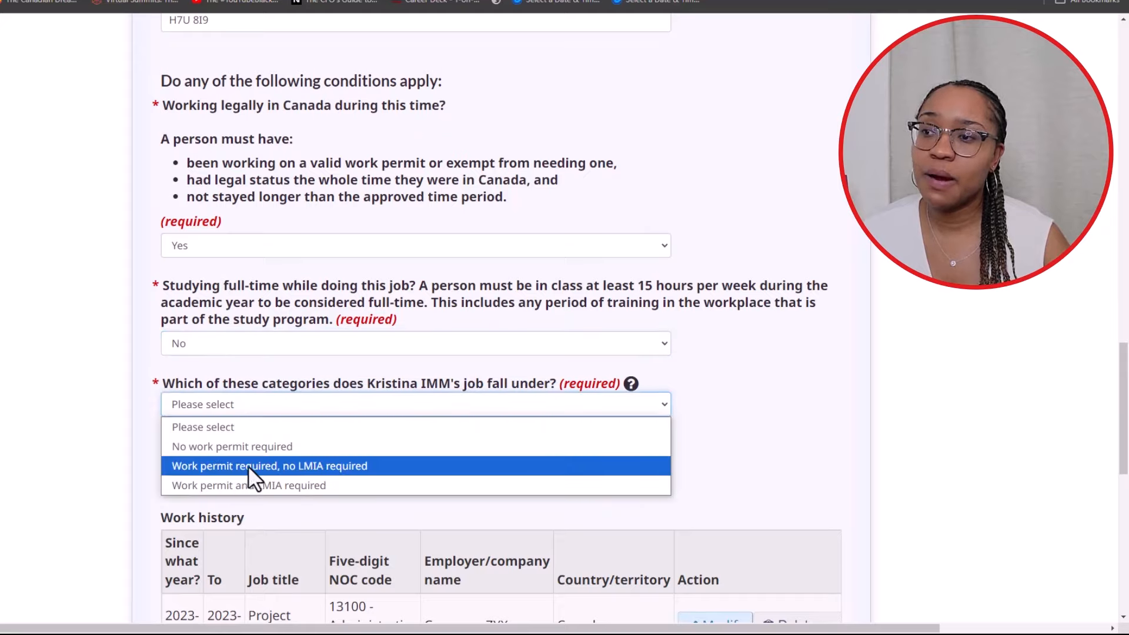
pyautogui.click(336, 470)
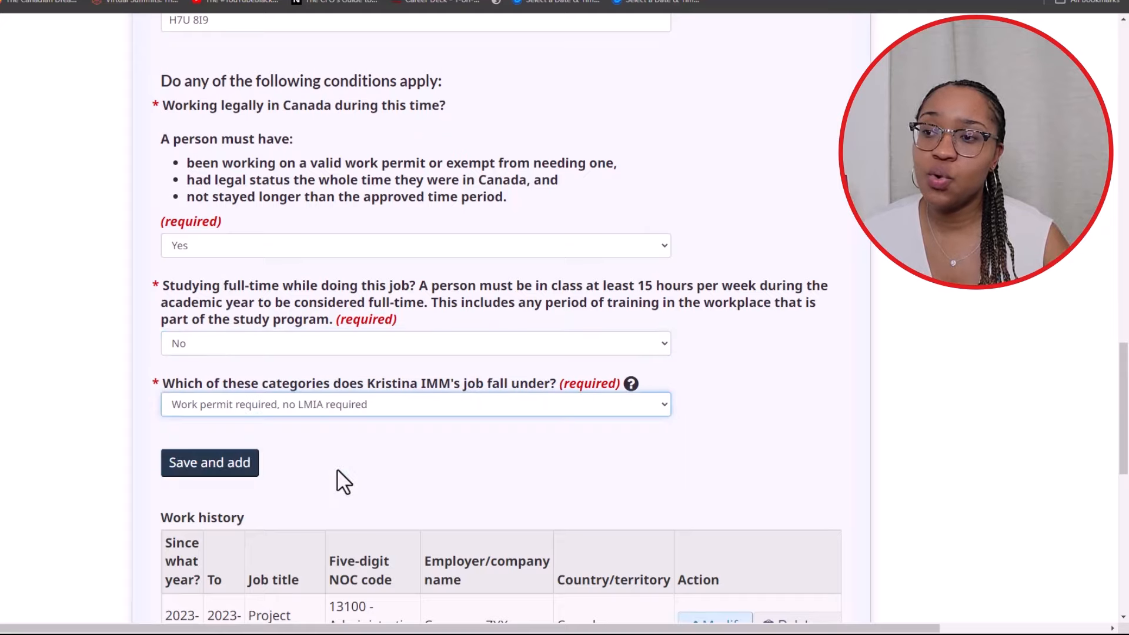
pyautogui.click(223, 474)
# Review the saved Work history entries and the blank job form, including the Hours per week field and the section statuses
pyautogui.scroll(3, 453, 362)
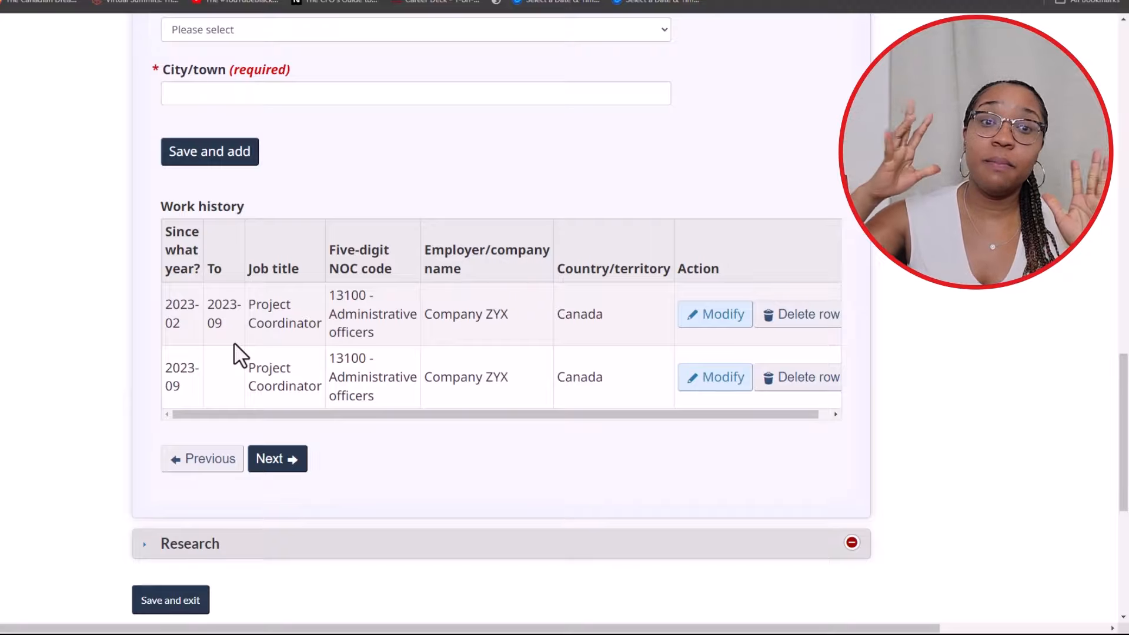
pyautogui.scroll(8, 245, 327)
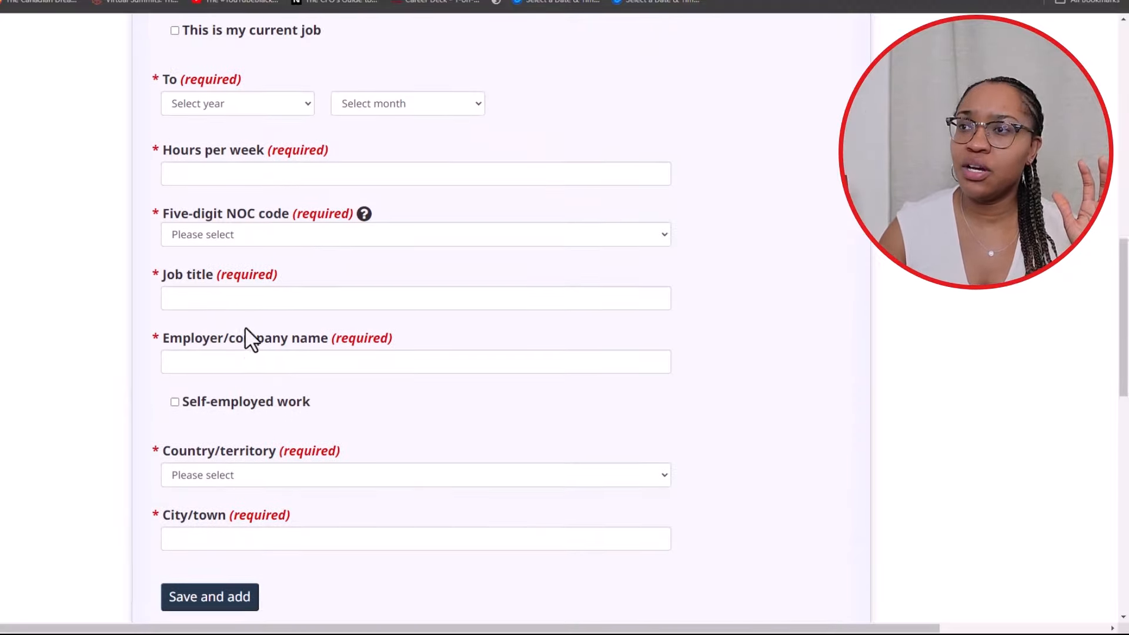
pyautogui.scroll(3, 224, 270)
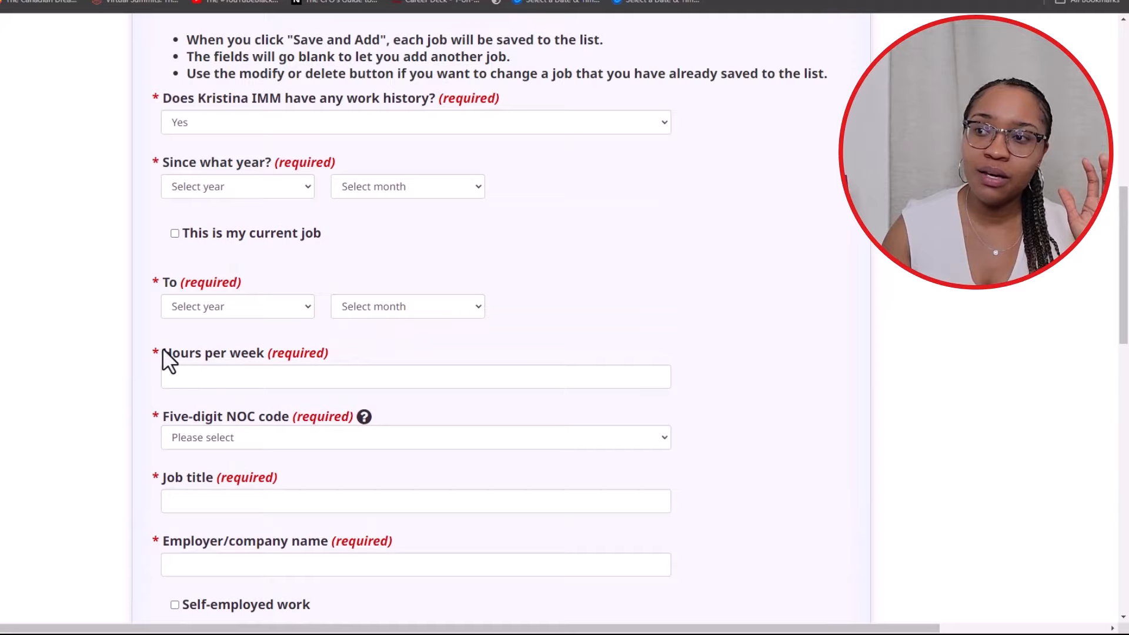
pyautogui.moveTo(164, 352); pyautogui.dragTo(403, 370)
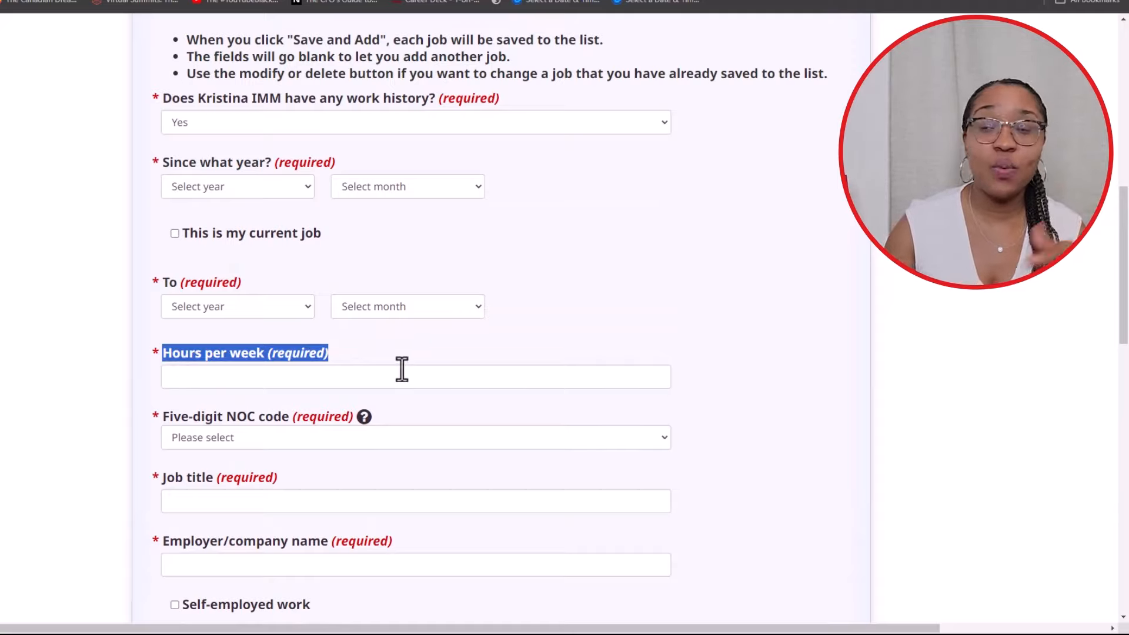
pyautogui.scroll(-4, 403, 369)
pyautogui.scroll(-2, 401, 370)
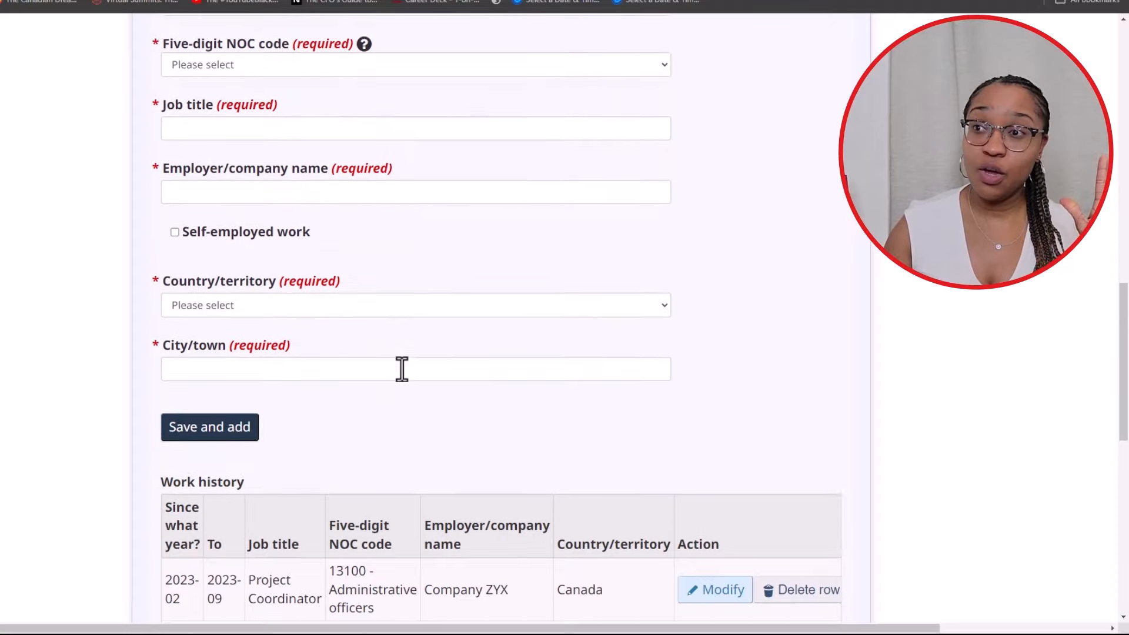
pyautogui.scroll(2, 402, 369)
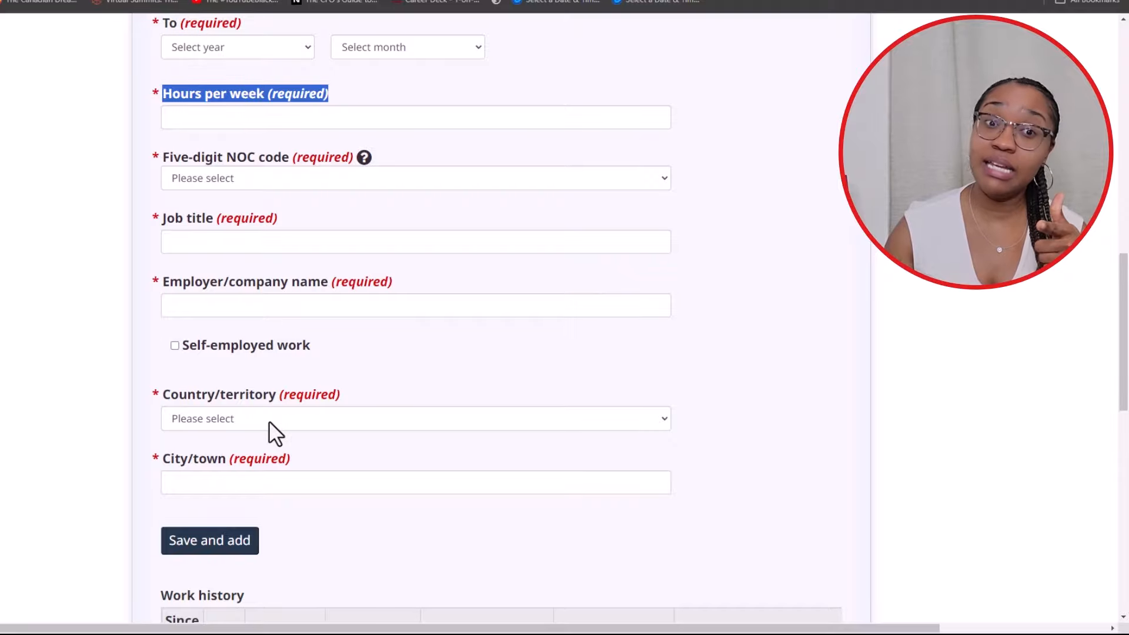
pyautogui.scroll(6, 131, 302)
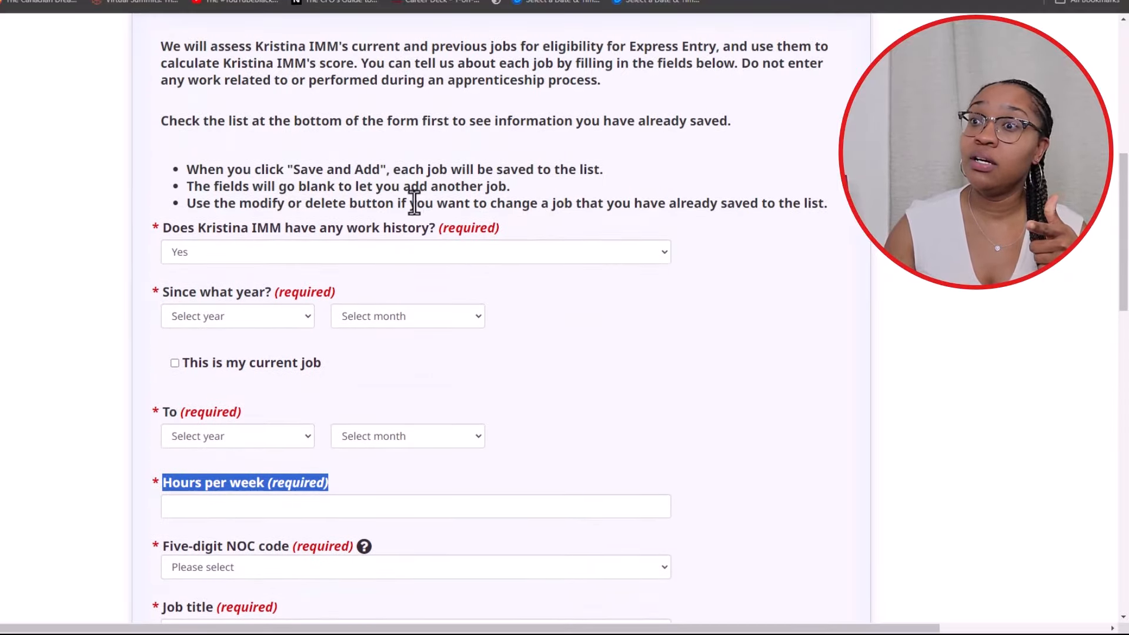
pyautogui.scroll(-10, 414, 202)
pyautogui.scroll(1, 279, 348)
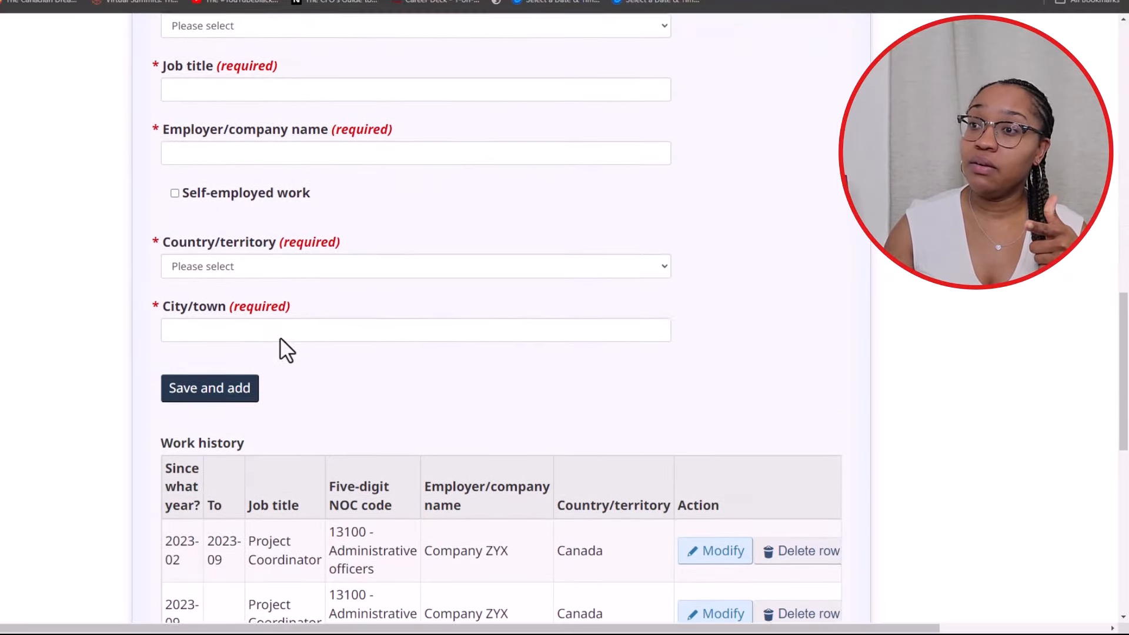
pyautogui.scroll(-3, 282, 353)
pyautogui.scroll(12, 281, 353)
pyautogui.scroll(7, 281, 353)
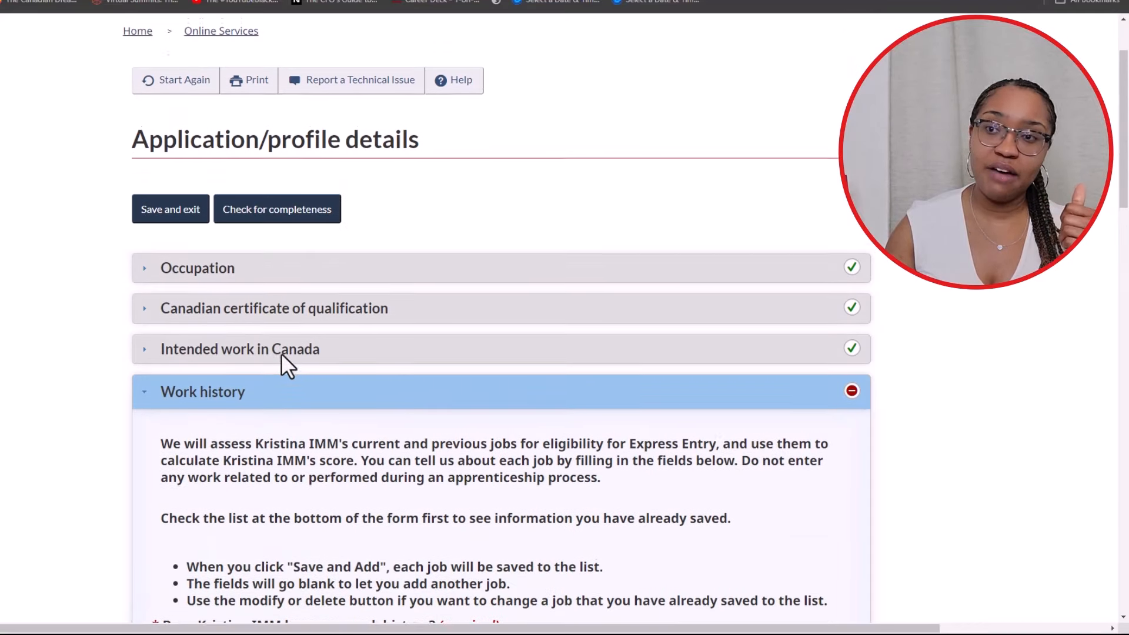
# Start a third work history entry by setting its start year to 2019
pyautogui.scroll(-3, 284, 365)
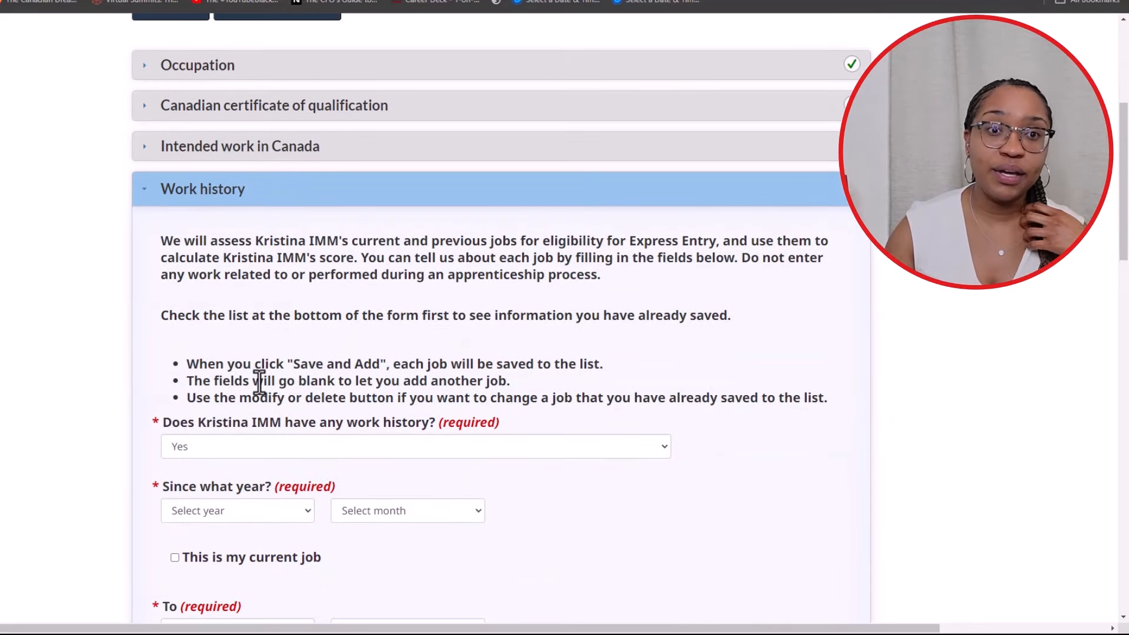
pyautogui.scroll(-3, 258, 384)
pyautogui.click(232, 314)
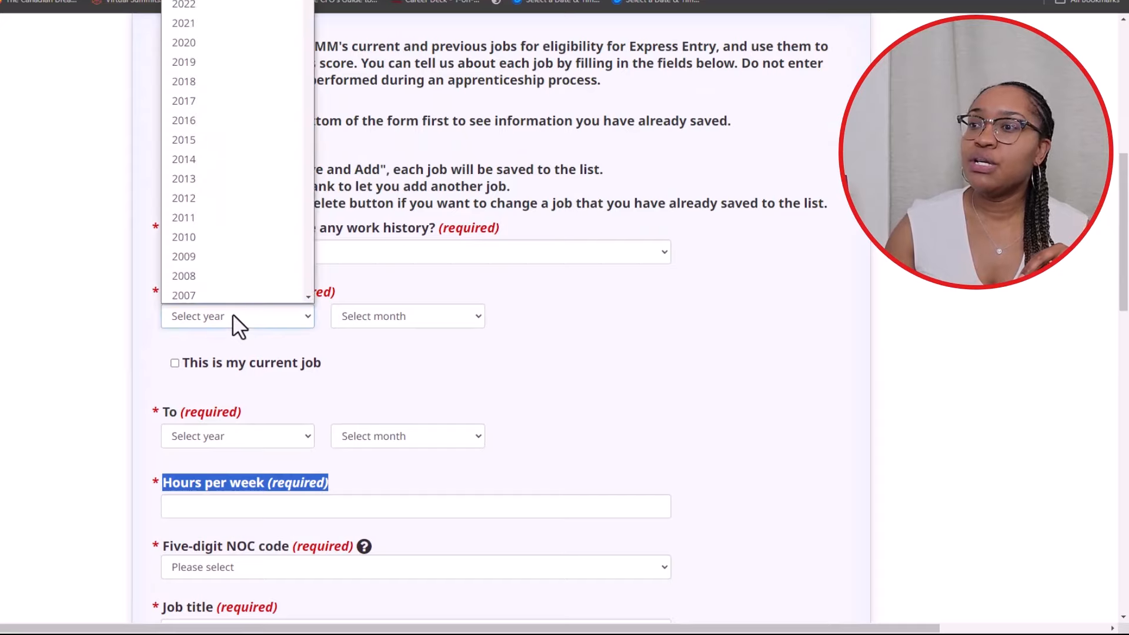
pyautogui.click(221, 60)
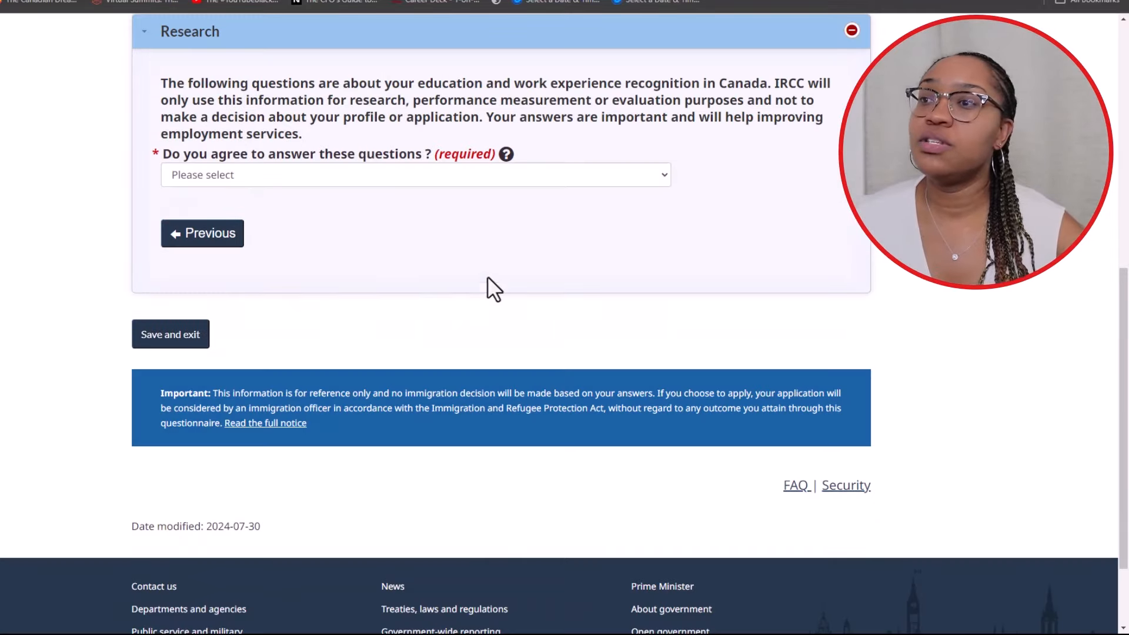
# Answer No to agreeing to answer the Research questions, then save the Work history form and exit it
pyautogui.scroll(3, 470, 271)
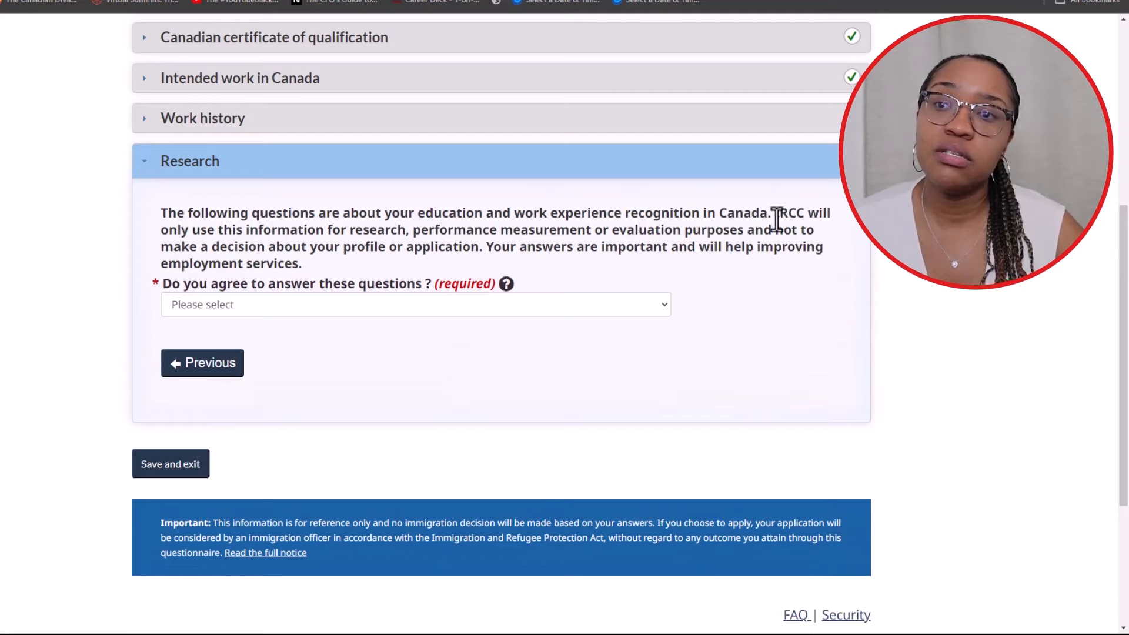
pyautogui.moveTo(769, 214); pyautogui.dragTo(810, 241)
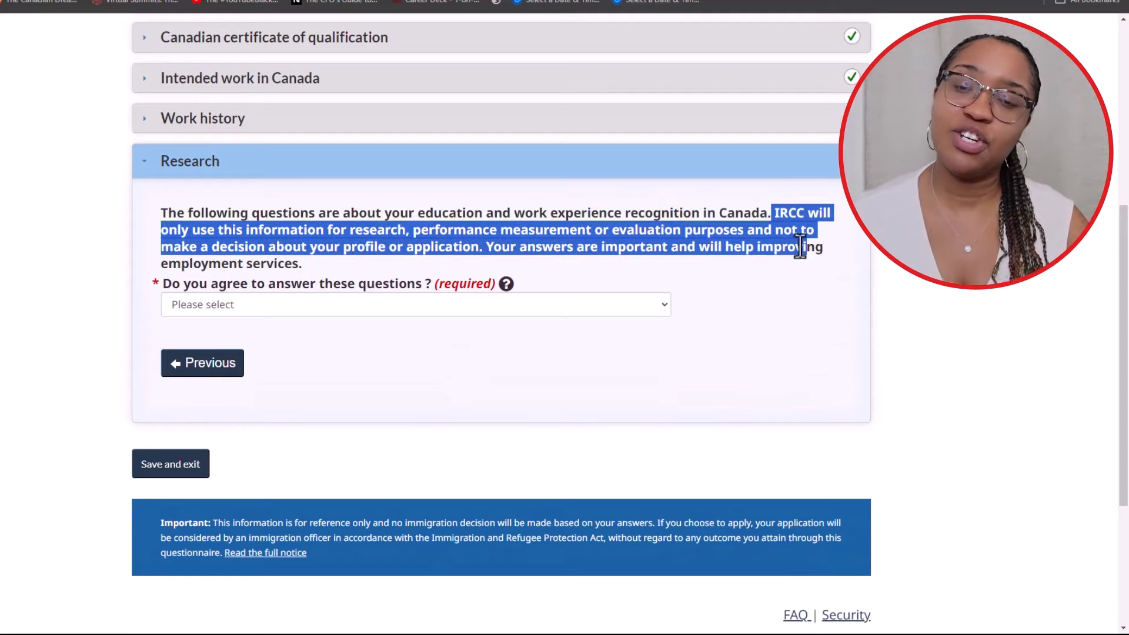
pyautogui.click(591, 305)
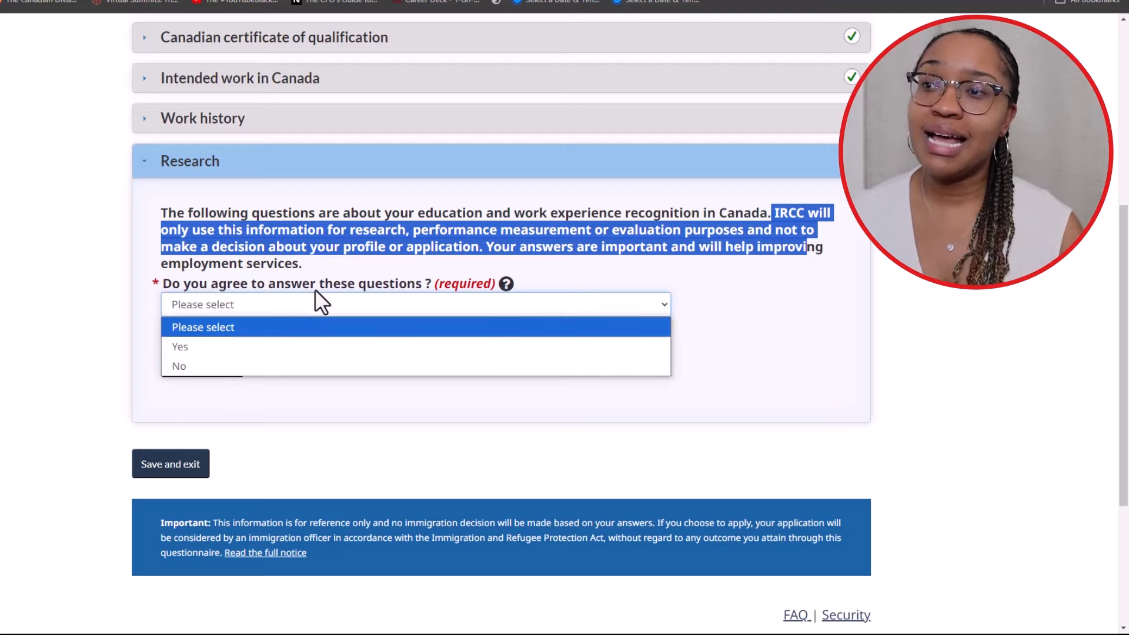
pyautogui.click(254, 366)
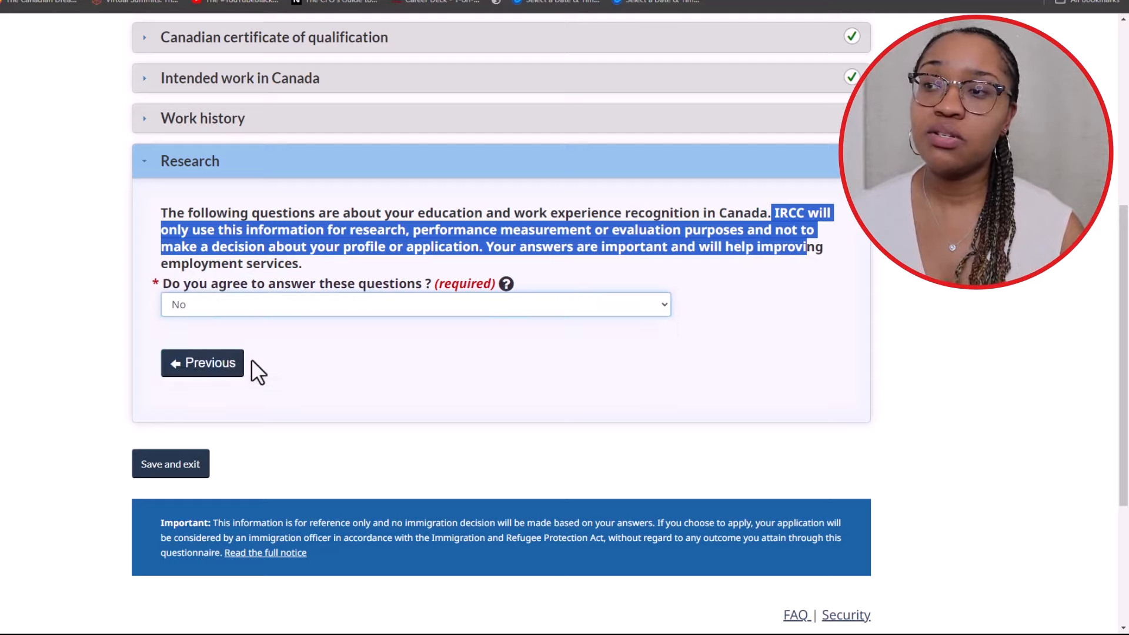
pyautogui.click(254, 465)
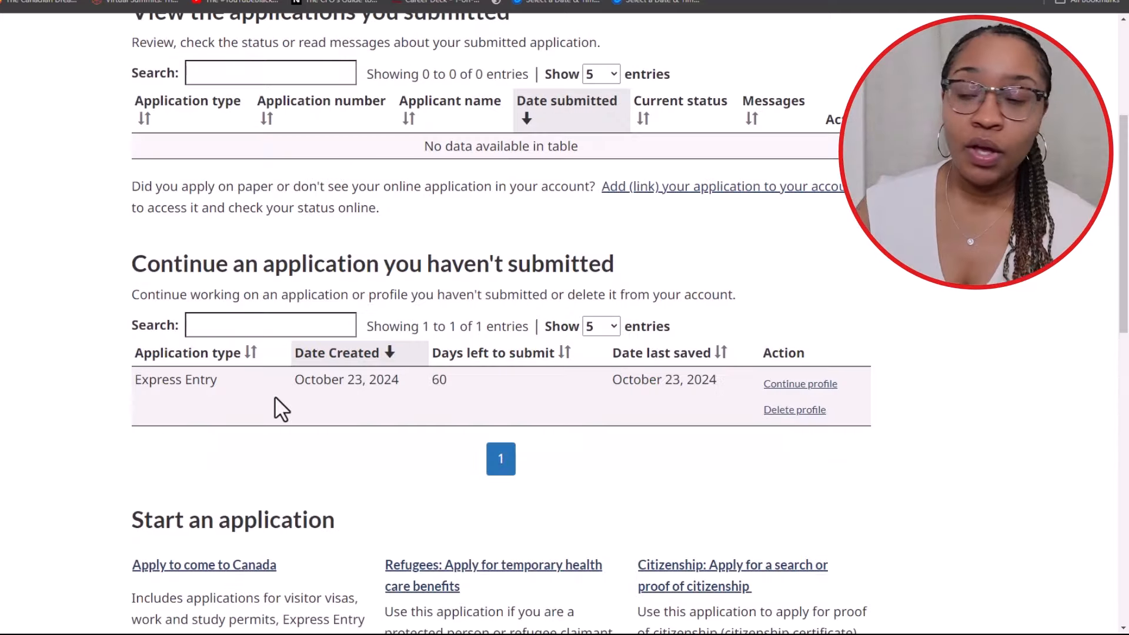
# Check the unsubmitted Express Entry application's dates and days left to submit, and continue working on that profile
pyautogui.moveTo(136, 386); pyautogui.dragTo(736, 389)
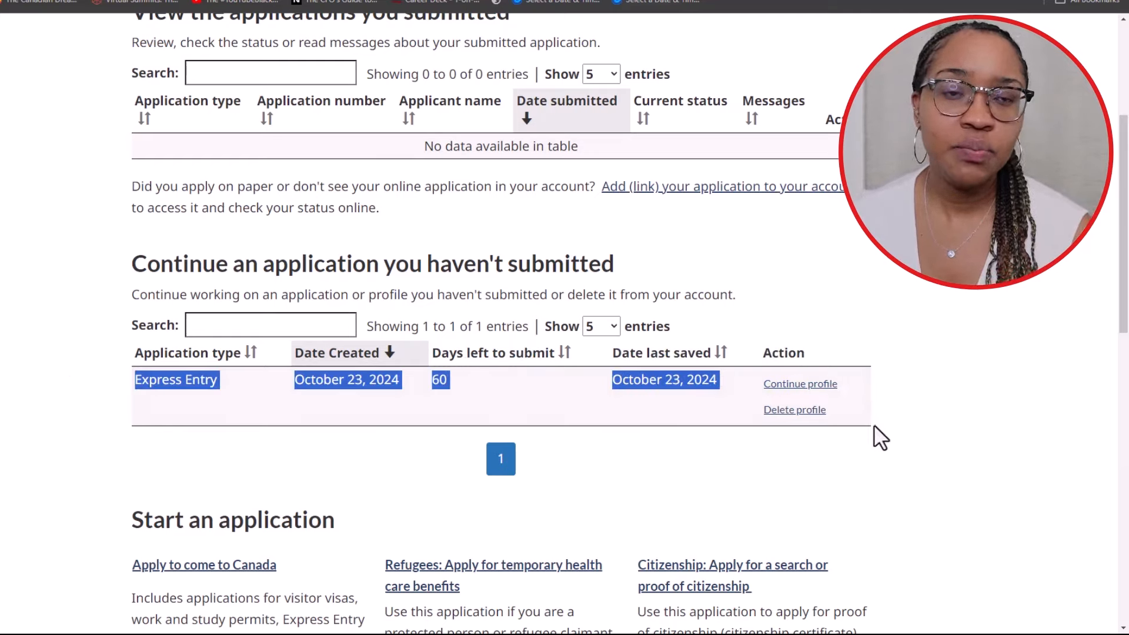
pyautogui.click(949, 419)
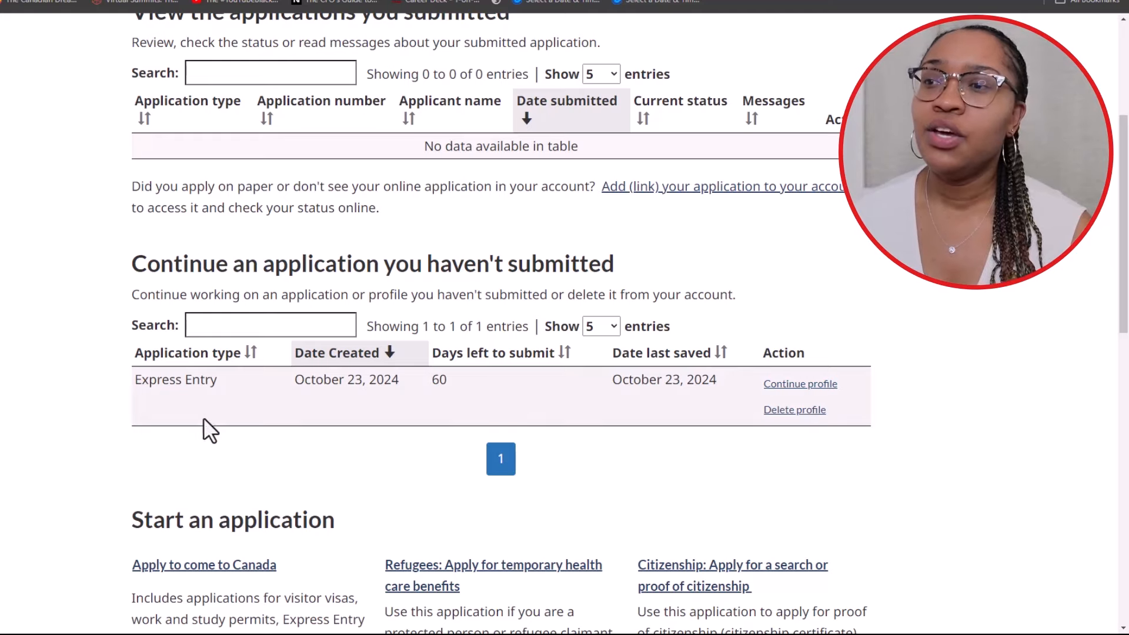
pyautogui.doubleClick(441, 380)
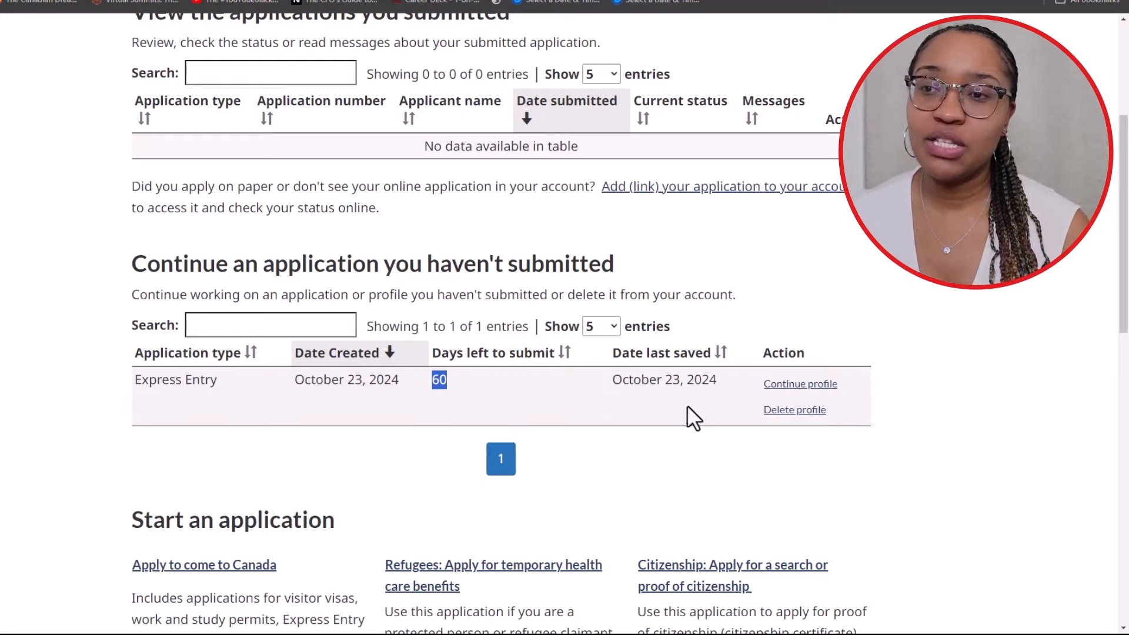
pyautogui.click(791, 385)
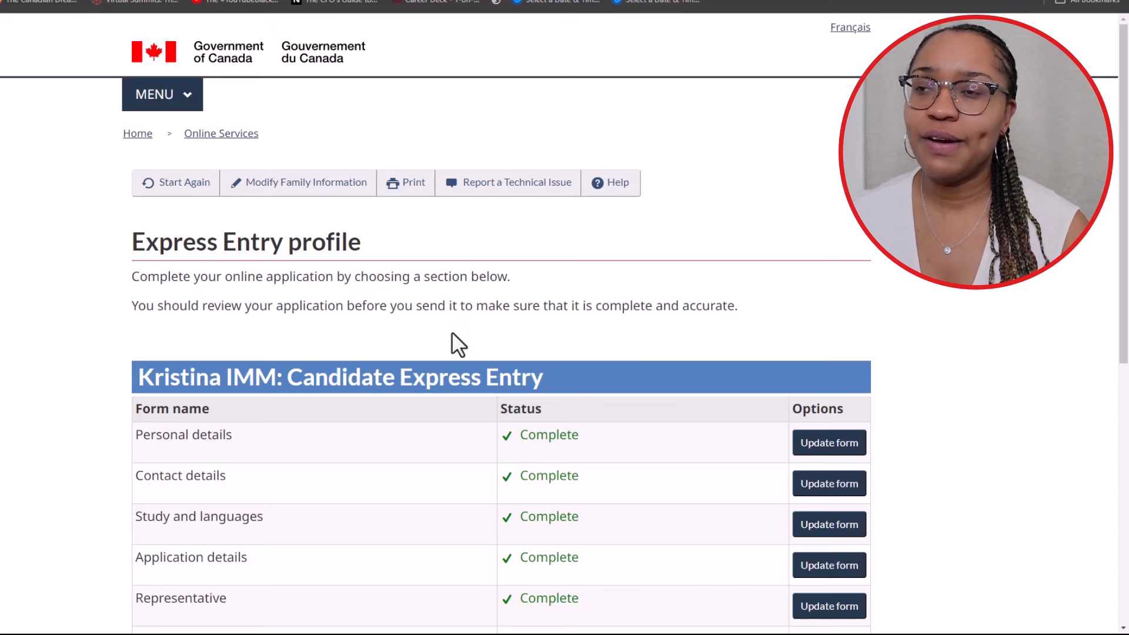
# Correct the day in the applicant's date of birth under the family information and save the updated information
pyautogui.click(340, 185)
pyautogui.scroll(-1, 284, 382)
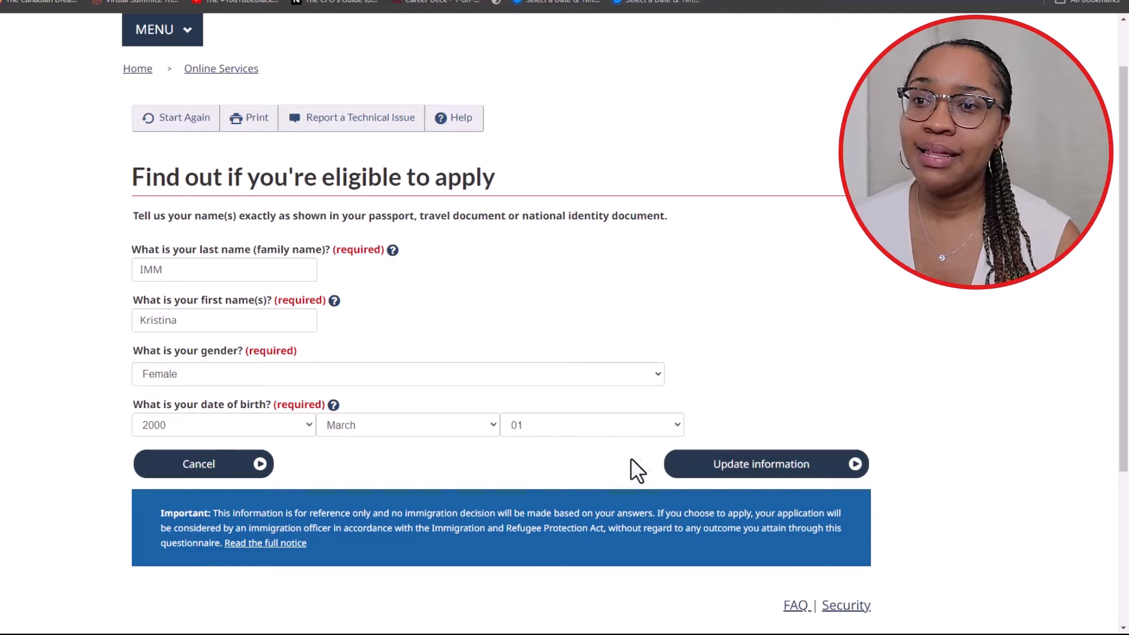
pyautogui.click(574, 434)
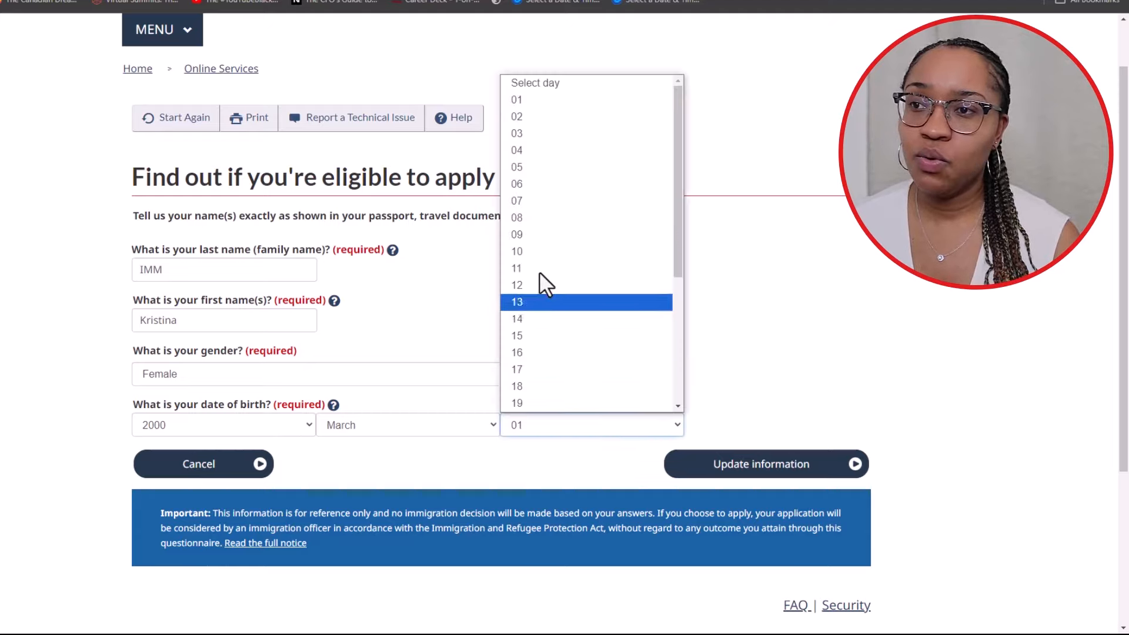
pyautogui.click(560, 117)
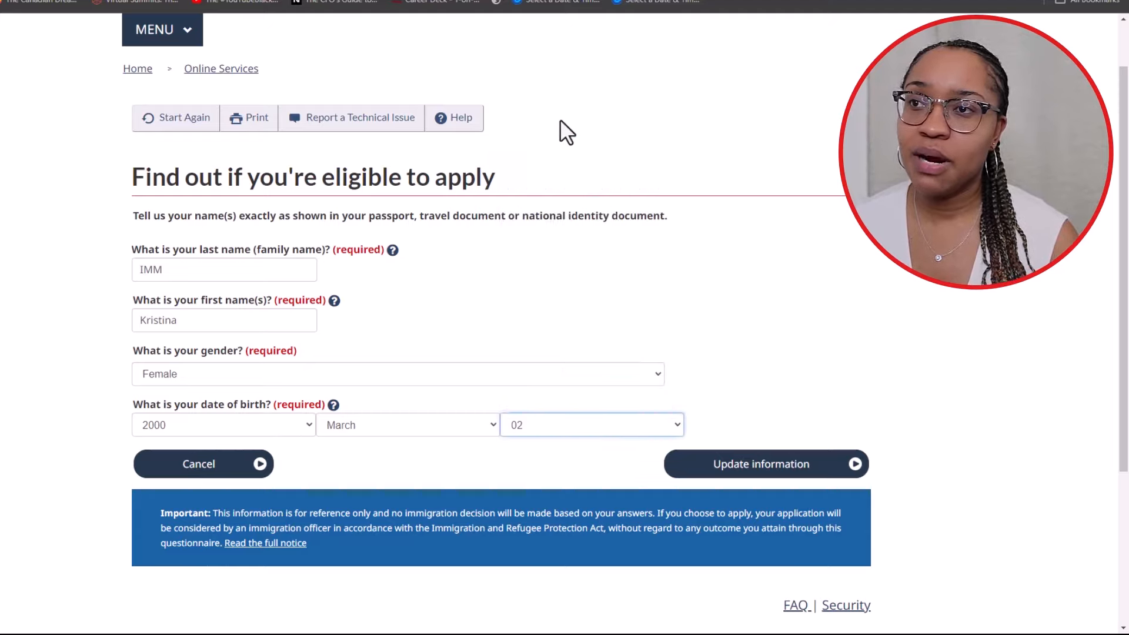
pyautogui.click(696, 477)
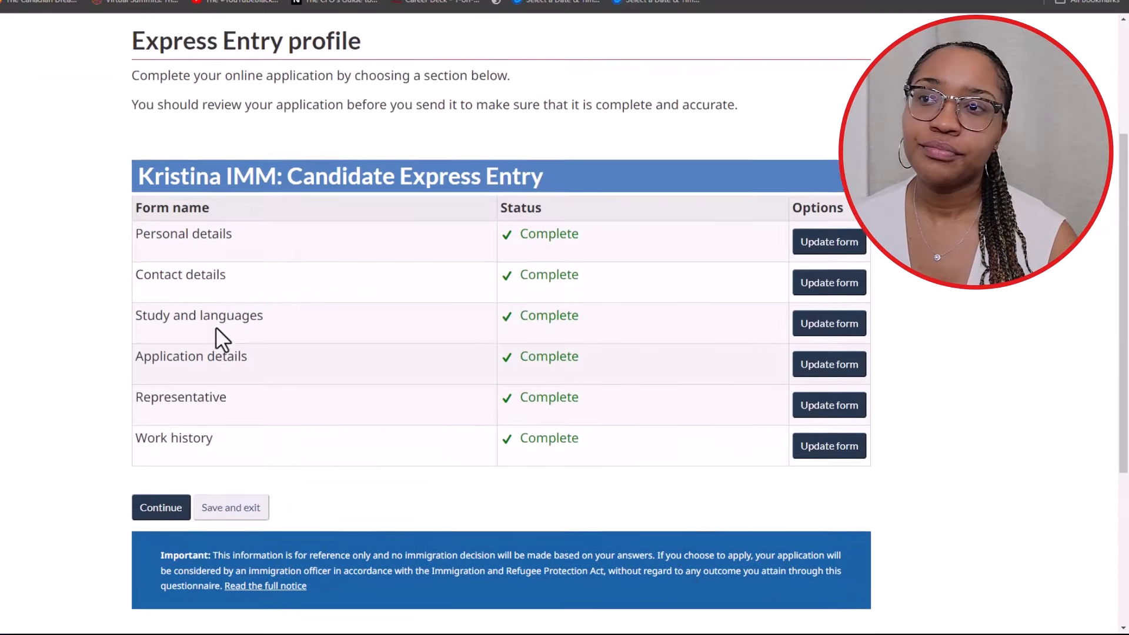
# Check the completion status of all Express Entry profile forms and continue to the declaration and electronic signature
pyautogui.scroll(2, 215, 328)
pyautogui.scroll(-2, 215, 327)
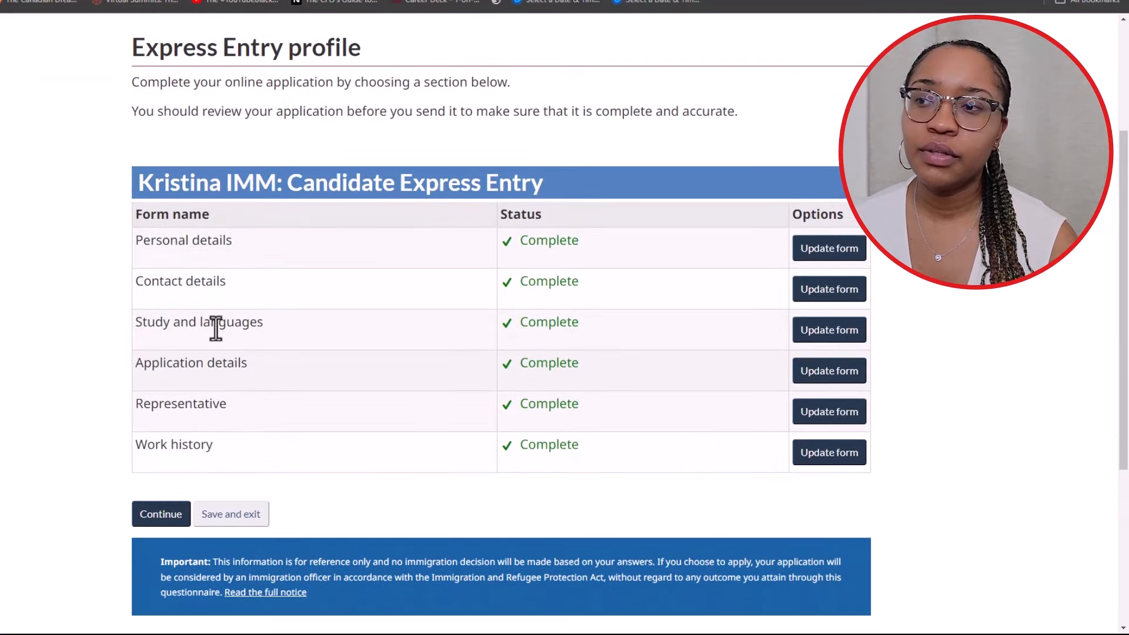
pyautogui.click(161, 517)
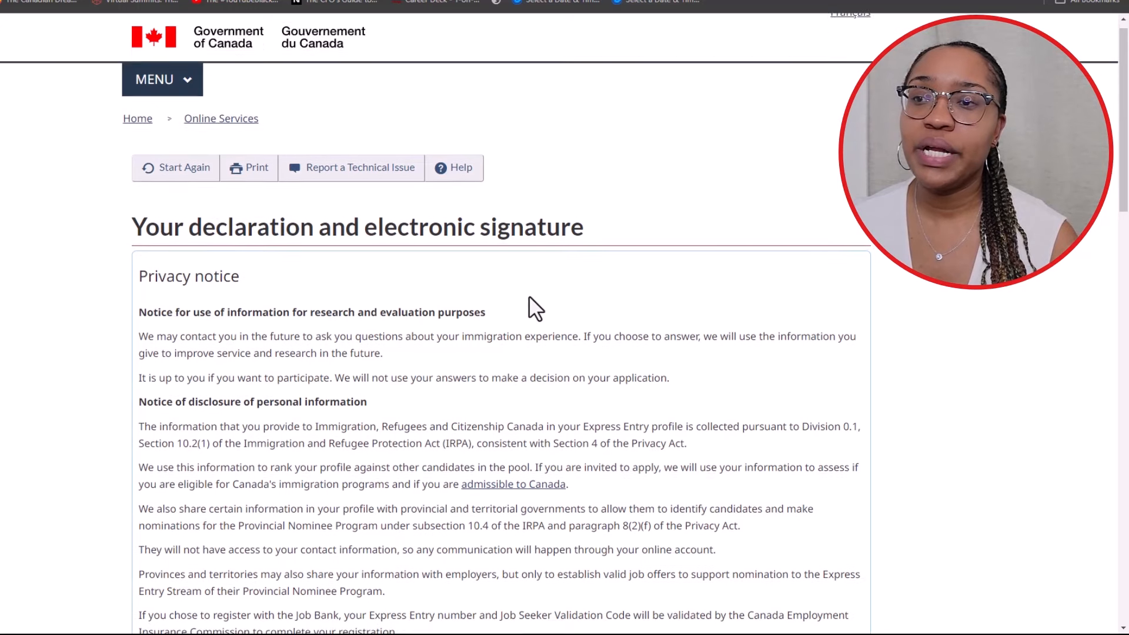
# Read the privacy notice and declaration, focusing on information sharing with provinces, misrepresentation, the immigration record and the duty to update the profile
pyautogui.scroll(-2, 527, 296)
pyautogui.scroll(-5, 527, 305)
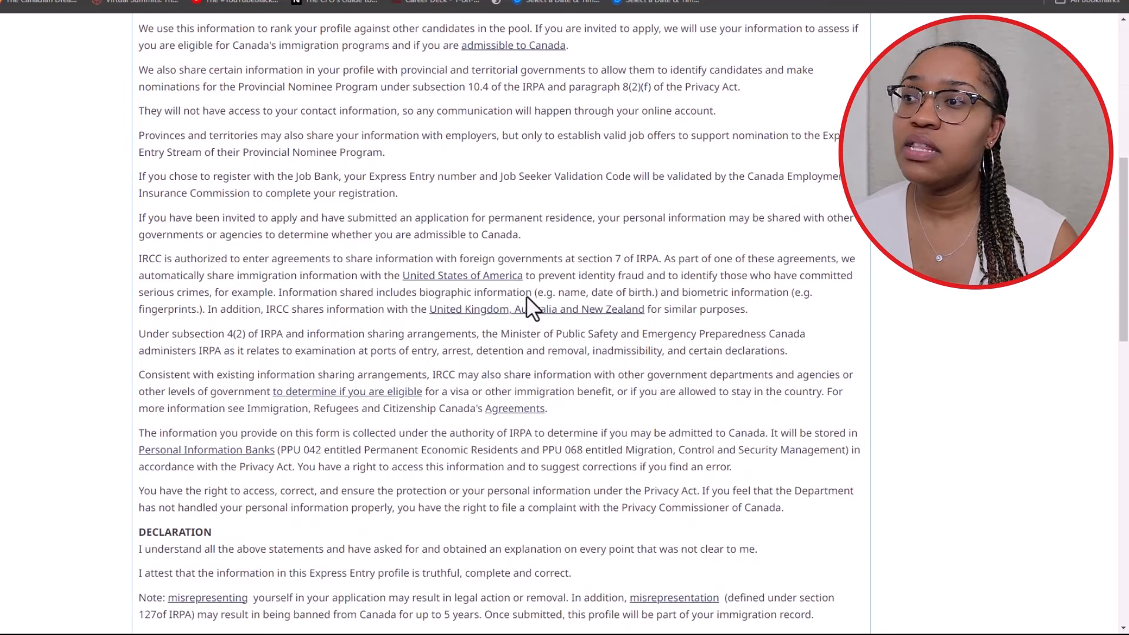
pyautogui.scroll(2, 198, 271)
pyautogui.moveTo(139, 200); pyautogui.dragTo(775, 215)
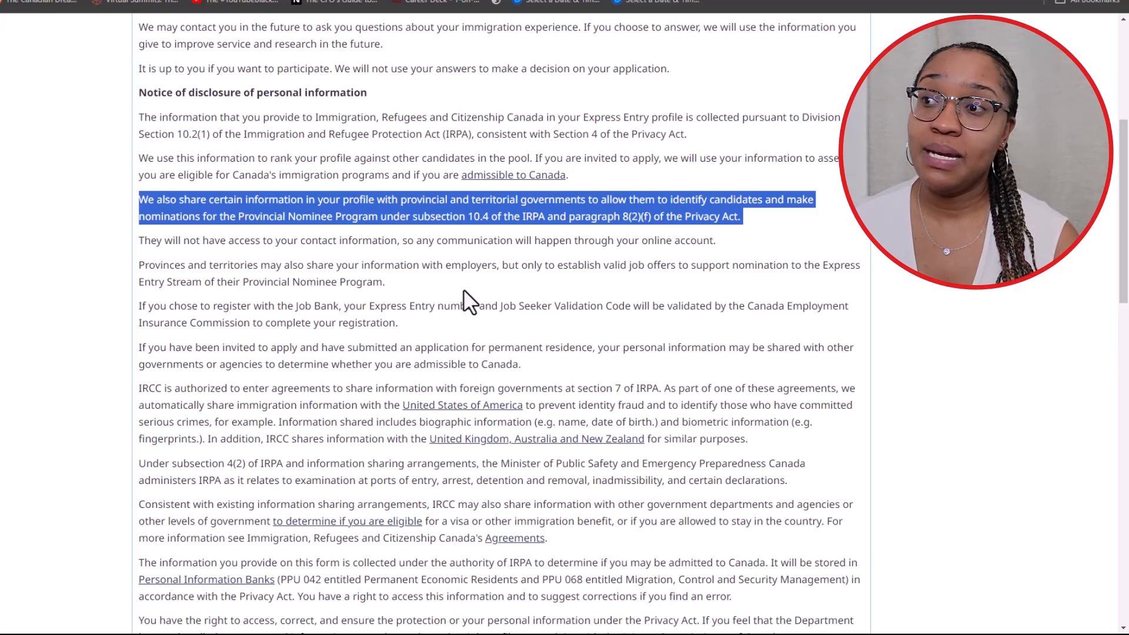
pyautogui.scroll(-1, 463, 290)
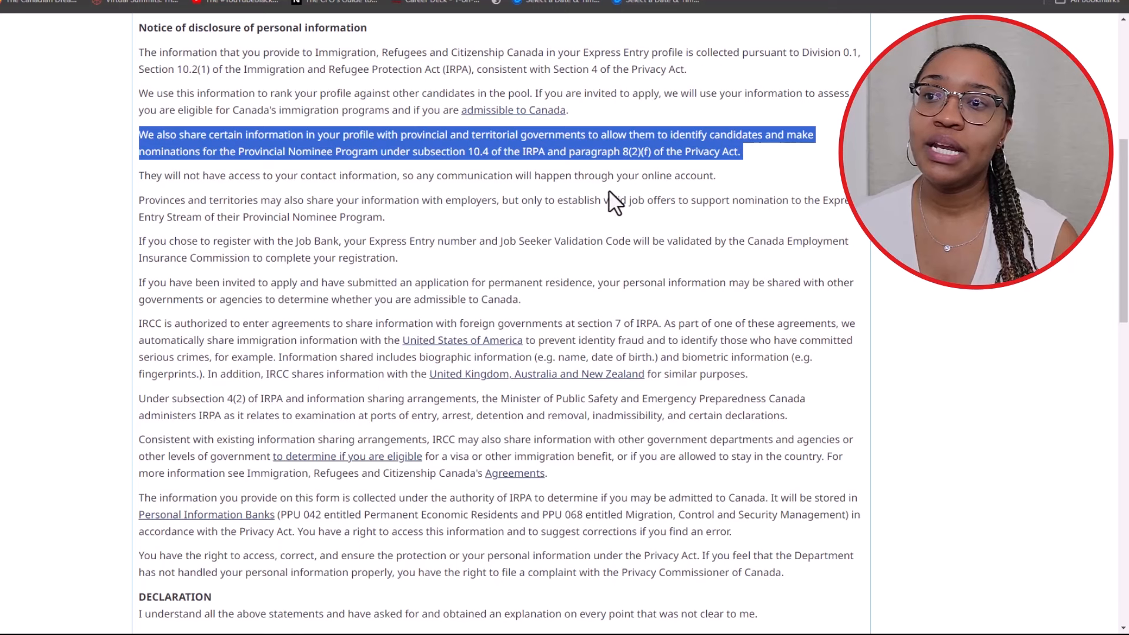
pyautogui.moveTo(713, 180); pyautogui.dragTo(112, 168)
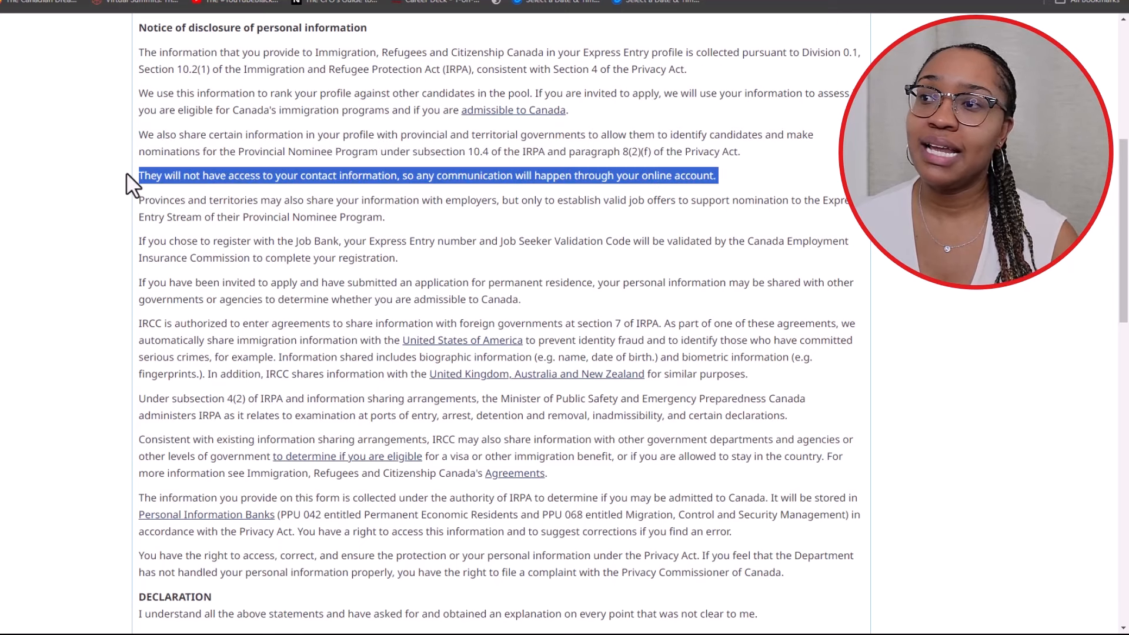
pyautogui.scroll(-5, 310, 288)
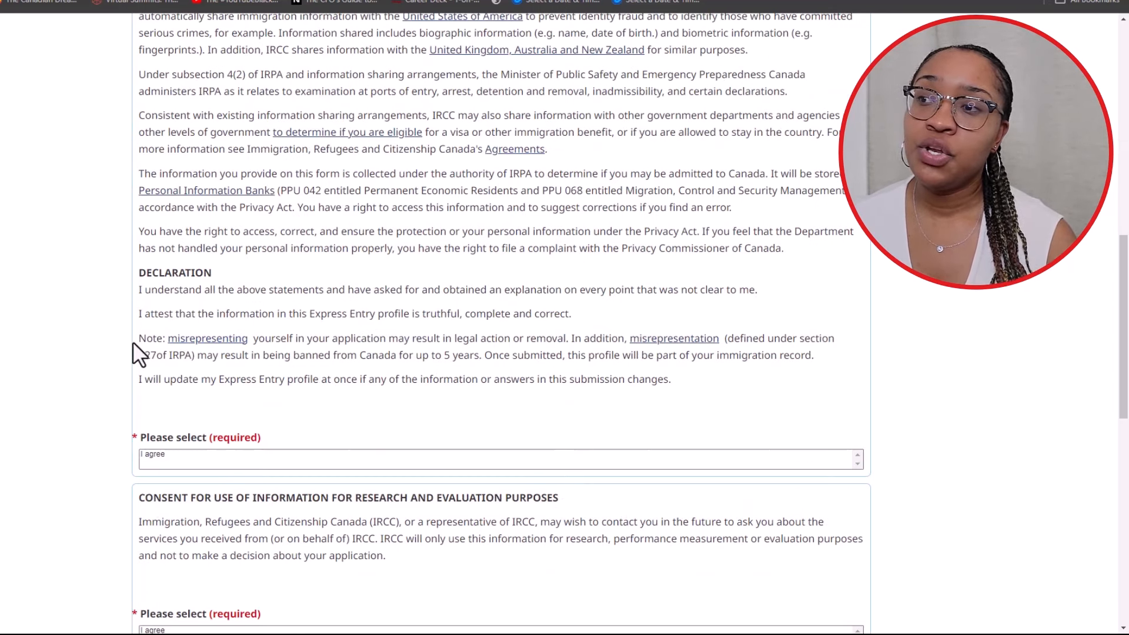
pyautogui.moveTo(138, 340); pyautogui.dragTo(822, 364)
pyautogui.click(547, 358)
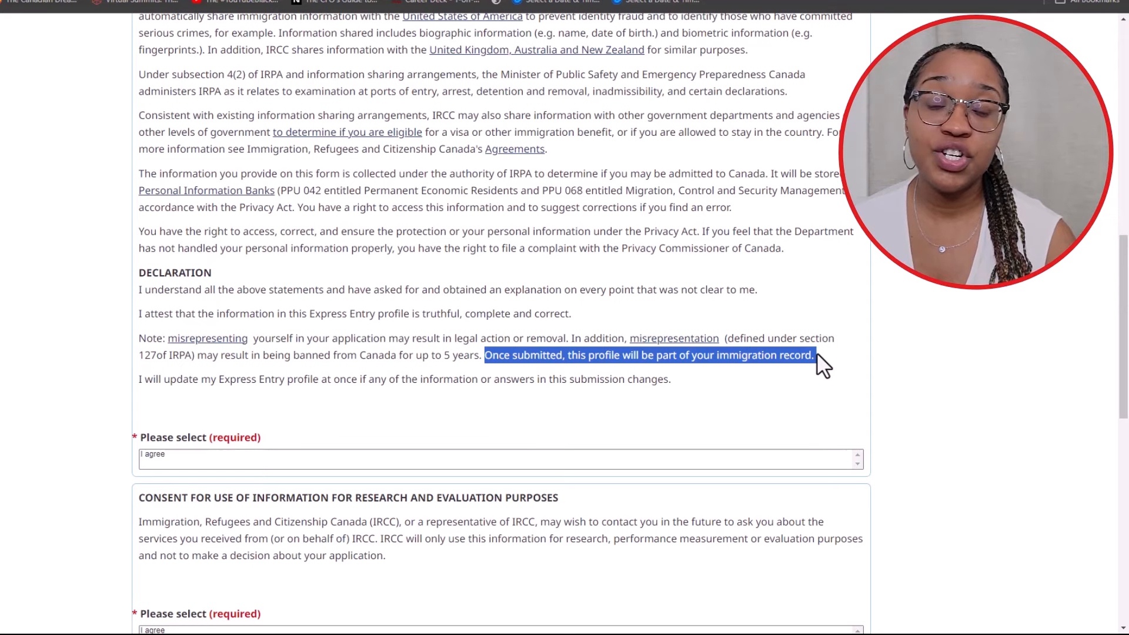
pyautogui.click(142, 381)
pyautogui.moveTo(143, 382); pyautogui.dragTo(673, 385)
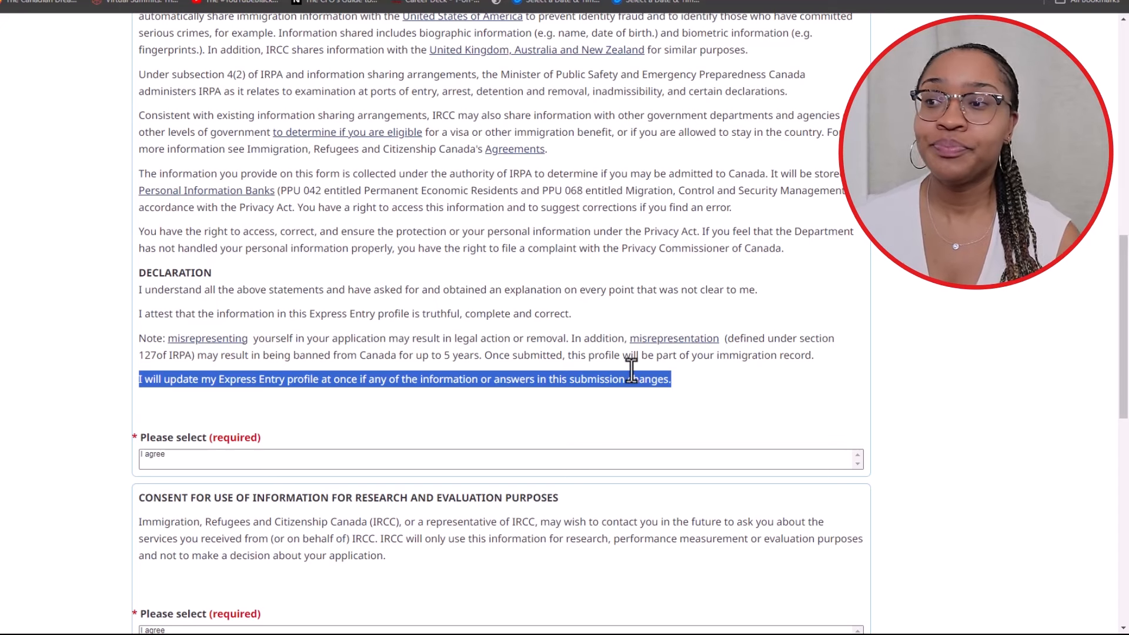
# Select I agree for the declaration and I do not agree for the research and evaluation consent
pyautogui.scroll(-3, 552, 424)
pyautogui.click(264, 265)
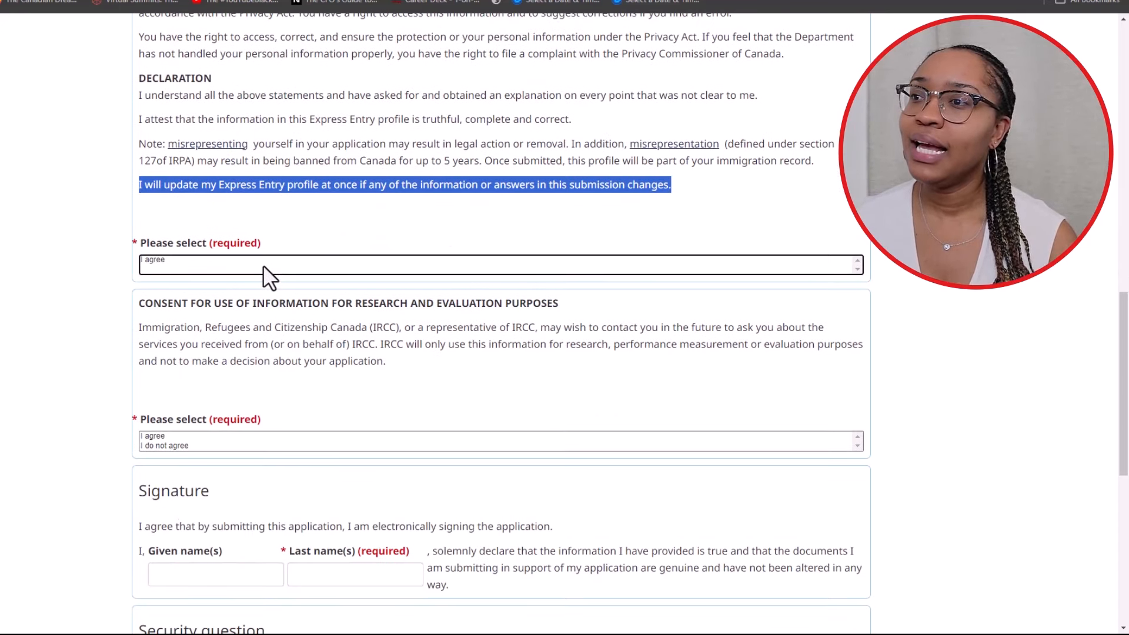
pyautogui.scroll(-1, 252, 417)
pyautogui.click(177, 381)
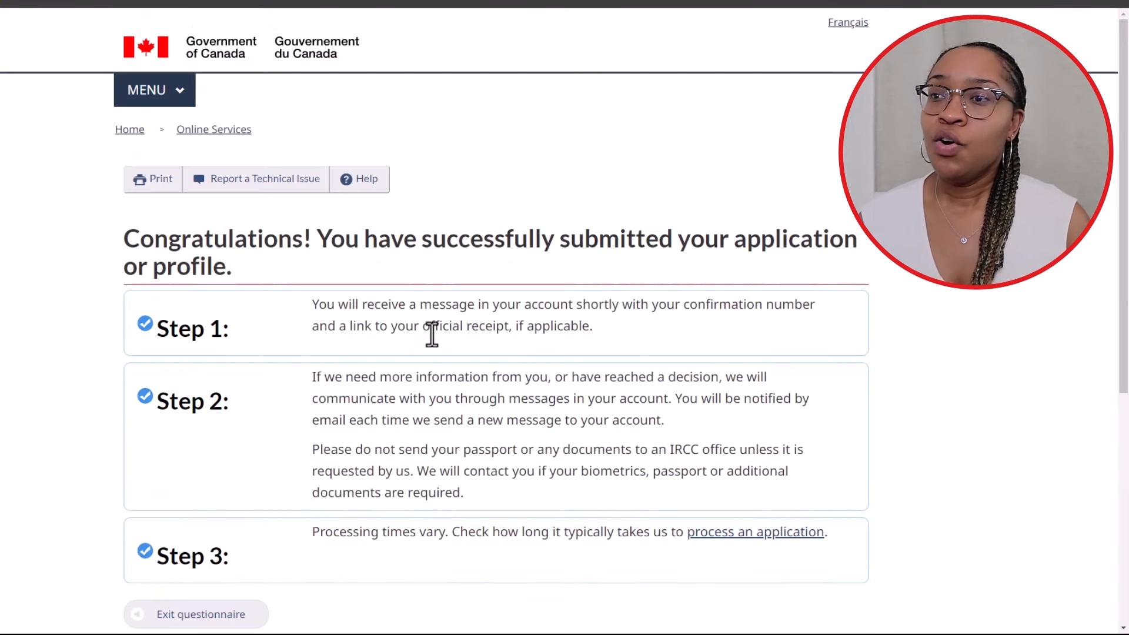
# Read the three follow-up steps on the submission confirmation, covering the confirmation message, further communication and processing times
pyautogui.scroll(-1, 435, 332)
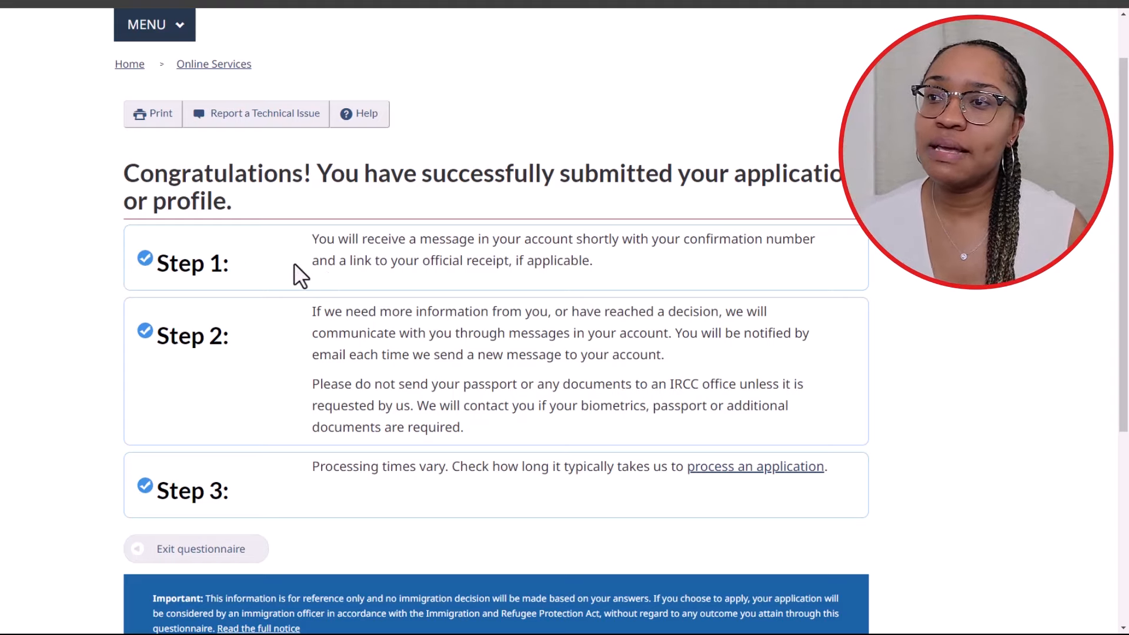
pyautogui.moveTo(314, 234); pyautogui.dragTo(579, 260)
pyautogui.moveTo(314, 312); pyautogui.dragTo(702, 343)
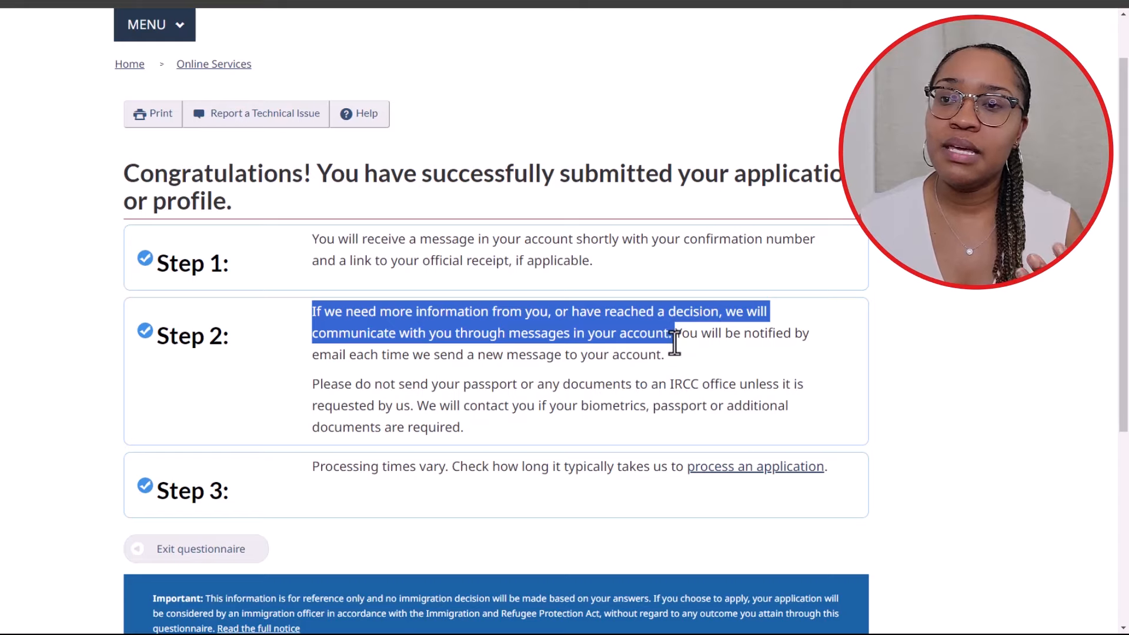
pyautogui.moveTo(674, 341); pyautogui.dragTo(676, 351)
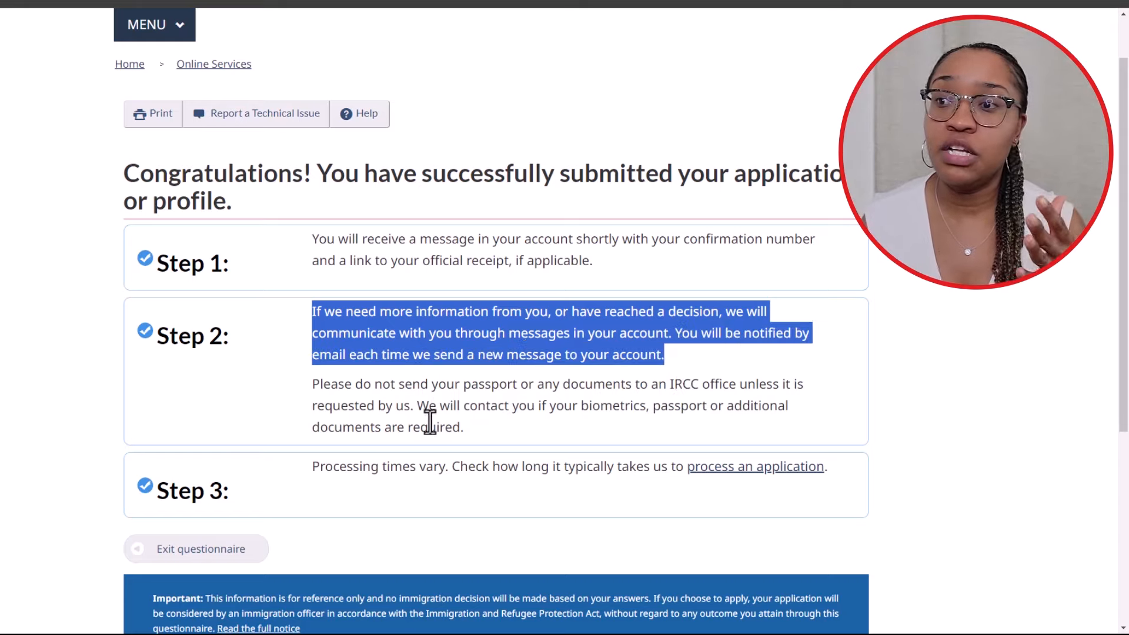
pyautogui.moveTo(312, 468); pyautogui.dragTo(617, 479)
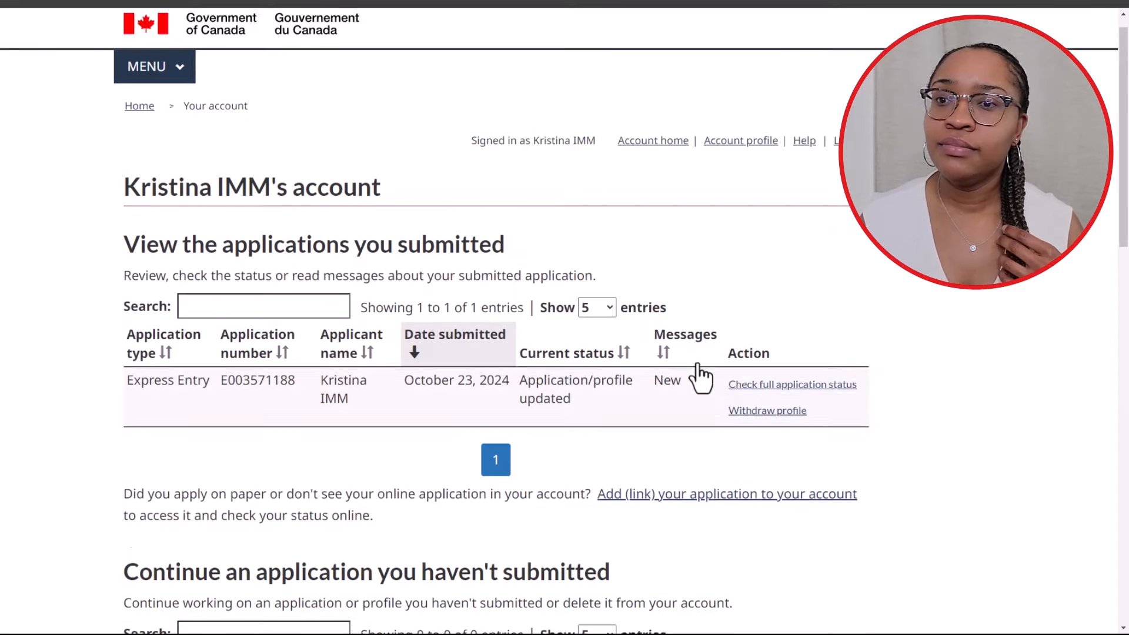
# Examine the submitted Express Entry application's row in the account and compare it with the section for unsubmitted applications
pyautogui.scroll(-2, 700, 376)
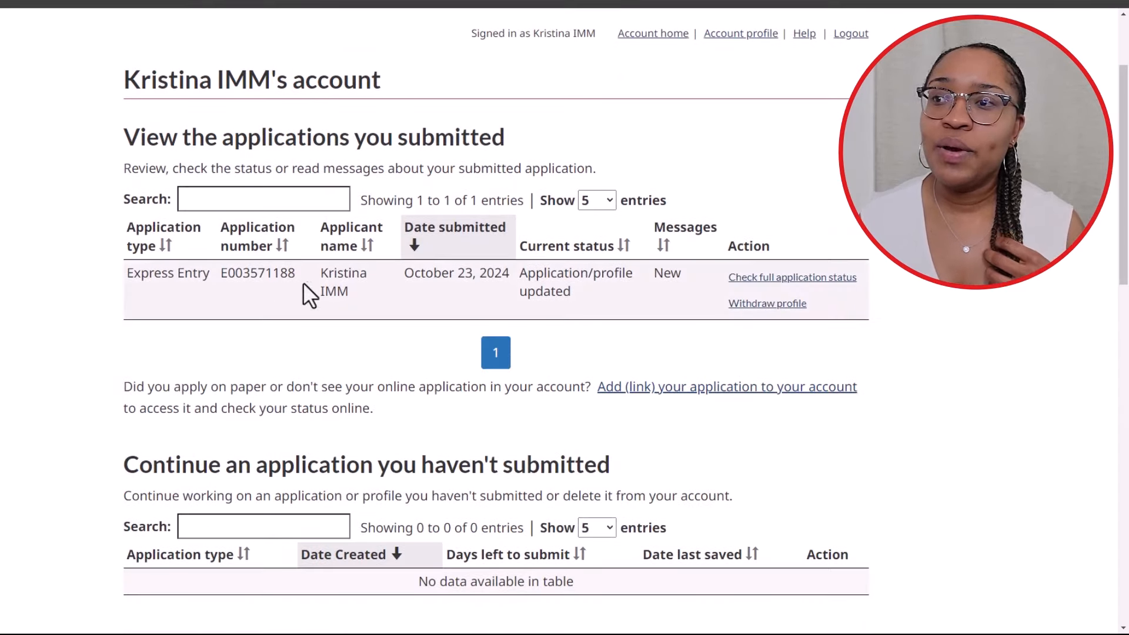
pyautogui.moveTo(124, 275); pyautogui.dragTo(682, 281)
pyautogui.scroll(-1, 564, 284)
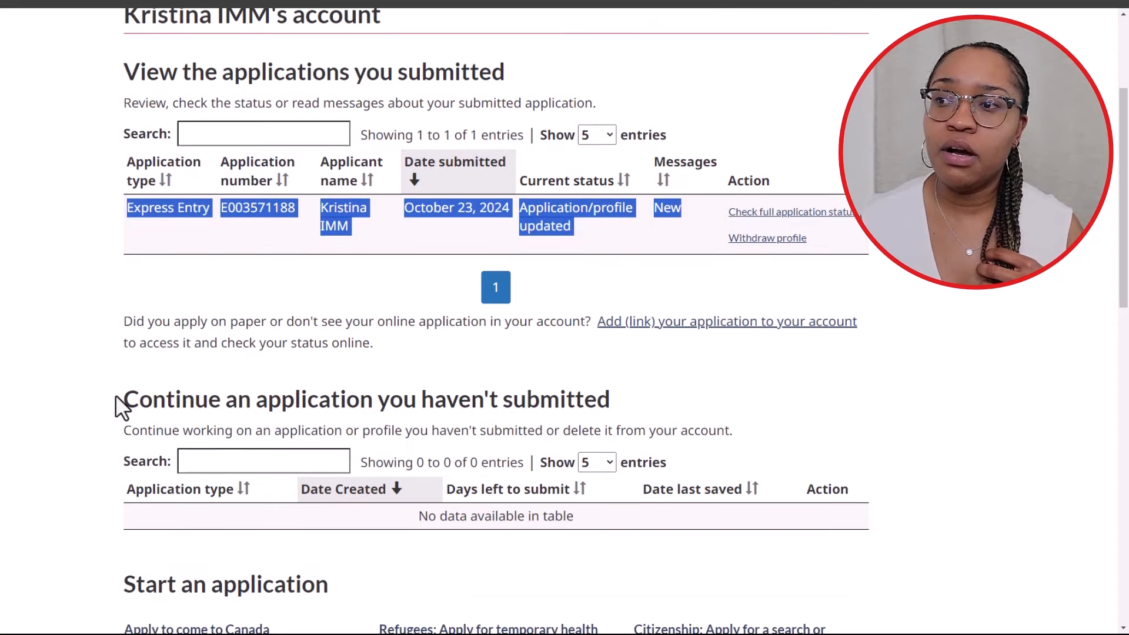
pyautogui.moveTo(113, 402); pyautogui.dragTo(636, 400)
pyautogui.scroll(2, 636, 400)
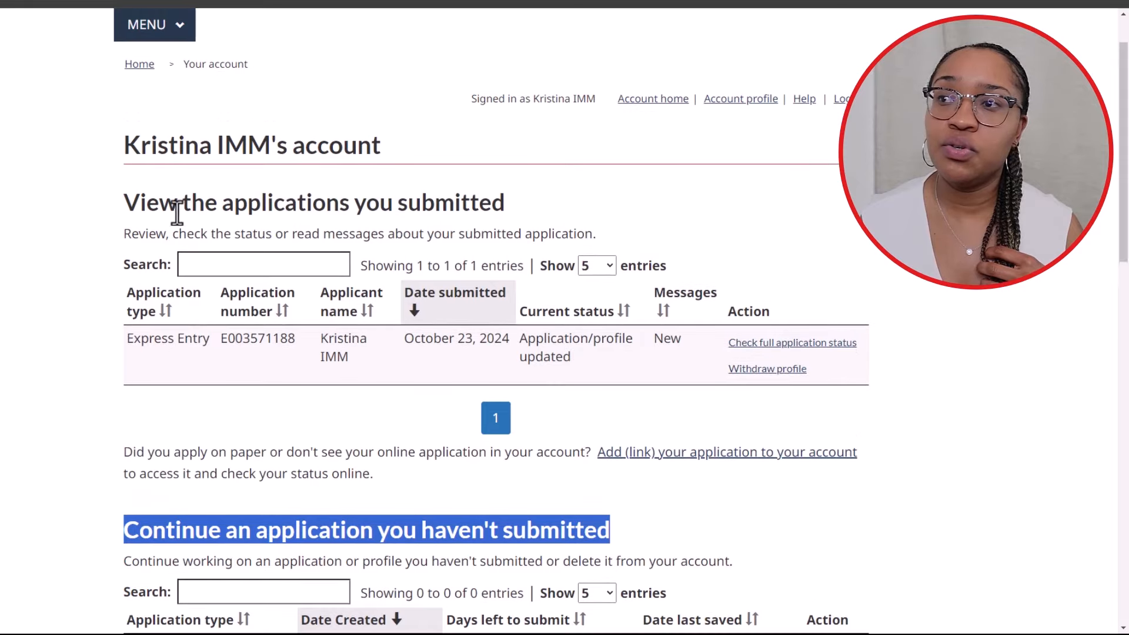
pyautogui.moveTo(124, 203); pyautogui.dragTo(648, 224)
pyautogui.click(739, 210)
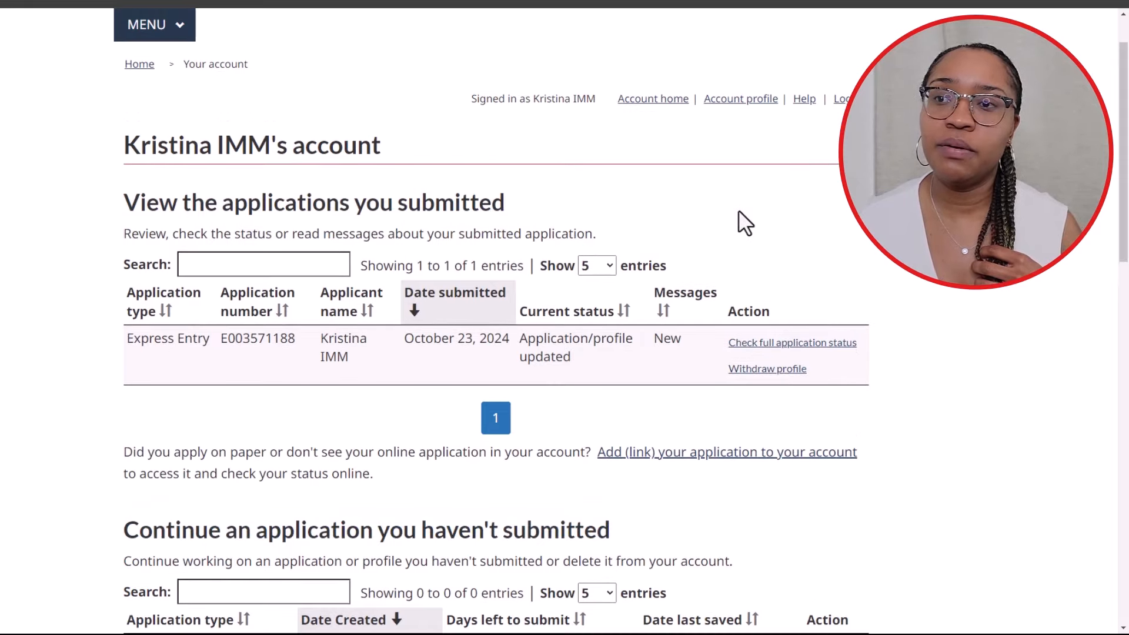
# Open the submitted profile's full application status and review its details and the program eligibility table
pyautogui.scroll(-2, 838, 333)
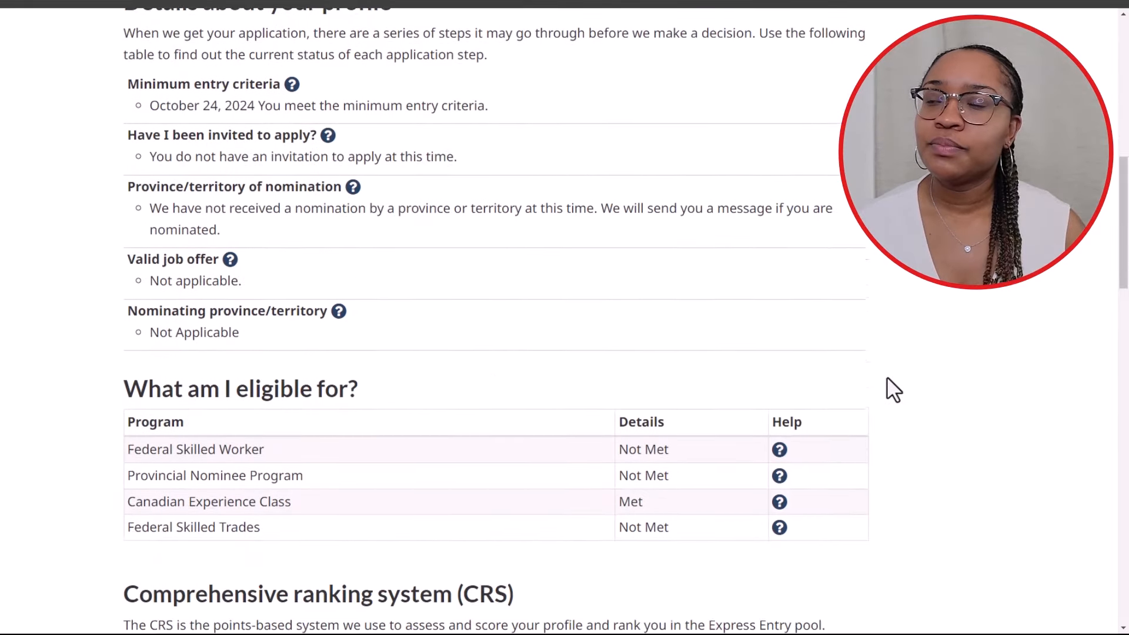
pyautogui.scroll(-2, 888, 378)
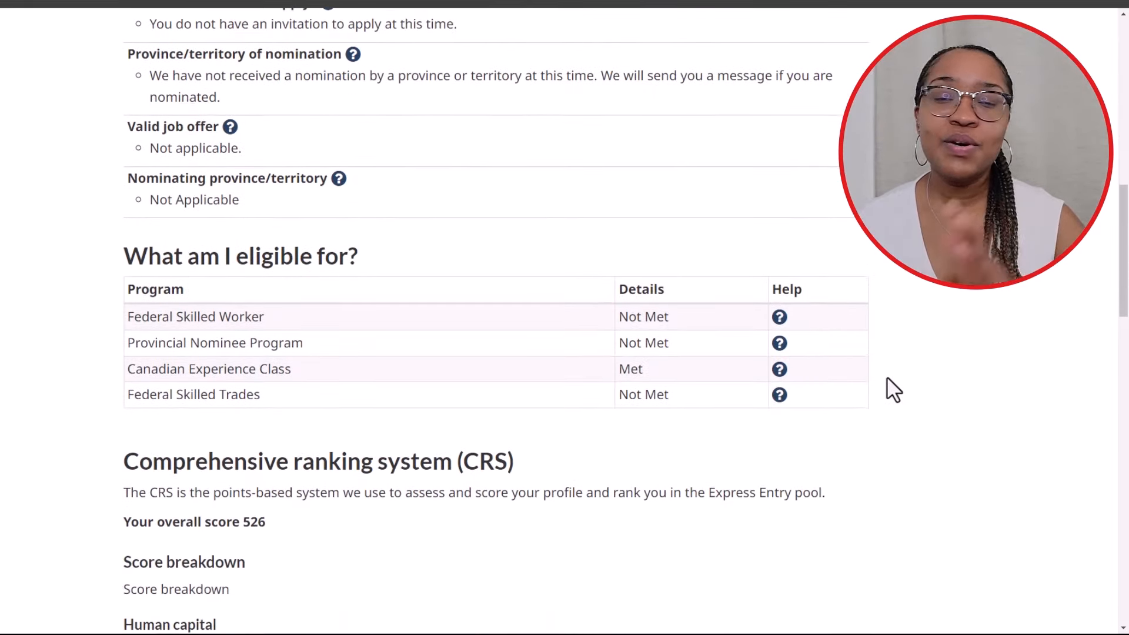
pyautogui.scroll(-2, 888, 379)
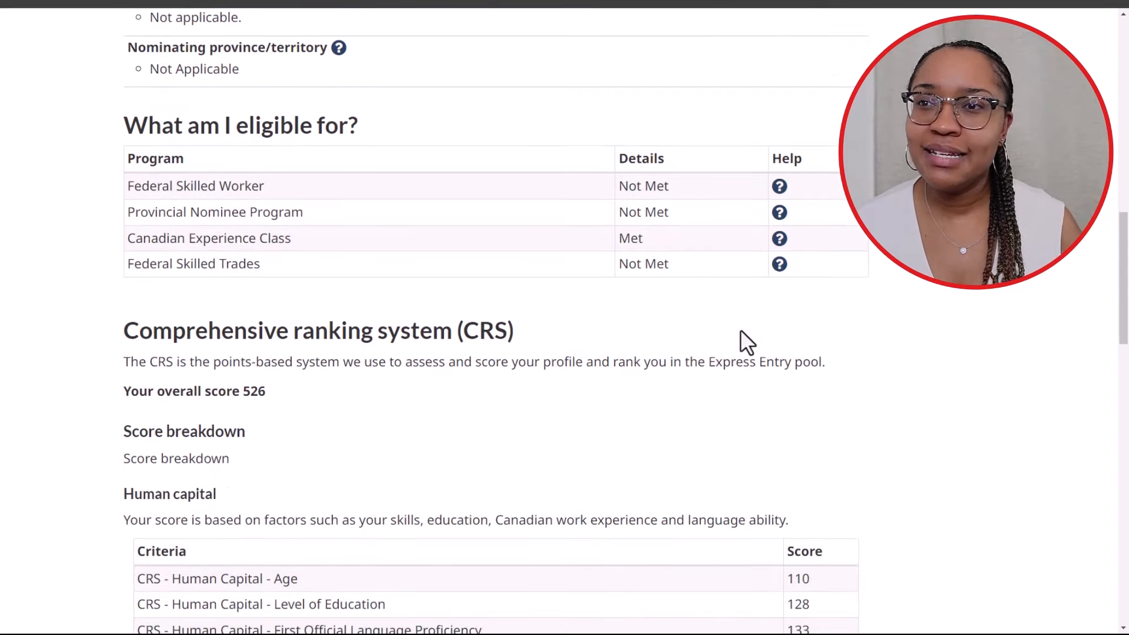
pyautogui.moveTo(152, 157); pyautogui.dragTo(783, 187)
pyautogui.moveTo(243, 200); pyautogui.dragTo(303, 213)
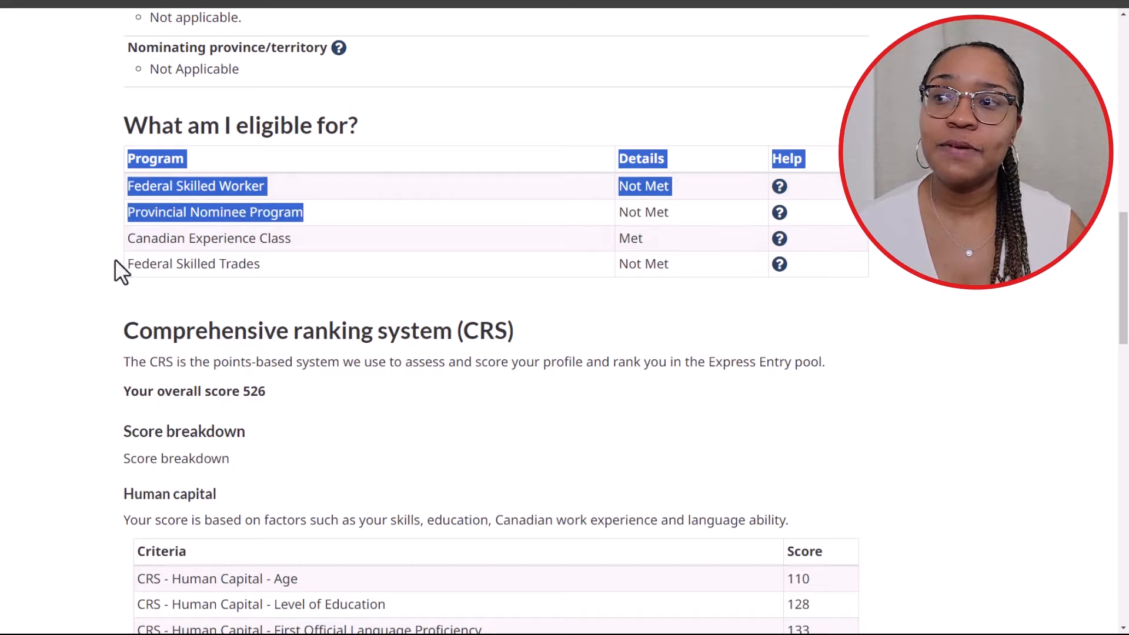
pyautogui.moveTo(114, 270); pyautogui.dragTo(288, 255)
pyautogui.scroll(1, 100, 279)
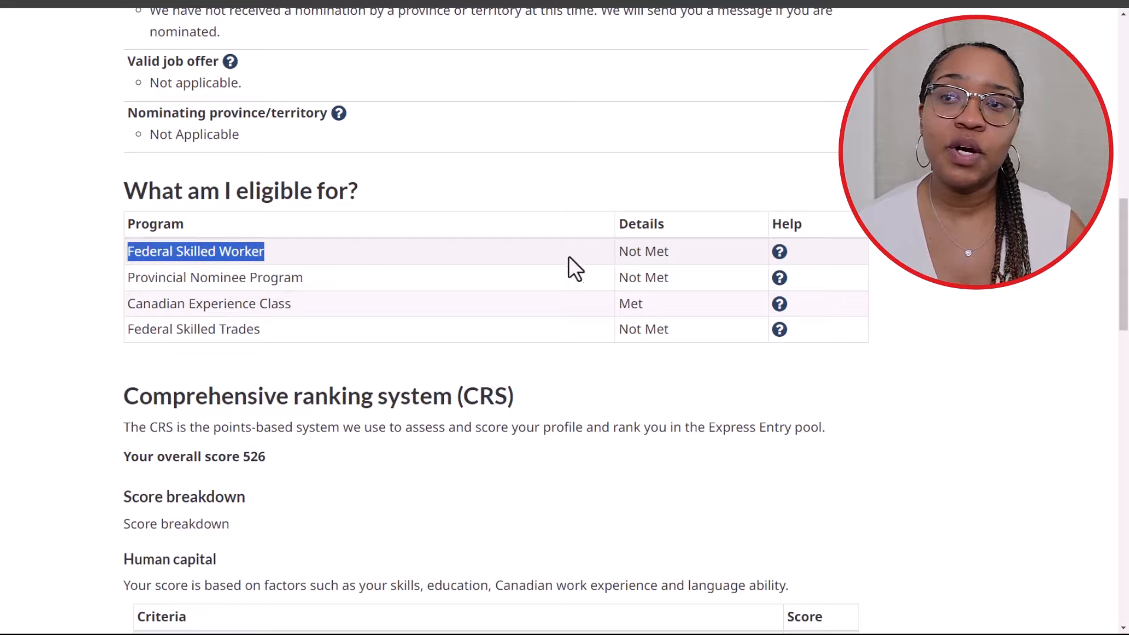
# Read the help explanation for the Federal Skilled Worker program and check that program's row in the eligibility table
pyautogui.moveTo(682, 253); pyautogui.dragTo(616, 253)
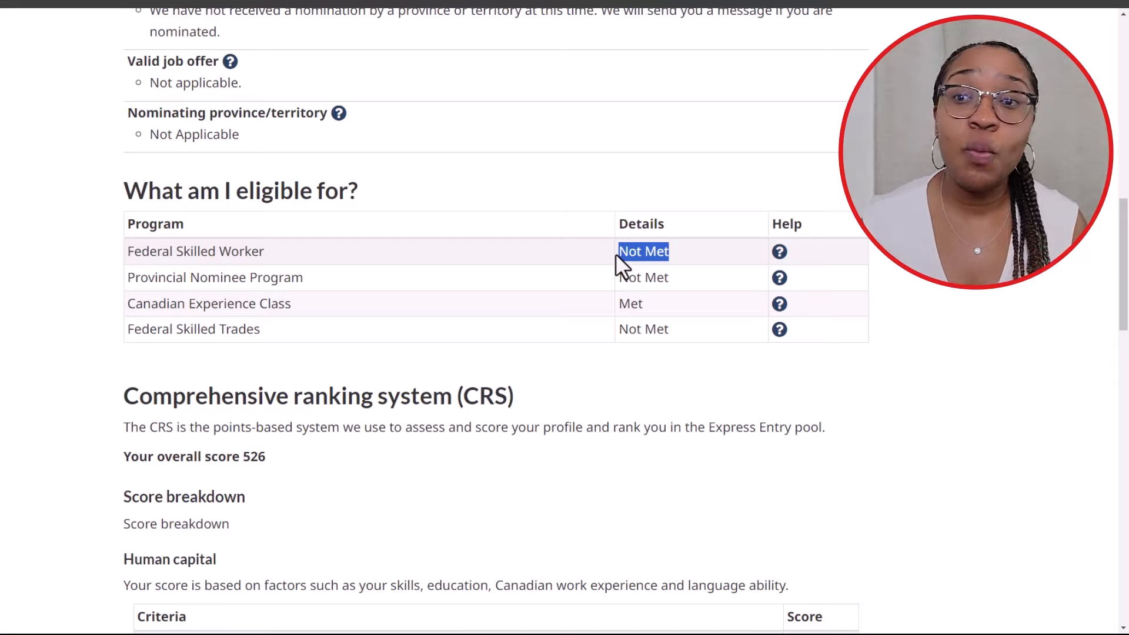
pyautogui.click(779, 253)
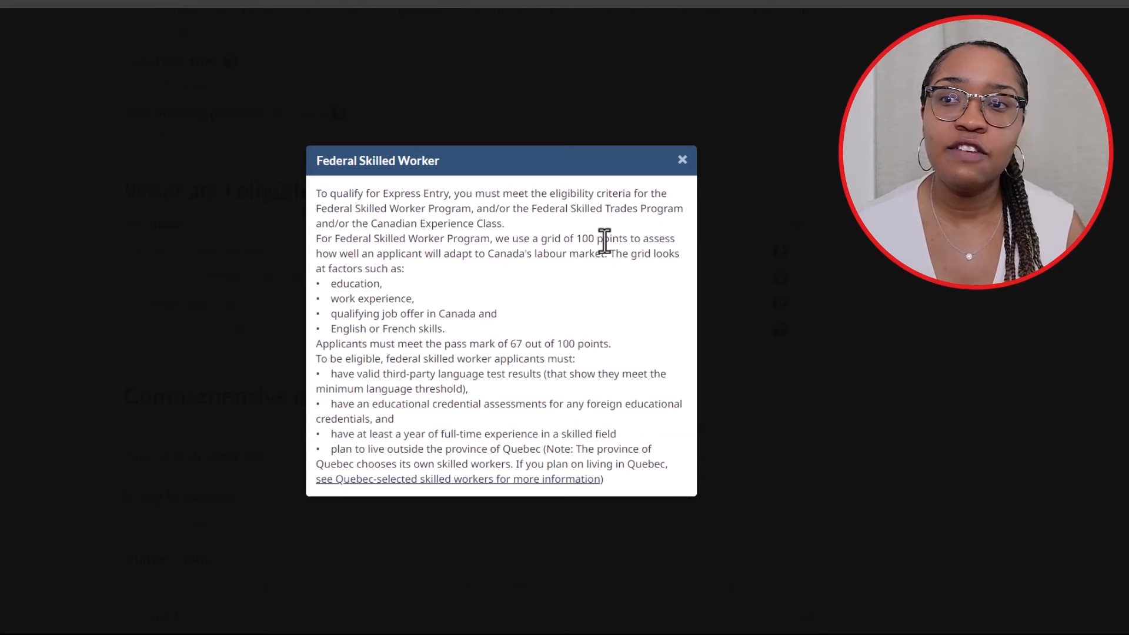
pyautogui.click(679, 162)
pyautogui.click(311, 250)
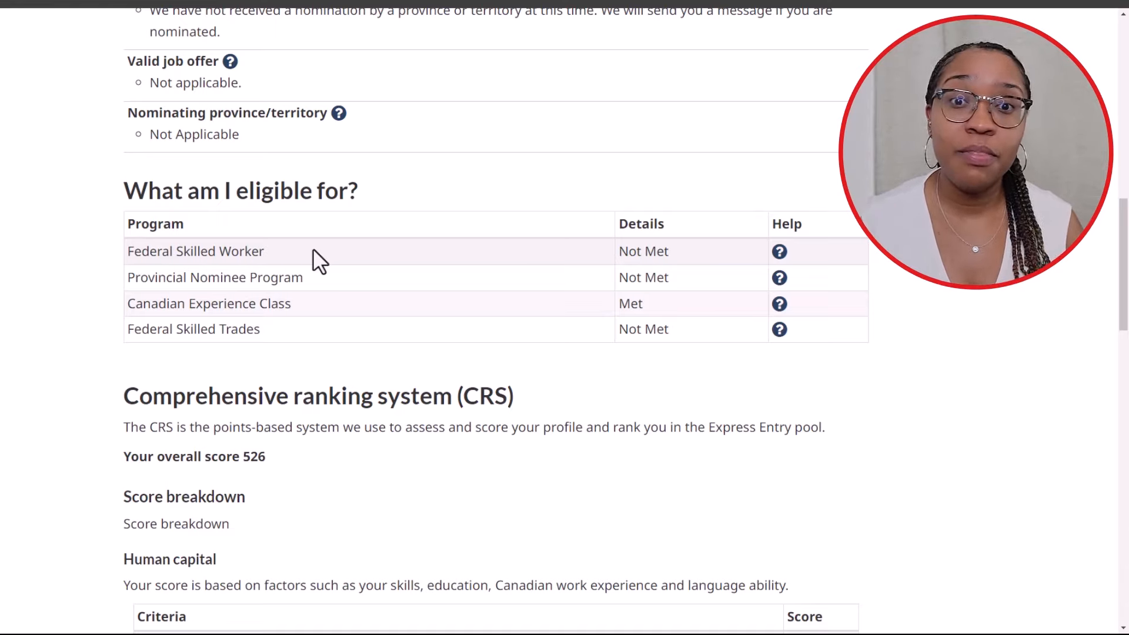
pyautogui.scroll(-2, 176, 161)
pyautogui.moveTo(130, 120); pyautogui.dragTo(265, 122)
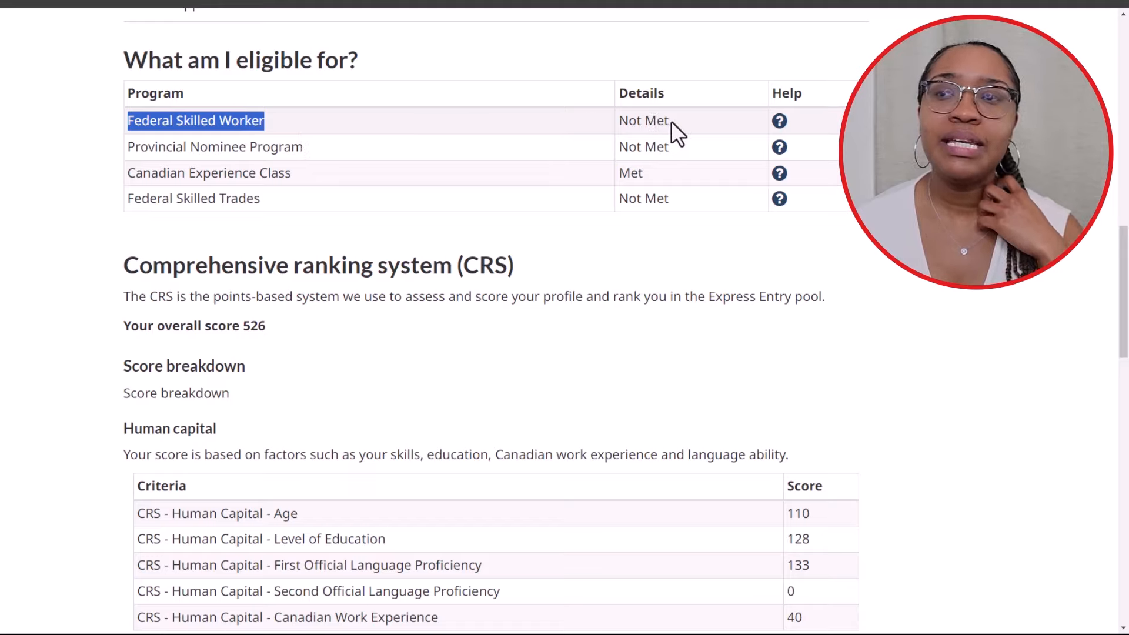
pyautogui.moveTo(672, 121); pyautogui.dragTo(619, 125)
pyautogui.click(617, 125)
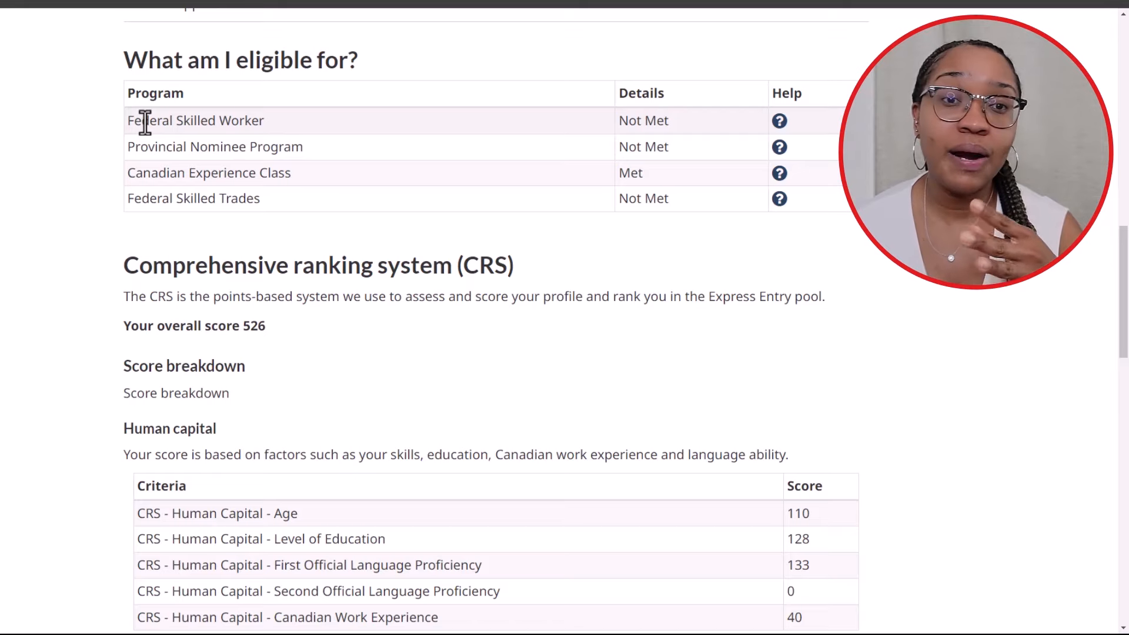
# Examine the overall CRS score and the human capital scores for age, level of education and first official language proficiency
pyautogui.scroll(-2, 104, 292)
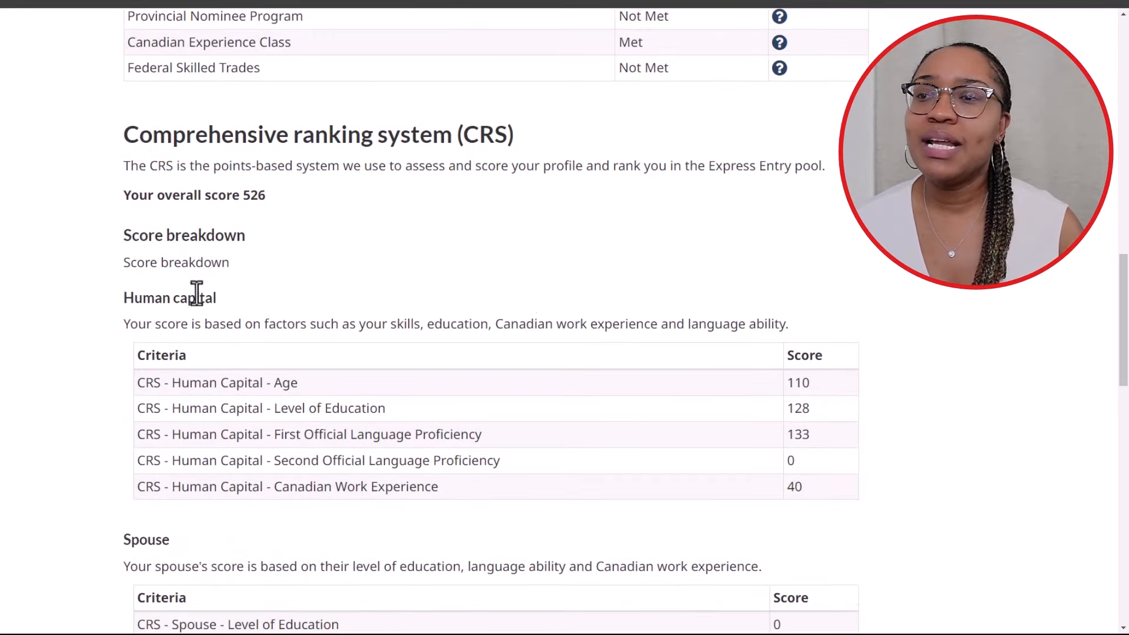
pyautogui.scroll(-2, 196, 293)
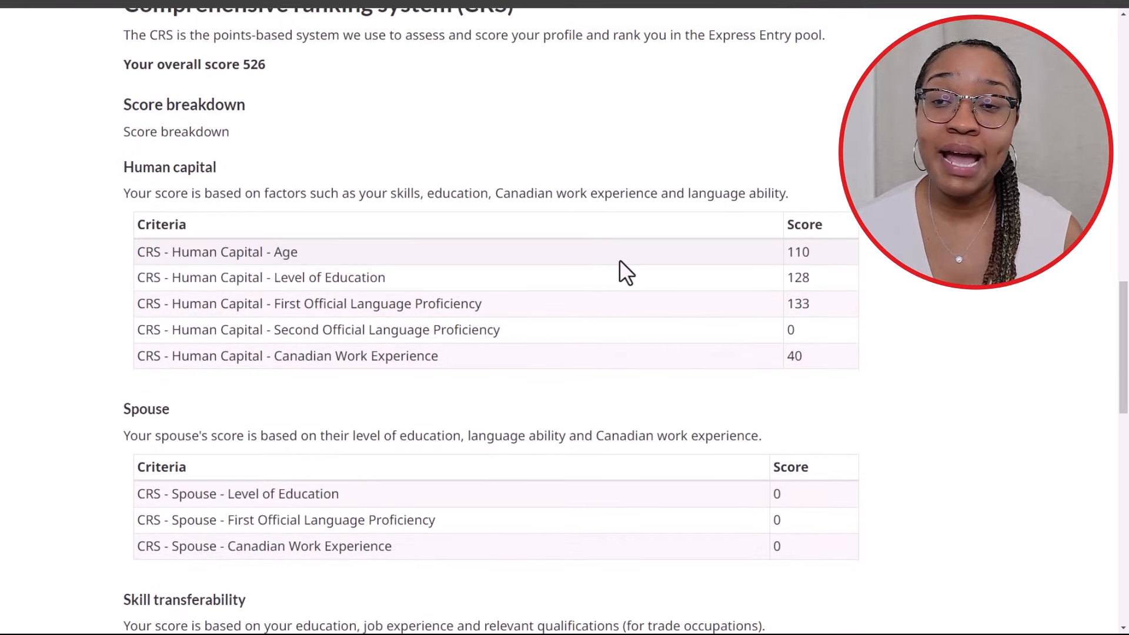
pyautogui.moveTo(796, 258); pyautogui.dragTo(789, 259)
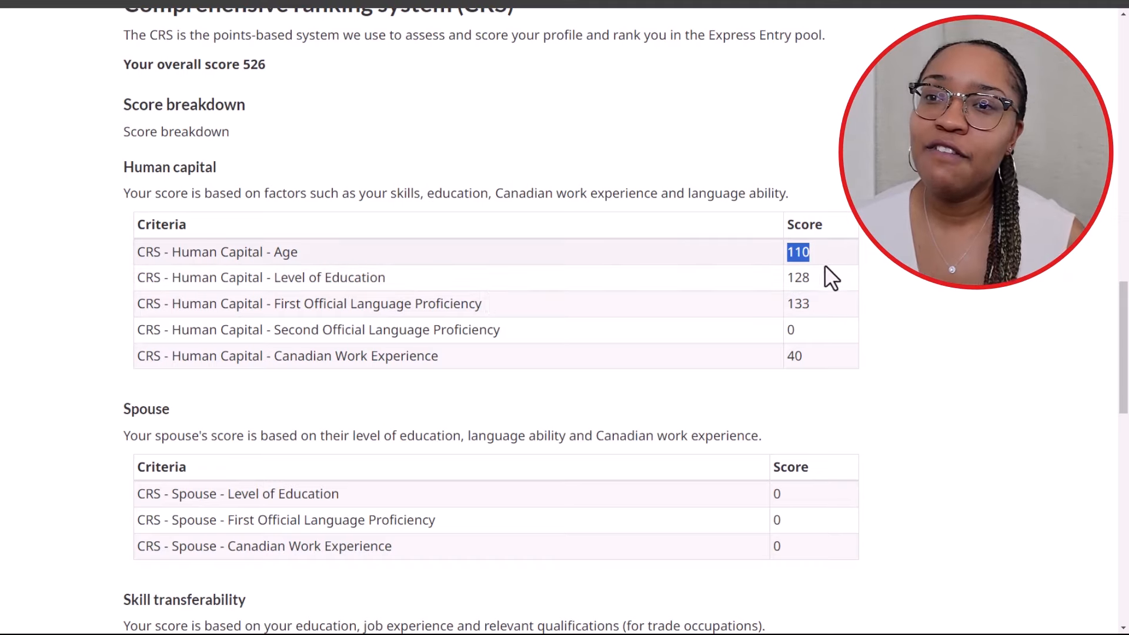
pyautogui.moveTo(811, 277); pyautogui.dragTo(787, 277)
pyautogui.scroll(-1, 801, 304)
pyautogui.scroll(-1, 801, 304)
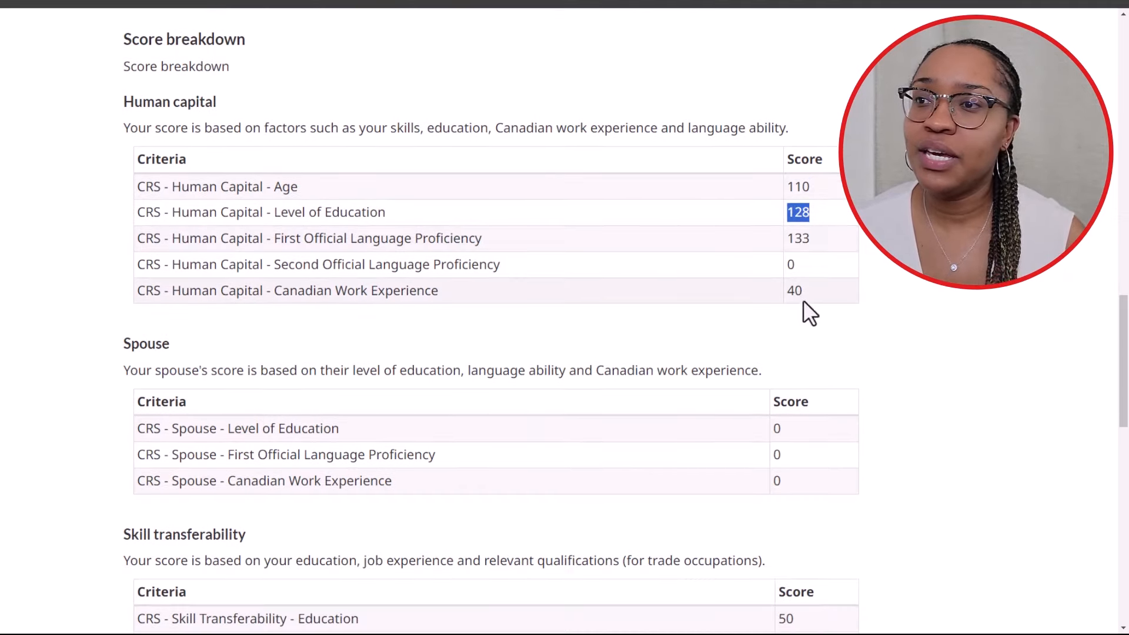
pyautogui.moveTo(792, 238); pyautogui.dragTo(787, 238)
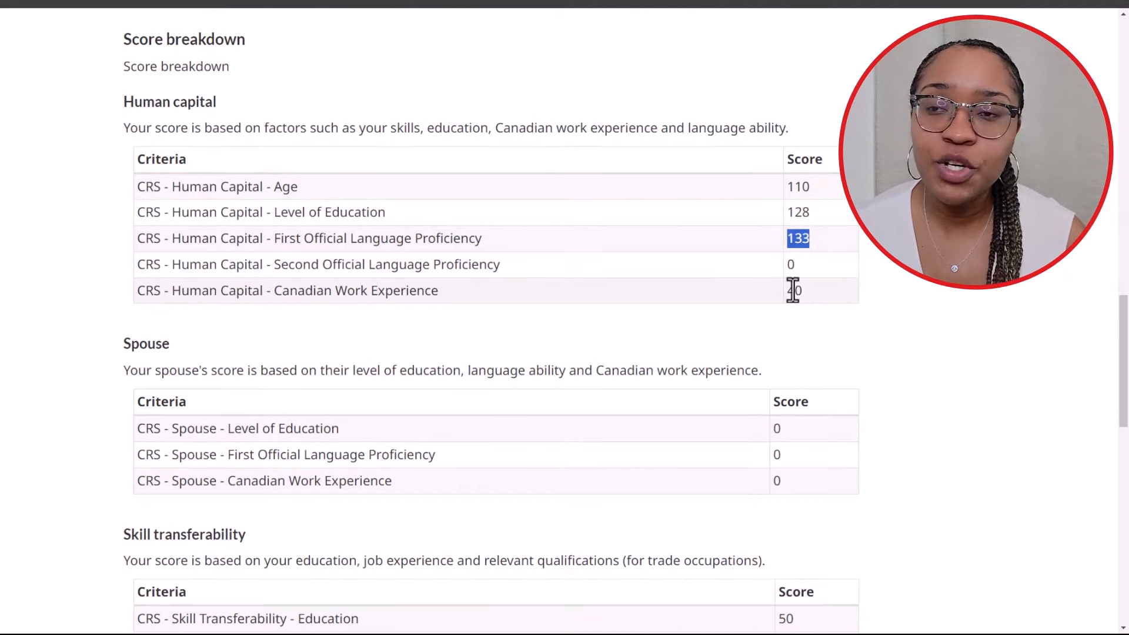
# Review the spouse, skill transferability and other scores in the CRS breakdown, focusing on foreign work experience and Canadian education
pyautogui.scroll(-2, 793, 295)
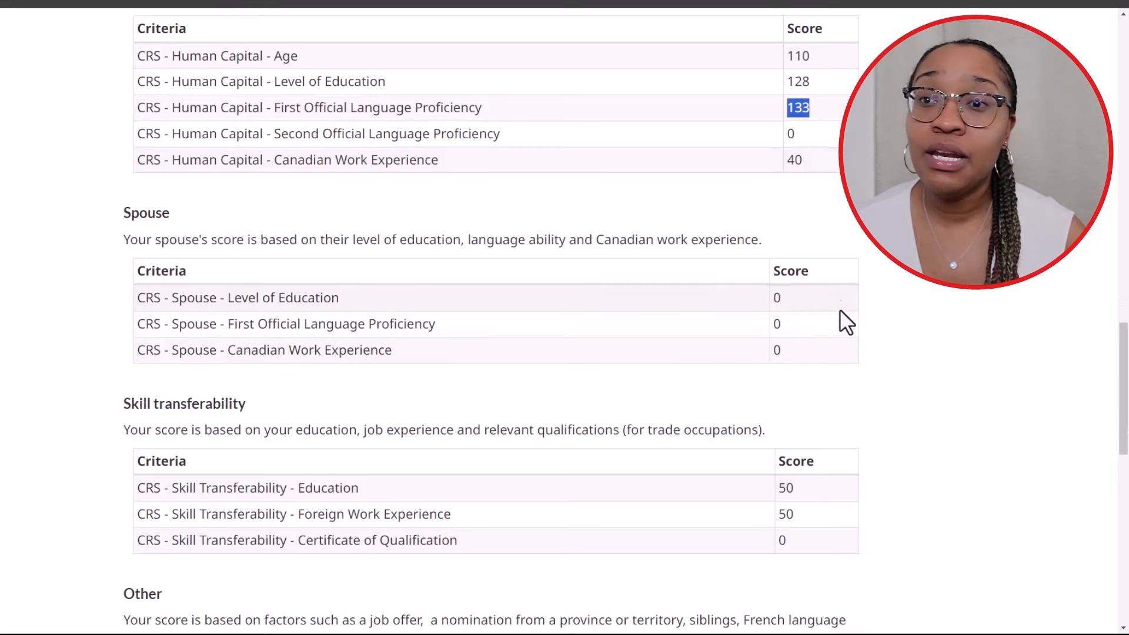
pyautogui.scroll(-3, 841, 329)
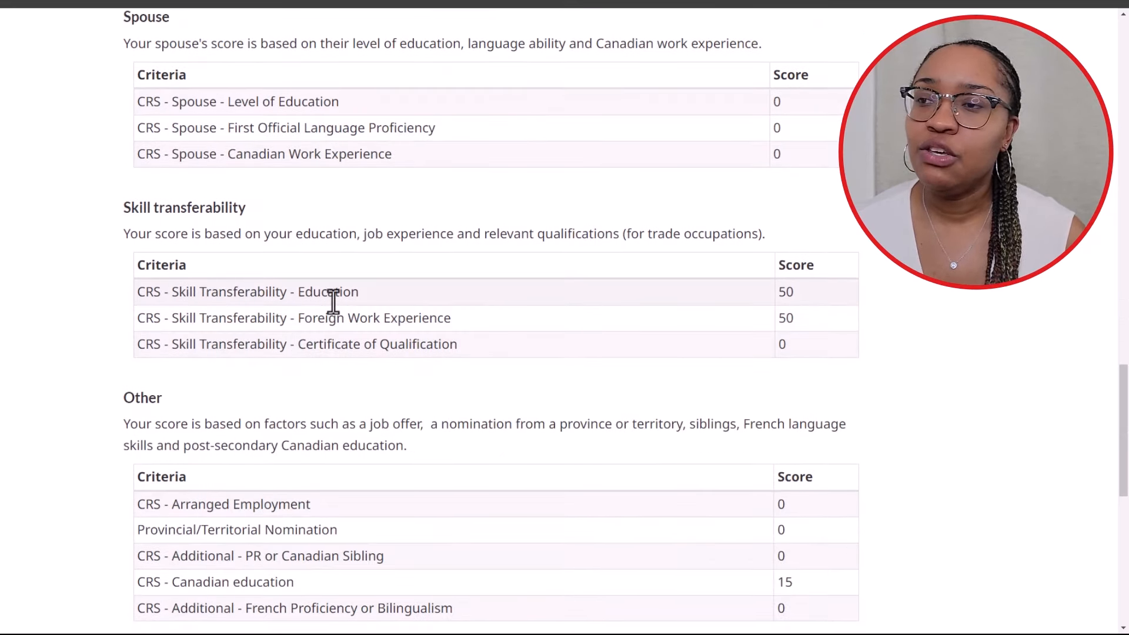
pyautogui.moveTo(795, 318); pyautogui.dragTo(766, 287)
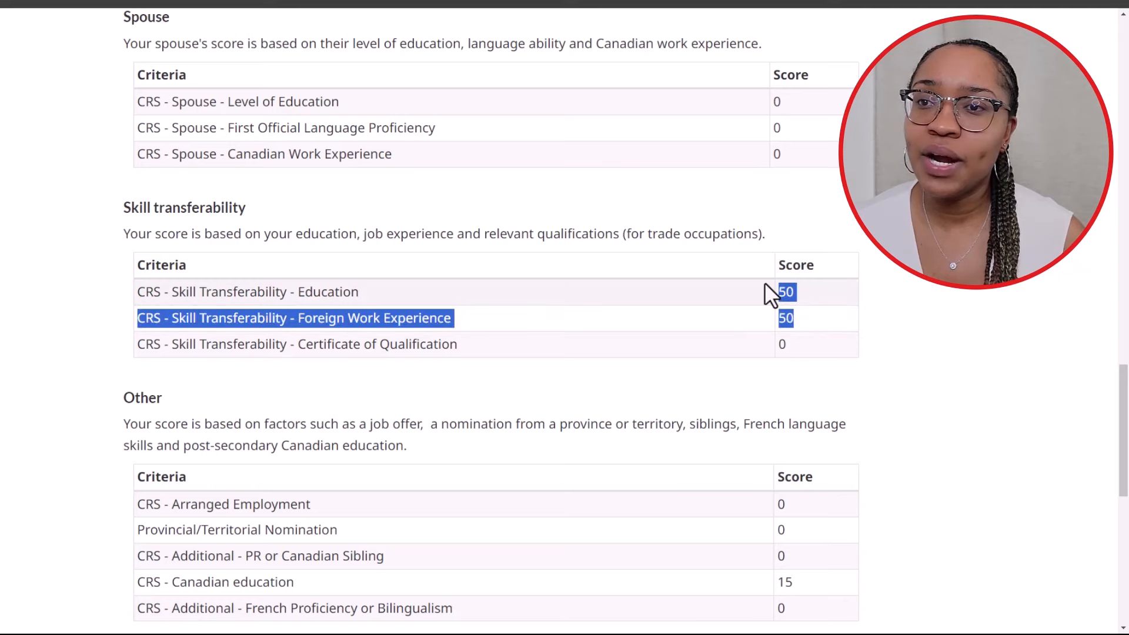
pyautogui.scroll(-3, 723, 350)
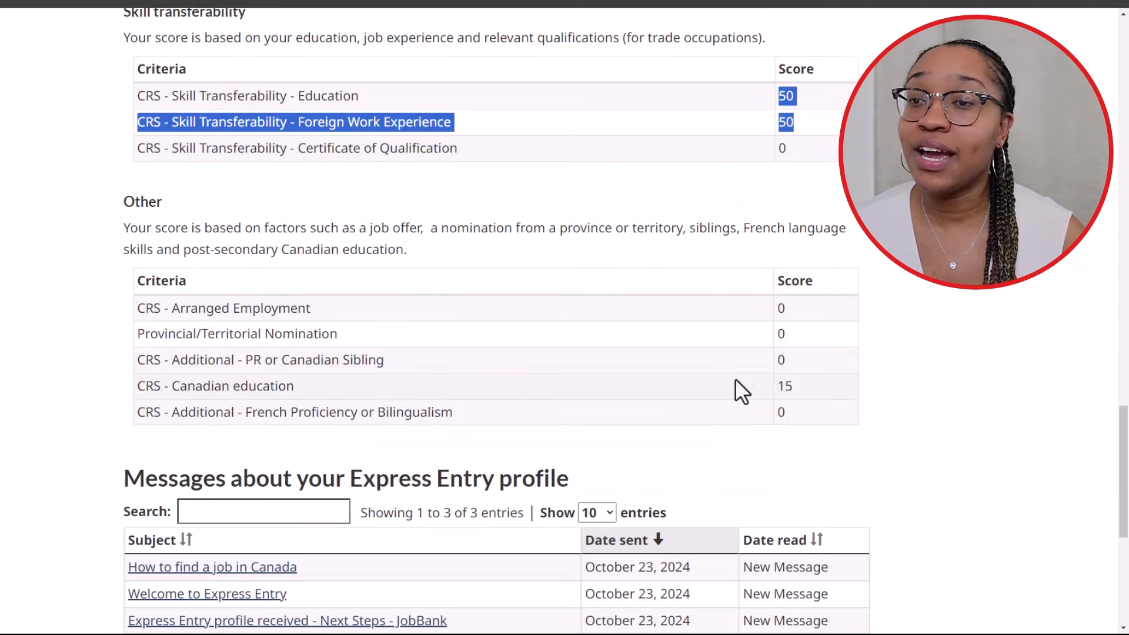
pyautogui.moveTo(806, 383); pyautogui.dragTo(775, 386)
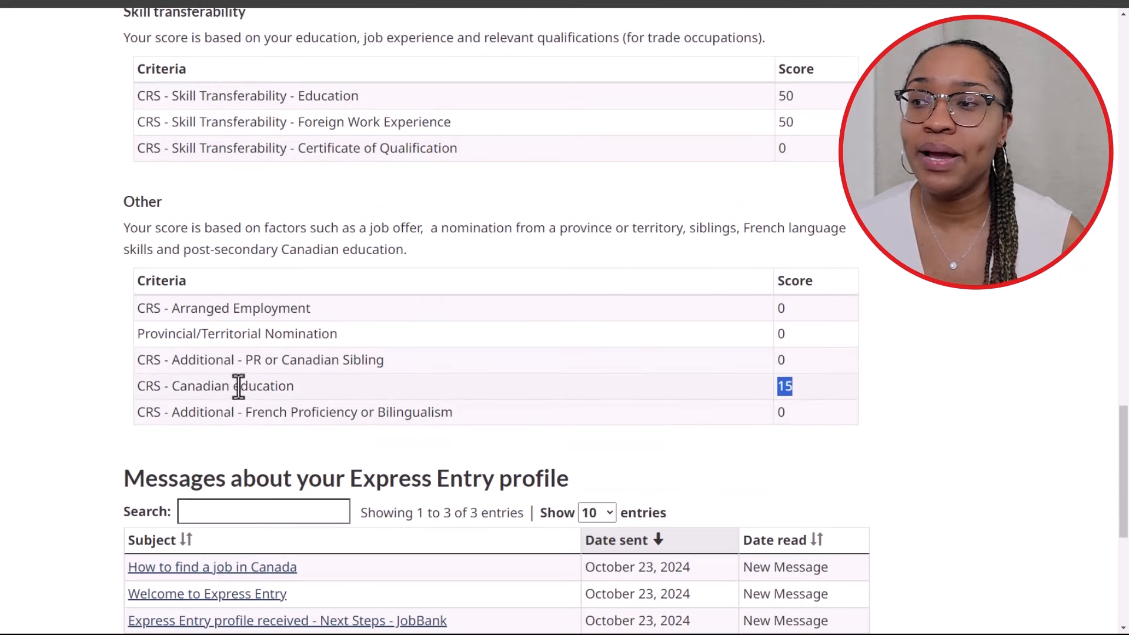
pyautogui.click(218, 392)
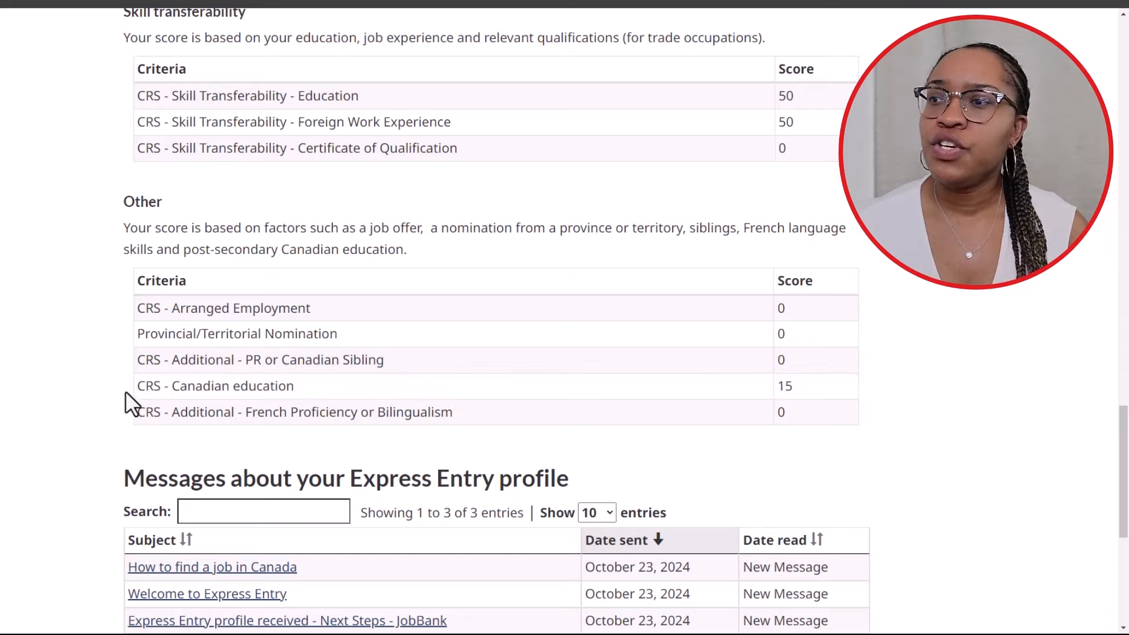
pyautogui.moveTo(138, 390); pyautogui.dragTo(854, 379)
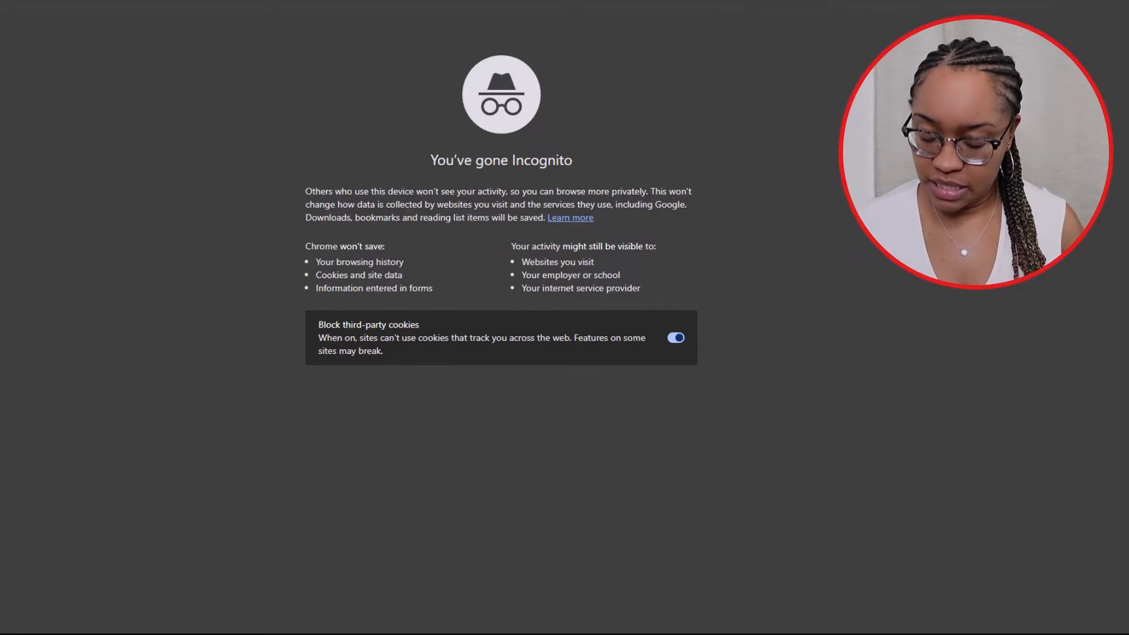
# Open the canada.ca Express Entry page with the CRS criteria and find section D, Additional points
pyautogui.write('https://www.canada.ca/en/immigration-refugees-citizenship/services/immigrate-canada/express-entry/eligibility/criteria-comprehensive-ranking-system/grid.html')
pyautogui.press('Return')
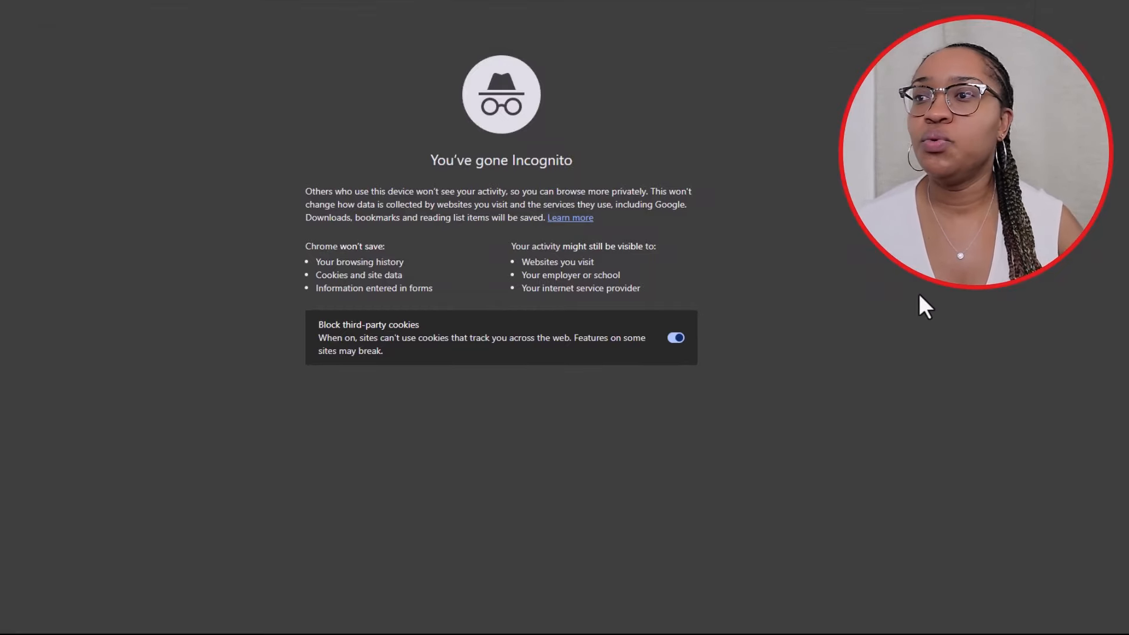
pyautogui.scroll(-20, 541, 185)
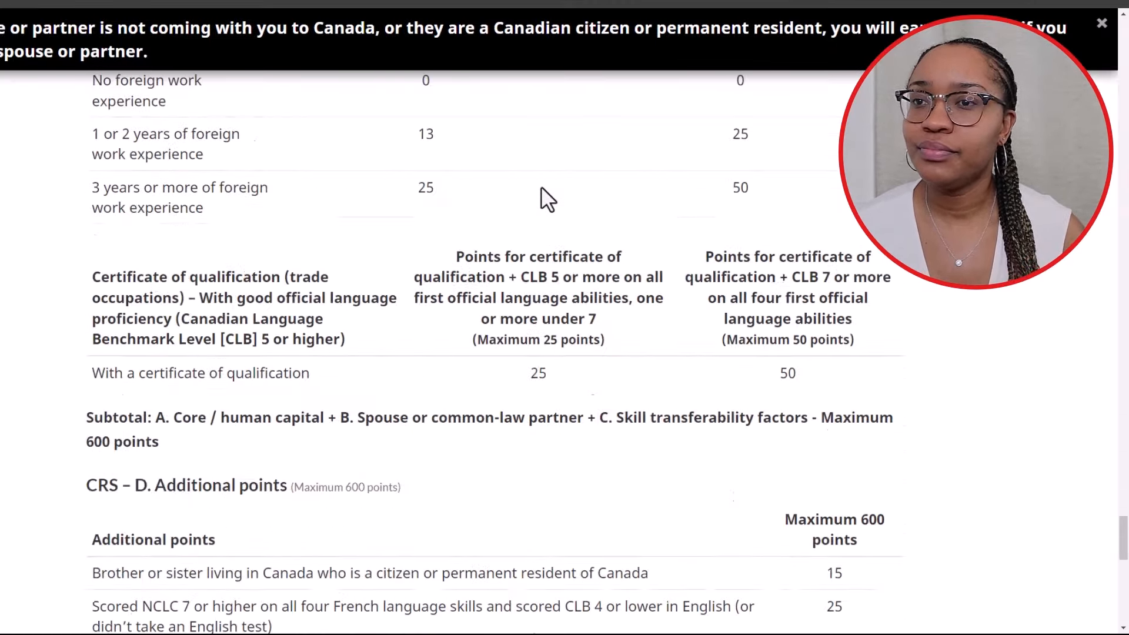
pyautogui.scroll(10, 541, 187)
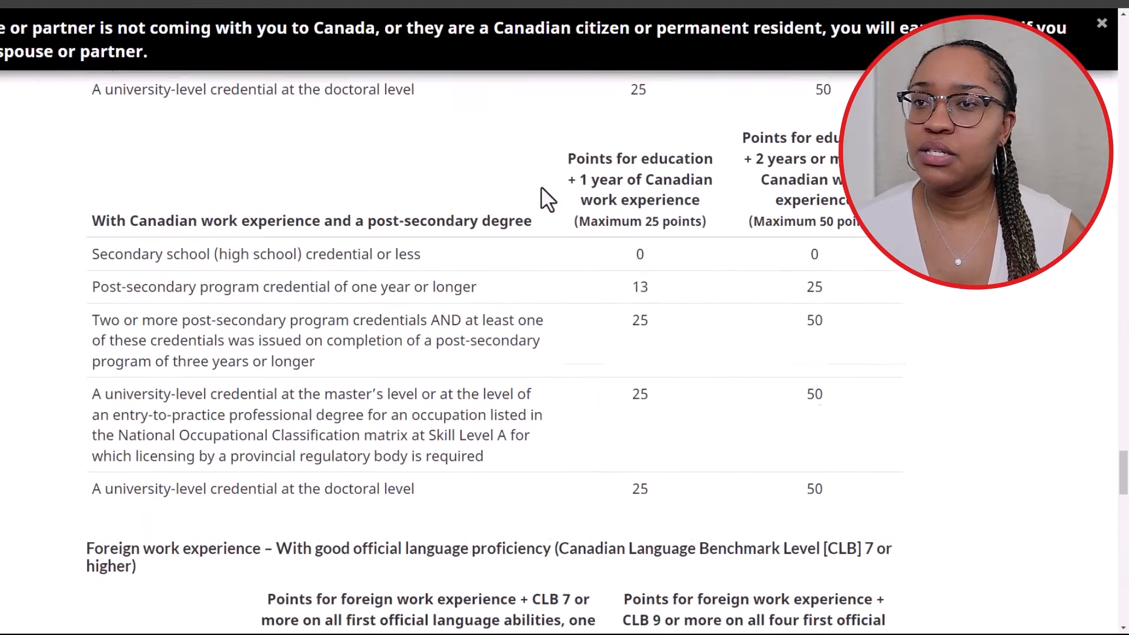
pyautogui.scroll(-20, 541, 187)
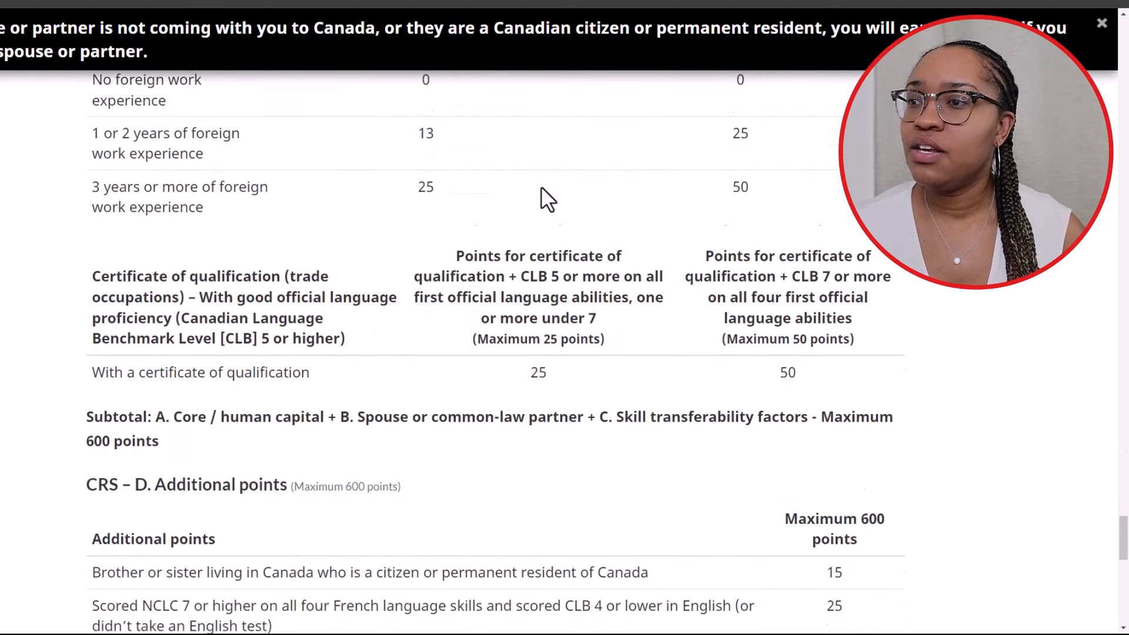
# Compare the additional points for a sibling in Canada and for one-or-two-year versus three-year-or-longer Canadian post-secondary credentials
pyautogui.moveTo(92, 170); pyautogui.dragTo(820, 203)
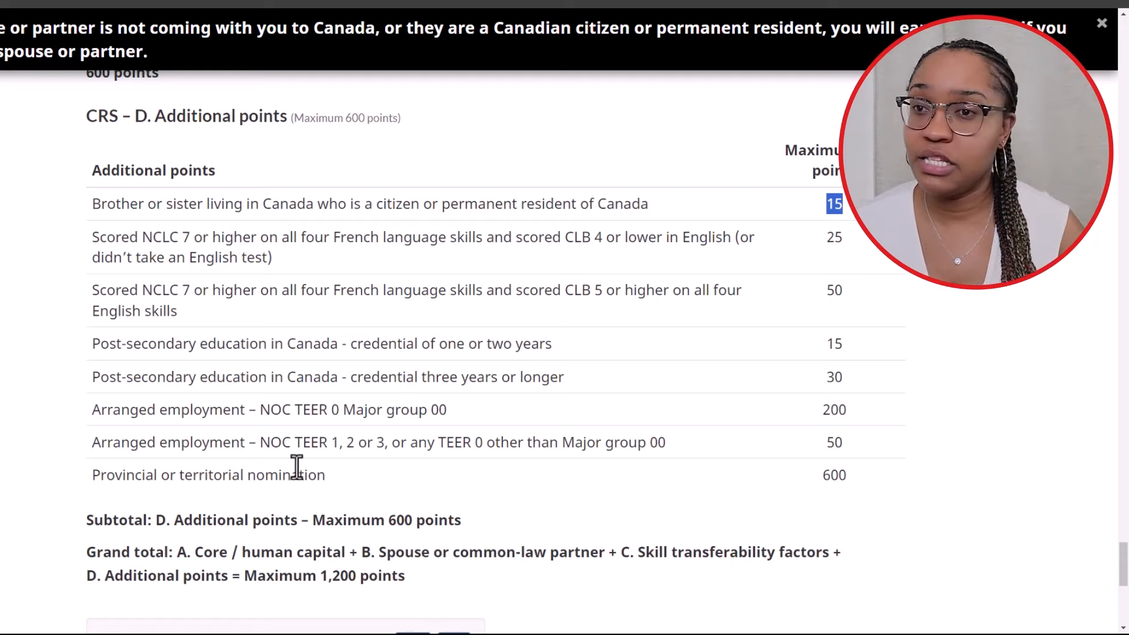
pyautogui.moveTo(100, 377); pyautogui.dragTo(853, 390)
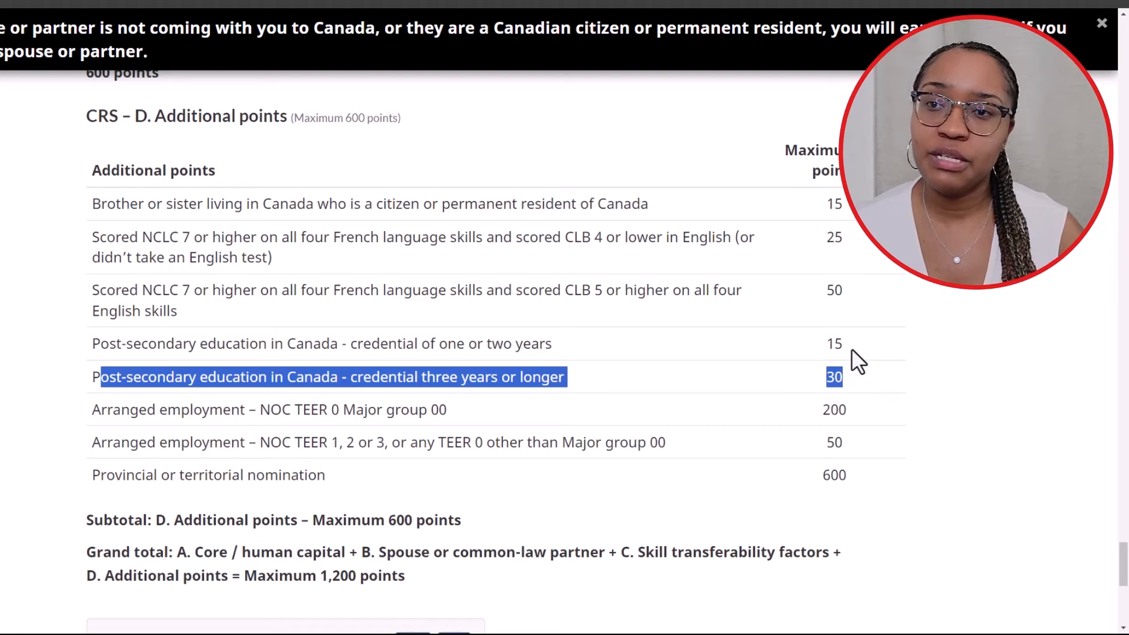
pyautogui.moveTo(851, 346); pyautogui.dragTo(92, 354)
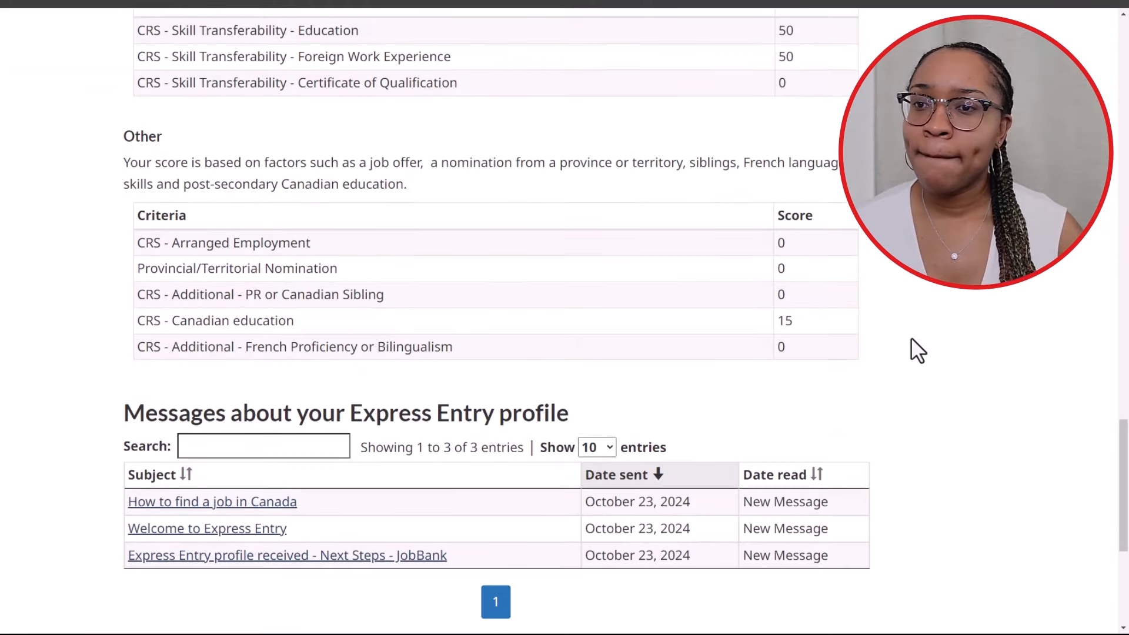
# Look over the messages about the Express Entry profile and recheck the Federal Skilled Worker row in the eligibility table
pyautogui.scroll(-3, 853, 353)
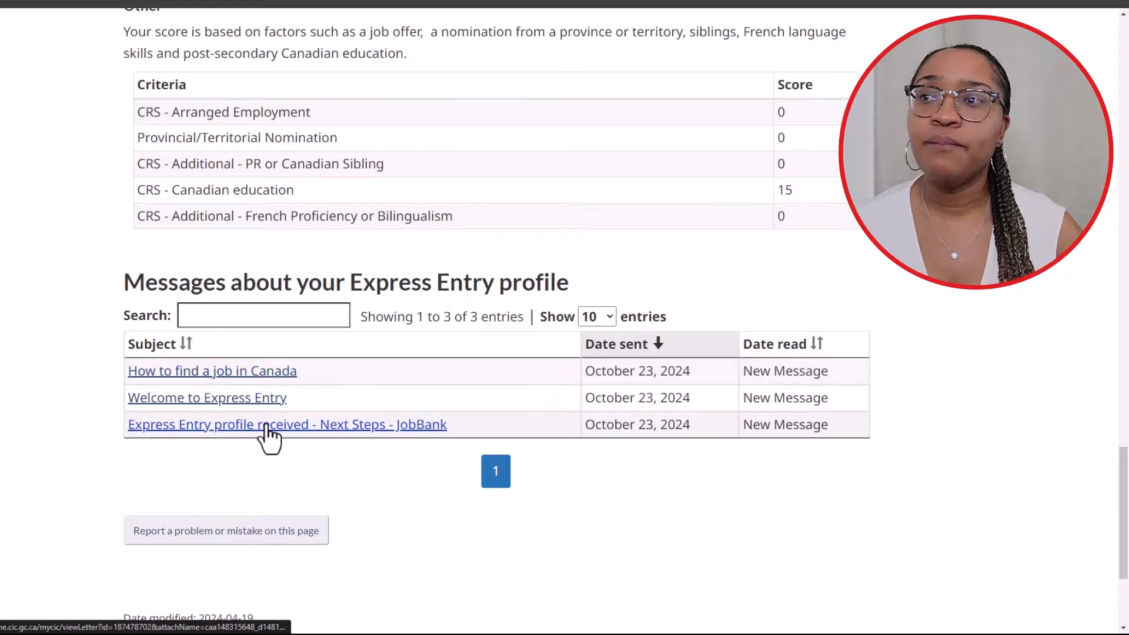
pyautogui.scroll(1, 294, 350)
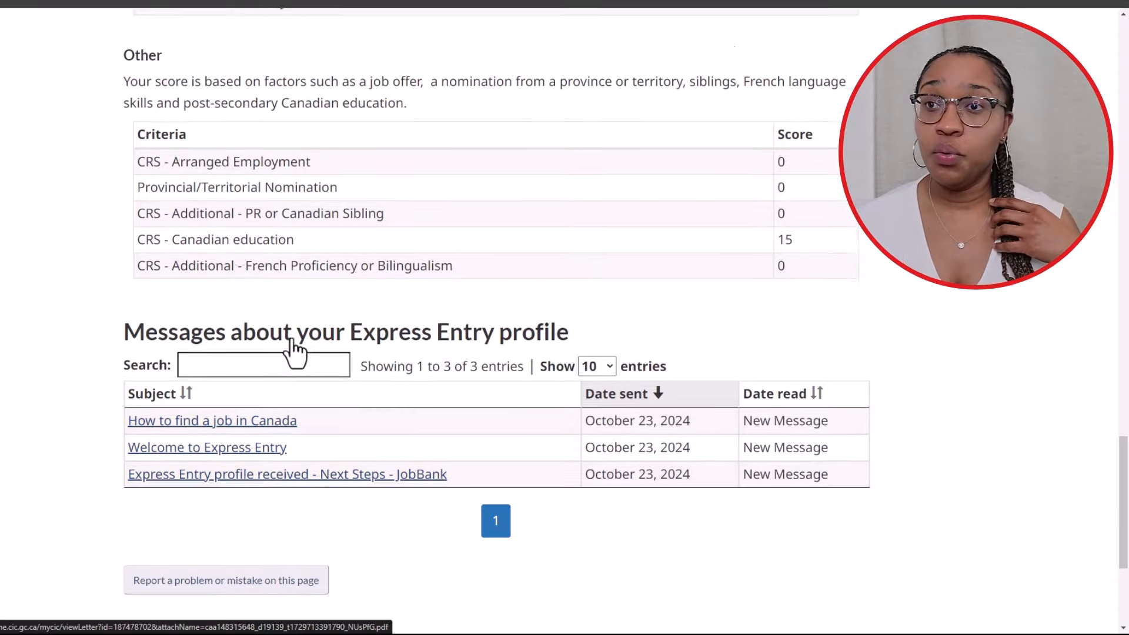
pyautogui.scroll(20, 292, 350)
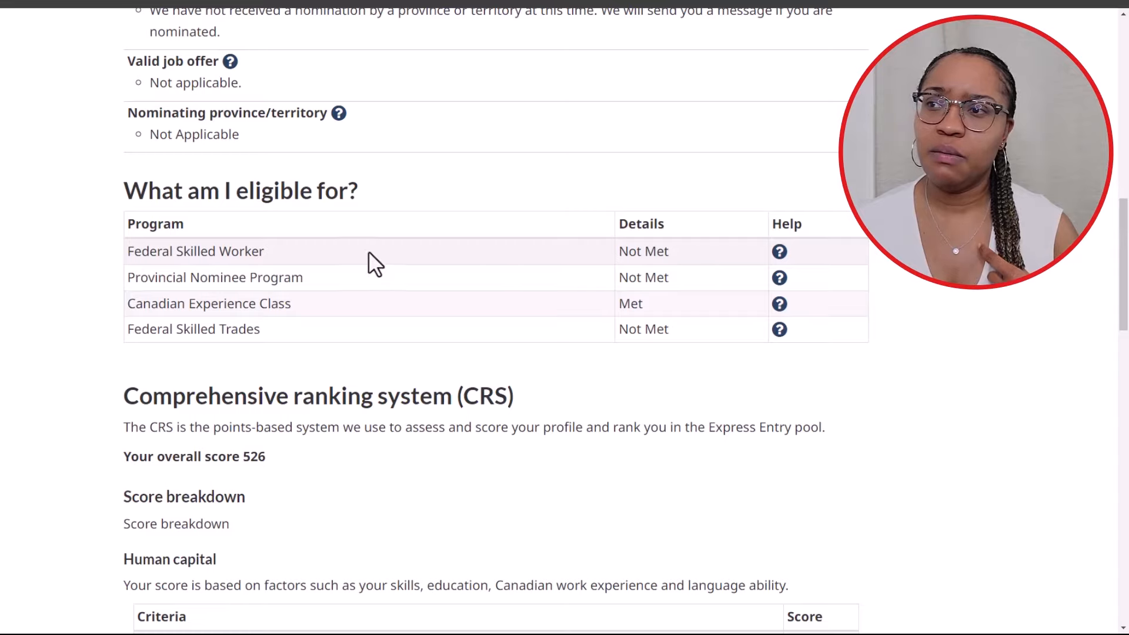
pyautogui.moveTo(267, 262); pyautogui.dragTo(127, 224)
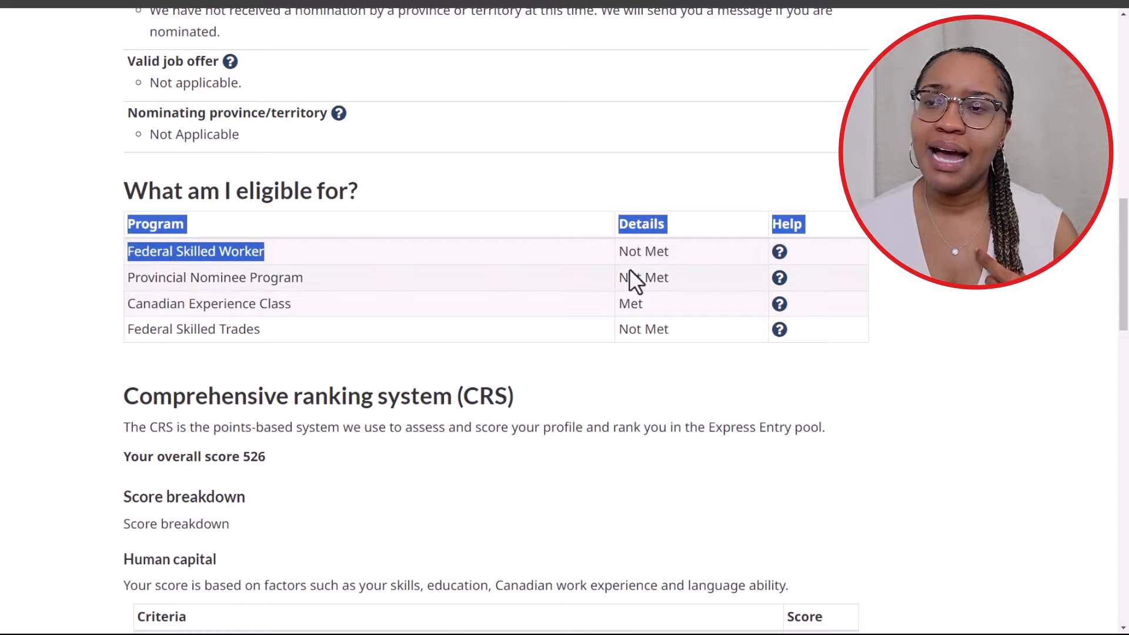
pyautogui.click(742, 281)
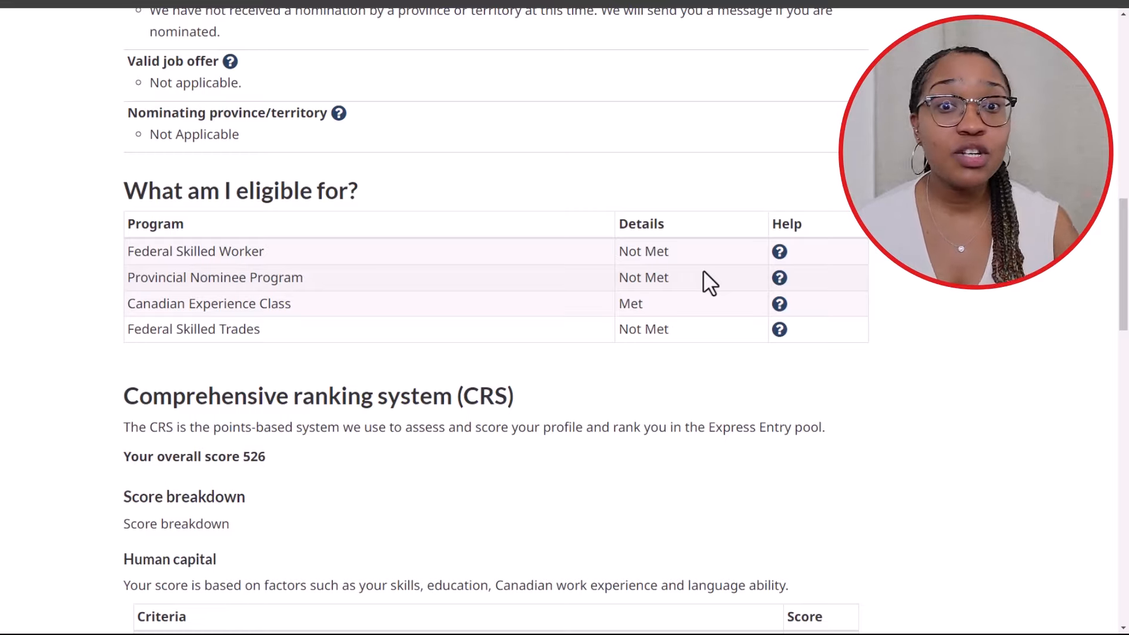
pyautogui.click(13, 17)
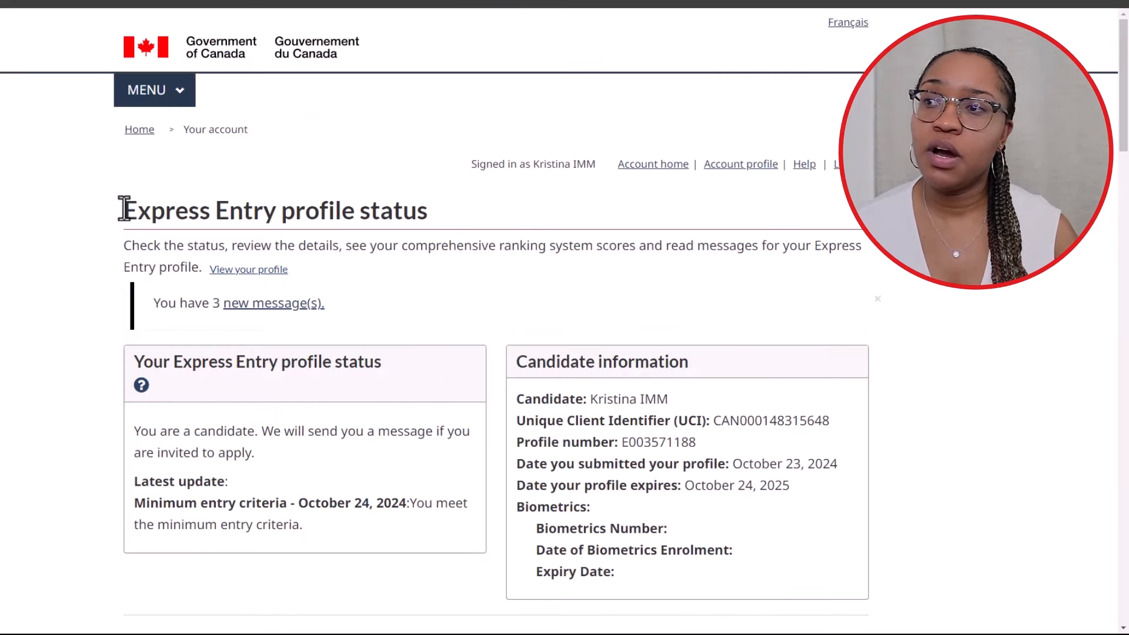
# Open the submitted Express Entry profile and start updating its Work history form
pyautogui.moveTo(122, 206); pyautogui.dragTo(327, 269)
pyautogui.click(243, 271)
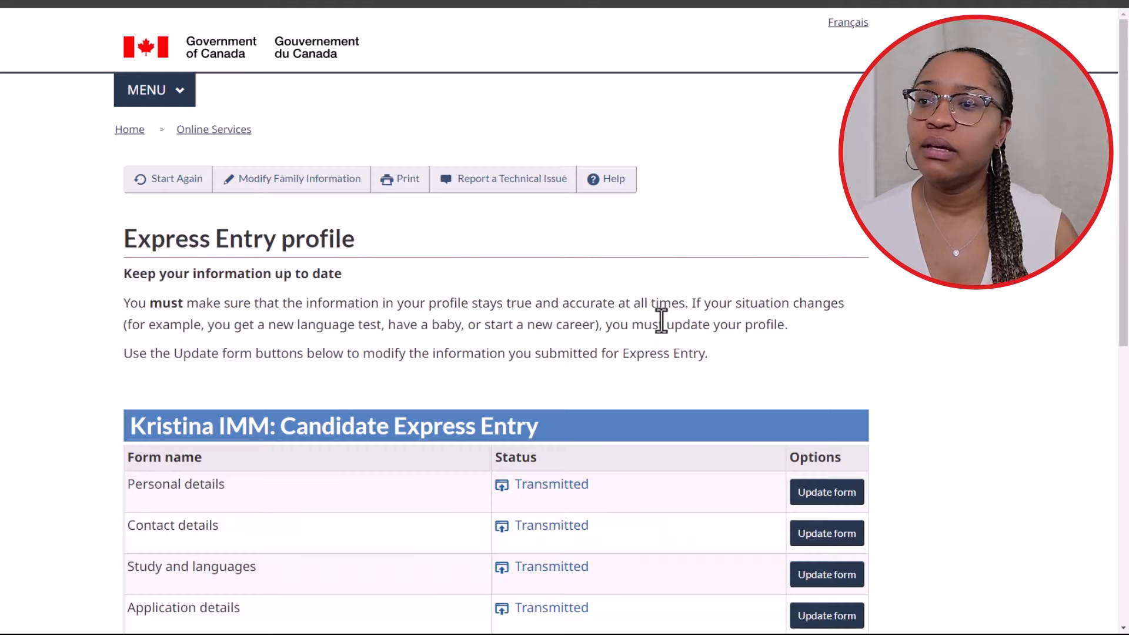
pyautogui.scroll(-5, 660, 320)
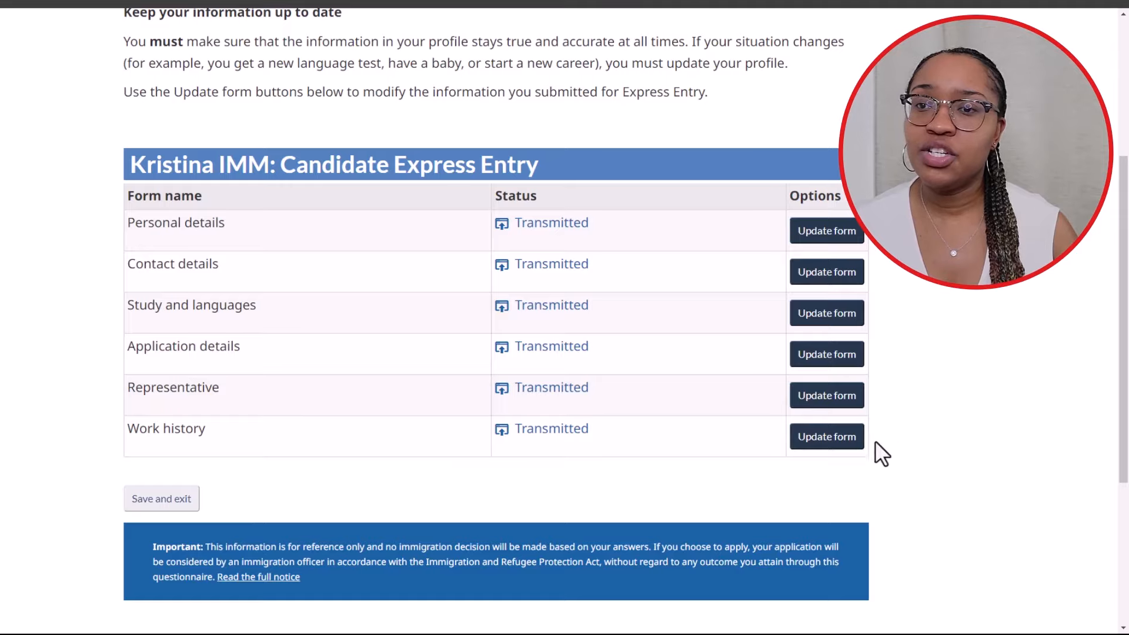
pyautogui.click(828, 440)
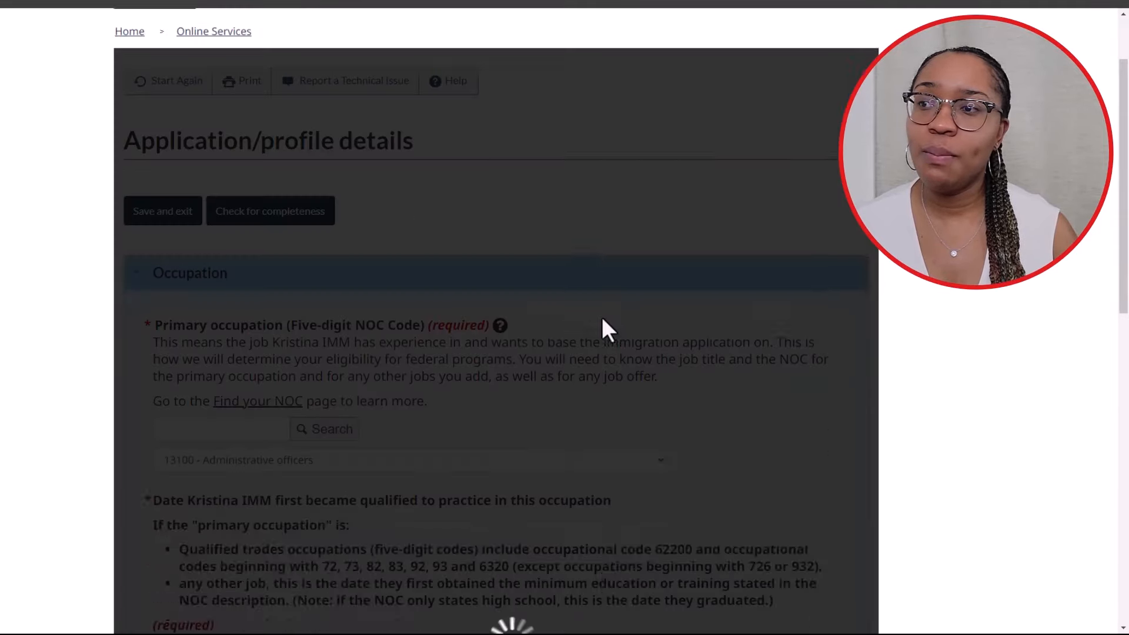
# In the work history, set the hours per week of the Admin Assistant job at Company ABC to 35 and save the entry
pyautogui.scroll(4, 604, 323)
pyautogui.scroll(-4, 603, 323)
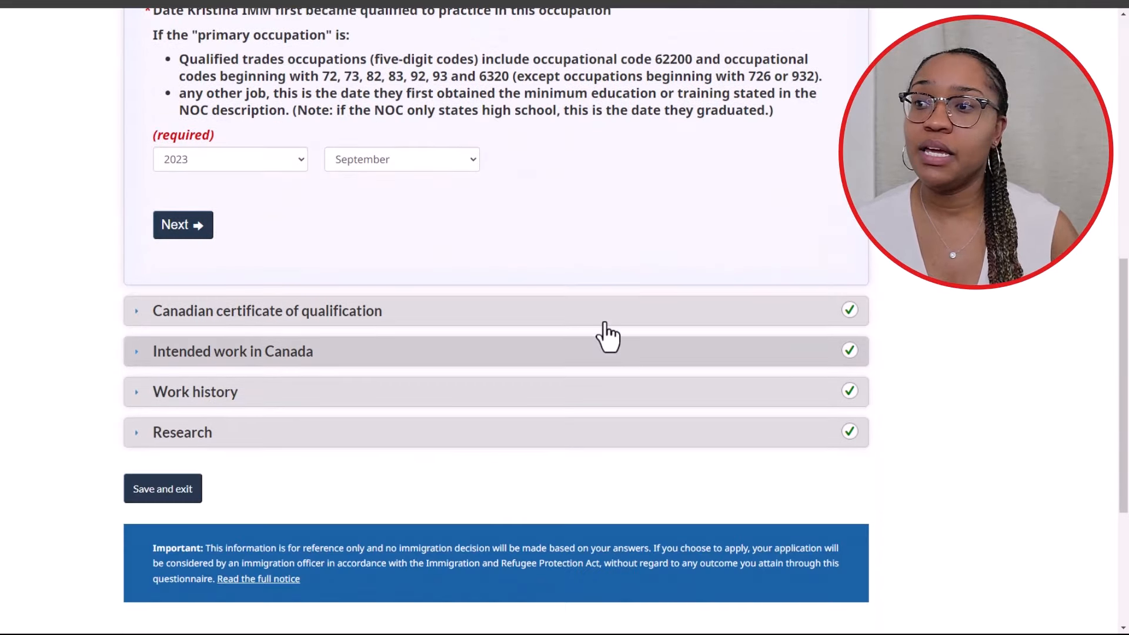
pyautogui.click(257, 397)
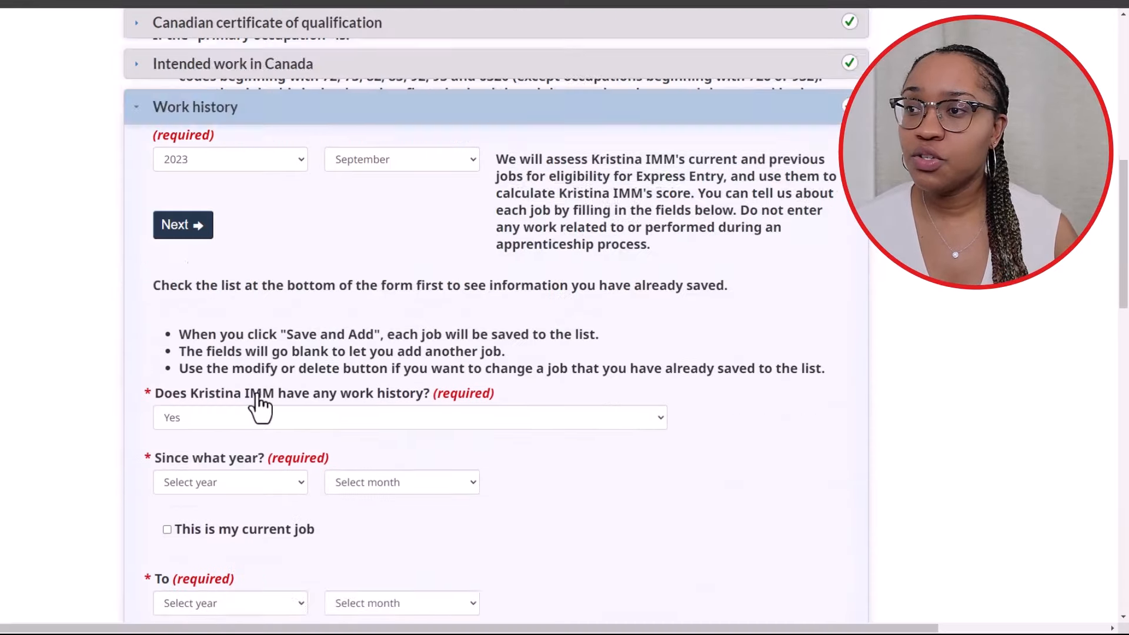
pyautogui.scroll(-18, 474, 376)
pyautogui.scroll(3, 467, 319)
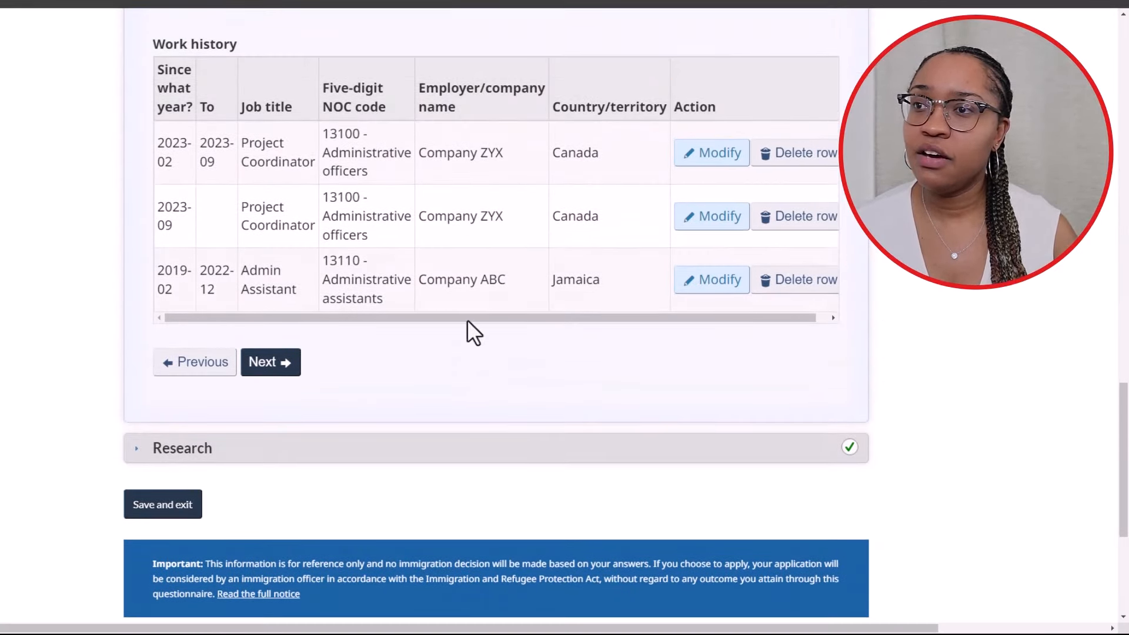
pyautogui.click(713, 281)
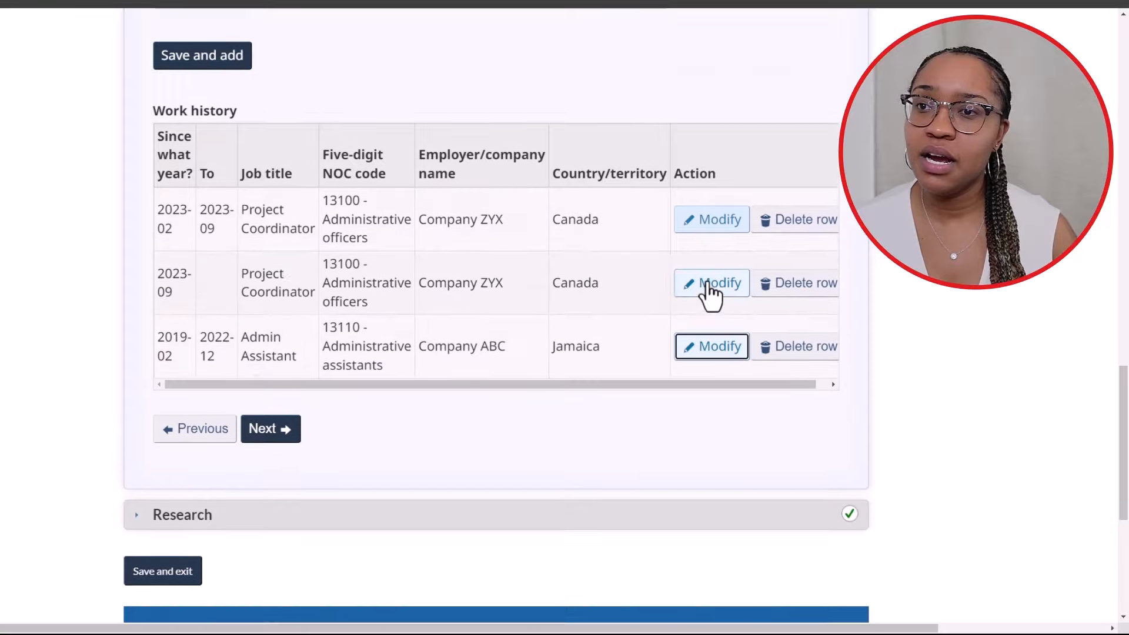
pyautogui.scroll(3, 428, 312)
pyautogui.scroll(-3, 323, 305)
pyautogui.click(183, 312)
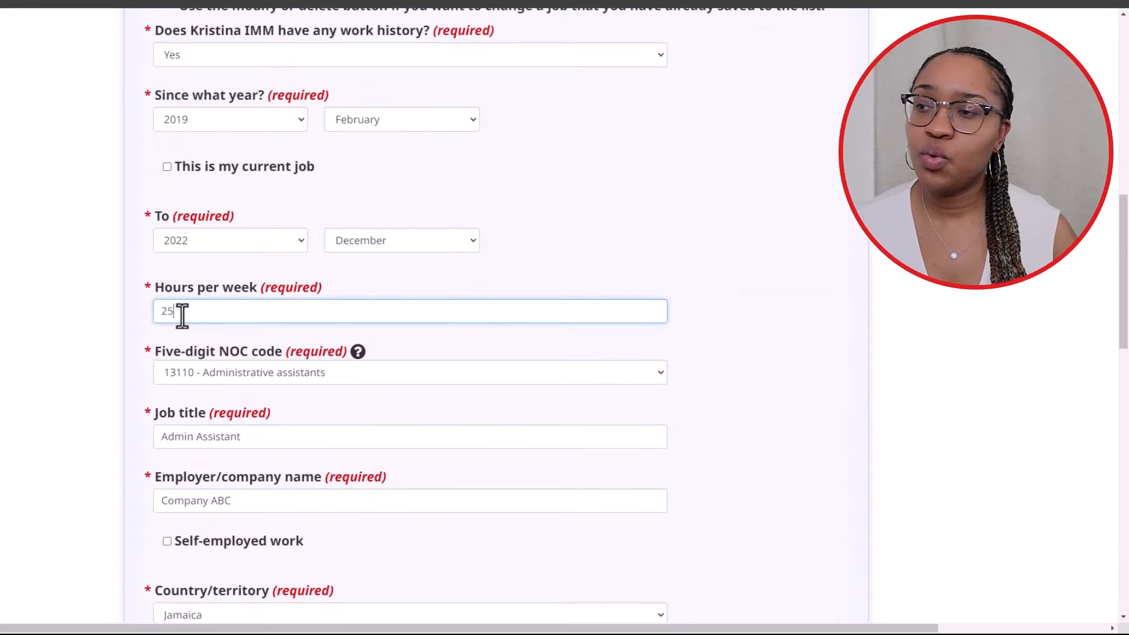
pyautogui.write('25')
pyautogui.scroll(-6, 361, 326)
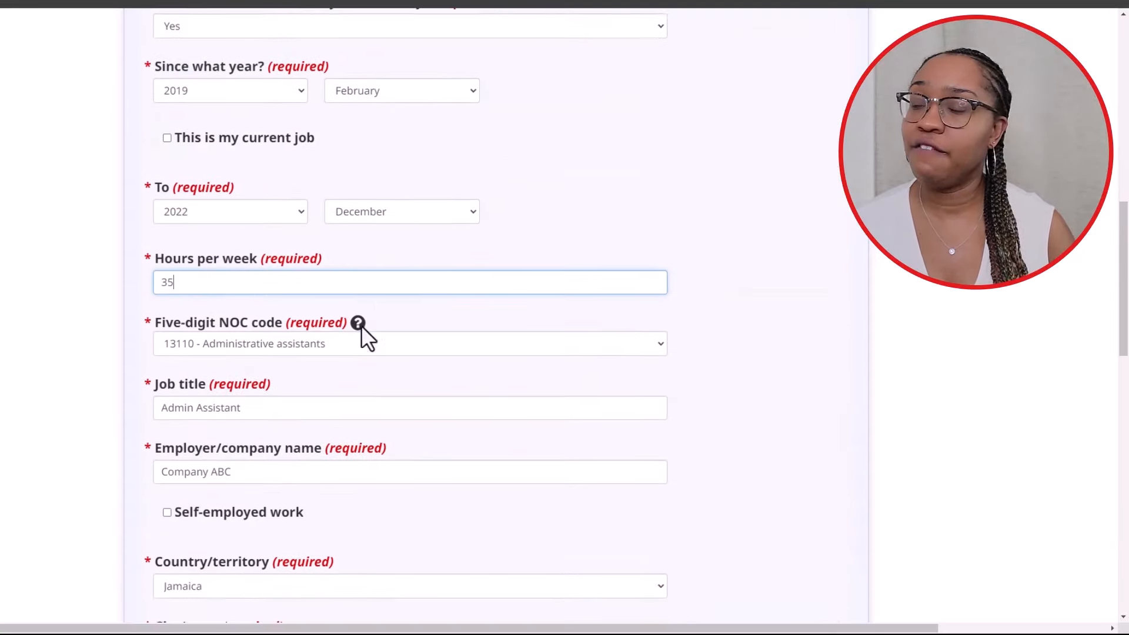
pyautogui.click(211, 366)
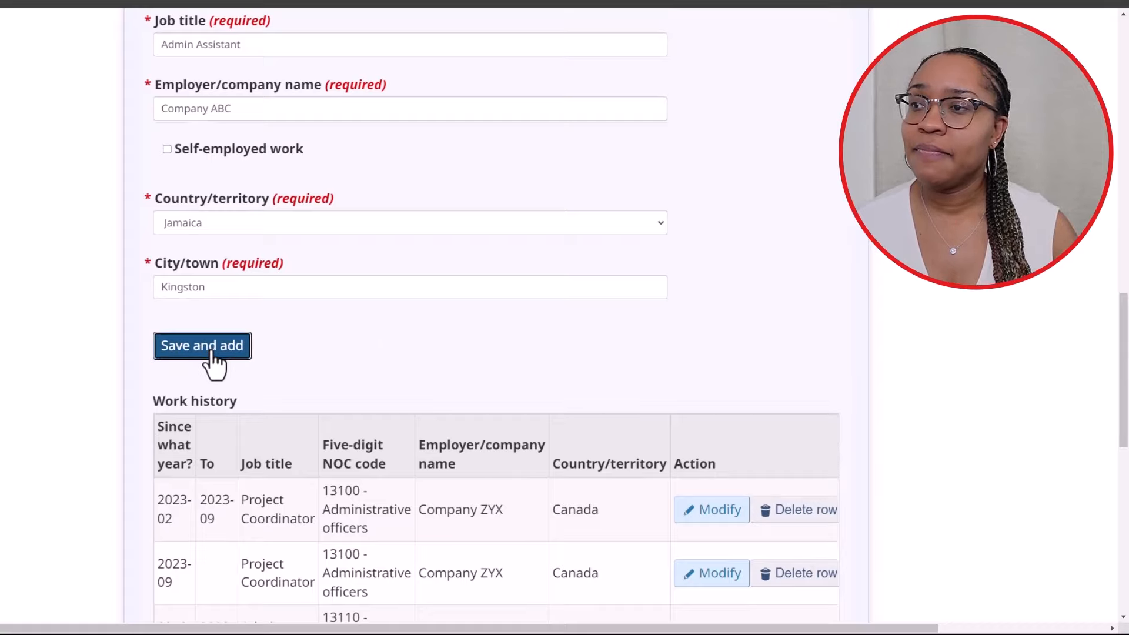
# Save and exit the Work history form, then continue with the updated profile
pyautogui.scroll(-5, 374, 344)
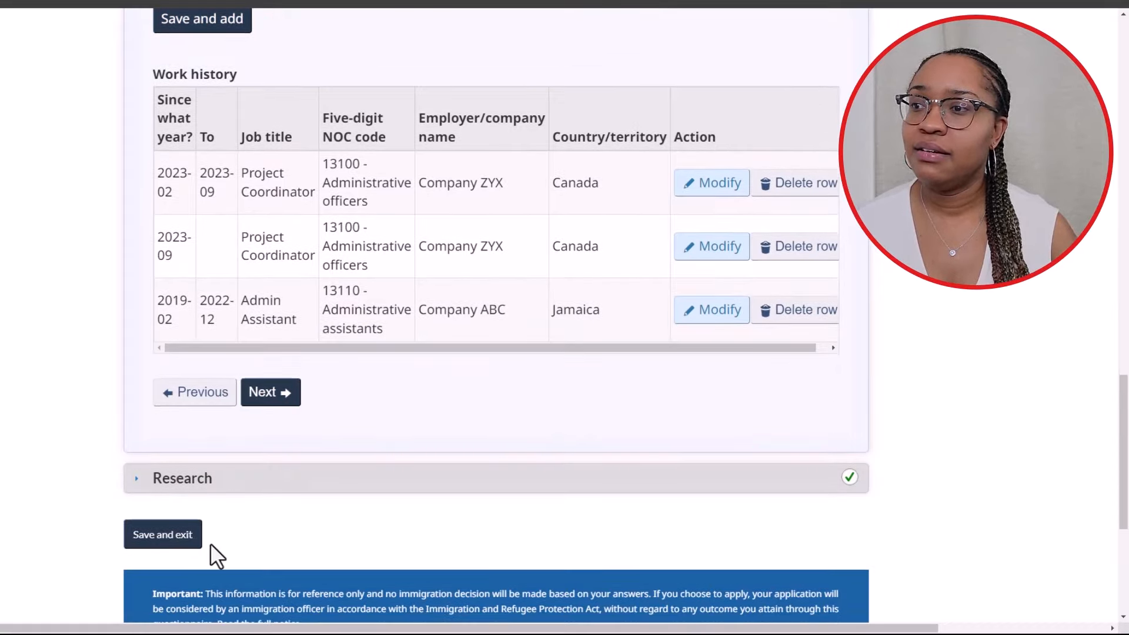
pyautogui.click(175, 540)
pyautogui.scroll(-9, 631, 280)
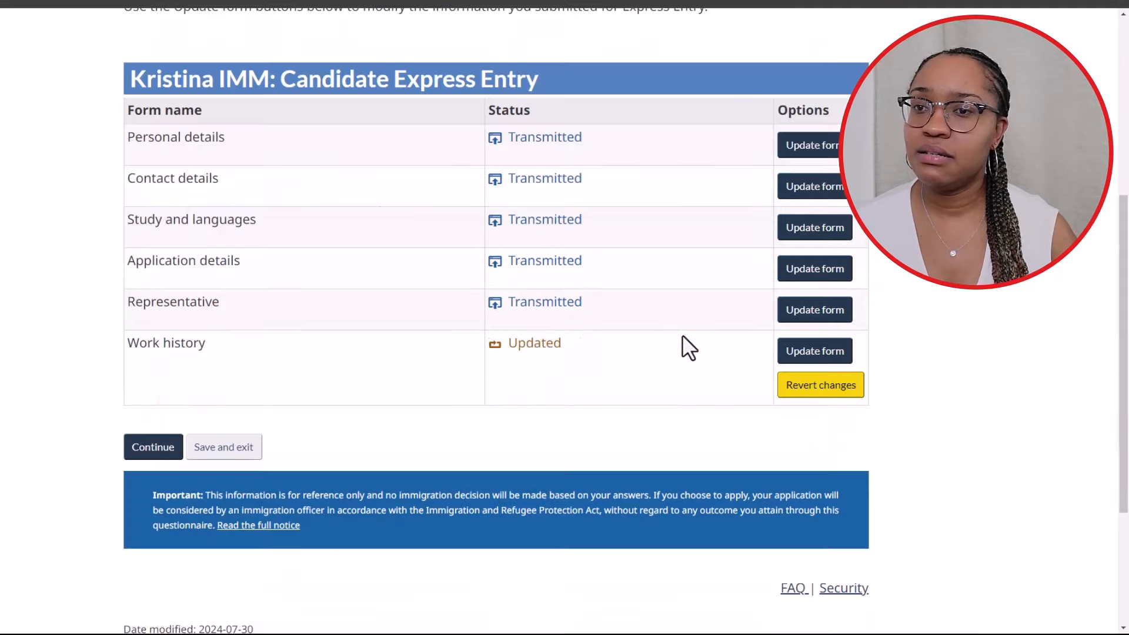
pyautogui.click(160, 235)
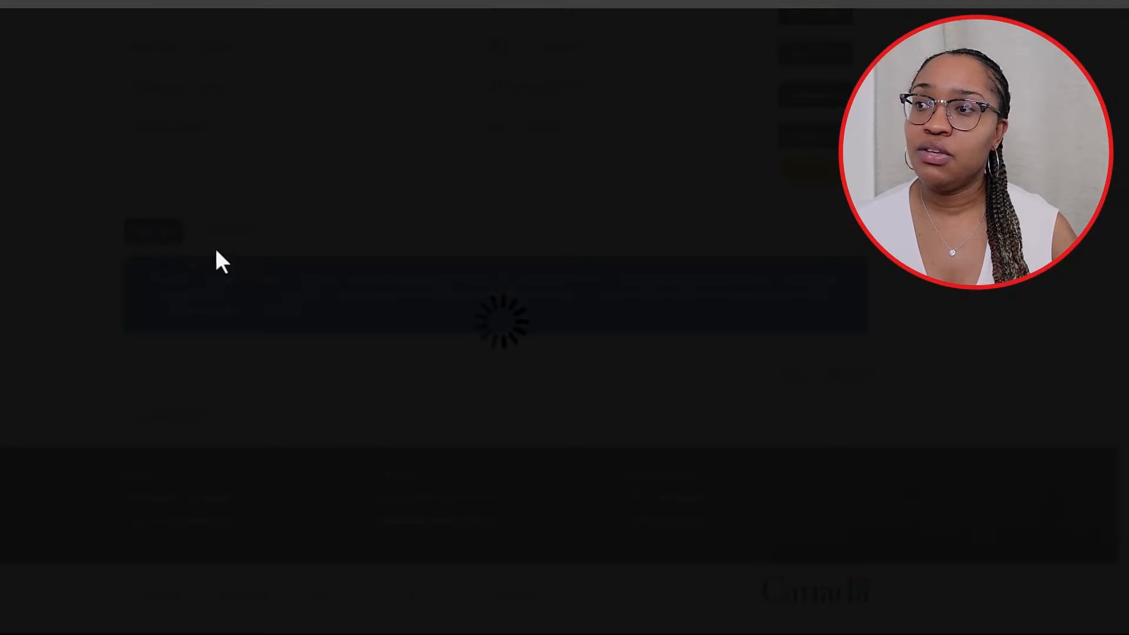
# Compare the Federal Skilled Worker and Canadian Experience Class results in the program eligibility table
pyautogui.scroll(-1, 294, 297)
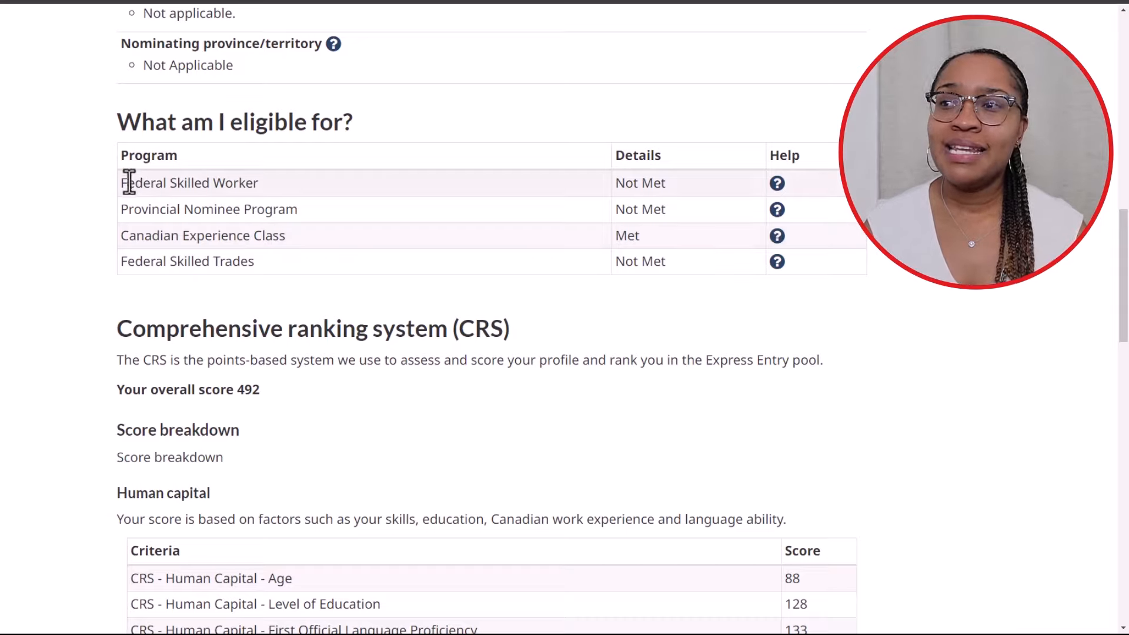
pyautogui.moveTo(129, 182); pyautogui.dragTo(693, 186)
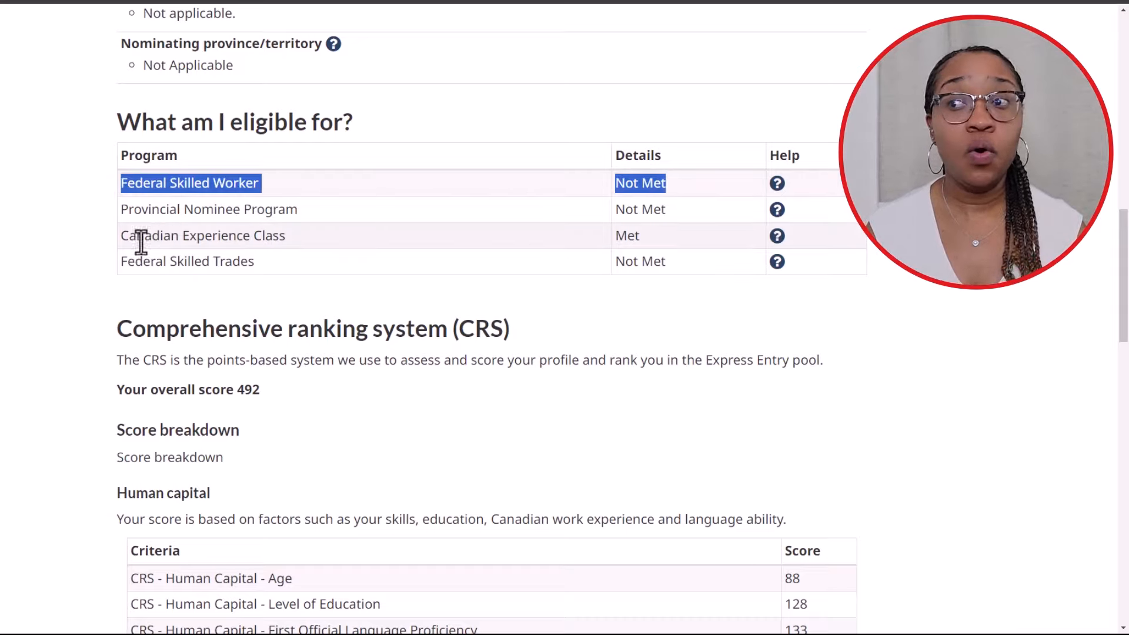
pyautogui.moveTo(119, 241); pyautogui.dragTo(621, 206)
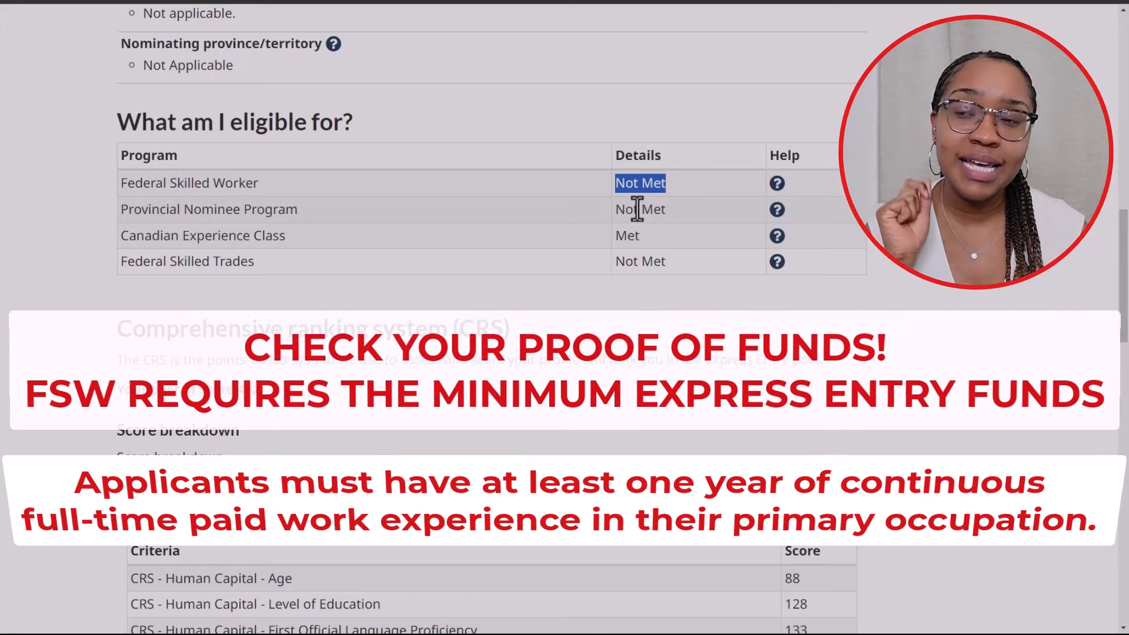
pyautogui.click(217, 182)
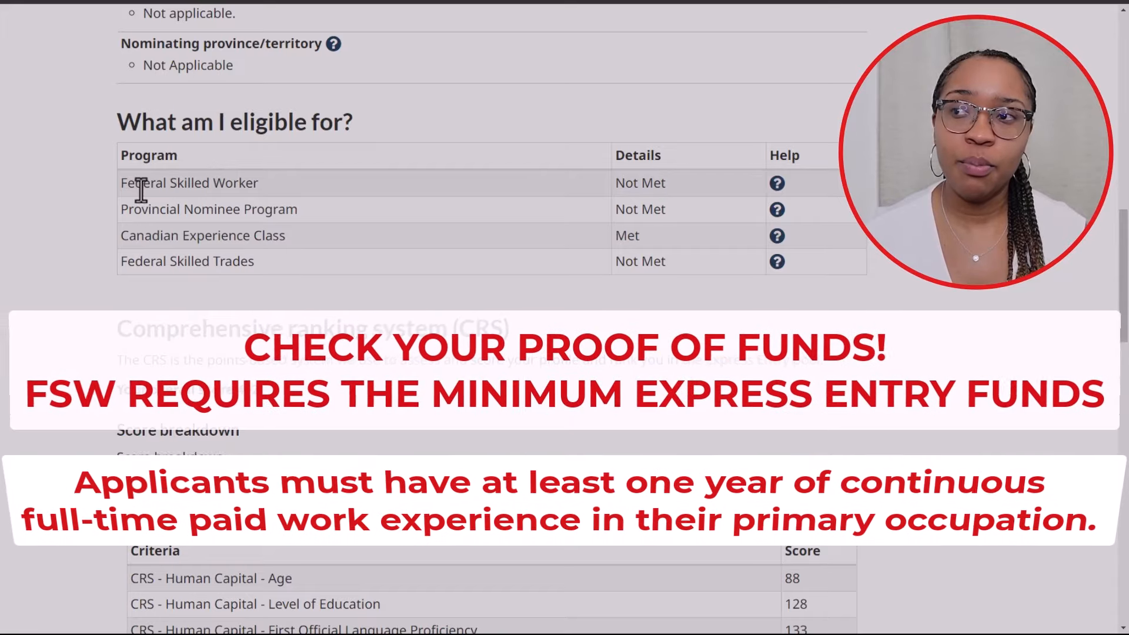
pyautogui.moveTo(121, 187); pyautogui.dragTo(670, 186)
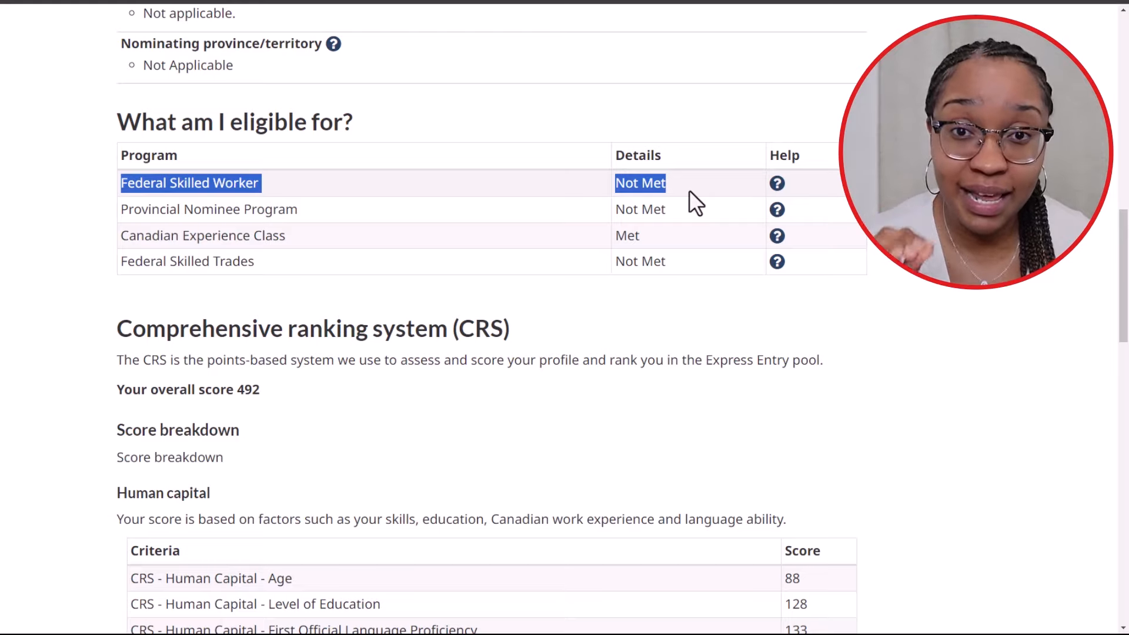
pyautogui.click(672, 179)
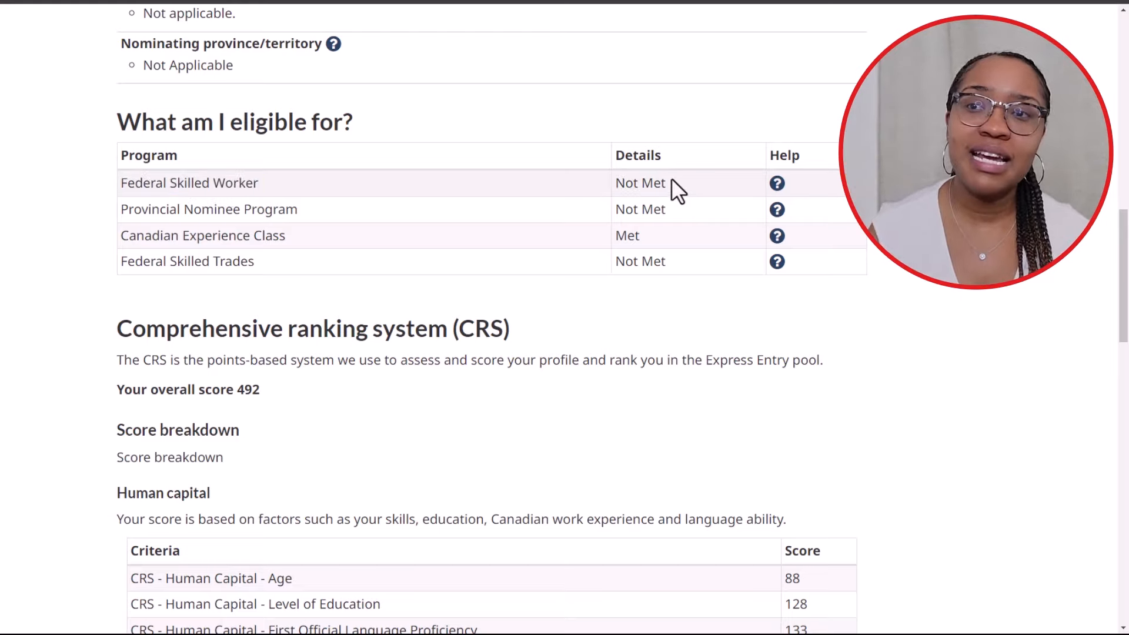
pyautogui.moveTo(671, 180); pyautogui.dragTo(616, 188)
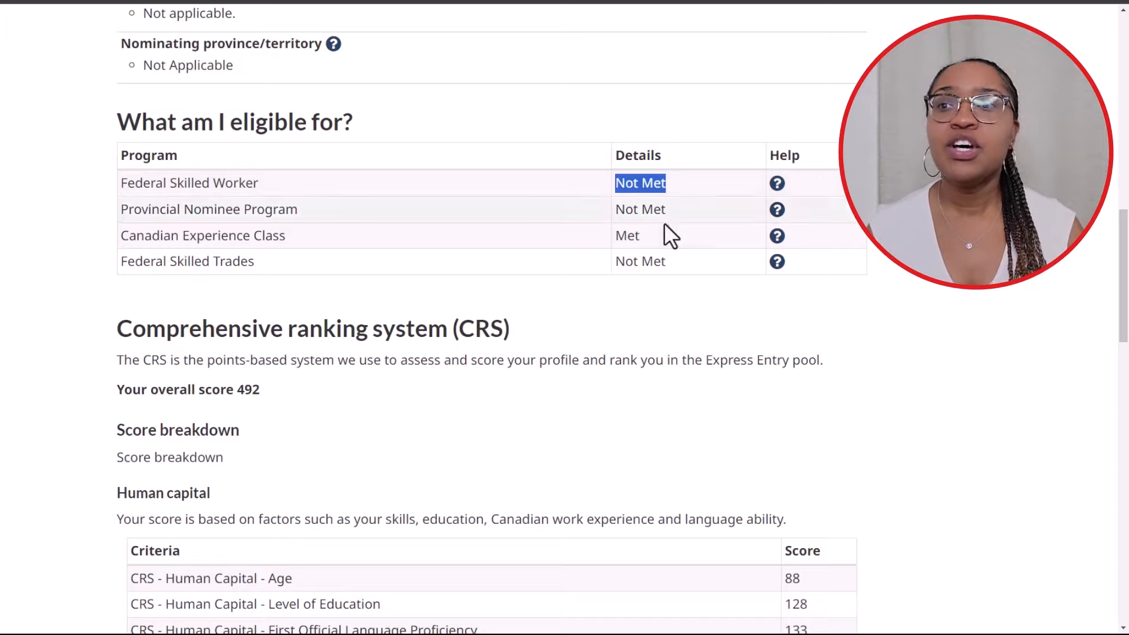
pyautogui.click(645, 238)
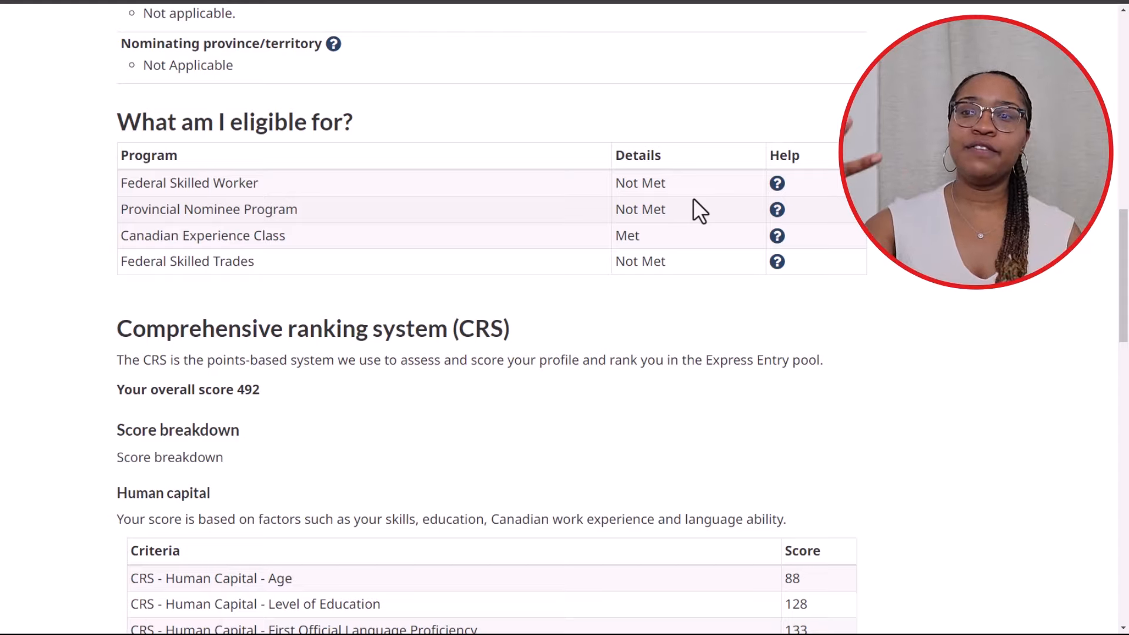
pyautogui.moveTo(668, 186); pyautogui.dragTo(690, 230)
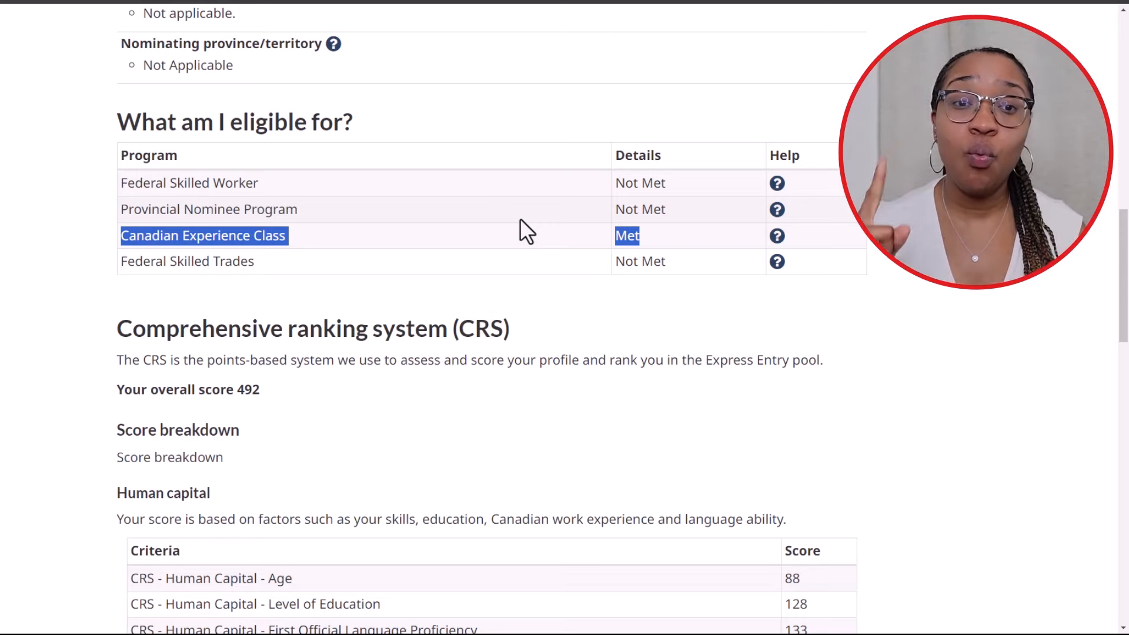
# Check the profile's expiry date in the candidate information
pyautogui.scroll(3, 542, 291)
pyautogui.scroll(10, 541, 289)
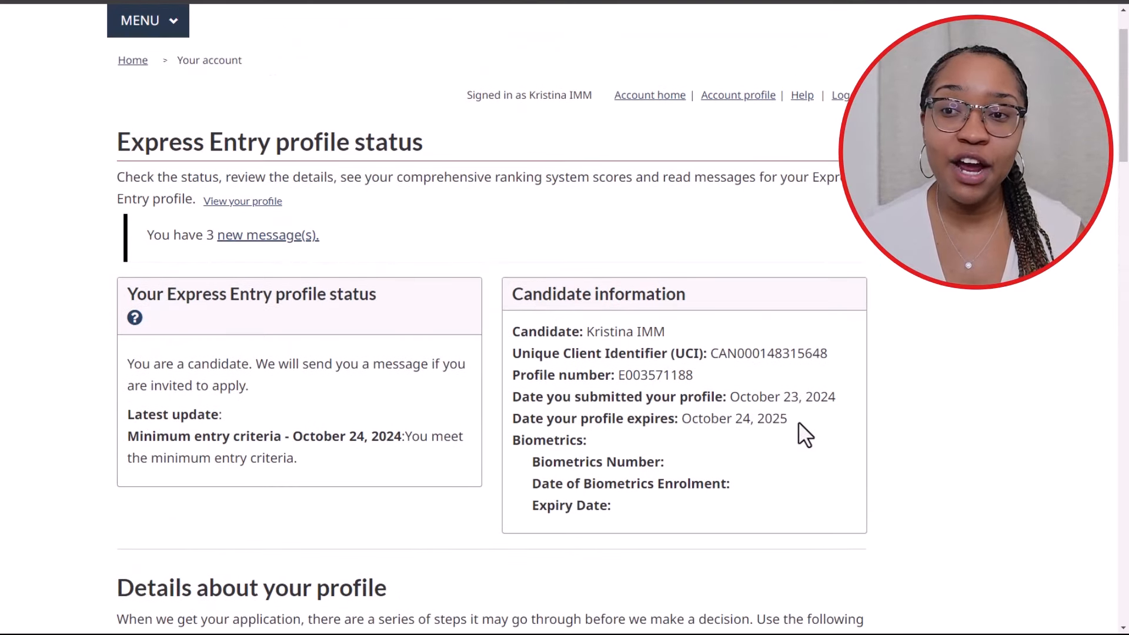
pyautogui.moveTo(798, 421); pyautogui.dragTo(514, 424)
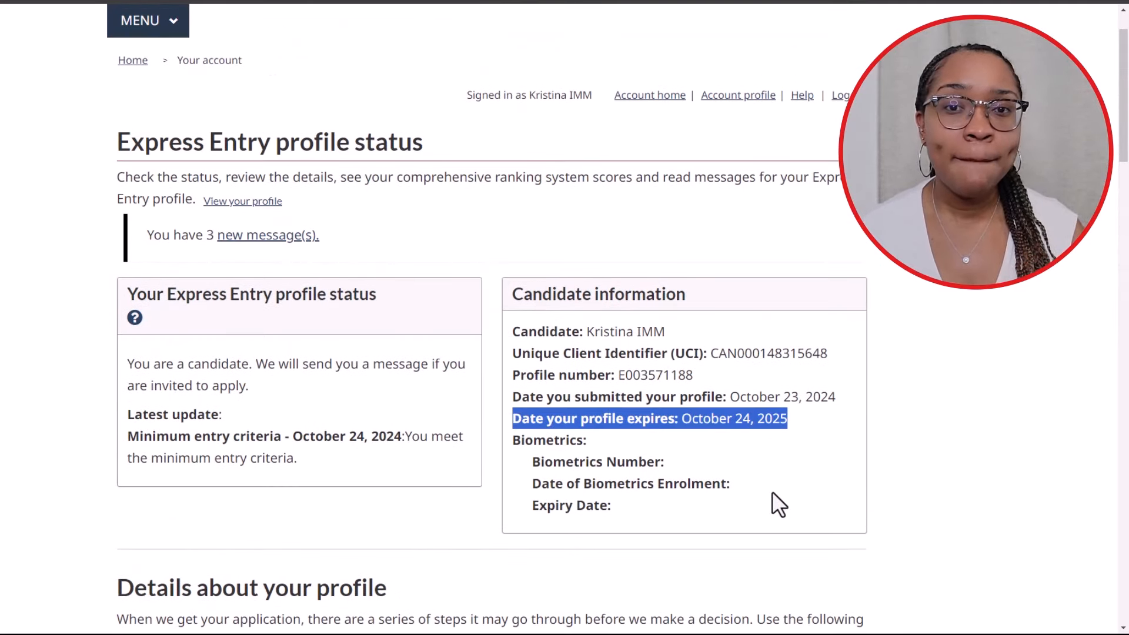
pyautogui.click(735, 438)
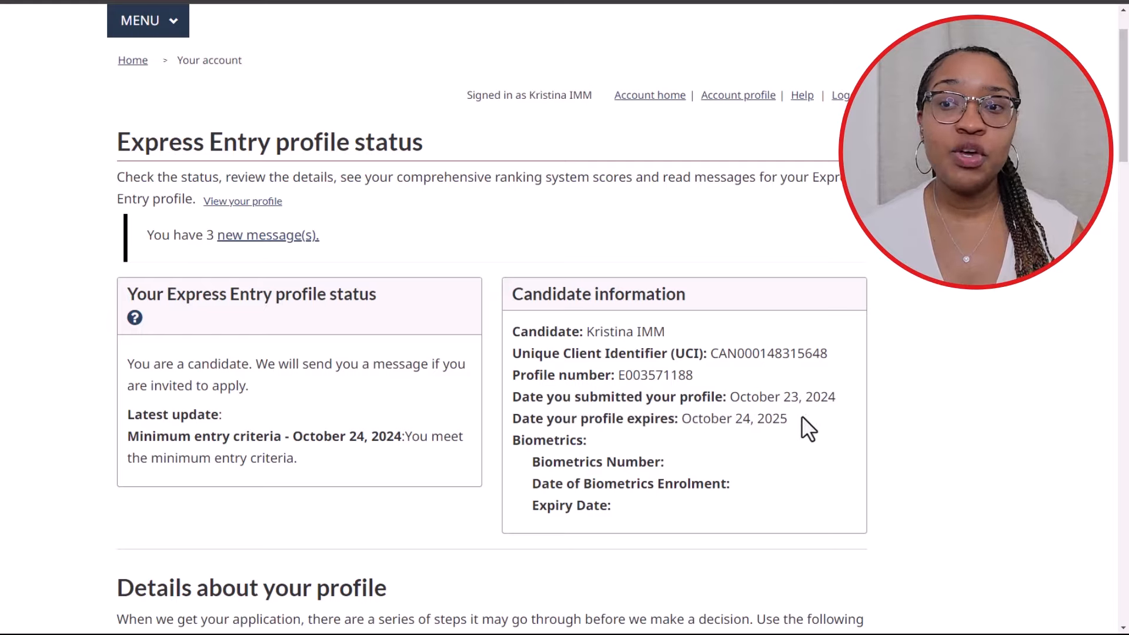
pyautogui.moveTo(801, 417); pyautogui.dragTo(523, 427)
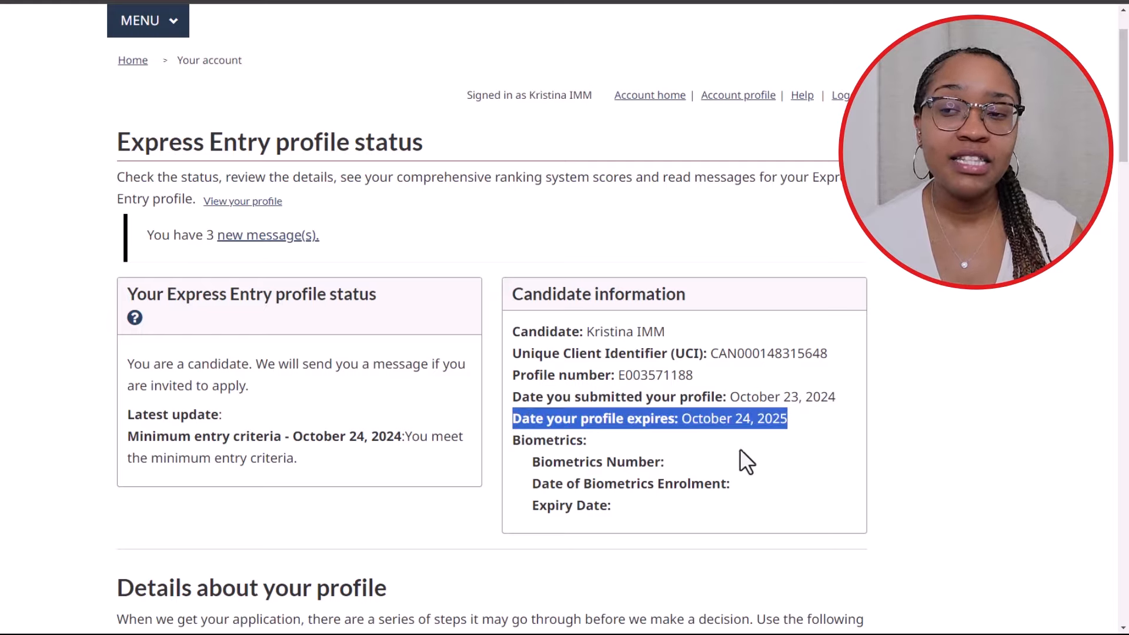